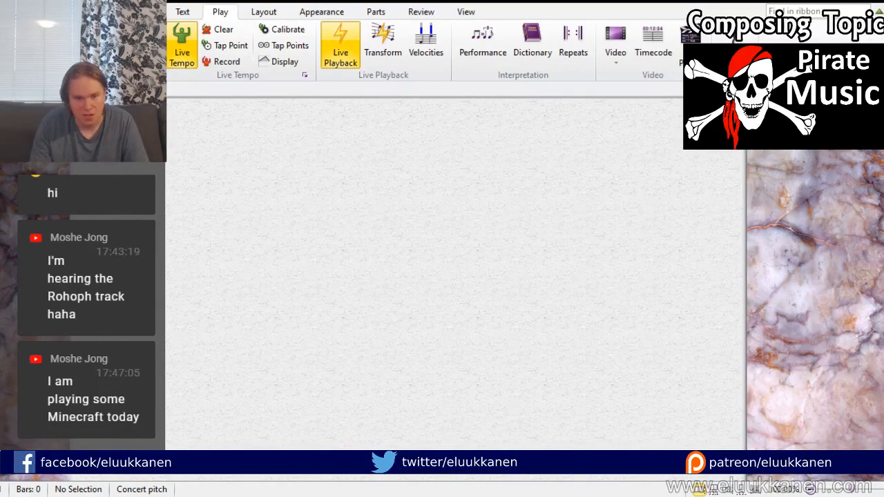
pyautogui.moveTo(210, 279); pyautogui.dragTo(266, 330)
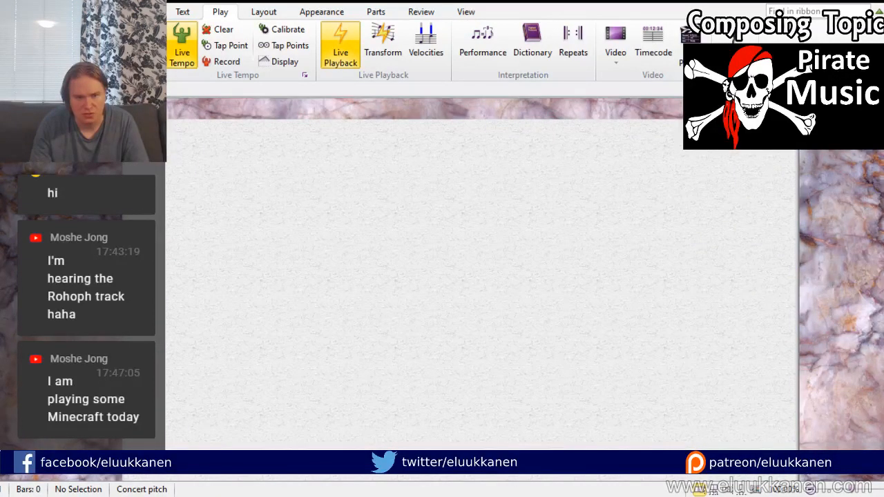
pyautogui.moveTo(183, 223); pyautogui.dragTo(225, 236)
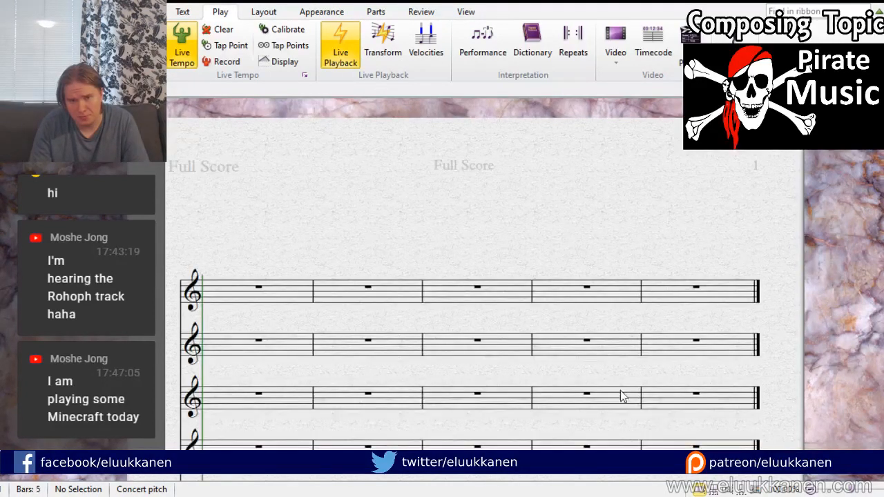
# Step: Widen the vertical gaps between staves to separate the instrument groups in the full score
pyautogui.moveTo(138, 378); pyautogui.dragTo(196, 176)
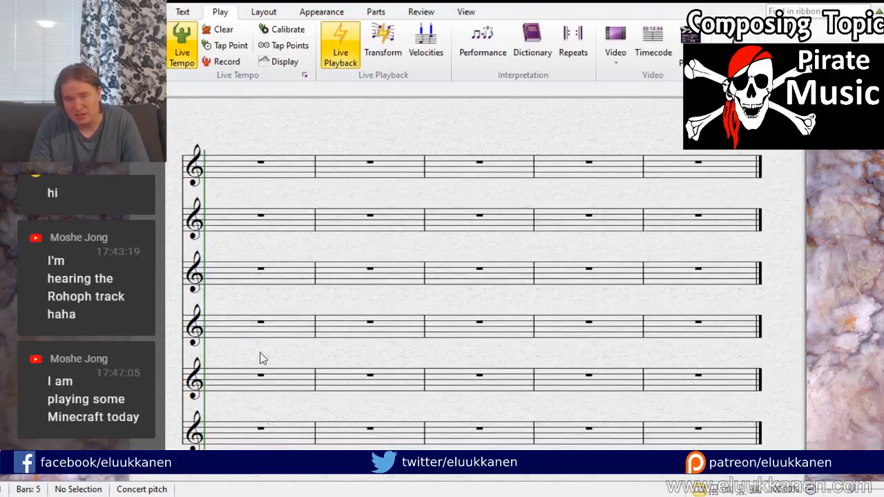
pyautogui.click(238, 348)
pyautogui.moveTo(255, 314); pyautogui.dragTo(296, 290)
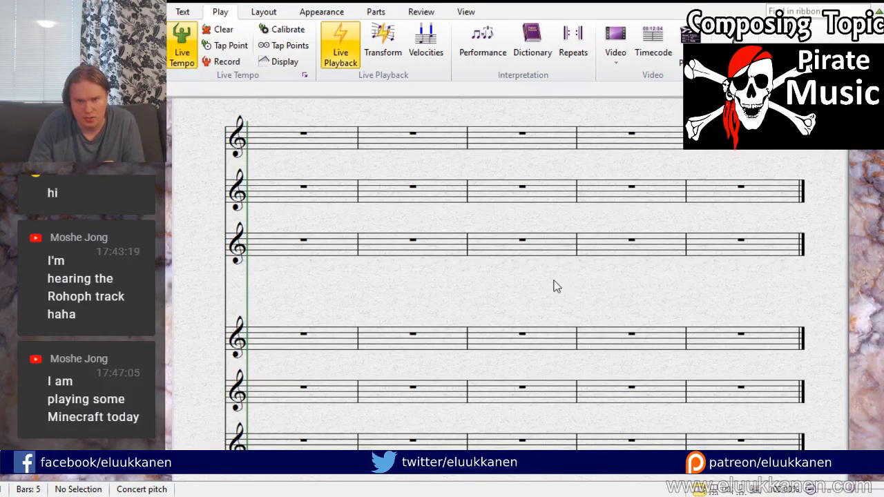
pyautogui.scroll(2, 561, 281)
pyautogui.moveTo(567, 280); pyautogui.dragTo(506, 266)
pyautogui.moveTo(218, 343); pyautogui.dragTo(227, 410)
pyautogui.moveTo(303, 442); pyautogui.dragTo(330, 226)
pyautogui.moveTo(291, 417); pyautogui.dragTo(279, 391)
pyautogui.moveTo(370, 122); pyautogui.dragTo(377, 349)
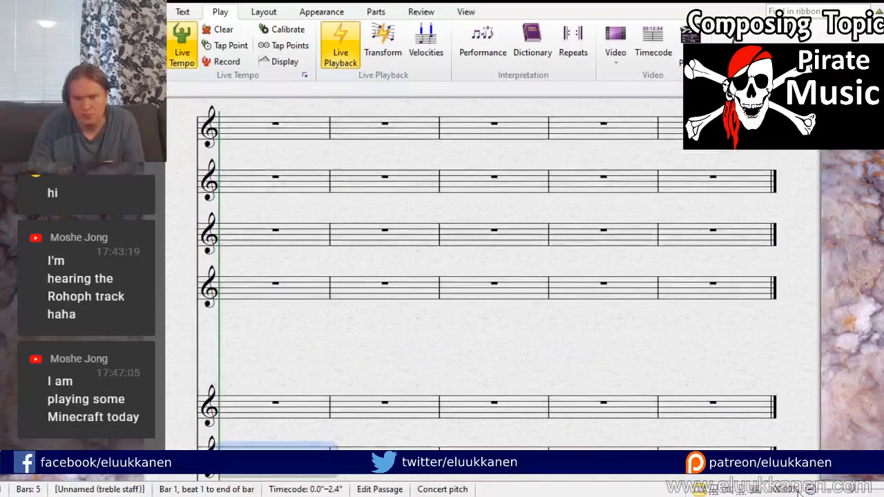
# Step: Switch the score to panorama view and tighten the spacing of the second, third and fourth staves
pyautogui.click(756, 490)
pyautogui.moveTo(240, 325); pyautogui.dragTo(385, 438)
pyautogui.moveTo(361, 407); pyautogui.dragTo(357, 390)
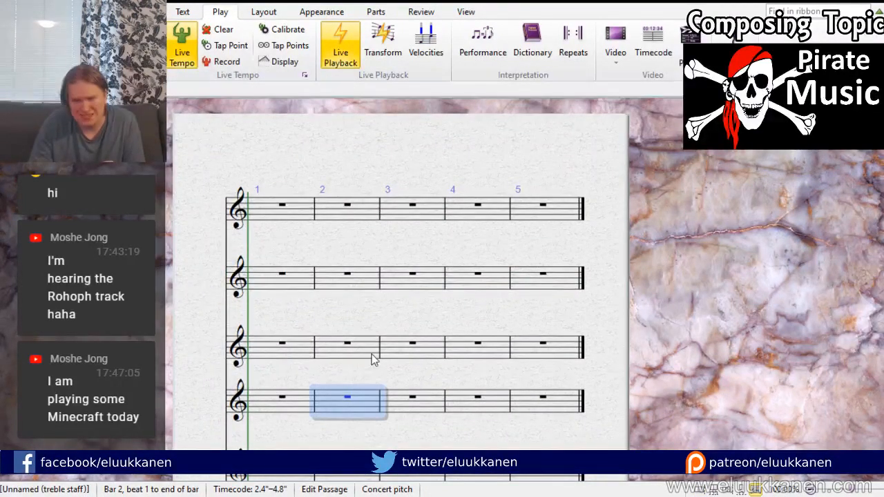
pyautogui.moveTo(375, 353); pyautogui.dragTo(376, 339)
pyautogui.moveTo(367, 302); pyautogui.dragTo(379, 286)
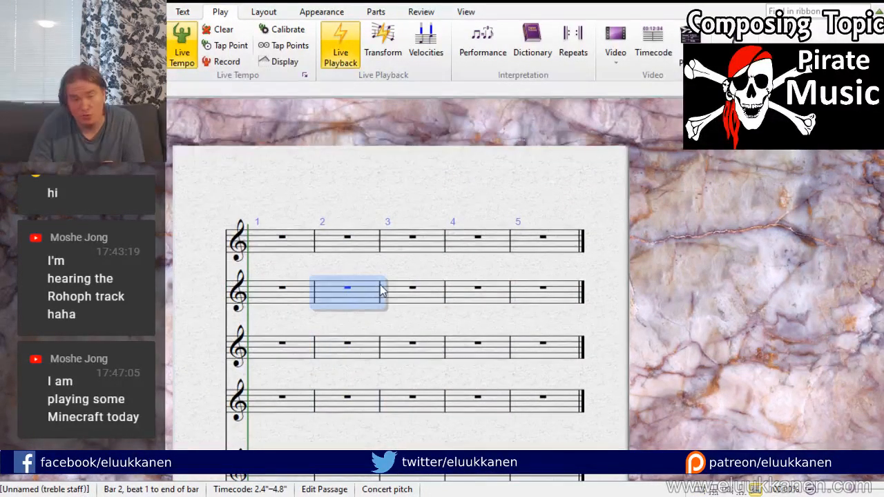
# Step: Tighten the spacing between the lower staves of the score and clear the selection
pyautogui.moveTo(285, 194); pyautogui.dragTo(293, 56)
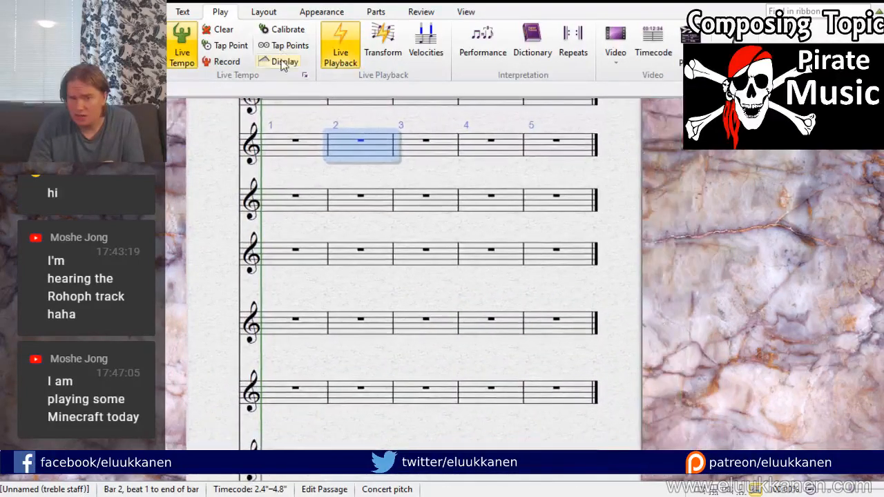
pyautogui.moveTo(354, 403); pyautogui.dragTo(407, 287)
pyautogui.moveTo(387, 377); pyautogui.dragTo(387, 355)
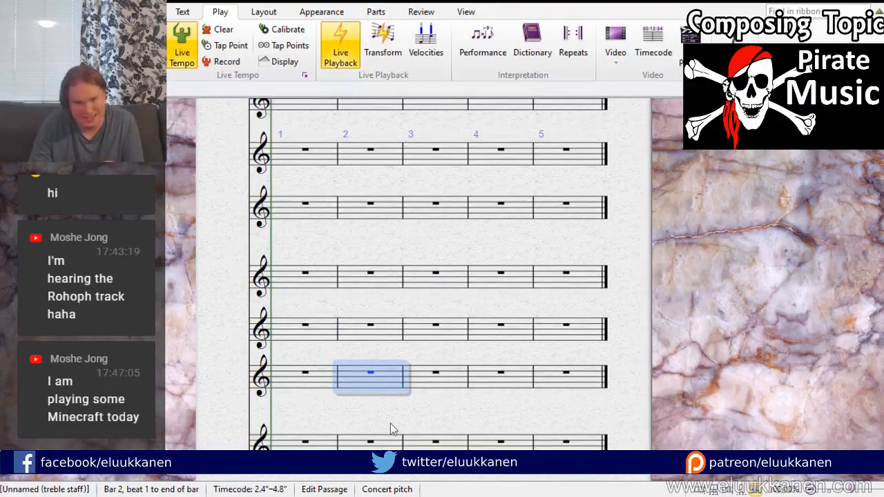
pyautogui.click(389, 452)
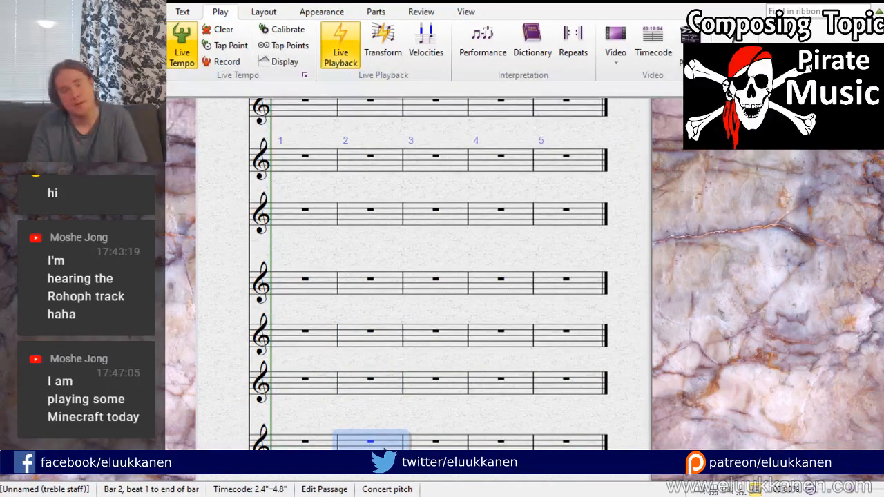
pyautogui.moveTo(366, 255); pyautogui.dragTo(377, 455)
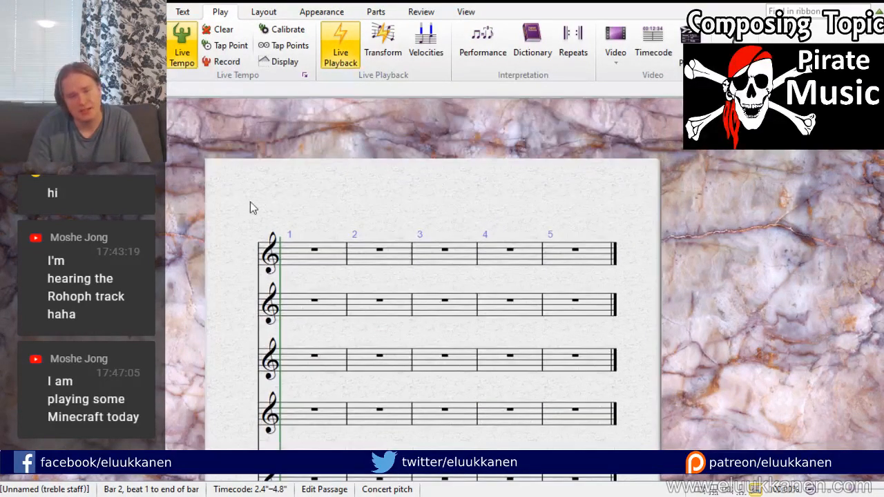
pyautogui.click(250, 202)
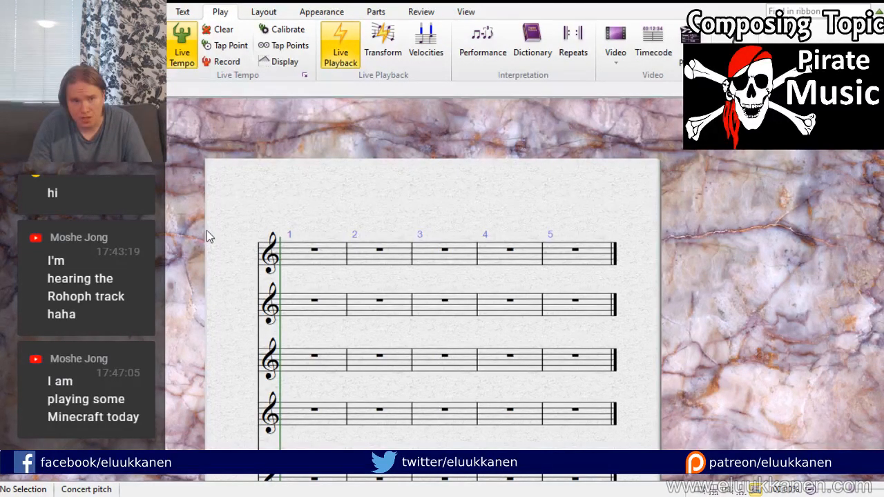
# Step: Enter quarter notes C5, B4 and D5 on beats 1, 2 and 4 of Melodica bar 1, and C5 on Harmonica beat 1
pyautogui.click(655, 417)
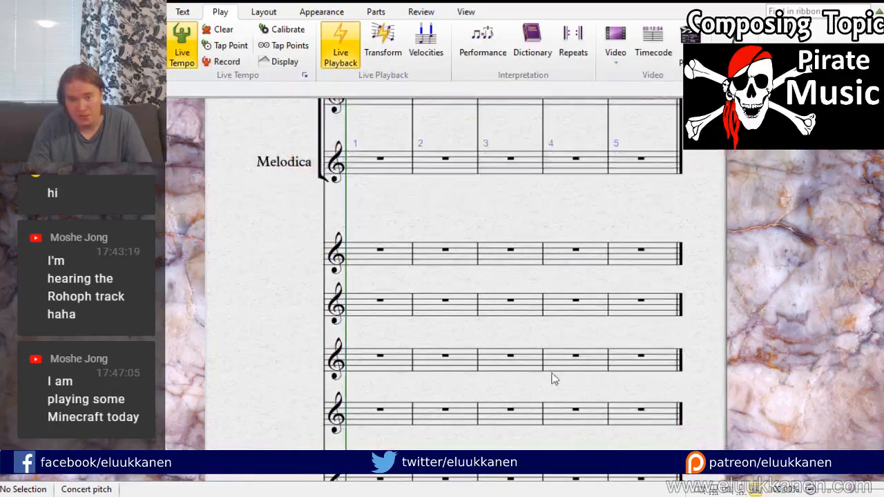
pyautogui.moveTo(372, 211); pyautogui.dragTo(309, 325)
pyautogui.click(810, 400)
pyautogui.click(296, 274)
pyautogui.click(322, 275)
pyautogui.click(352, 269)
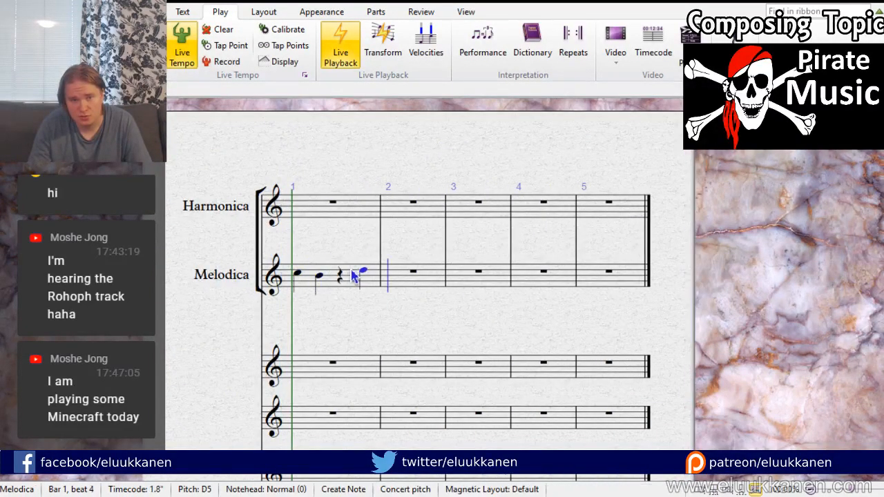
pyautogui.click(303, 204)
pyautogui.press('Escape')
pyautogui.press('Escape')
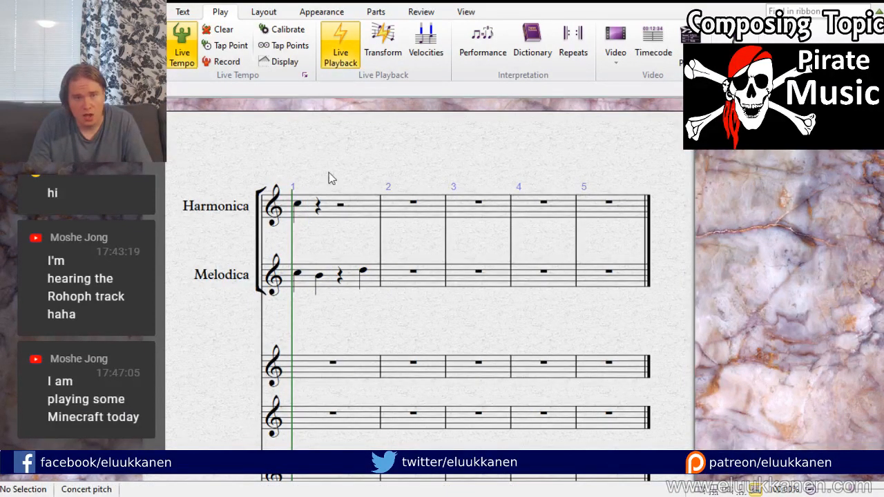
# Step: Open the Mixer, assign the M. G. playback device to the unallocated instrument strips, and close the Mixer
pyautogui.click(466, 12)
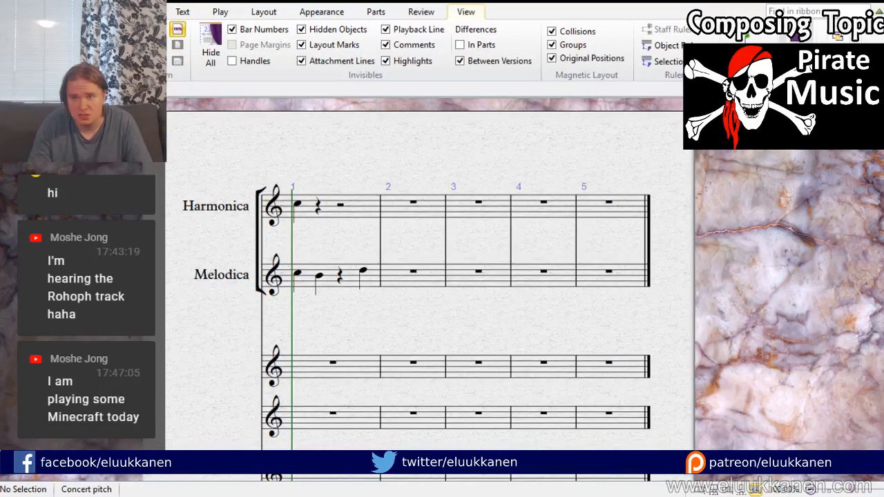
pyautogui.click(218, 12)
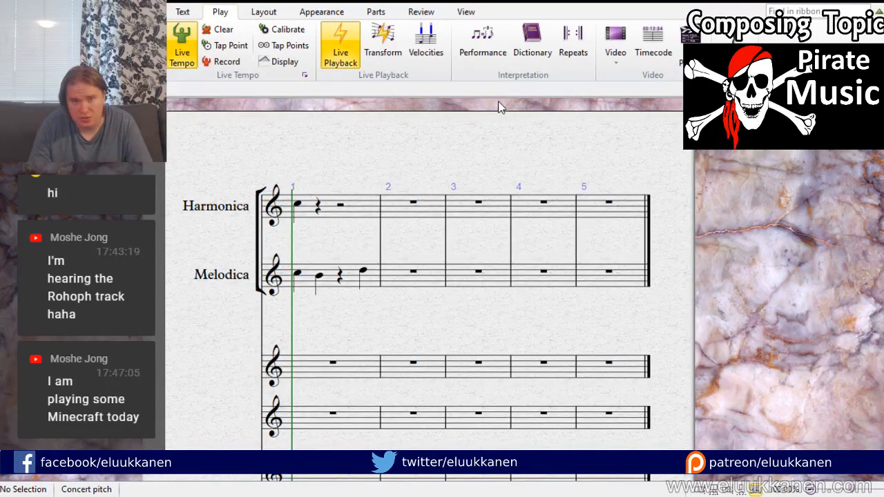
pyautogui.click(460, 16)
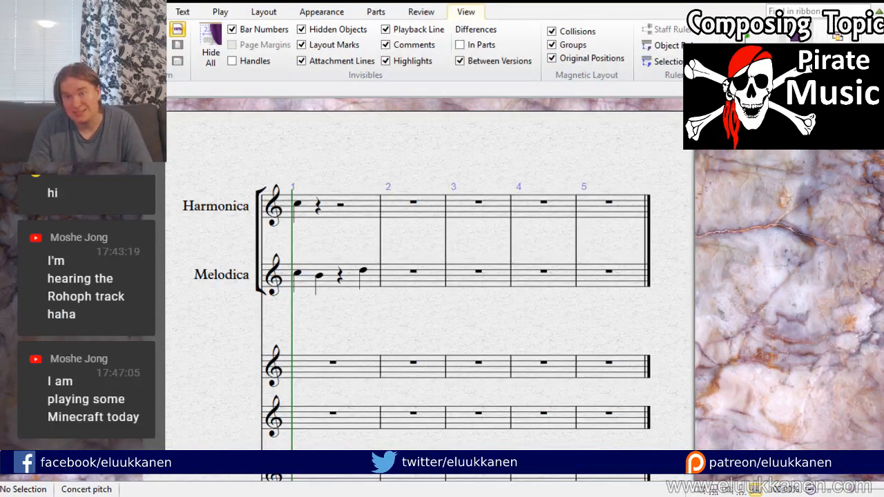
pyautogui.press('m')
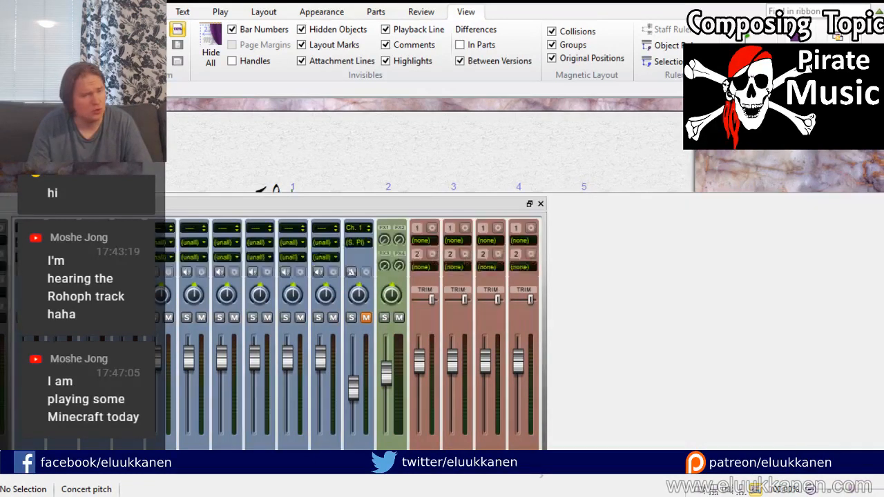
pyautogui.click(29, 318)
pyautogui.click(62, 317)
pyautogui.click(95, 318)
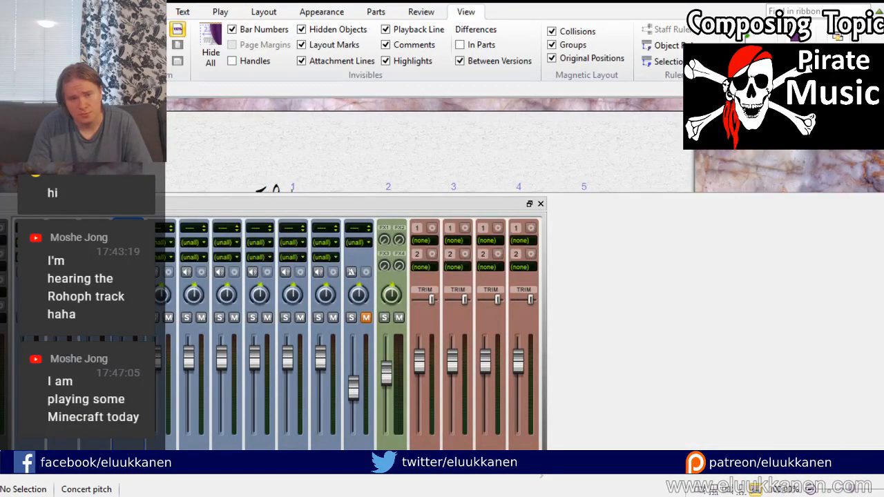
pyautogui.click(169, 254)
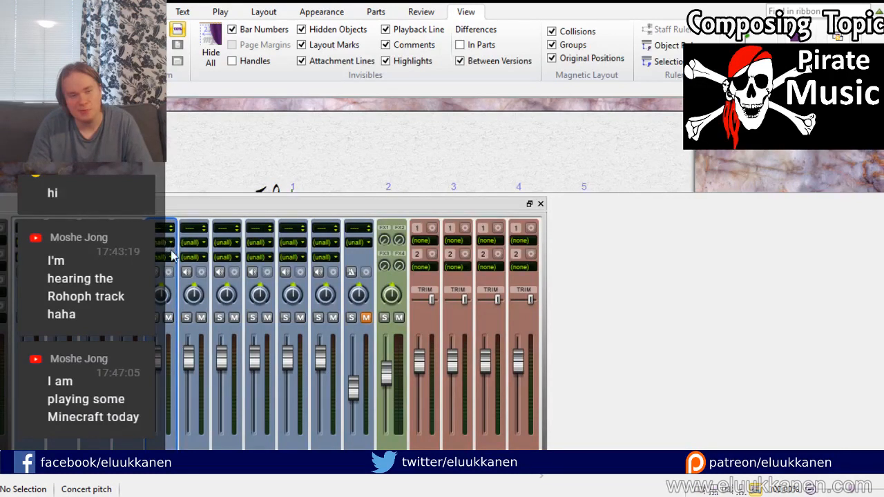
pyautogui.click(203, 242)
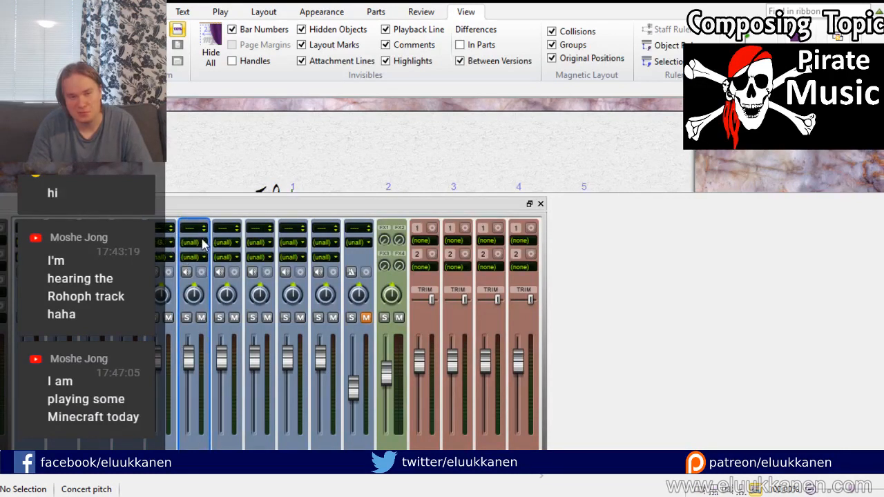
pyautogui.click(233, 271)
pyautogui.click(269, 261)
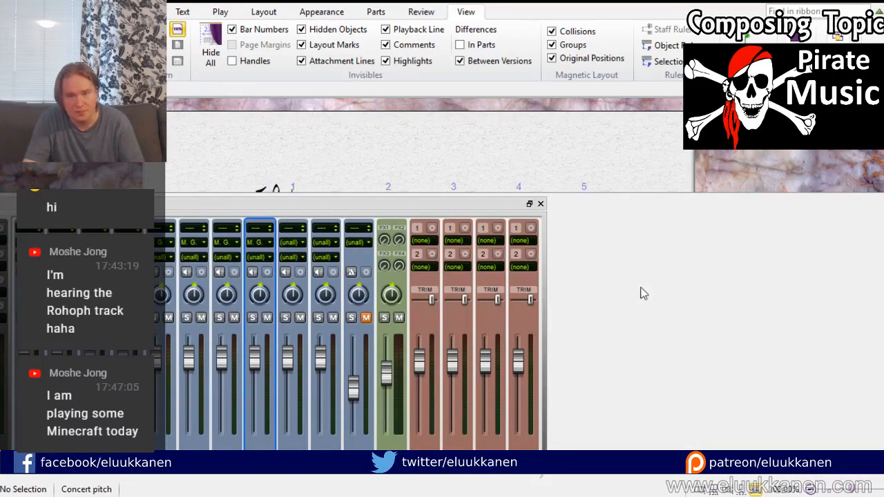
pyautogui.click(540, 204)
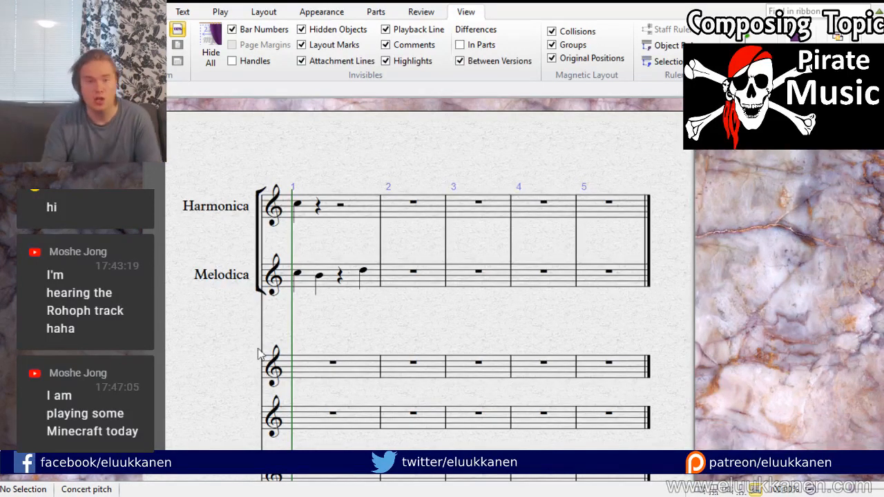
# Step: Check the Melodica notes in bar 1 and lower the Harmonica's first note to B4
pyautogui.moveTo(284, 332); pyautogui.dragTo(288, 260)
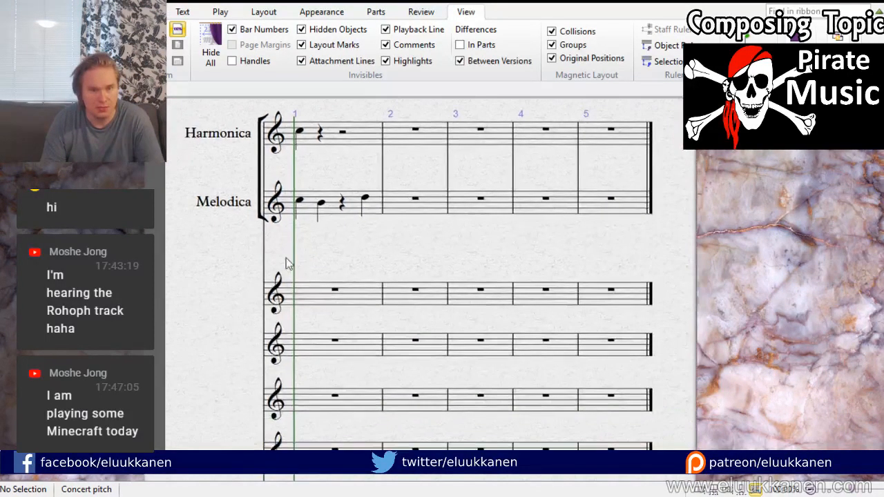
pyautogui.click(320, 205)
pyautogui.click(364, 200)
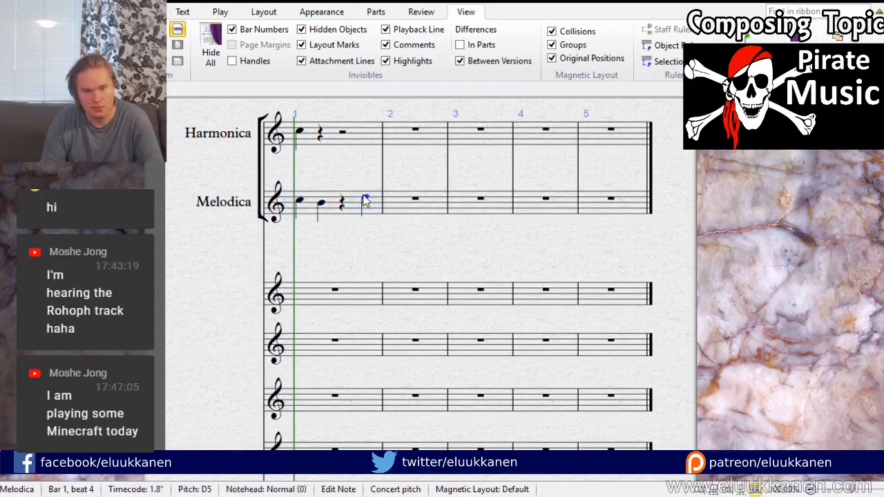
pyautogui.click(351, 235)
pyautogui.click(300, 134)
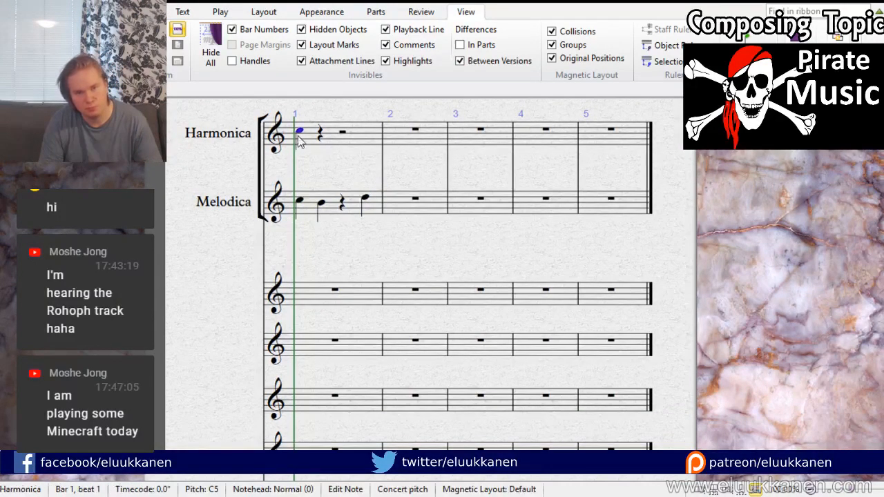
pyautogui.press('Down')
pyautogui.moveTo(227, 275); pyautogui.dragTo(237, 324)
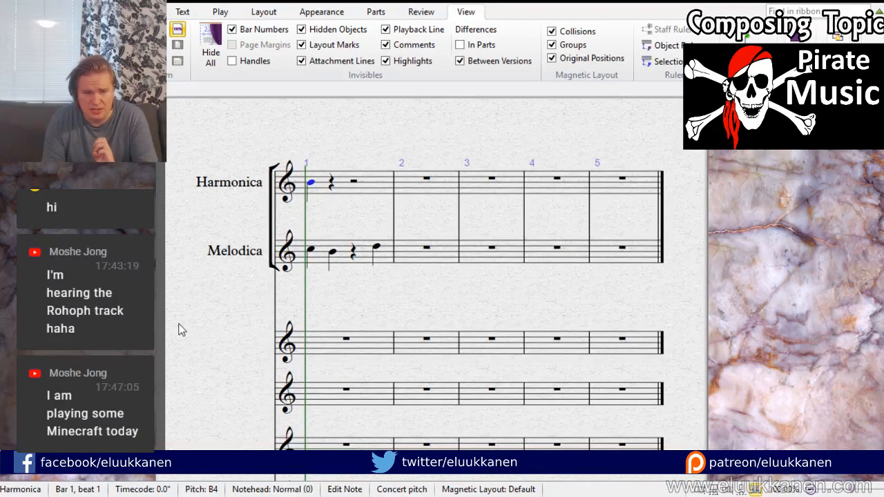
# Step: Try a five-sharp key signature at beat 2 of bar 1 and undo it
pyautogui.press('t')
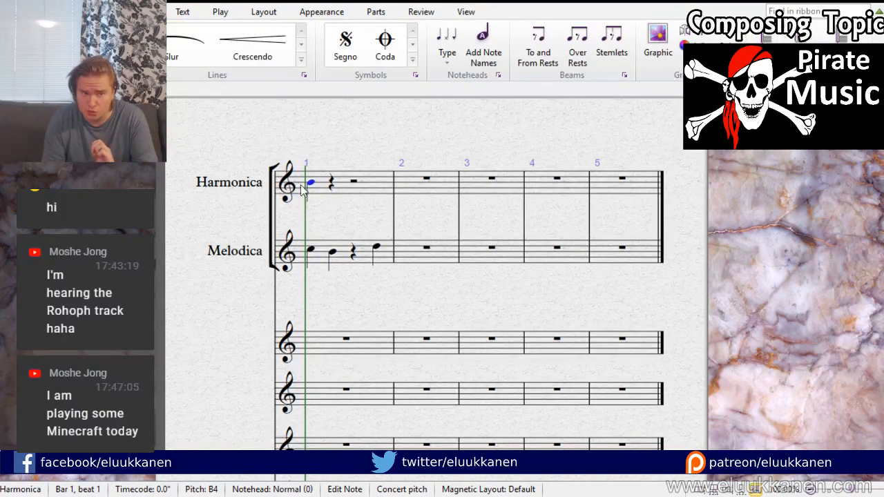
pyautogui.click(9, 270)
pyautogui.click(361, 308)
pyautogui.scroll(-1, 360, 308)
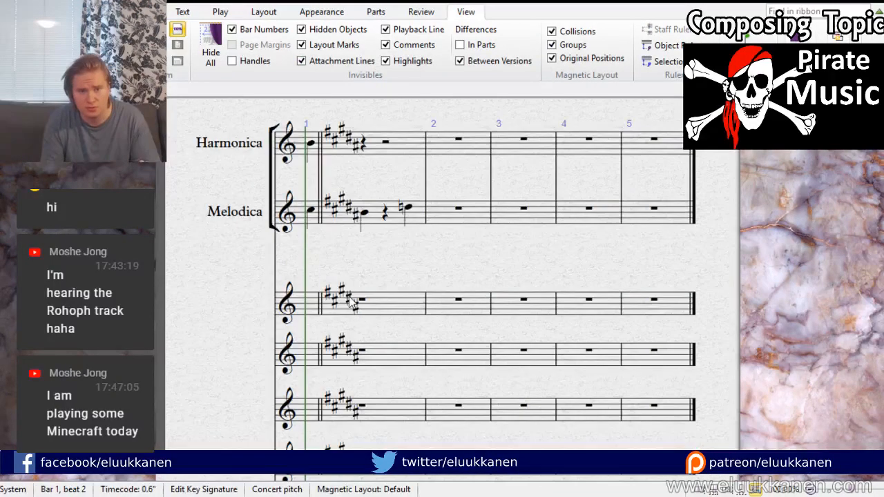
pyautogui.hotkey('ctrl', 'z')
pyautogui.press('Escape')
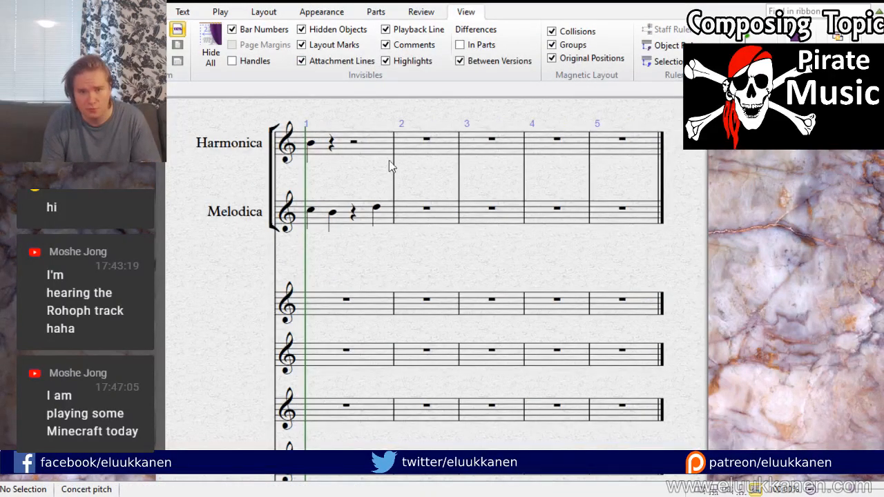
# Step: Add a five-sharp key signature at the start of the score on all staves
pyautogui.press('k')
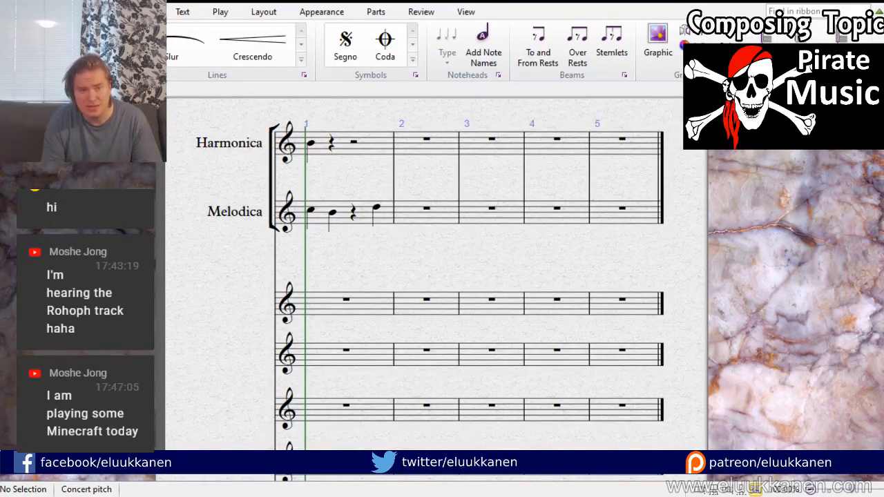
pyautogui.click(307, 178)
pyautogui.moveTo(393, 256); pyautogui.dragTo(338, 349)
# Step: Delete the test notes in bar 1 of the Harmonica and Melodica staves
pyautogui.click(298, 334)
pyautogui.keyDown('ctrl'); pyautogui.click(319, 336); pyautogui.keyUp('ctrl')
pyautogui.keyDown('ctrl'); pyautogui.click(371, 334); pyautogui.keyUp('ctrl')
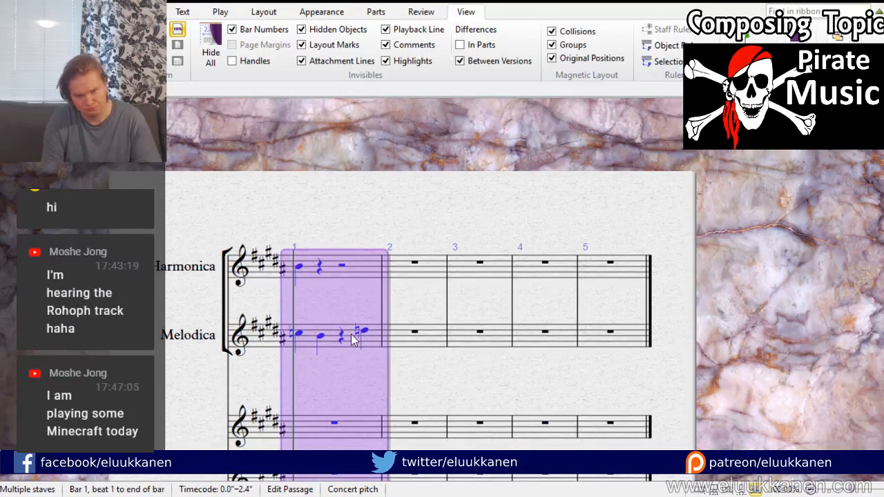
pyautogui.click(354, 349)
pyautogui.keyDown('shift'); pyautogui.click(345, 280); pyautogui.keyUp('shift')
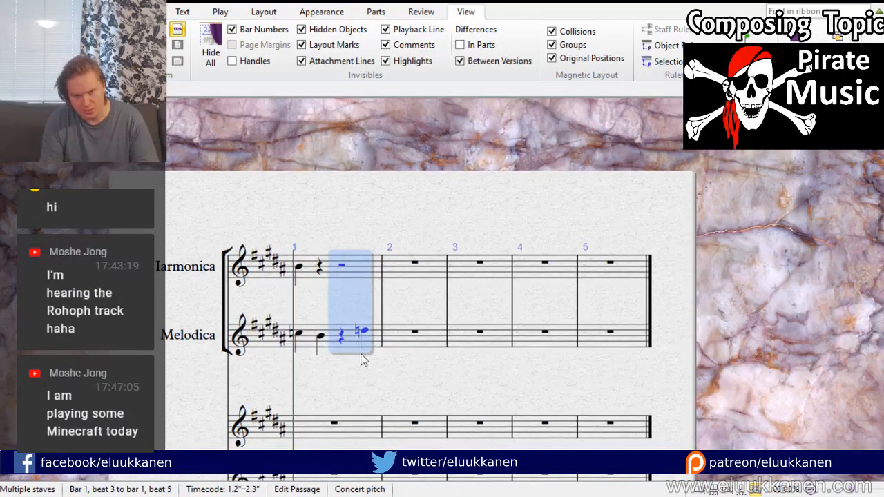
pyautogui.click(359, 348)
pyautogui.click(359, 369)
pyautogui.click(352, 336)
pyautogui.keyDown('shift'); pyautogui.click(349, 269); pyautogui.keyUp('shift')
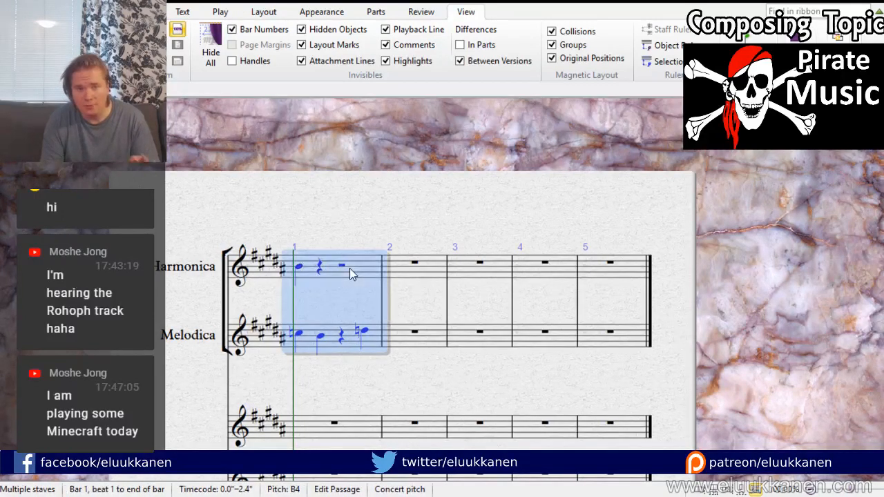
pyautogui.press('Delete')
pyautogui.press('Escape')
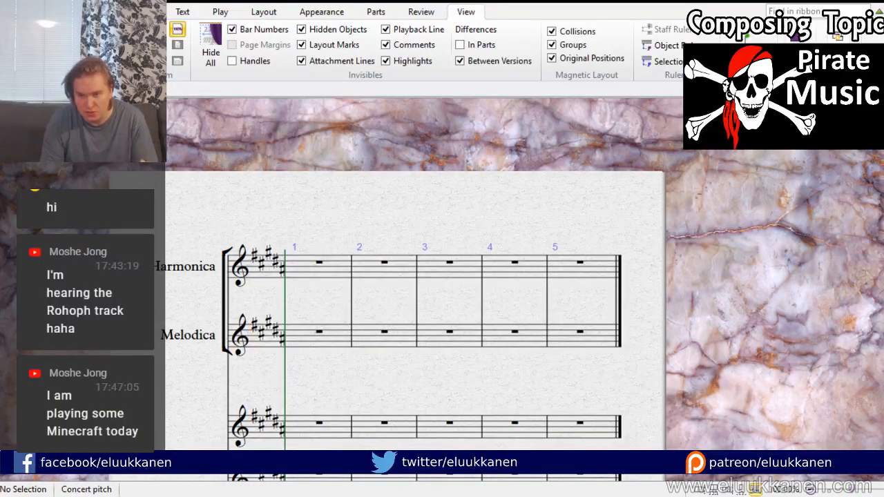
# Step: Enter three eighth notes, A#4, E5 and E5, at the start of the Melodica's bar 1
pyautogui.click(289, 345)
pyautogui.press('n')
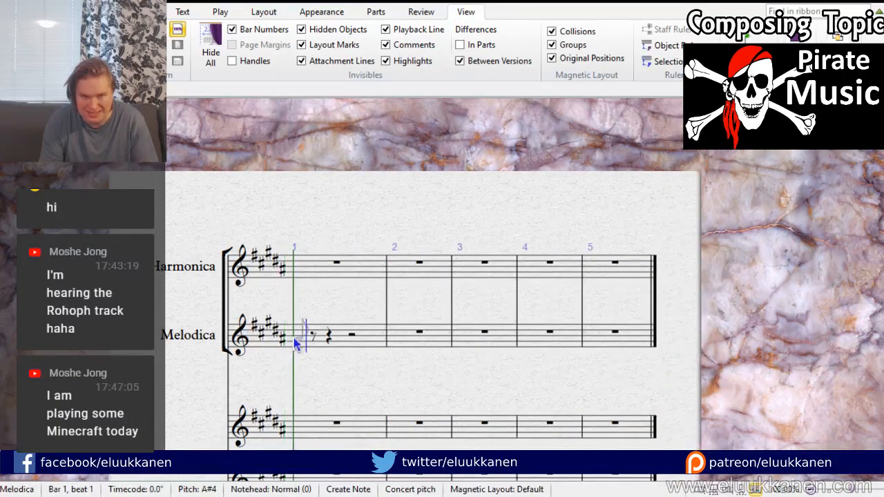
pyautogui.click(318, 328)
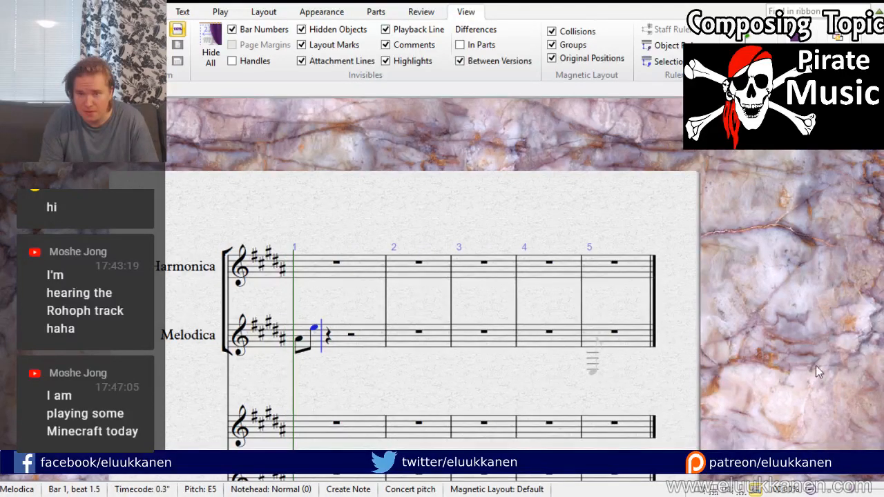
pyautogui.press('e')
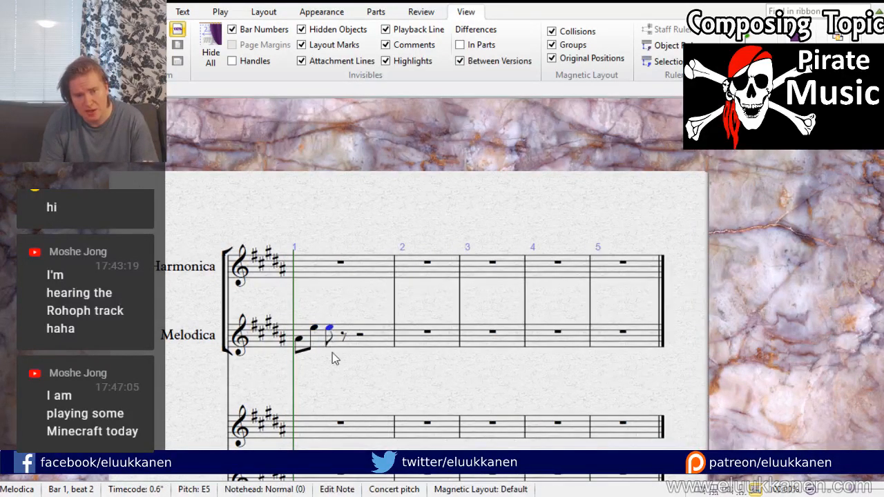
pyautogui.press('Escape')
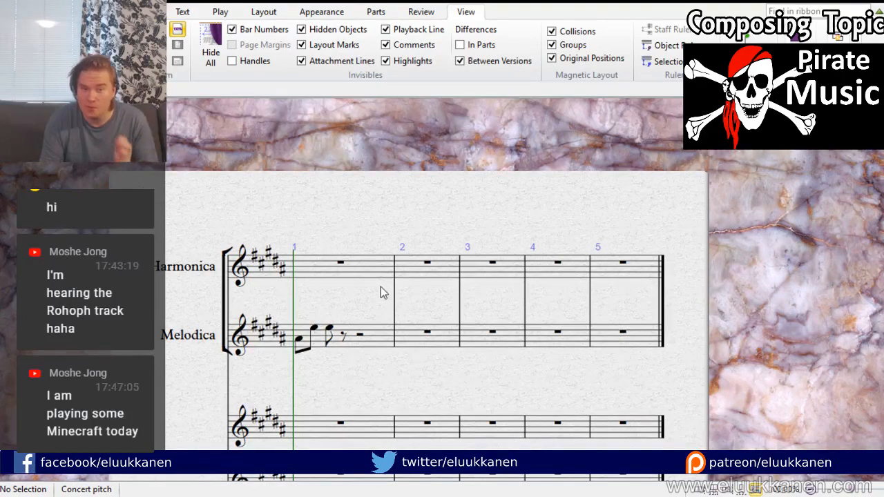
# Step: Add a 3/4 time signature at the start of the score on all staves
pyautogui.press('t')
pyautogui.click(224, 173)
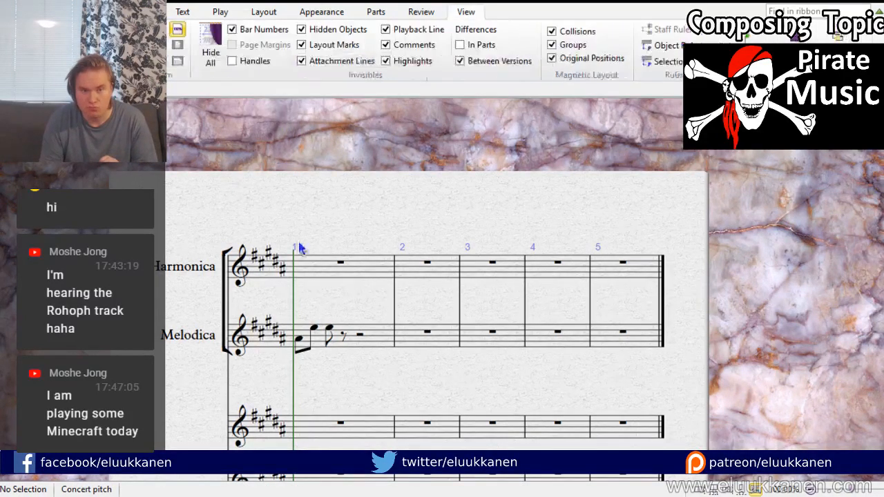
pyautogui.click(266, 261)
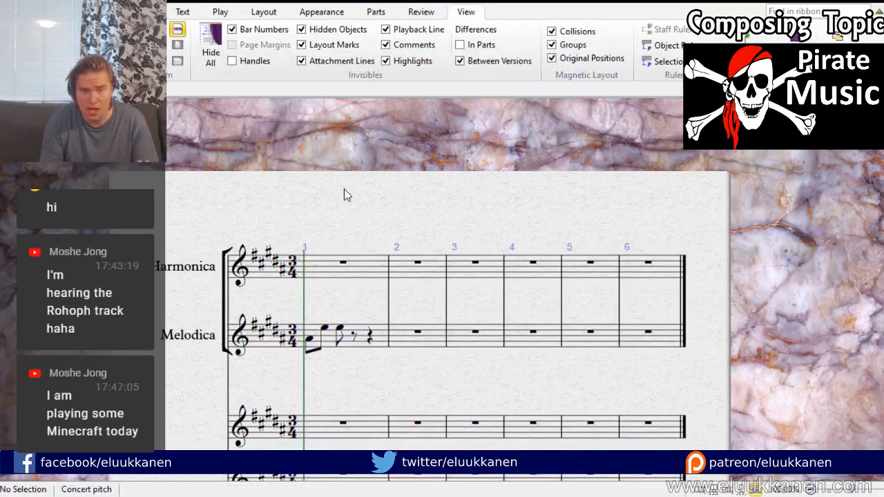
# Step: Copy the Melodica's three eighth notes into the second half of bar 1
pyautogui.click(310, 338)
pyautogui.keyDown('ctrl'); pyautogui.click(328, 330); pyautogui.keyUp('ctrl')
pyautogui.keyDown('ctrl'); pyautogui.click(339, 329); pyautogui.keyUp('ctrl')
pyautogui.hotkey('ctrl', 'c')
pyautogui.click(354, 337)
pyautogui.hotkey('ctrl', 'v')
pyautogui.click(337, 386)
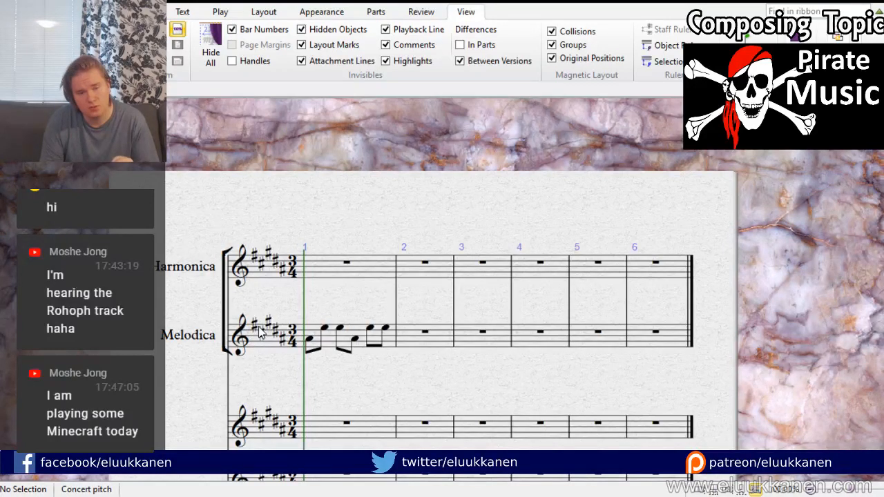
# Step: Lower the Melodica's first two notes to C#4 and G#4 and paste the pair over beats 2 and 3 of bar 1
pyautogui.moveTo(312, 346); pyautogui.dragTo(308, 356)
pyautogui.moveTo(326, 326); pyautogui.dragTo(310, 344)
pyautogui.click(310, 351)
pyautogui.keyDown('shift'); pyautogui.click(326, 342); pyautogui.keyUp('shift')
pyautogui.hotkey('ctrl', 'c')
pyautogui.click(338, 327)
pyautogui.hotkey('ctrl', 'v')
pyautogui.click(346, 365)
pyautogui.click(368, 327)
pyautogui.hotkey('ctrl', 'v')
pyautogui.click(310, 352)
pyautogui.keyDown('shift'); pyautogui.click(324, 342); pyautogui.keyUp('shift')
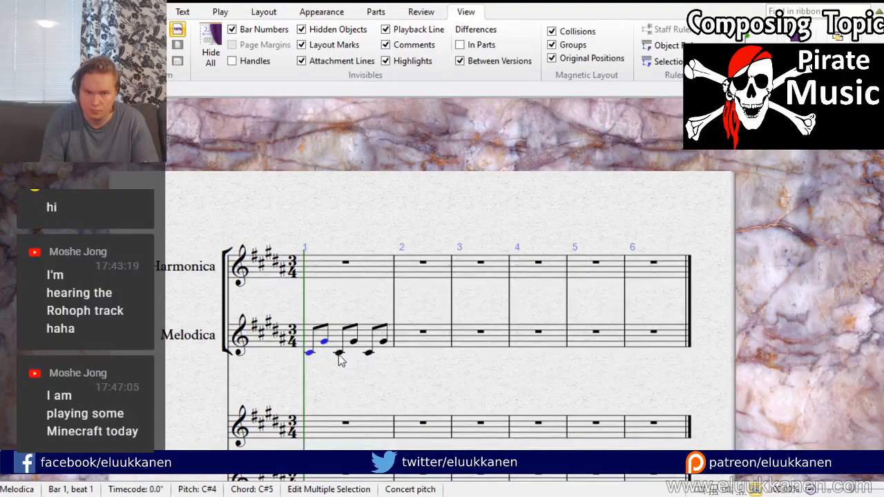
# Step: In the Melodica's bar 1, set the notes at beats 2 and 3 to G#4 and the one at beat 2.5 to C#4
pyautogui.click(338, 354)
pyautogui.press('Up')
pyautogui.press('Up')
pyautogui.press('Up')
pyautogui.press('Up')
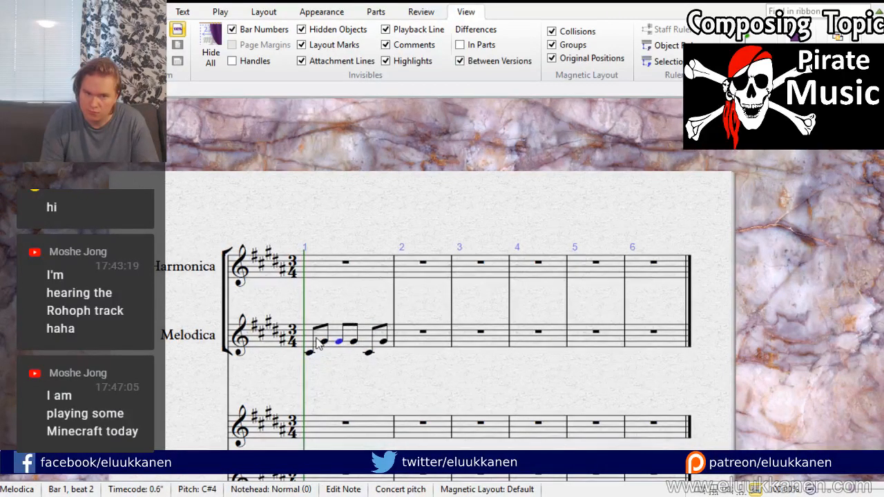
pyautogui.click(354, 343)
pyautogui.press('Down')
pyautogui.press('Down')
pyautogui.press('Down')
pyautogui.press('Down')
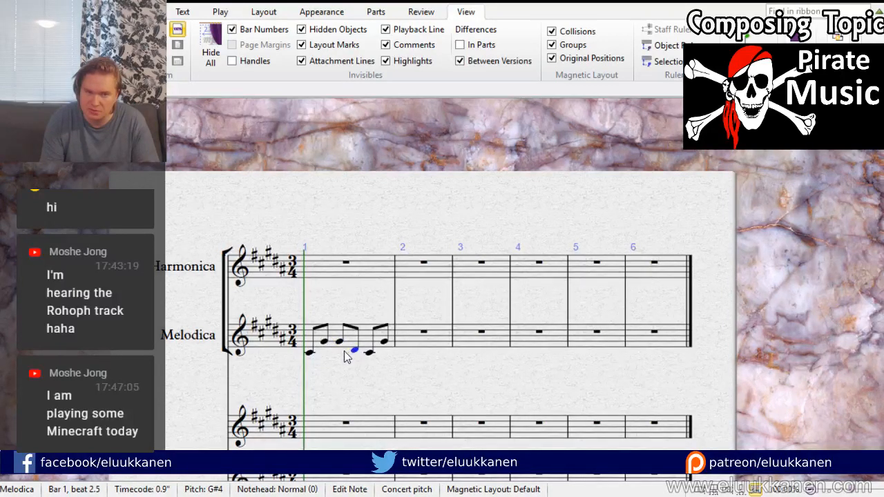
pyautogui.click(369, 352)
pyautogui.press('Up')
pyautogui.press('Up')
pyautogui.press('Up')
pyautogui.press('Up')
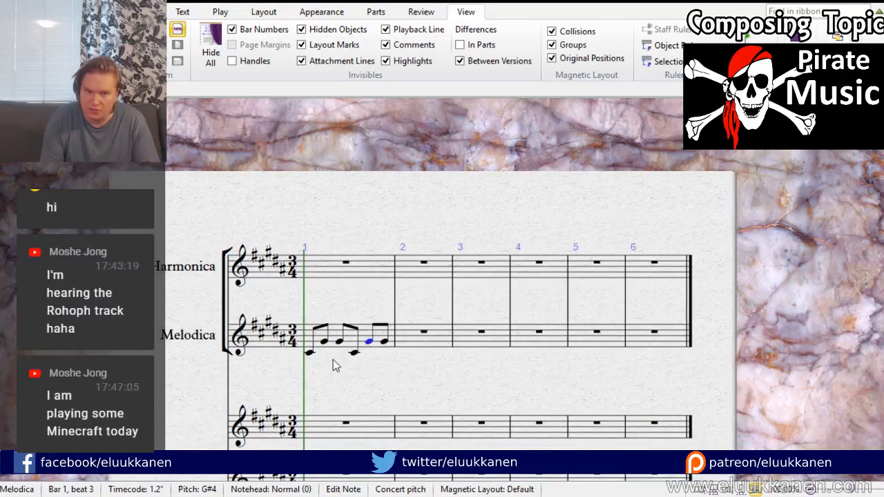
# Step: Repeat the Melodica's bar 1 pattern in bar 2
pyautogui.press('Escape')
pyautogui.click(310, 352)
pyautogui.click(339, 342)
pyautogui.press('Escape')
pyautogui.click(385, 337)
pyautogui.press('r')
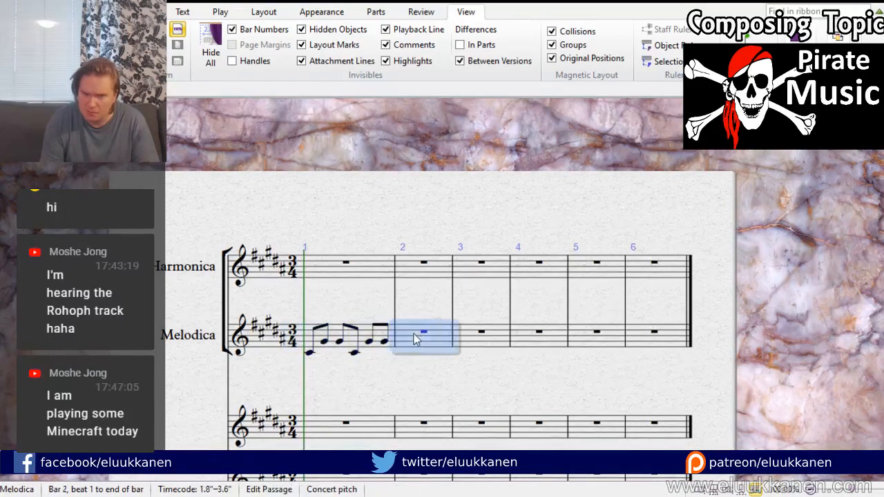
# Step: Play back the two Melodica bars and listen to the individual notes of bar 1
pyautogui.press('Escape')
pyautogui.press('space')
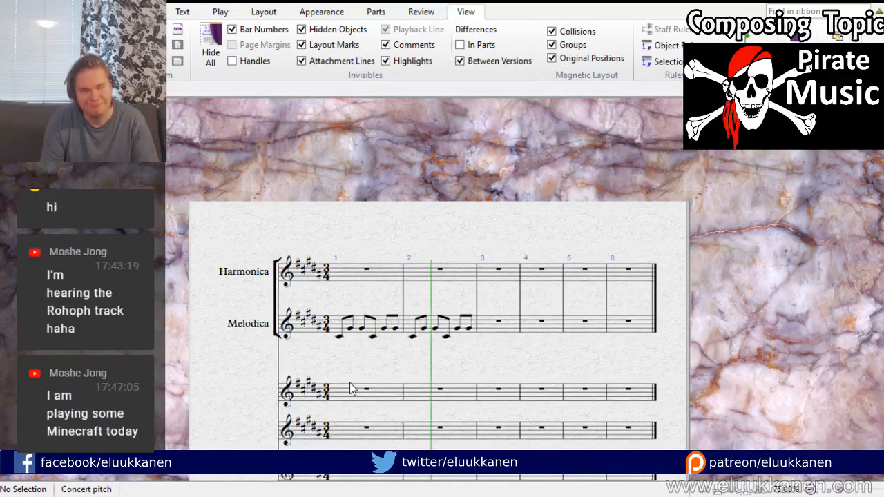
pyautogui.press('space')
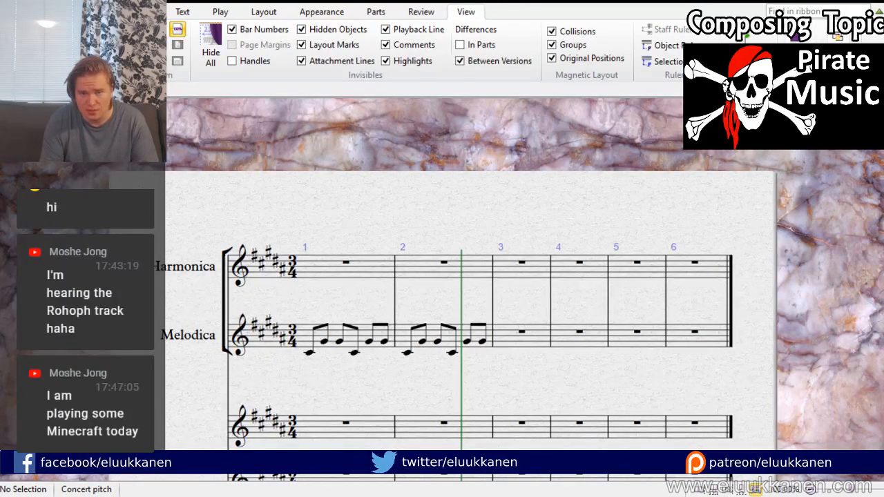
pyautogui.moveTo(329, 384); pyautogui.dragTo(242, 370)
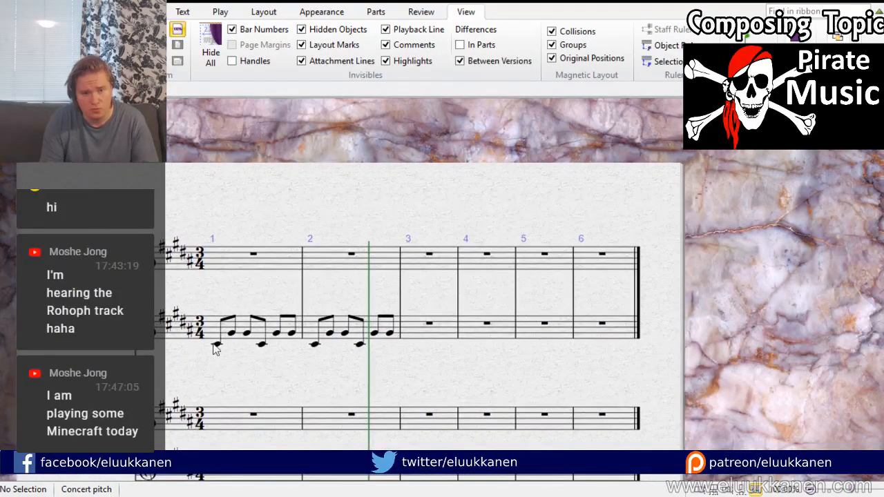
pyautogui.click(232, 334)
pyautogui.click(247, 333)
pyautogui.click(258, 340)
pyautogui.click(262, 344)
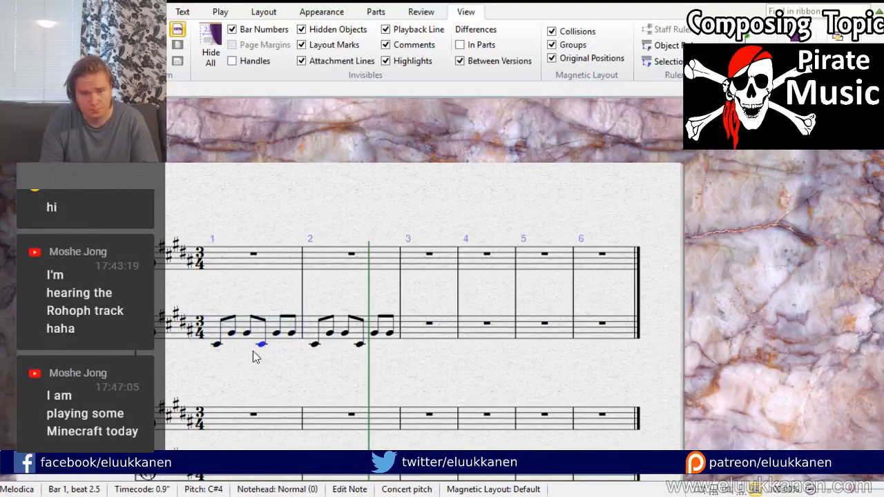
pyautogui.moveTo(228, 373); pyautogui.dragTo(317, 354)
pyautogui.press('Escape')
pyautogui.moveTo(320, 283); pyautogui.dragTo(356, 155)
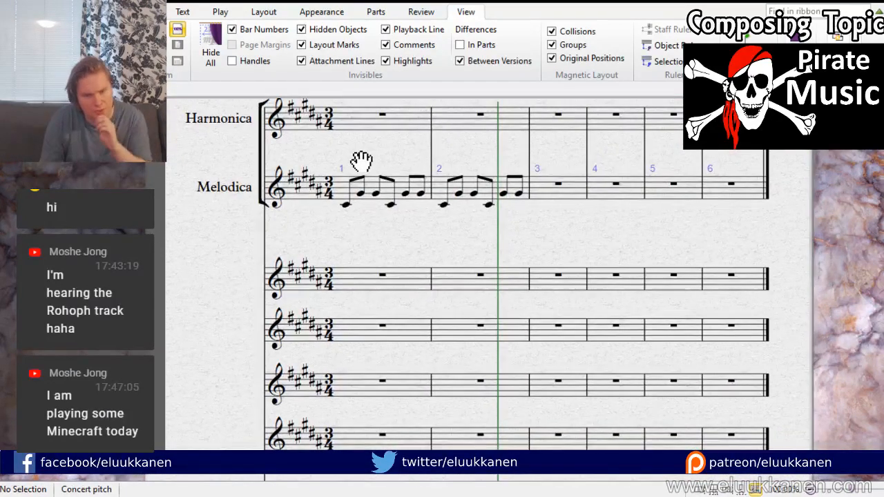
# Step: Open the Mixer, assign the Violin and Viola sounds to two adjacent M. G. instrument strips, and close the Mixer
pyautogui.press('m')
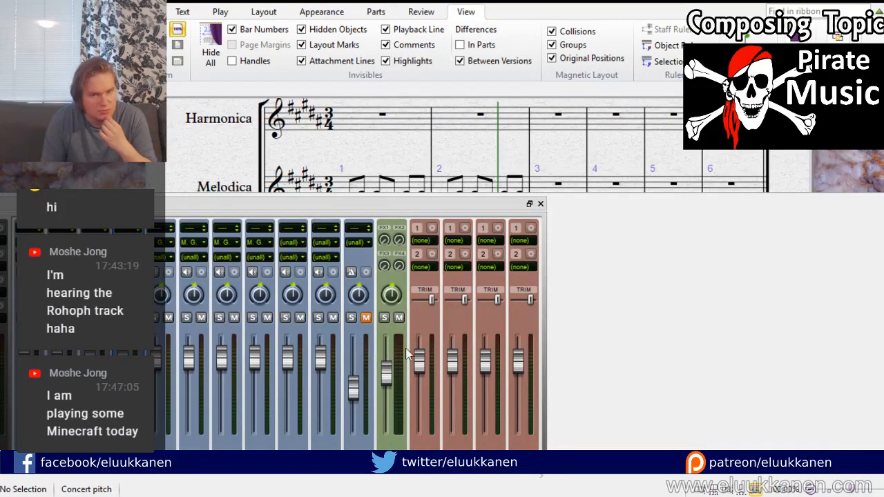
pyautogui.click(166, 266)
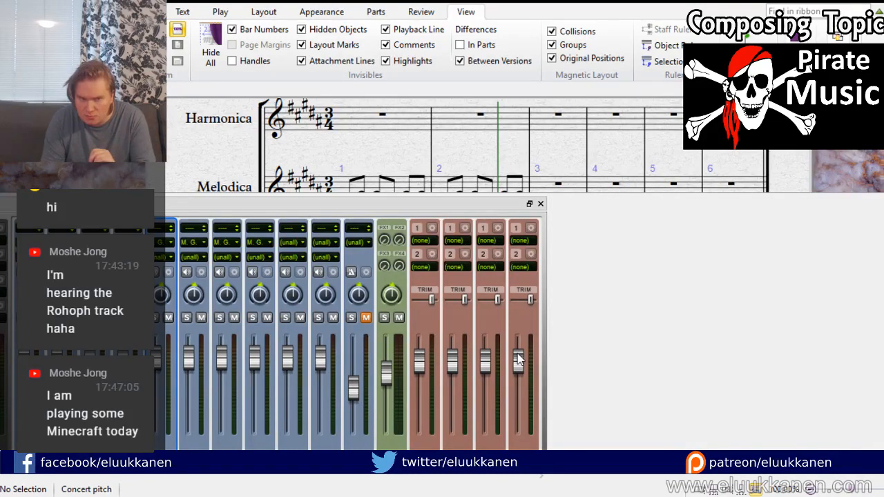
pyautogui.click(189, 261)
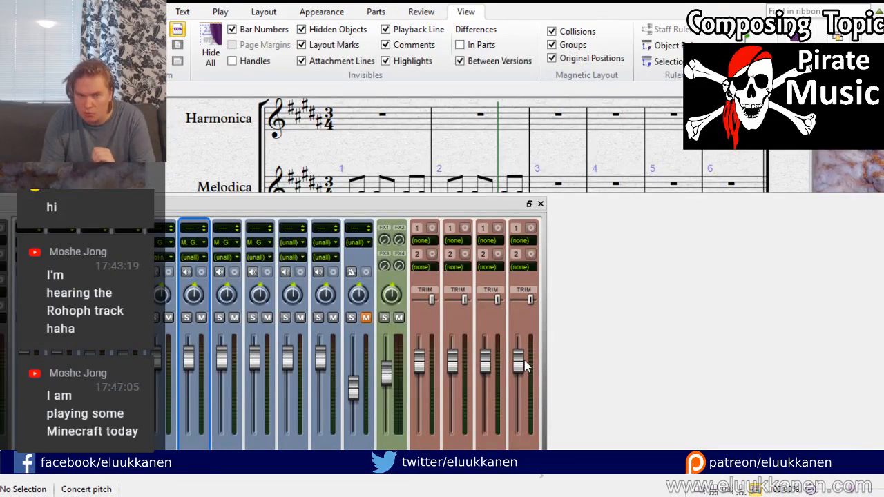
pyautogui.click(238, 245)
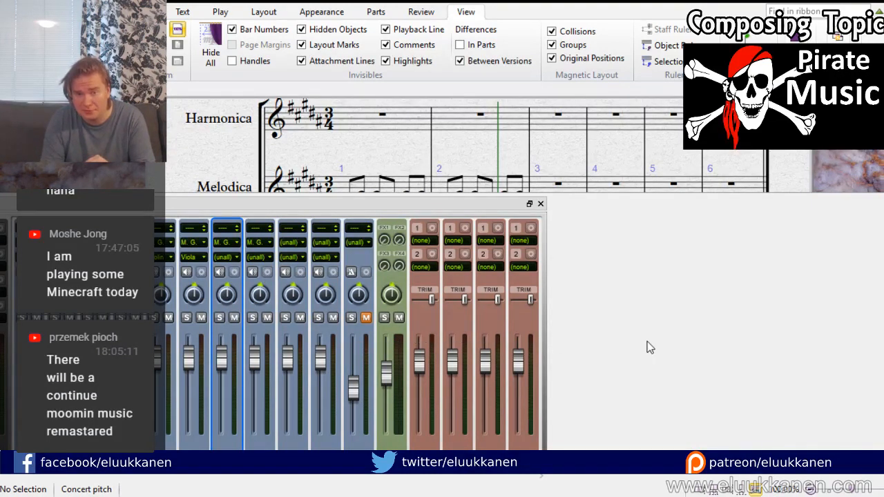
pyautogui.click(540, 204)
pyautogui.moveTo(543, 207); pyautogui.dragTo(460, 219)
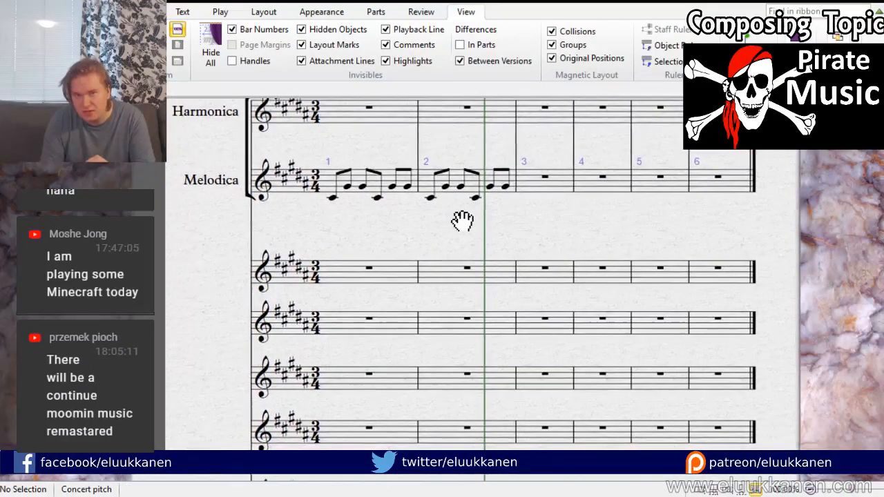
# Step: Move the Melodica's two-bar pattern from bars 1–2 to bars 5–6
pyautogui.click(336, 196)
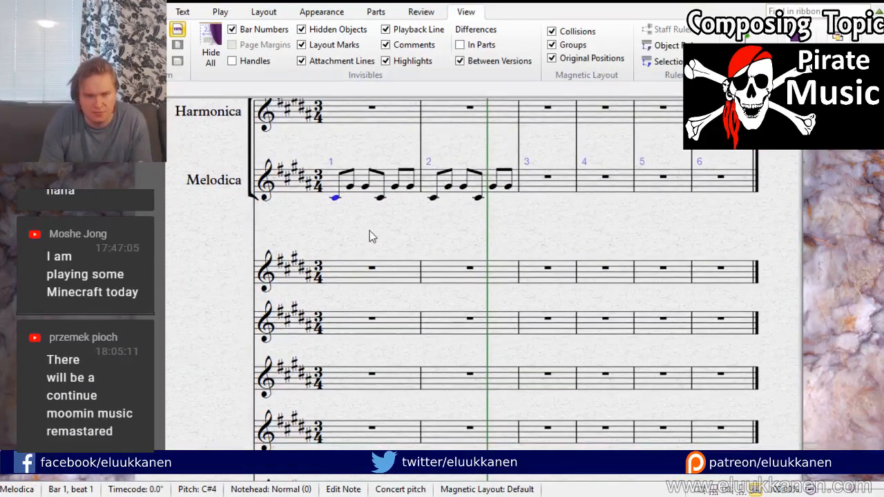
pyautogui.click(365, 181)
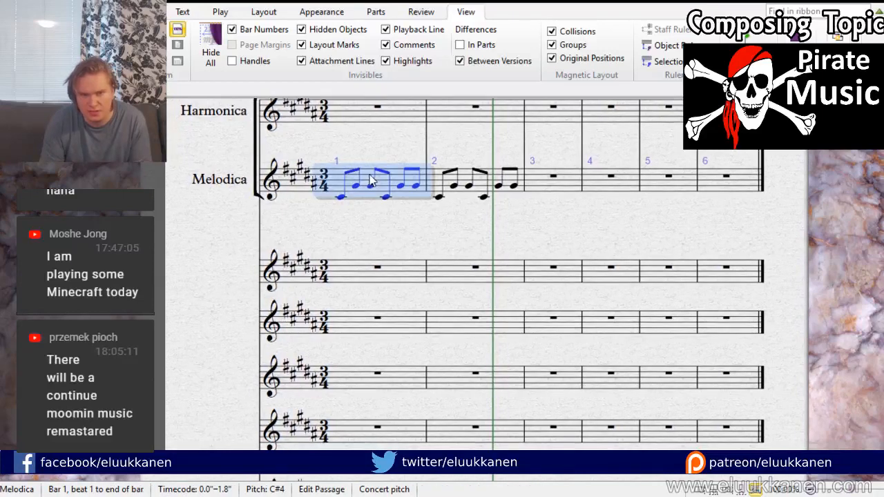
pyautogui.keyDown('shift'); pyautogui.click(468, 183); pyautogui.keyUp('shift')
pyautogui.press('Delete')
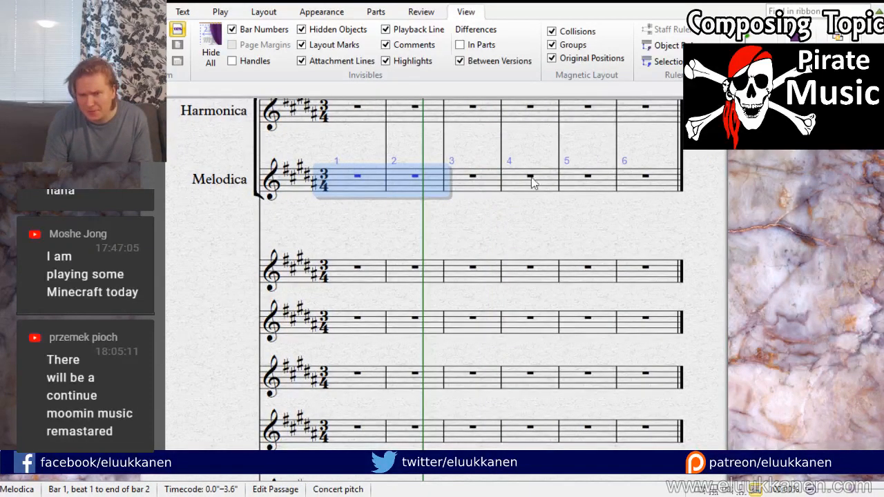
pyautogui.click(566, 184)
pyautogui.hotkey('ctrl', 'v')
pyautogui.press('Escape')
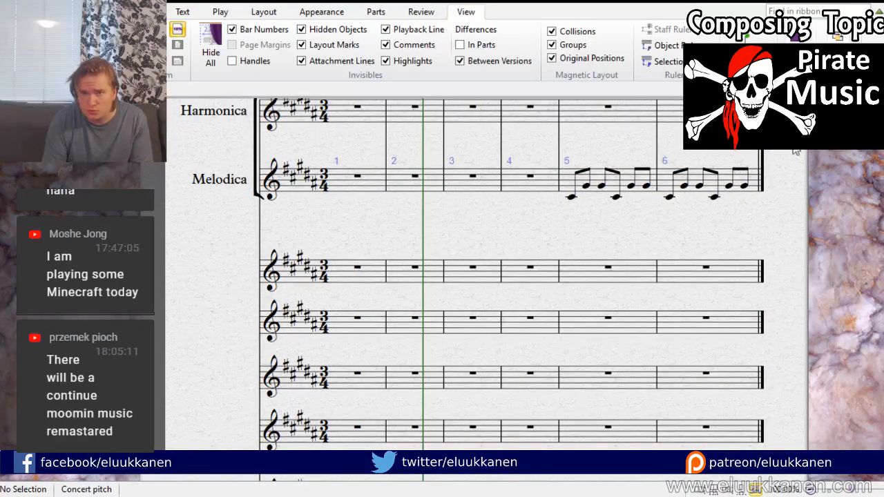
# Step: Append more empty bars to the end of the score and repeat the Melodica's bars 5–6 in bars 7–8
pyautogui.hotkey('ctrl', 'shift', 'p')
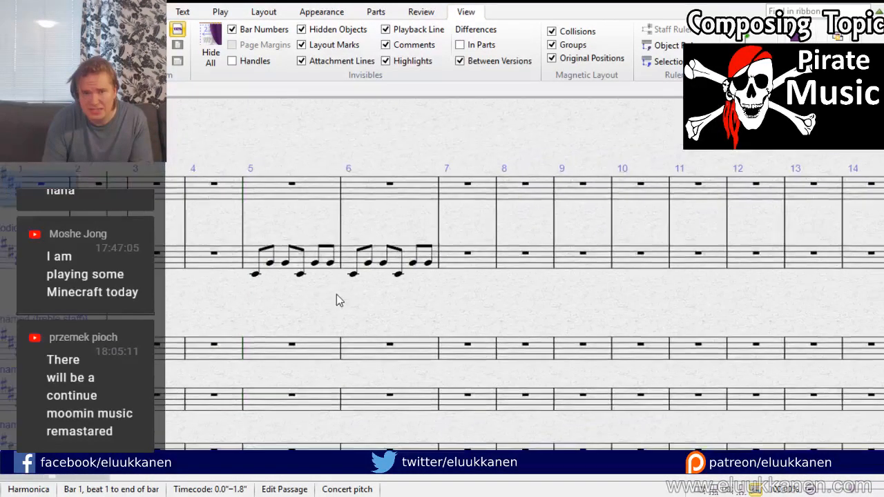
pyautogui.press('Escape')
pyautogui.click(326, 248)
pyautogui.click(326, 255)
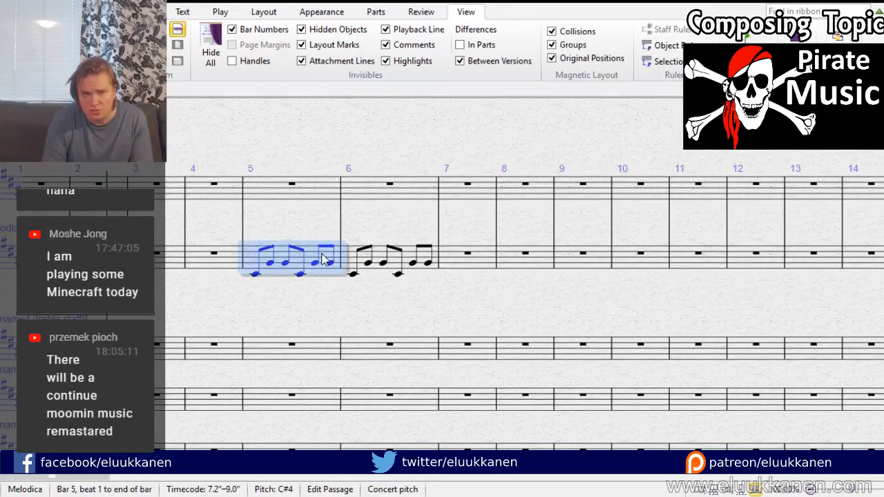
pyautogui.keyDown('shift'); pyautogui.click(377, 253); pyautogui.keyUp('shift')
pyautogui.press('r')
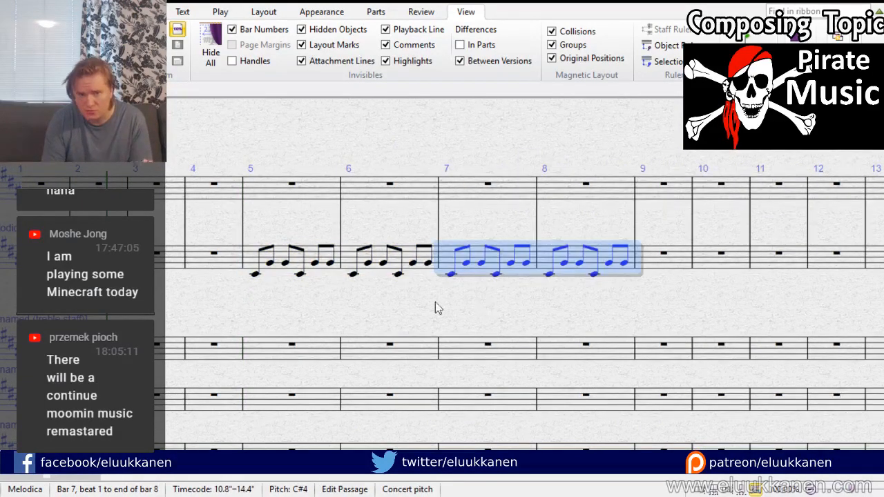
pyautogui.moveTo(206, 452); pyautogui.dragTo(518, 339)
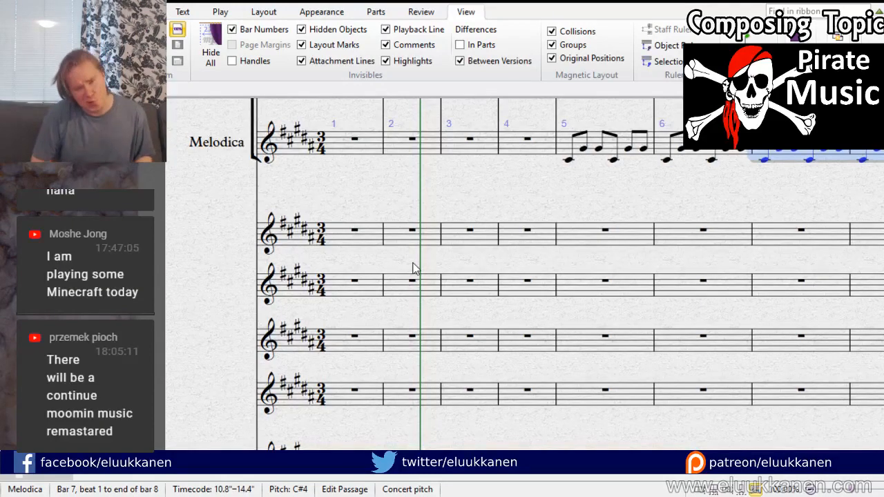
pyautogui.moveTo(446, 242); pyautogui.dragTo(499, 251)
pyautogui.press('Escape')
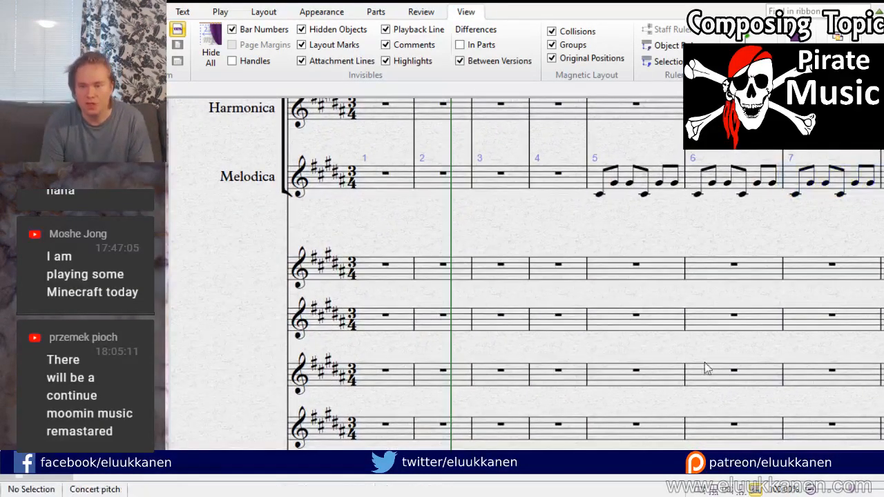
pyautogui.click(844, 393)
pyautogui.click(353, 380)
pyautogui.hotkey('ctrl', 'z')
pyautogui.click(366, 386)
pyautogui.hotkey('ctrl', 'z')
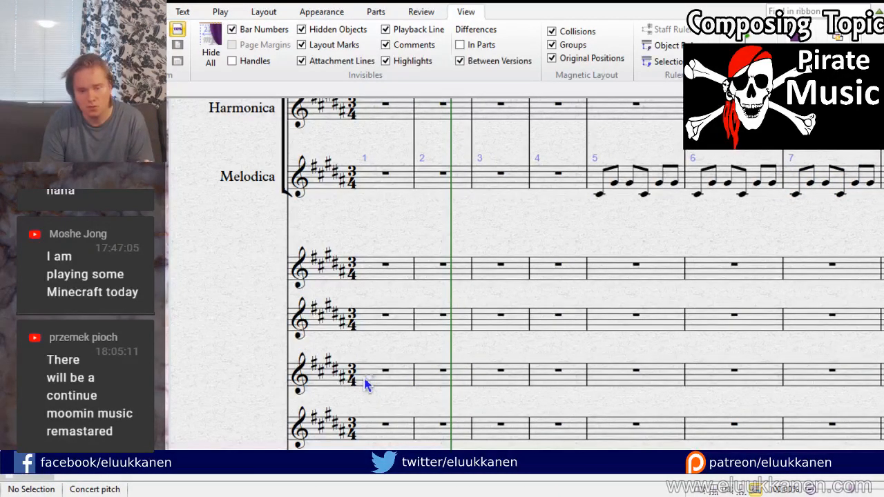
# Step: Enter F#4 quarter notes on beat 1 of bars 1 and 2 in the third unnamed staff below the Melodica
pyautogui.click(365, 385)
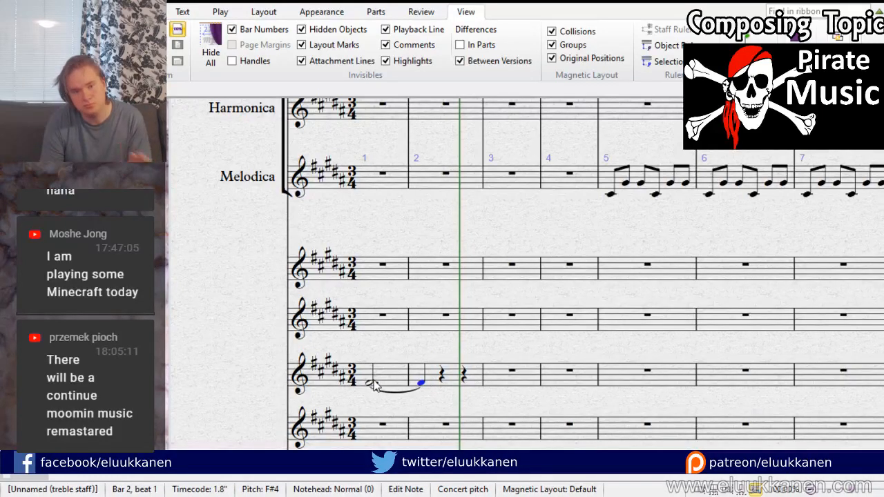
pyautogui.click(391, 380)
pyautogui.keyDown('shift'); pyautogui.click(440, 378); pyautogui.keyUp('shift')
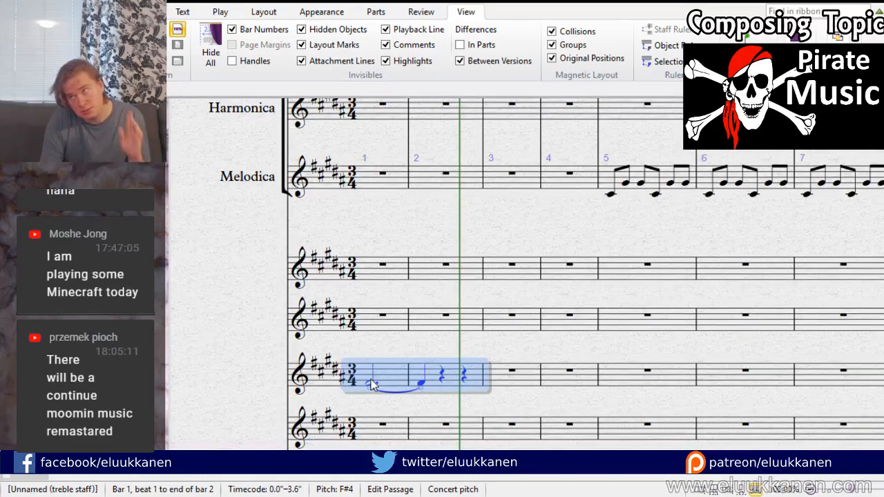
pyautogui.click(395, 351)
pyautogui.click(395, 377)
pyautogui.click(371, 383)
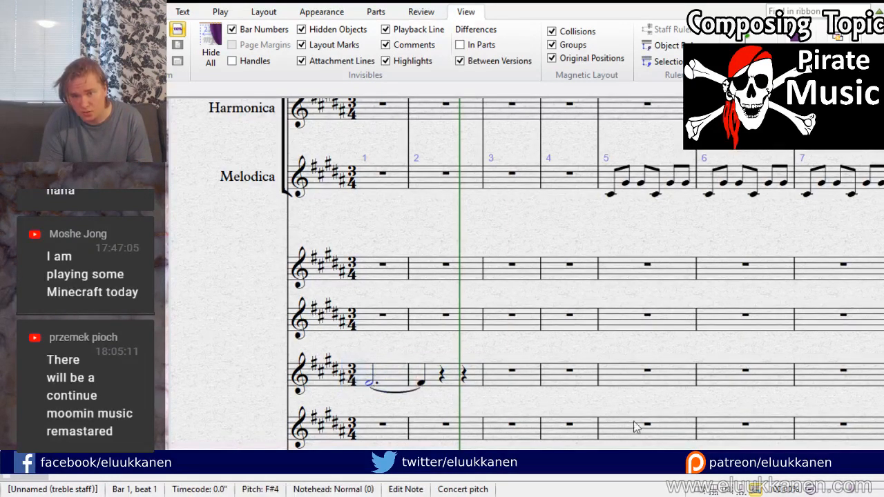
pyautogui.press('4')
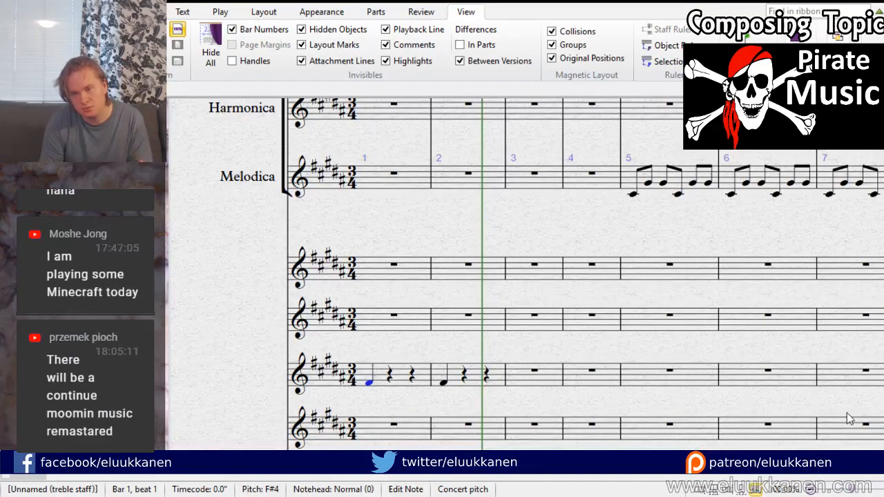
pyautogui.press('Escape')
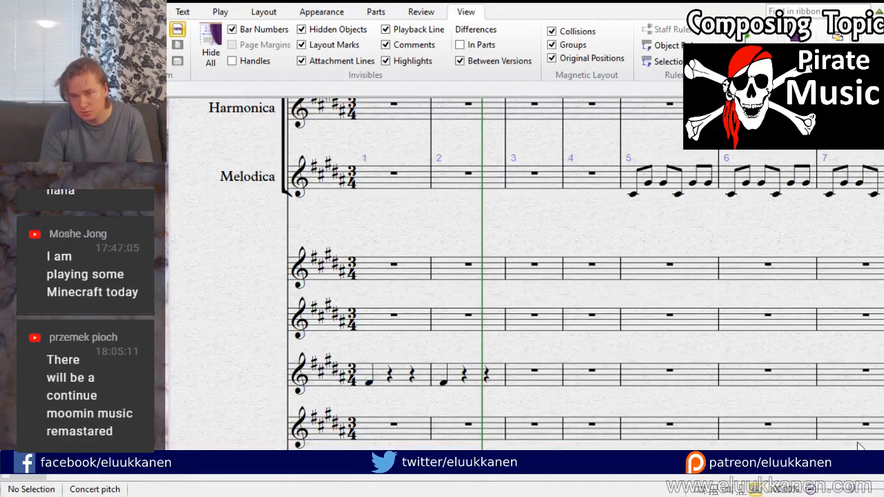
# Step: Replace the first note of bar 1 in the third unnamed staff with a C#4 quarter note
pyautogui.click(390, 380)
pyautogui.hotkey('ctrl', 'z')
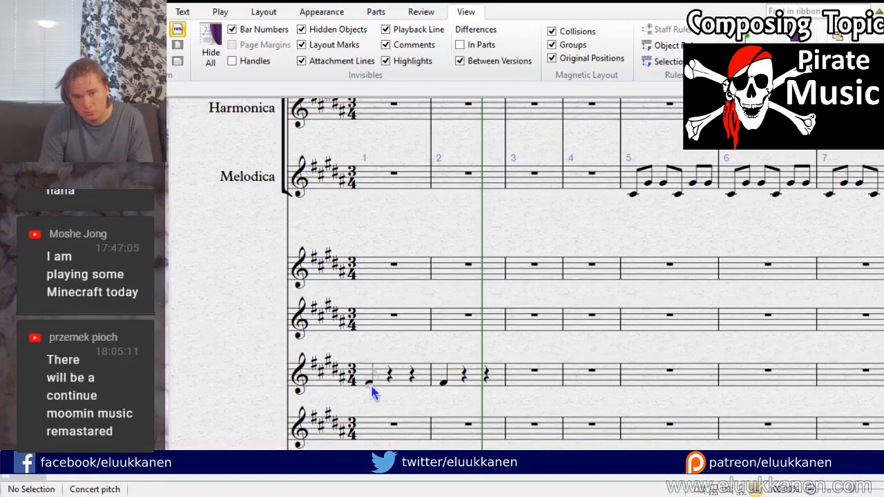
pyautogui.click(370, 396)
pyautogui.click(370, 390)
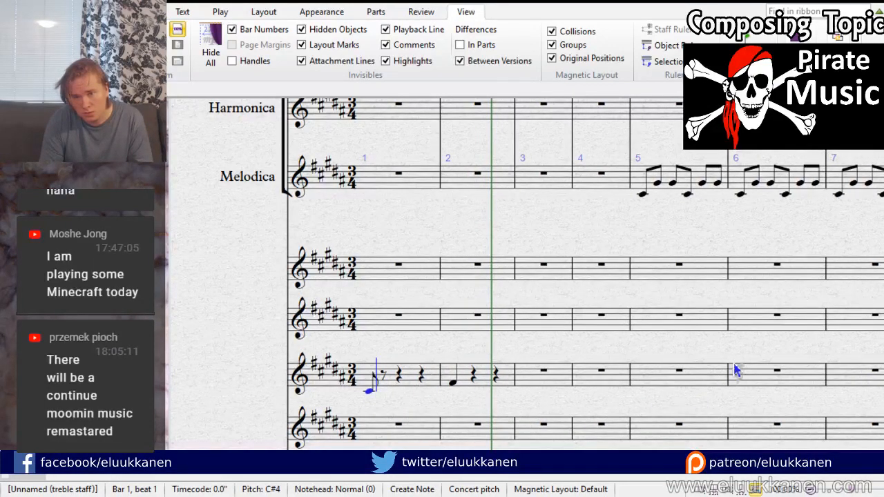
pyautogui.press('Escape')
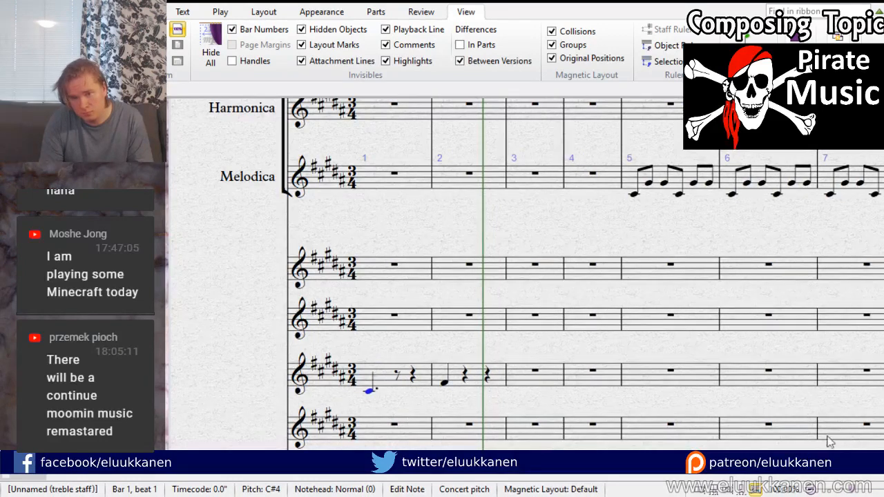
pyautogui.hotkey('ctrl', 'z')
pyautogui.press('Escape')
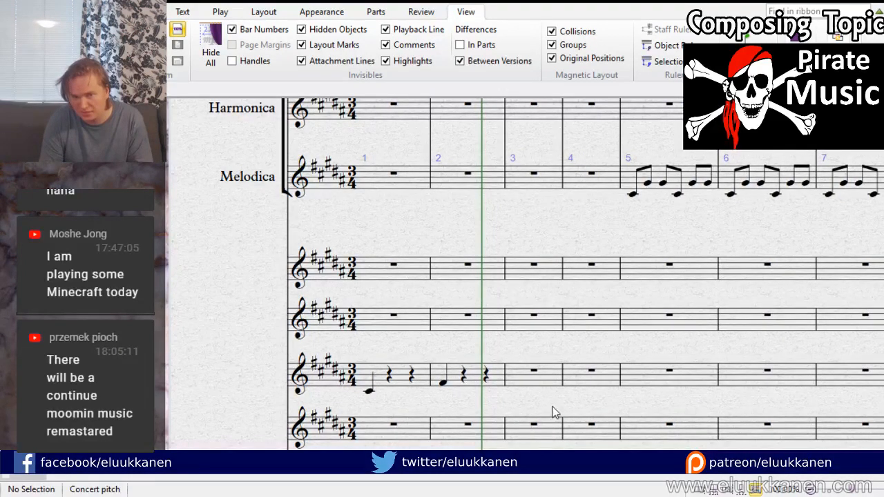
# Step: Complete bar 1 of the third unnamed staff with a D#4 eighth note followed by an E4 dotted quarter note
pyautogui.click(390, 393)
pyautogui.press('Escape')
pyautogui.press('Escape')
pyautogui.click(369, 392)
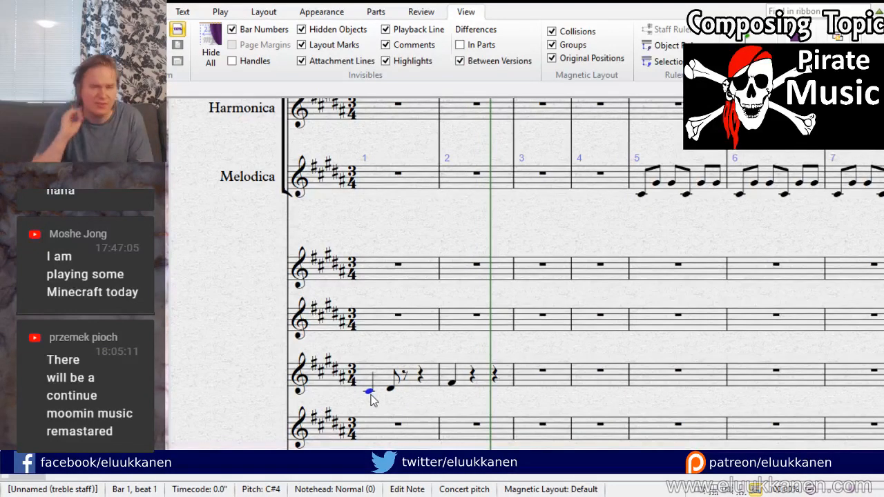
pyautogui.keyDown('ctrl'); pyautogui.click(392, 388); pyautogui.keyUp('ctrl')
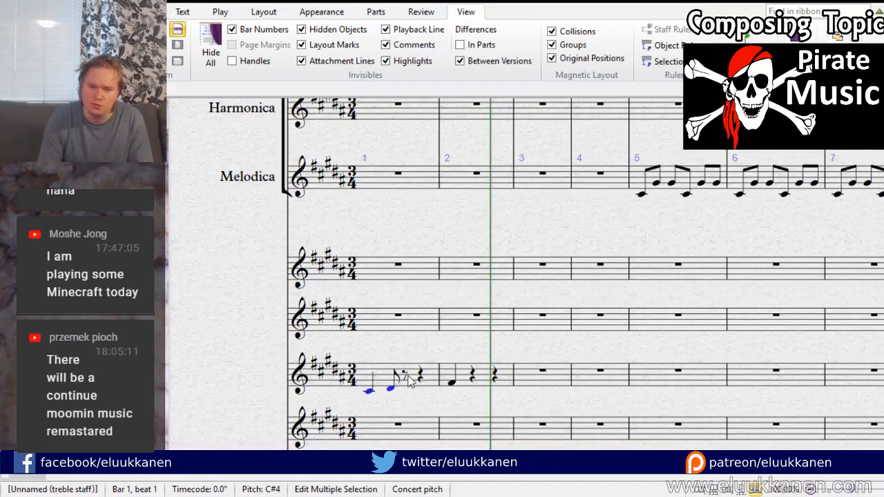
pyautogui.keyDown('alt'); pyautogui.click(407, 379); pyautogui.keyUp('alt')
pyautogui.click(399, 399)
pyautogui.click(391, 389)
pyautogui.click(408, 390)
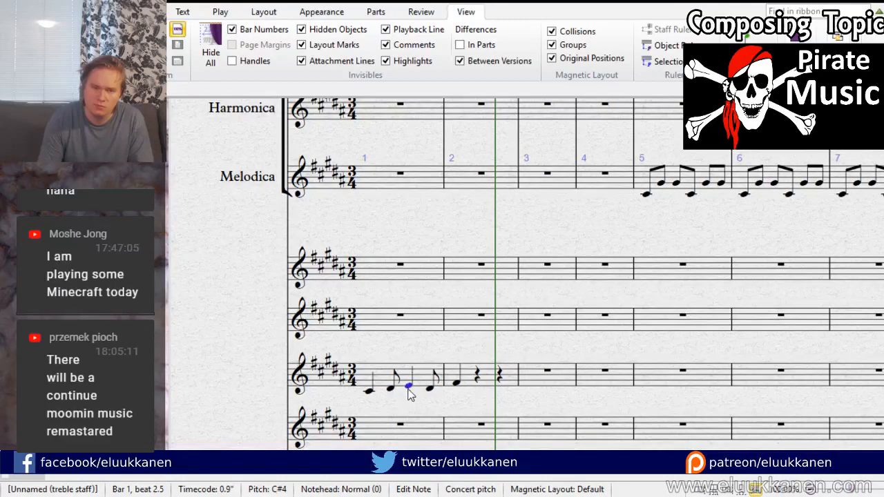
pyautogui.click(427, 388)
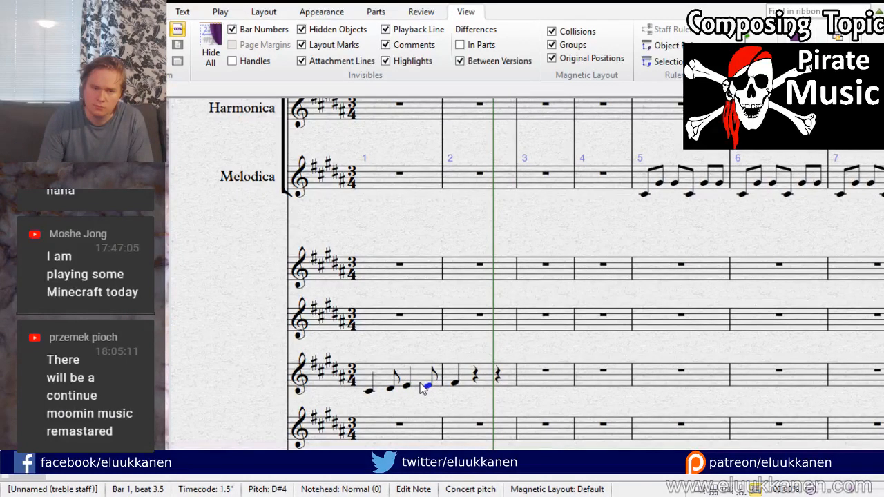
pyautogui.click(393, 390)
pyautogui.click(406, 386)
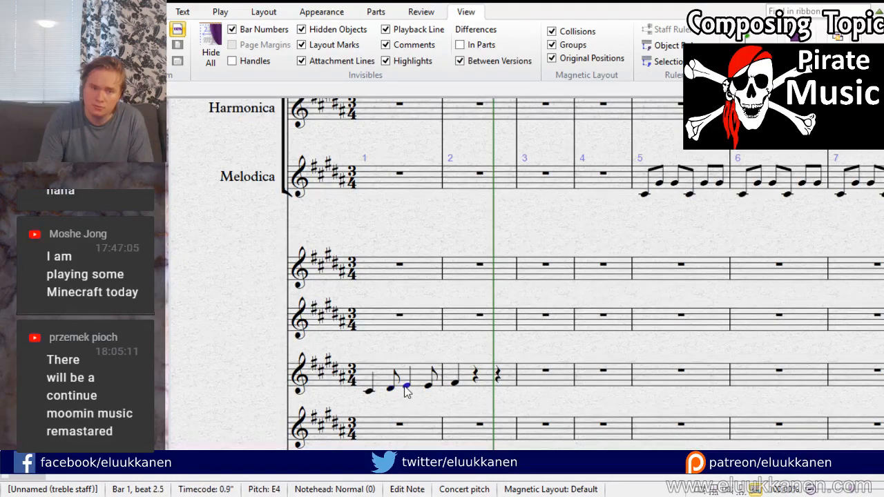
pyautogui.click(853, 442)
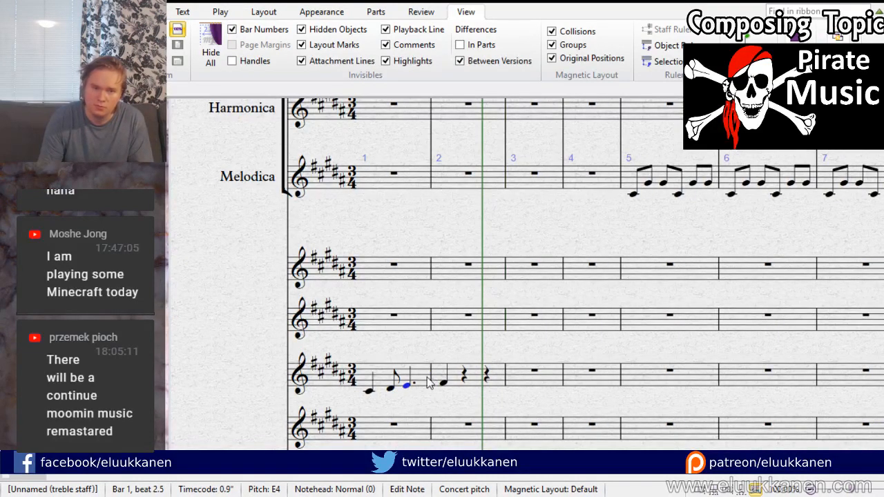
# Step: Copy the melody of bar 1 into bar 2 on the same staff and change its pitches to F#4, E4 and D#4
pyautogui.click(379, 369)
pyautogui.click(468, 379)
pyautogui.click(467, 383)
pyautogui.hotkey('ctrl', 'v')
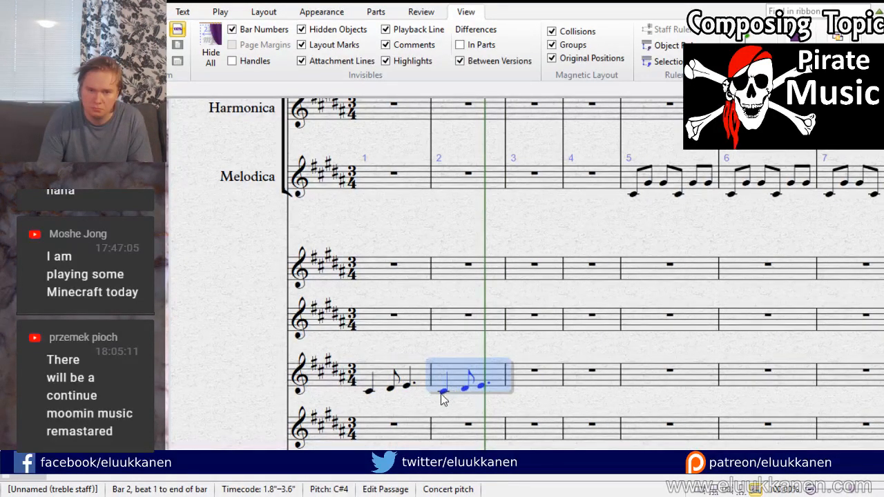
pyautogui.moveTo(439, 392); pyautogui.dragTo(435, 382)
pyautogui.click(465, 385)
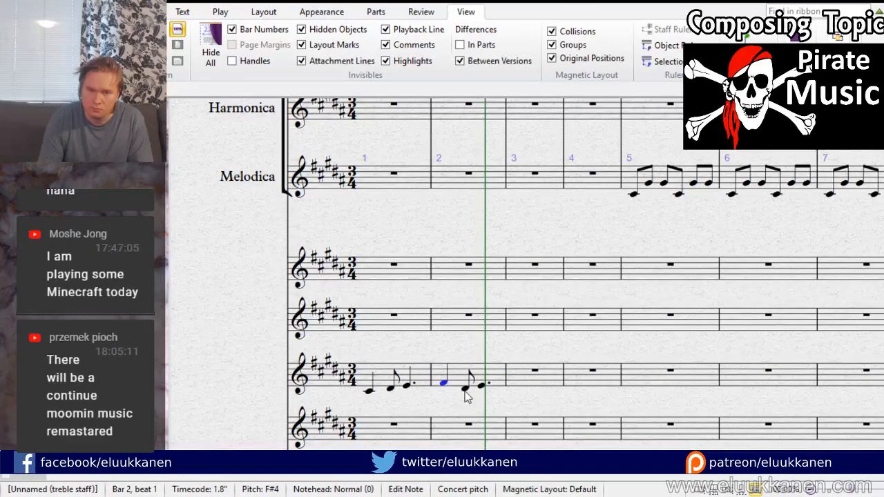
pyautogui.click(487, 387)
pyautogui.moveTo(480, 387); pyautogui.dragTo(477, 391)
pyautogui.click(468, 395)
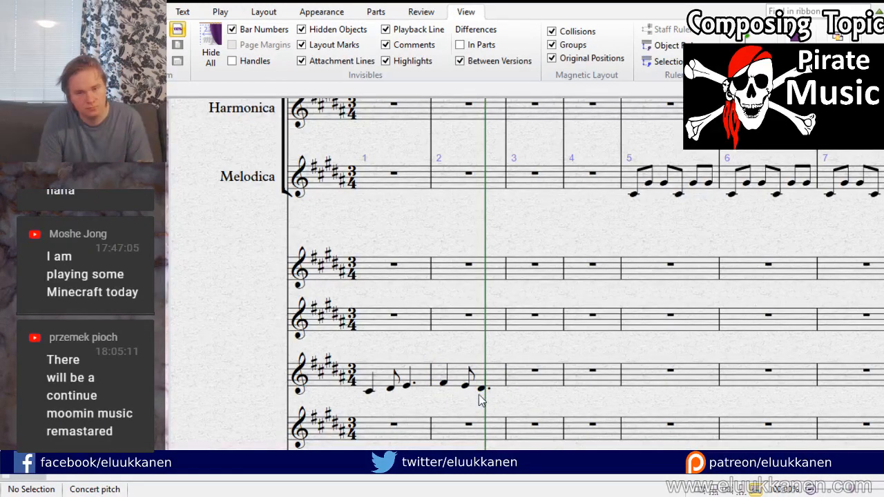
# Step: Copy the Melodica's bar 5 pattern into bar 1 of the Harmonica staff
pyautogui.moveTo(428, 216); pyautogui.dragTo(329, 325)
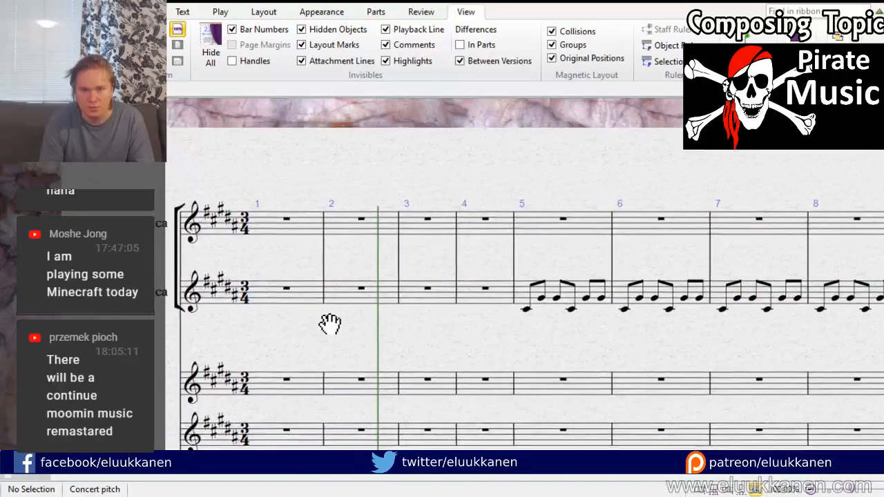
pyautogui.click(530, 298)
pyautogui.keyDown('alt'); pyautogui.click(261, 242); pyautogui.keyUp('alt')
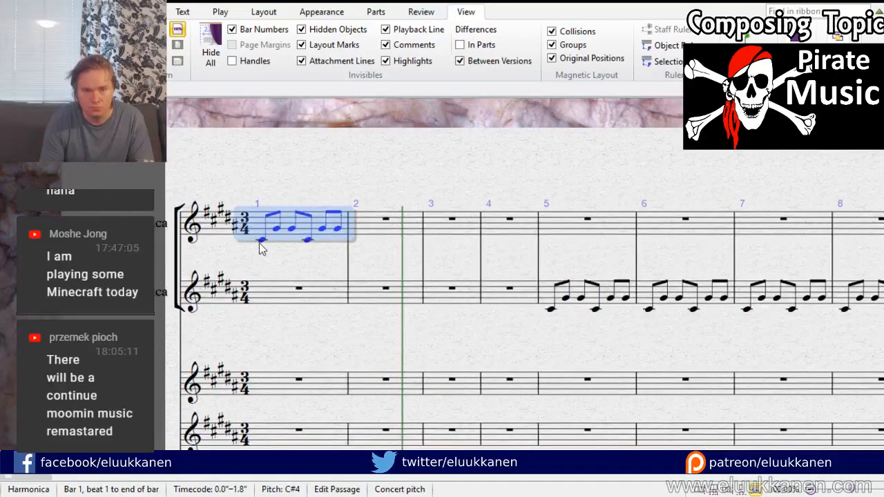
# Step: Lower the fourth note of the Harmonica's bar 1 to G#3 and duplicate the bar into bar 2
pyautogui.click(261, 241)
pyautogui.click(277, 228)
pyautogui.click(287, 228)
pyautogui.click(291, 228)
pyautogui.click(308, 241)
pyautogui.moveTo(309, 240); pyautogui.dragTo(309, 249)
pyautogui.click(320, 230)
pyautogui.click(337, 229)
pyautogui.click(324, 268)
pyautogui.click(341, 232)
pyautogui.keyDown('alt'); pyautogui.click(369, 231); pyautogui.keyUp('alt')
# Step: Move the two-bar melody on the third unnamed staff from bars 1–2 to bars 3–4
pyautogui.moveTo(375, 256); pyautogui.dragTo(415, 114)
pyautogui.click(364, 353)
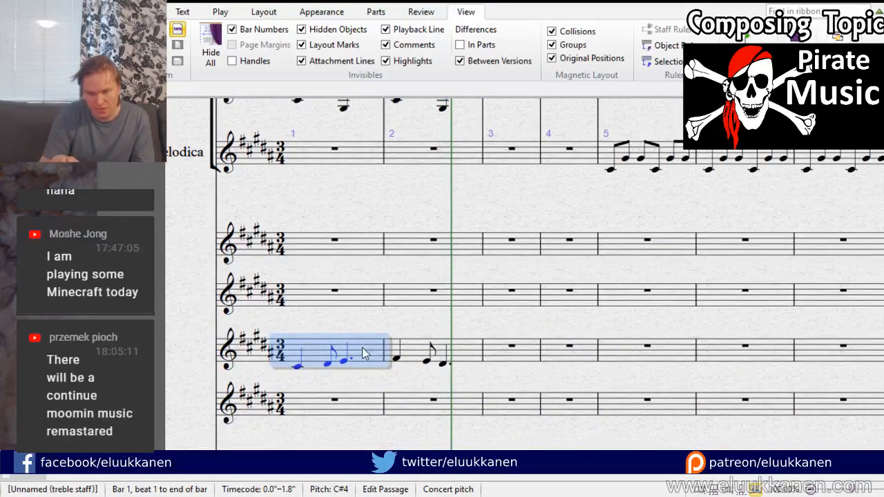
pyautogui.click(423, 338)
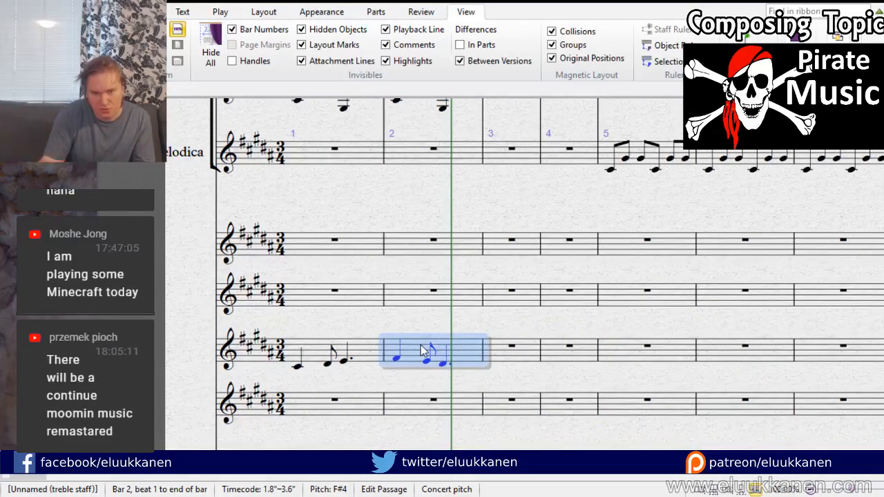
pyautogui.keyDown('shift'); pyautogui.click(373, 366); pyautogui.keyUp('shift')
pyautogui.press('Delete')
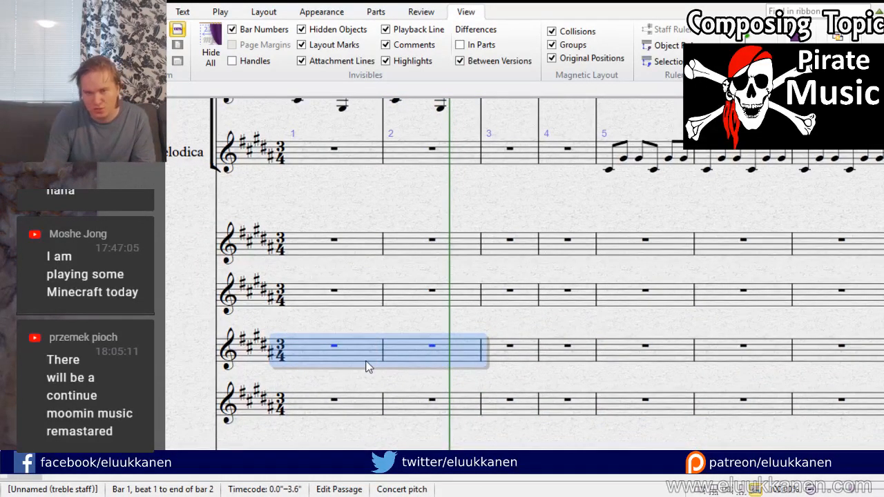
pyautogui.click(498, 351)
pyautogui.hotkey('ctrl', 'v')
pyautogui.press('Escape')
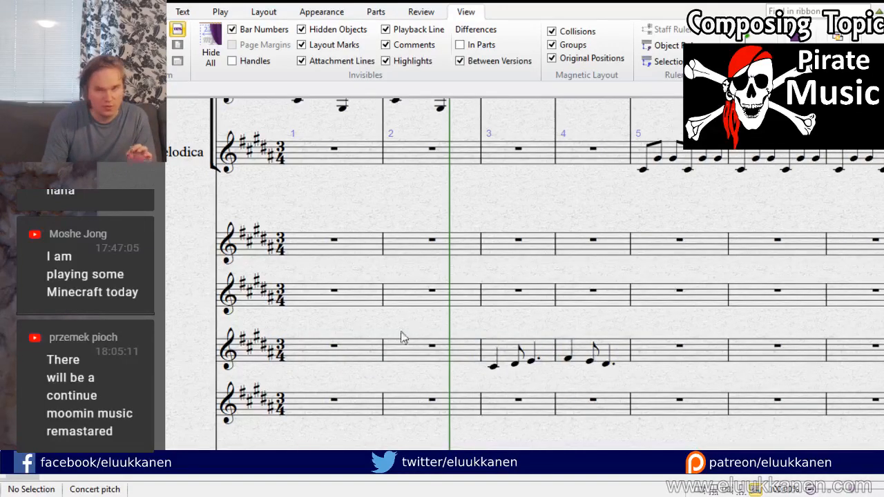
# Step: Enter a C#4 eighth note and two C#4 sixteenth notes on beat 1 of bar 1 in the second unnamed staff
pyautogui.moveTo(401, 332); pyautogui.dragTo(459, 368)
pyautogui.press('n')
pyautogui.click(355, 332)
pyautogui.hotkey('ctrl', 'z')
pyautogui.click(355, 339)
pyautogui.click(356, 345)
pyautogui.hotkey('ctrl', 'z')
pyautogui.hotkey('ctrl', 'z')
pyautogui.click(354, 348)
pyautogui.click(372, 349)
pyautogui.press('Escape')
pyautogui.click(383, 348)
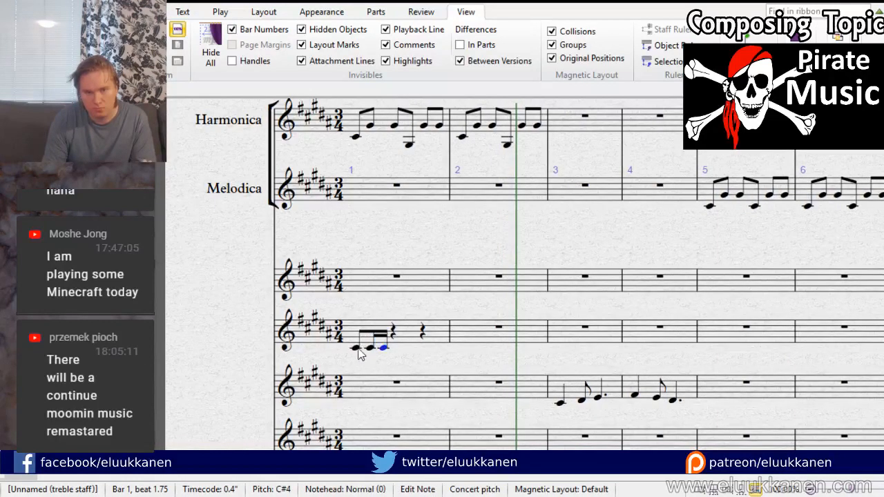
# Step: Repeat the three-note C#4 figure on beat 2 of bar 1 in the second unnamed staff
pyautogui.click(382, 350)
pyautogui.keyDown('ctrl'); pyautogui.click(356, 349); pyautogui.keyUp('ctrl')
pyautogui.keyDown('ctrl'); pyautogui.click(370, 349); pyautogui.keyUp('ctrl')
pyautogui.press('r')
pyautogui.press('Escape')
# Step: Lower the eighth notes of the two figures in bar 1 to C#3 on beat 1 and G#2 on beat 2
pyautogui.moveTo(397, 347); pyautogui.dragTo(358, 368)
pyautogui.click(371, 349)
pyautogui.click(395, 362)
pyautogui.click(398, 368)
pyautogui.click(411, 349)
pyautogui.click(424, 349)
pyautogui.moveTo(398, 369); pyautogui.dragTo(426, 400)
pyautogui.click(411, 350)
pyautogui.click(424, 350)
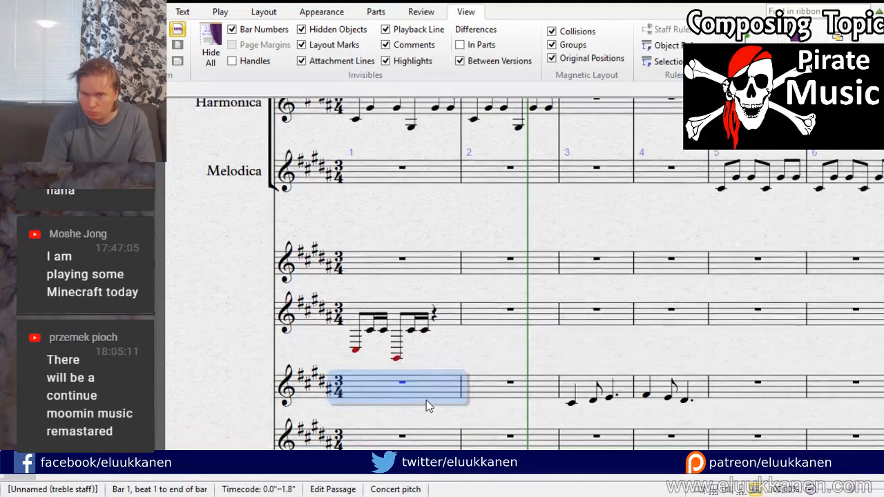
# Step: Repeat the beat 2 figure starting on G#2 on beat 3 of bar 1 in the second unnamed staff
pyautogui.click(428, 366)
pyautogui.click(424, 330)
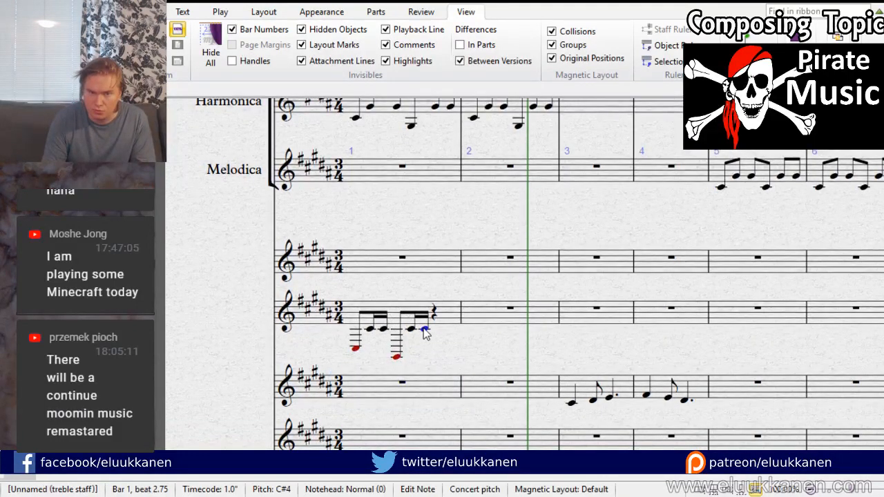
pyautogui.keyDown('shift'); pyautogui.click(357, 350); pyautogui.keyUp('shift')
pyautogui.press('Escape')
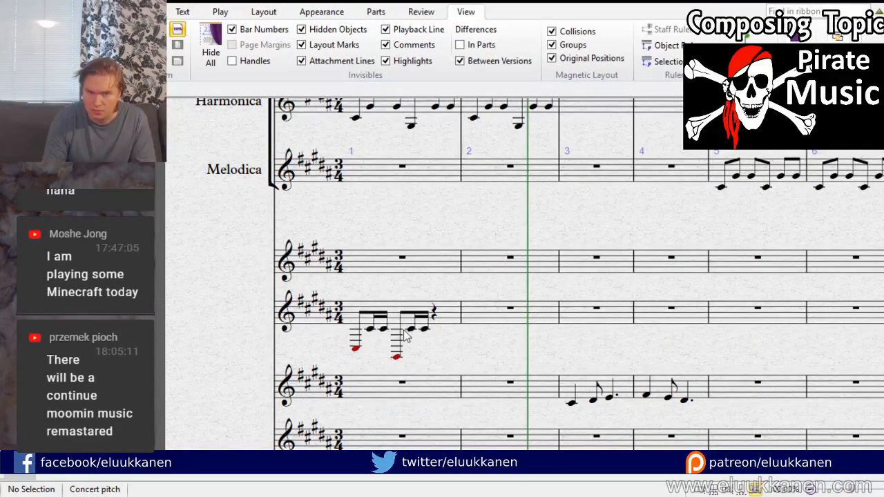
pyautogui.click(396, 356)
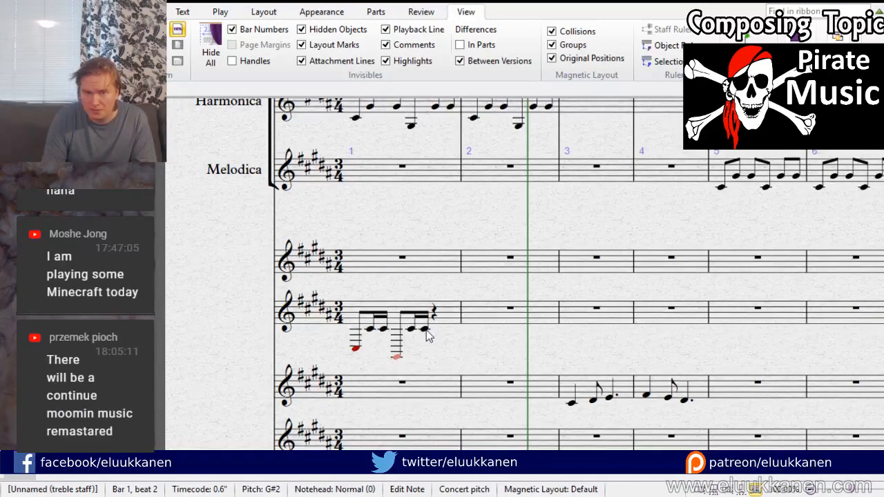
pyautogui.press('r')
pyautogui.press('Escape')
# Step: Copy the finished accompaniment bar 1 of the second unnamed staff into bar 2
pyautogui.click(433, 305)
pyautogui.hotkey('ctrl', 'c')
pyautogui.click(510, 319)
pyautogui.hotkey('ctrl', 'v')
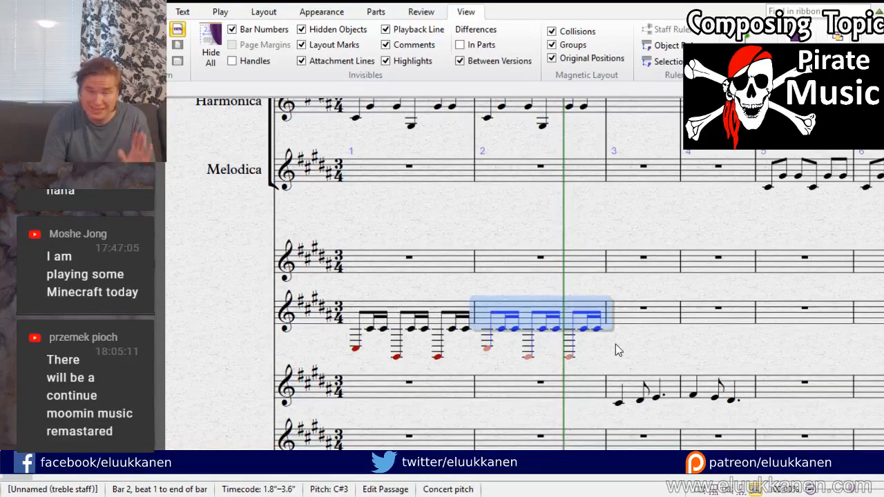
# Step: Copy accompaniment bars 1–2 of the second unnamed staff into bars 3–4
pyautogui.moveTo(641, 349); pyautogui.dragTo(591, 379)
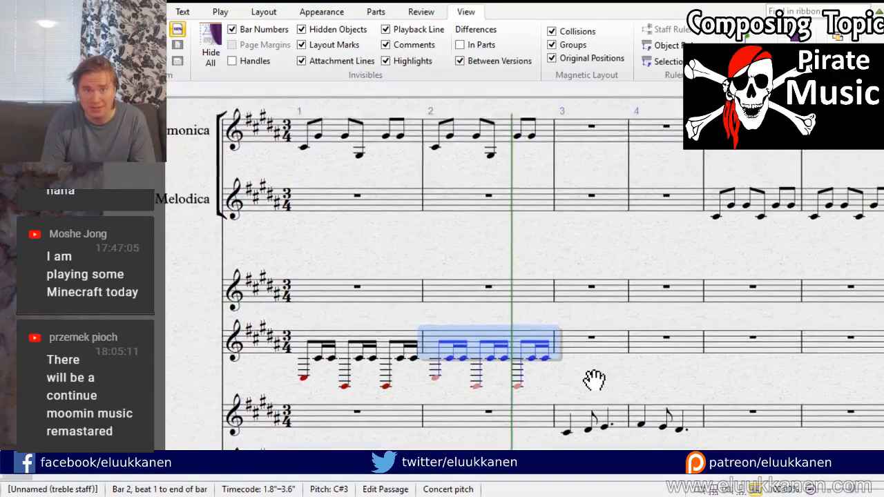
pyautogui.moveTo(351, 349); pyautogui.dragTo(273, 348)
pyautogui.keyDown('shift'); pyautogui.click(272, 338); pyautogui.keyUp('shift')
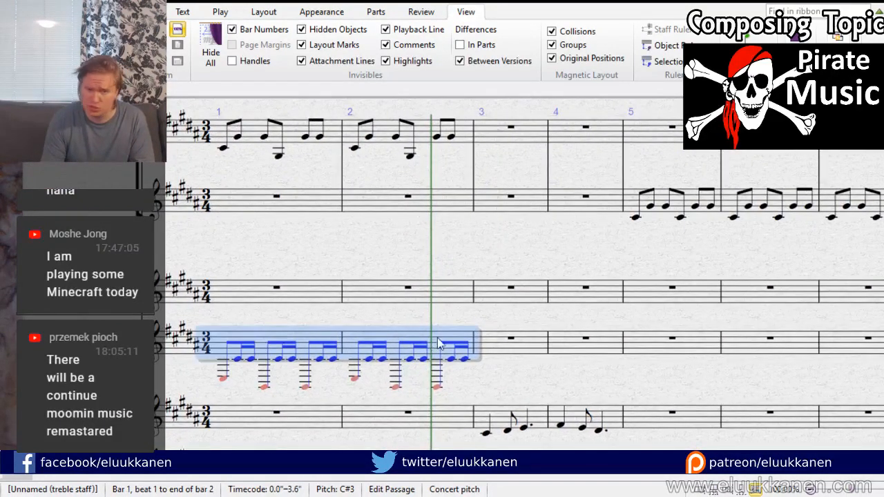
pyautogui.hotkey('ctrl', 'c')
pyautogui.click(492, 344)
pyautogui.hotkey('ctrl', 'v')
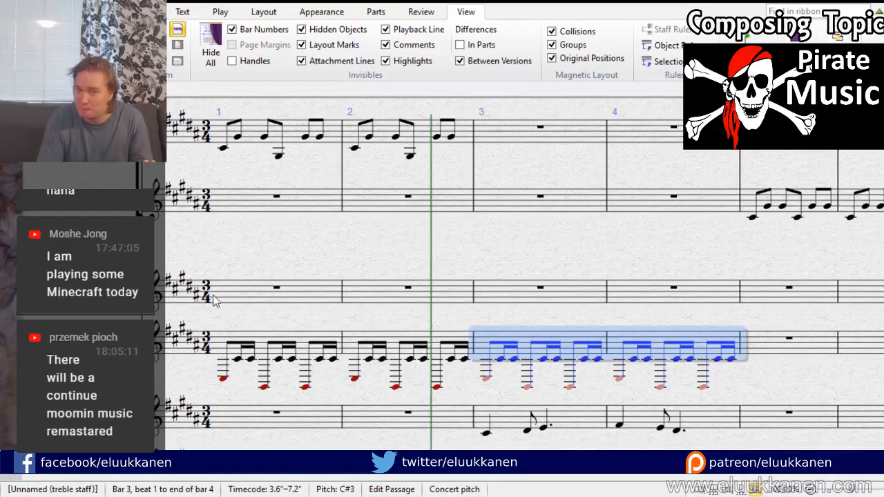
# Step: Play back the score from the beginning with all the staves in view
pyautogui.moveTo(283, 269); pyautogui.dragTo(371, 209)
pyautogui.hotkey('ctrl', '[')
pyautogui.hotkey('ctrl', '-')
pyautogui.press('space')
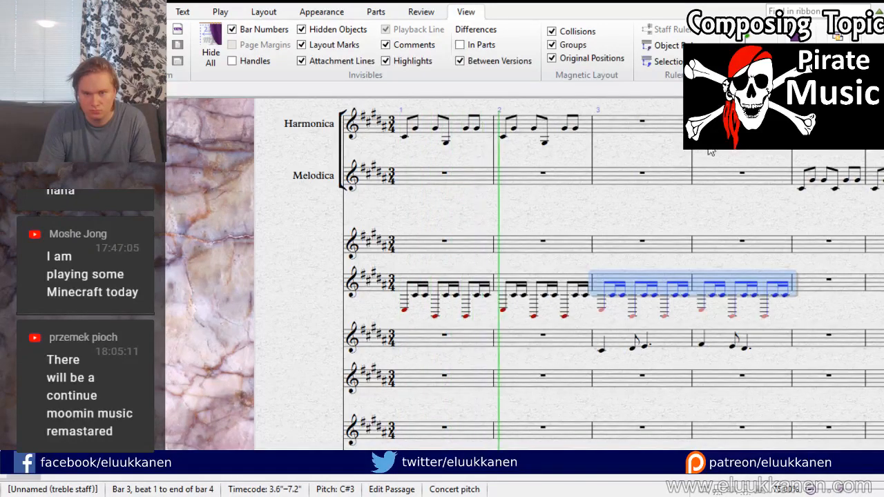
# Step: Lengthen the opening C#3 of bar 1 in the second unnamed staff to a quarter note, replacing the beat 1 figure
pyautogui.press('space')
pyautogui.hotkey('ctrl', '+')
pyautogui.press('Escape')
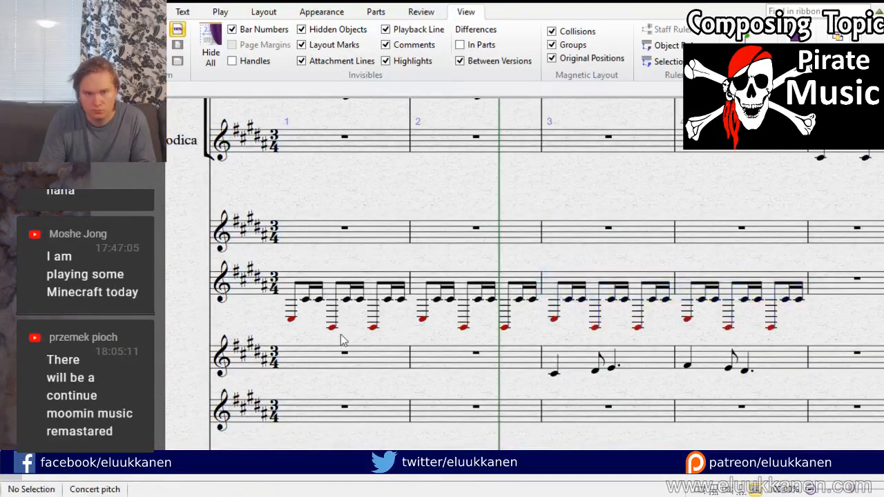
pyautogui.click(335, 328)
pyautogui.click(292, 319)
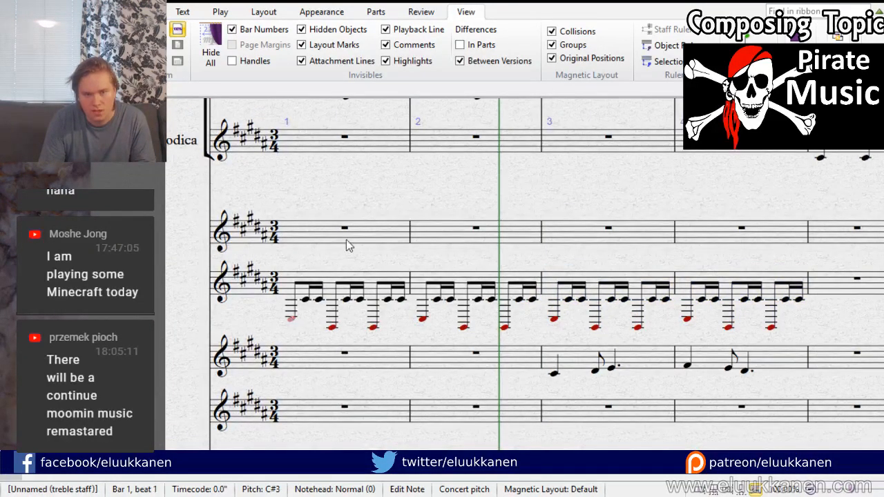
pyautogui.moveTo(346, 248); pyautogui.dragTo(370, 293)
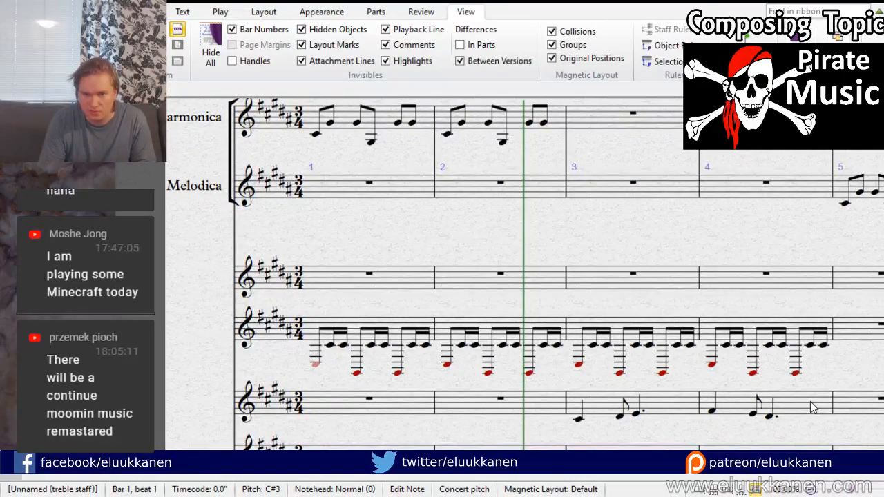
pyautogui.press('4')
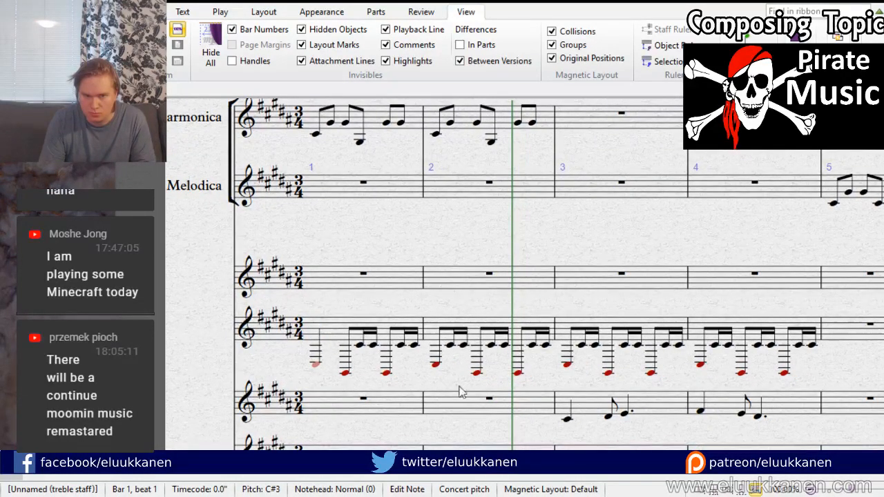
# Step: Replace the beat 2 figure of bar 1 in the second unnamed staff with two C#4 eighth notes
pyautogui.click(349, 365)
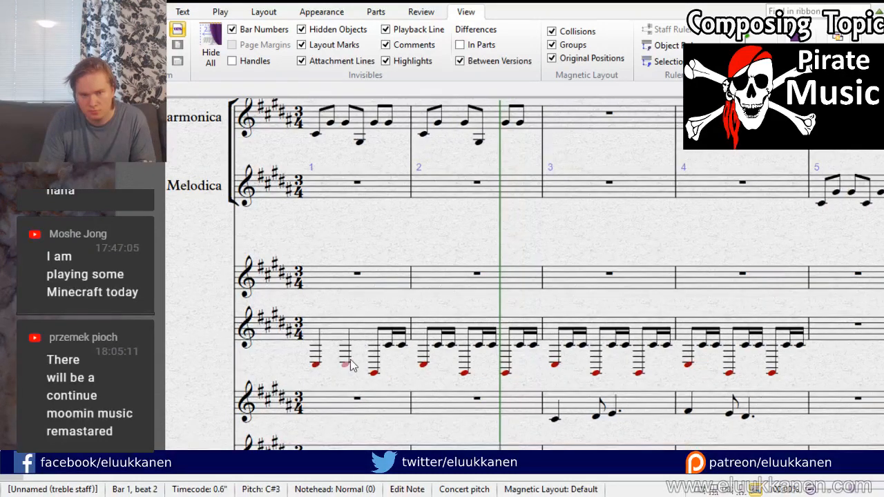
pyautogui.moveTo(348, 366); pyautogui.dragTo(346, 349)
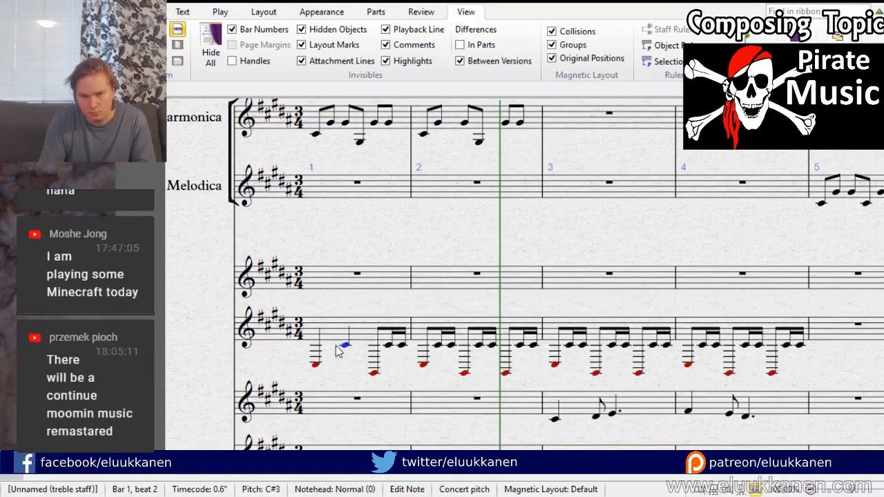
pyautogui.press('3')
pyautogui.press('r')
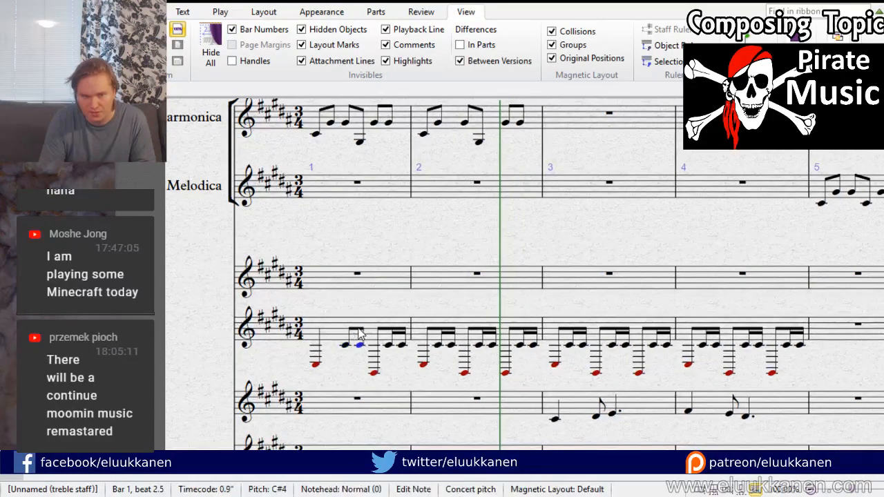
# Step: Replace the beat 3 figure of bar 1 in the second unnamed staff with a quarter note C#3
pyautogui.click(316, 364)
pyautogui.click(344, 345)
pyautogui.click(363, 341)
pyautogui.click(361, 344)
pyautogui.click(317, 364)
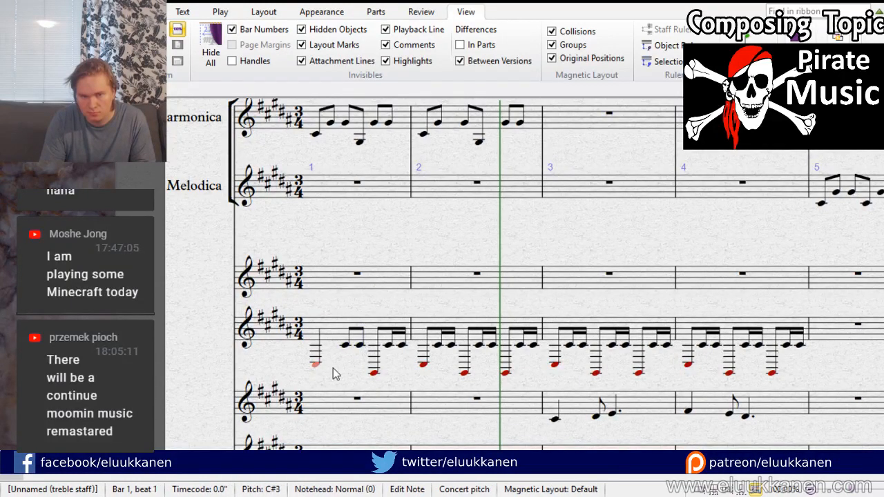
pyautogui.keyDown('alt'); pyautogui.click(373, 373); pyautogui.keyUp('alt')
pyautogui.press('Escape')
# Step: Copy the simplified accompaniment bar 1 of the second unnamed staff over bars 2 and 3
pyautogui.click(377, 326)
pyautogui.keyDown('alt'); pyautogui.click(419, 322); pyautogui.keyUp('alt')
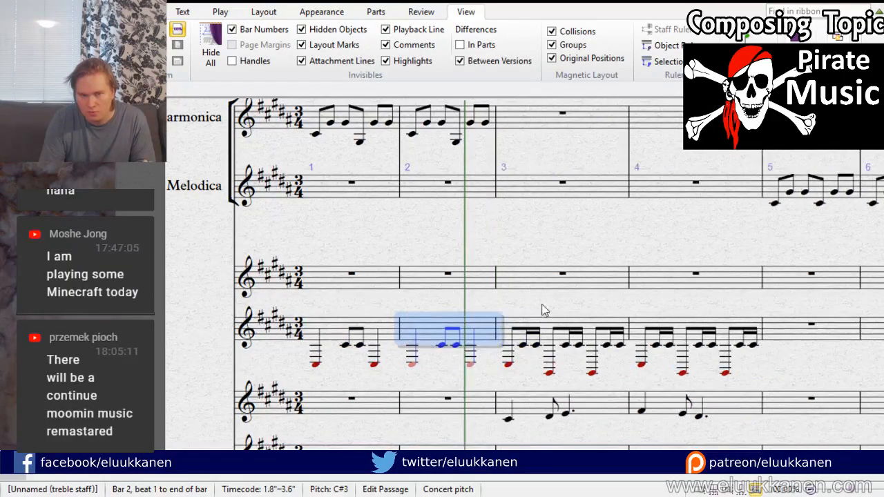
pyautogui.press('Escape')
pyautogui.click(481, 326)
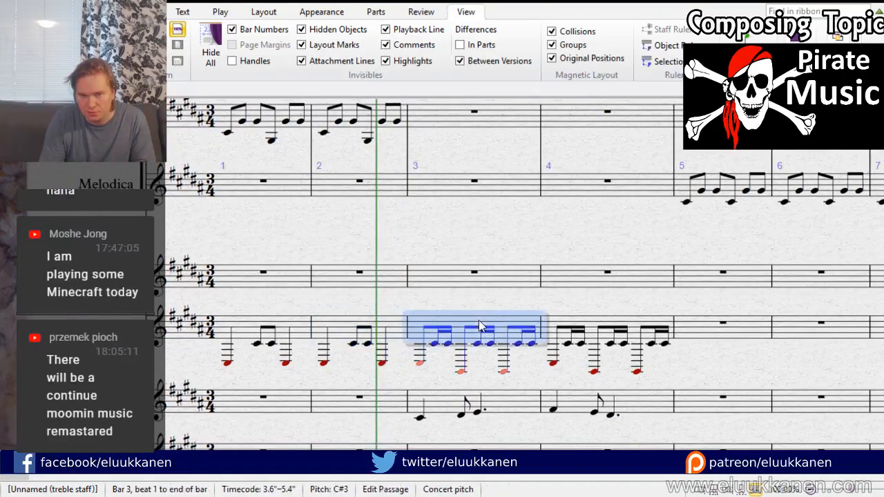
pyautogui.hotkey('ctrl', 'v')
# Step: Copy the sixteenth-note figure of accompaniment bar 4 into bar 5, and overwrite bar 4 with the simplified bar 3
pyautogui.click(606, 328)
pyautogui.keyDown('alt'); pyautogui.click(663, 331); pyautogui.keyUp('alt')
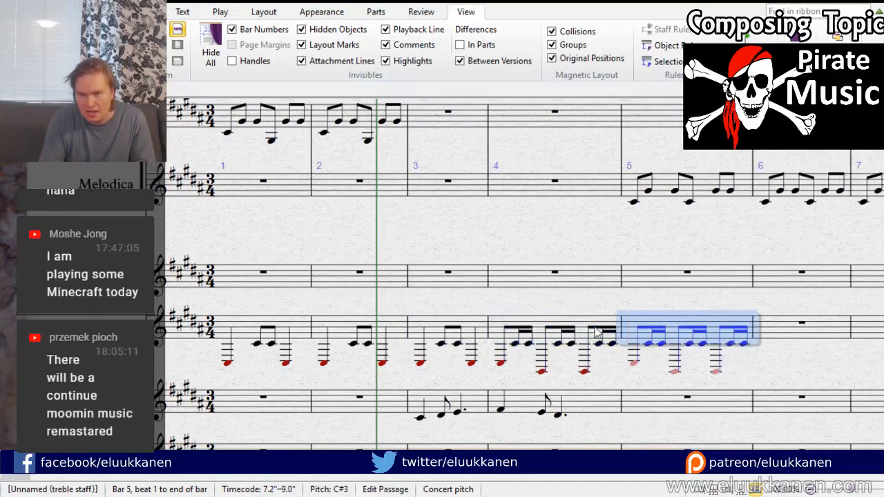
pyautogui.click(483, 325)
pyautogui.keyDown('alt'); pyautogui.click(514, 321); pyautogui.keyUp('alt')
pyautogui.moveTo(506, 307); pyautogui.dragTo(687, 303)
pyautogui.press('Escape')
# Step: Play back the simplified accompaniment together with the melody through bar 4
pyautogui.moveTo(653, 229); pyautogui.dragTo(552, 325)
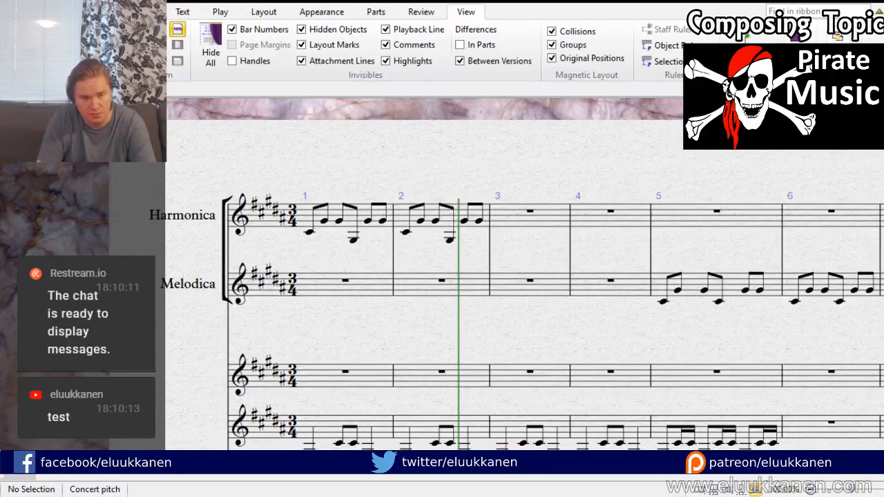
pyautogui.scroll(-3, 410, 248)
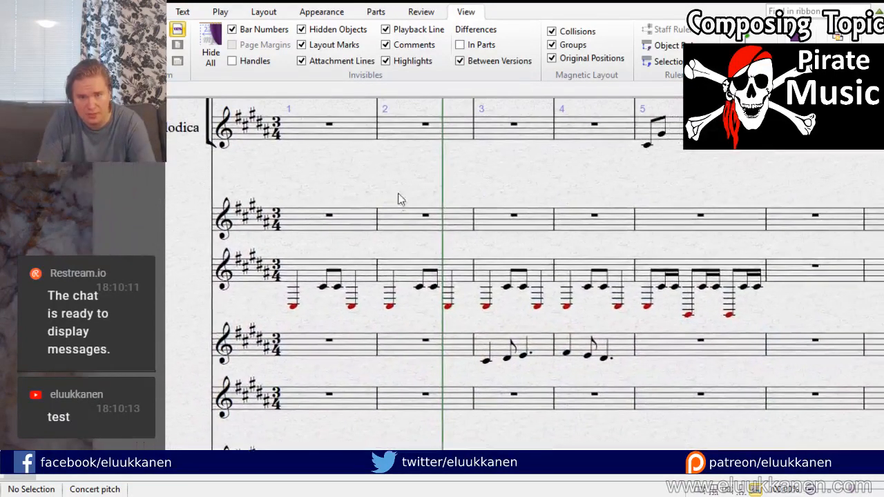
pyautogui.press('space')
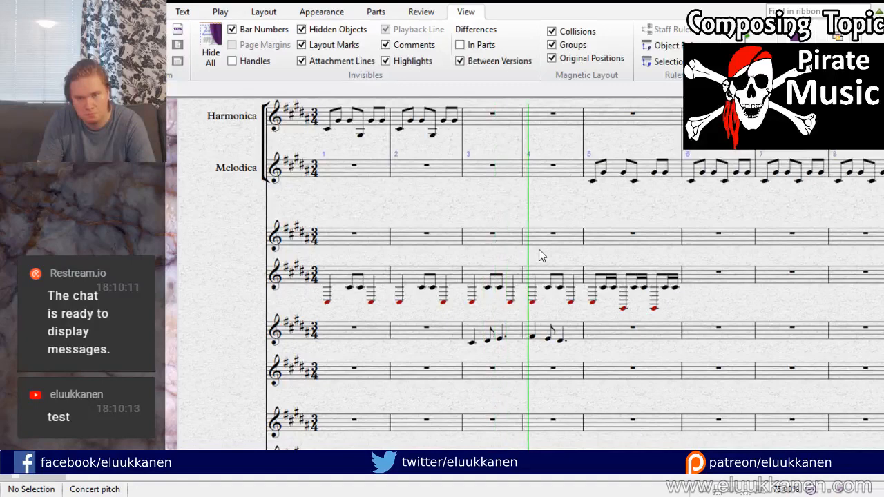
pyautogui.press('Escape')
pyautogui.hotkey('ctrl', '=')
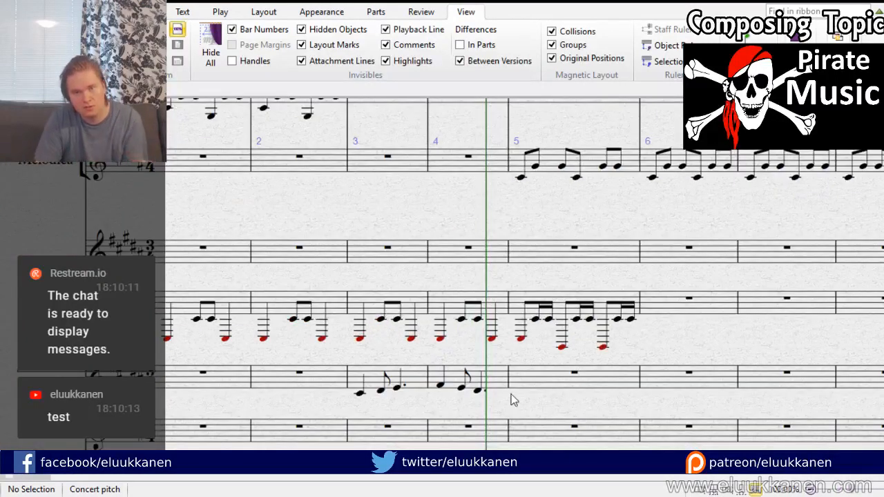
# Step: Copy melody bar 4 of the third unnamed staff into bar 5
pyautogui.click(437, 387)
pyautogui.click(535, 388)
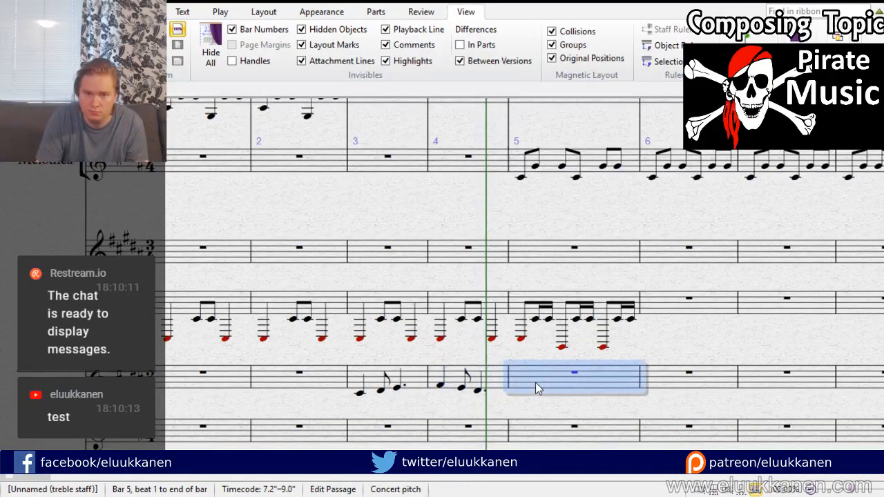
pyautogui.hotkey('ctrl', 'v')
pyautogui.click(522, 388)
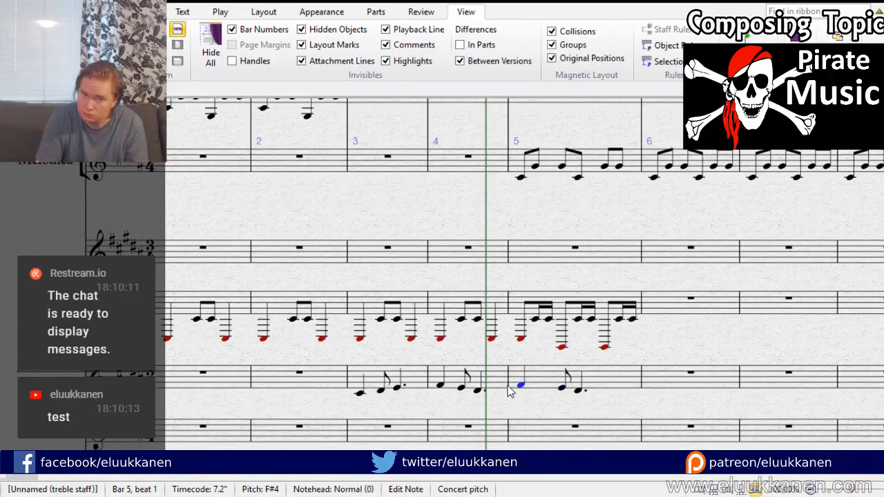
pyautogui.click(540, 387)
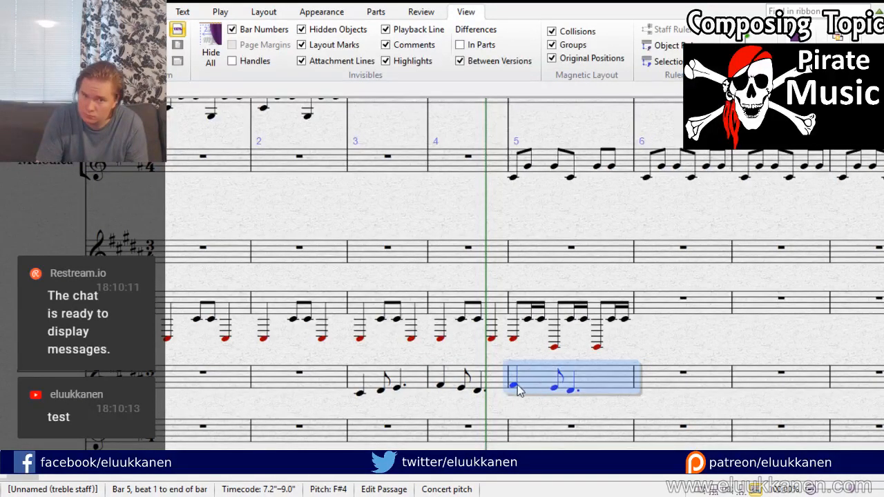
pyautogui.click(519, 387)
pyautogui.moveTo(538, 401); pyautogui.dragTo(510, 422)
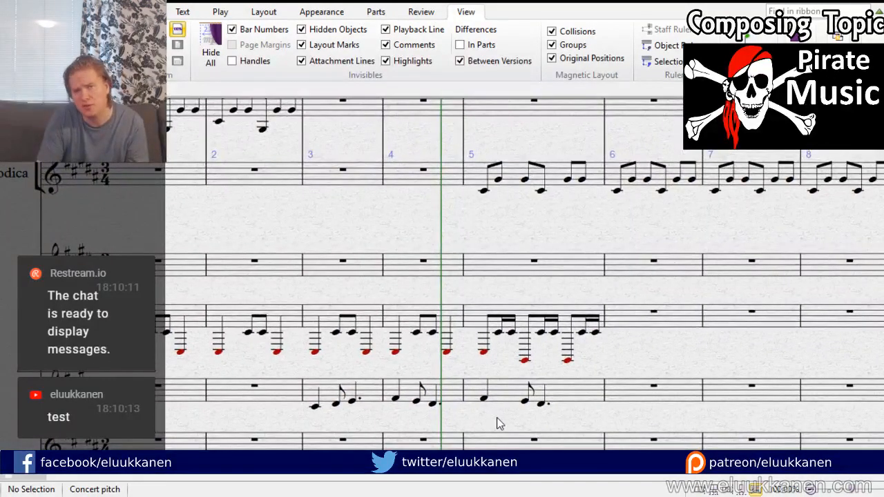
# Step: Rework melody bar 5 to start with a quarter note G#4, an eighth note B4 and a quarter note A#4
pyautogui.click(482, 396)
pyautogui.moveTo(524, 402); pyautogui.dragTo(543, 397)
pyautogui.keyDown('ctrl'); pyautogui.click(483, 396); pyautogui.keyUp('ctrl')
pyautogui.hotkey('ctrl', 'c')
pyautogui.click(540, 403)
pyautogui.hotkey('ctrl', 'v')
pyautogui.click(546, 416)
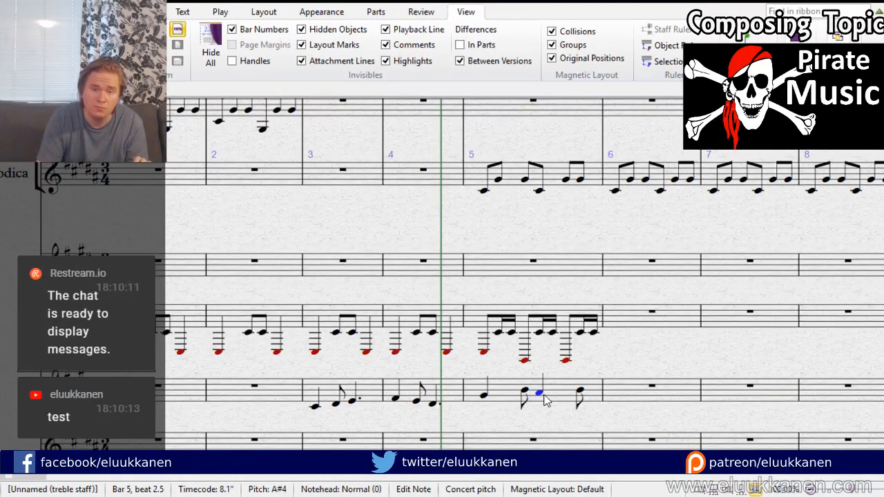
# Step: Lower the melody note on beat 3.5 of bar 5 to G#4 and shorten it to a sixteenth note
pyautogui.click(579, 392)
pyautogui.moveTo(582, 395); pyautogui.dragTo(581, 399)
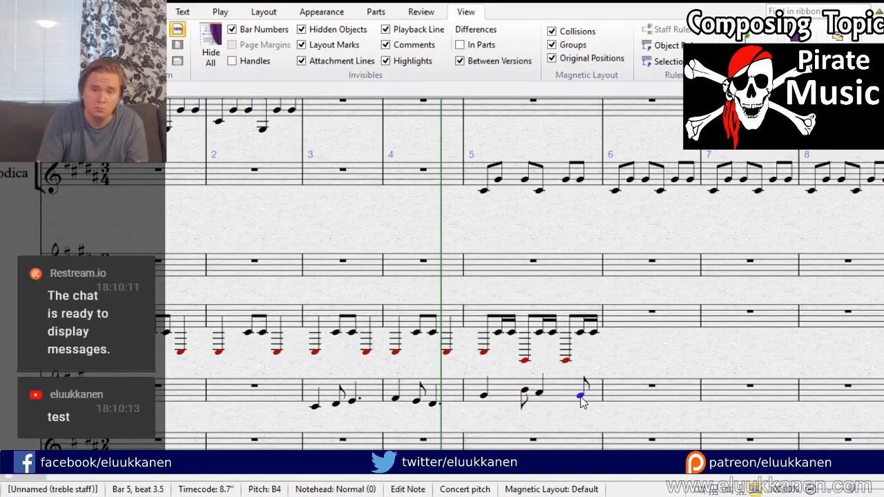
pyautogui.press('KP_2')
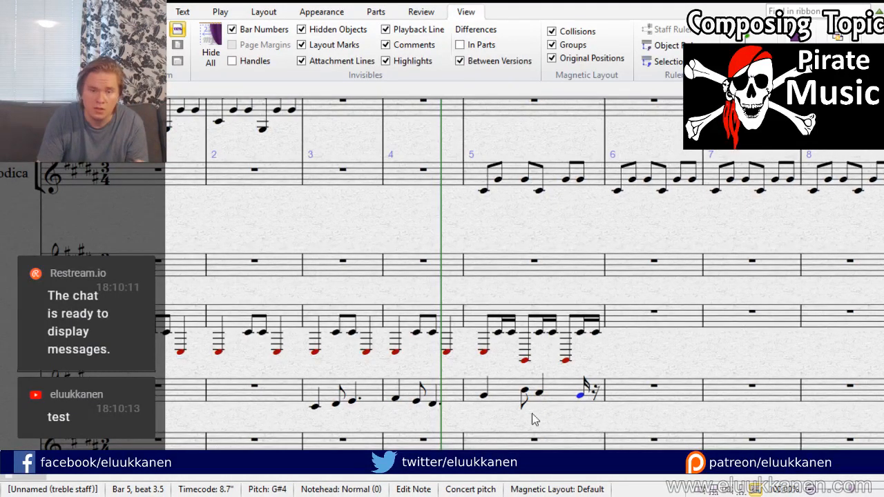
# Step: Shorten the A#4 in melody bar 5 to a dotted eighth and complete the bar with sixteenth notes G#4, F#4 and G#4
pyautogui.click(486, 394)
pyautogui.click(524, 392)
pyautogui.click(541, 393)
pyautogui.click(852, 419)
pyautogui.click(831, 435)
pyautogui.click(568, 415)
pyautogui.click(827, 418)
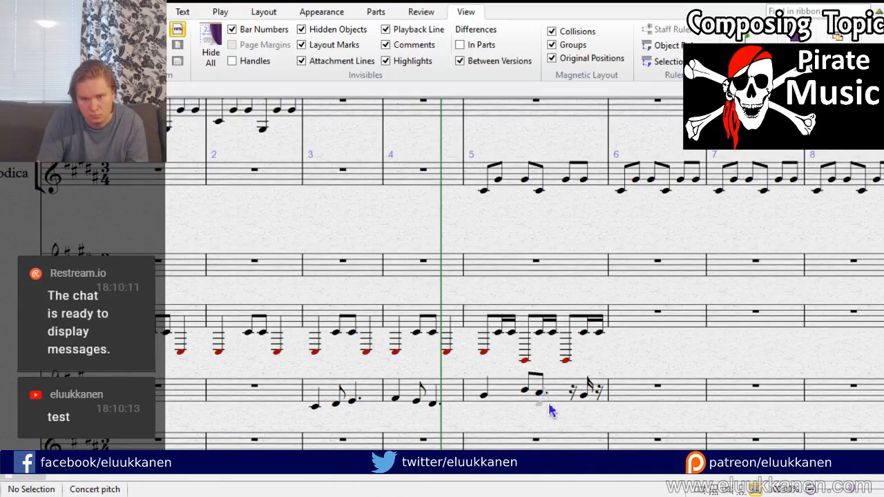
pyautogui.click(579, 396)
pyautogui.click(588, 396)
pyautogui.click(598, 395)
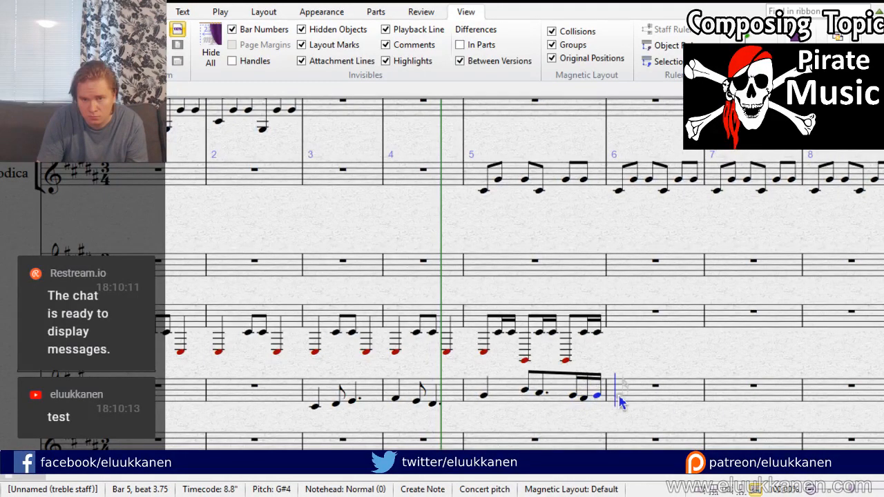
# Step: Add a dotted quarter note A#4 on beat 1 of melody bar 6
pyautogui.click(617, 391)
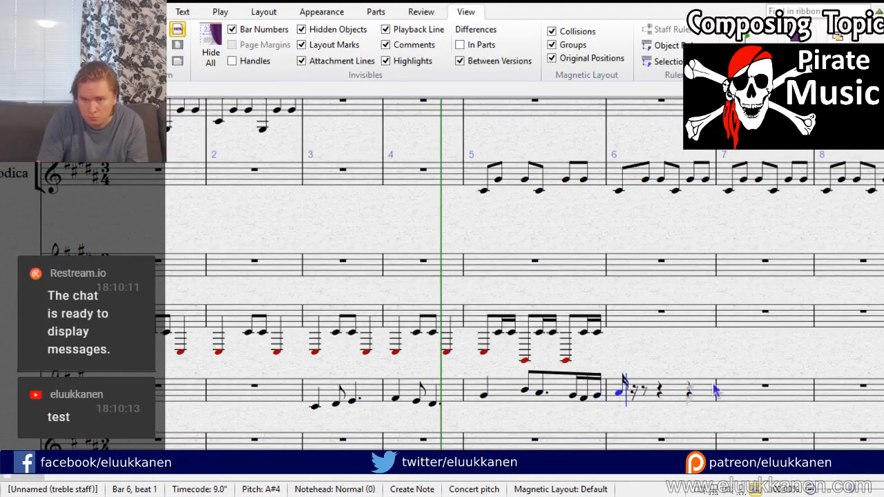
pyautogui.press('KP_5')
pyautogui.press('KP_Decimal')
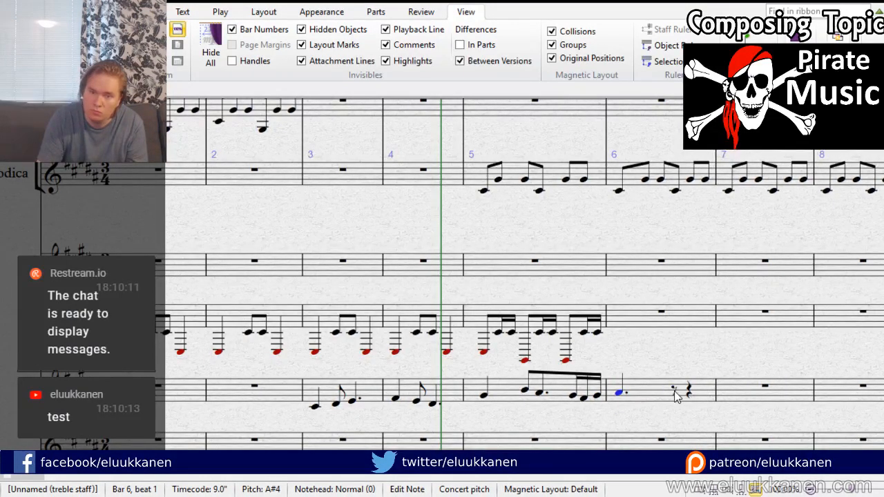
# Step: Complete melody bar 6 with eighth notes F#4, E4 and D#4 from beat 2.5
pyautogui.click(675, 401)
pyautogui.moveTo(663, 401); pyautogui.dragTo(655, 398)
pyautogui.click(861, 418)
pyautogui.click(691, 393)
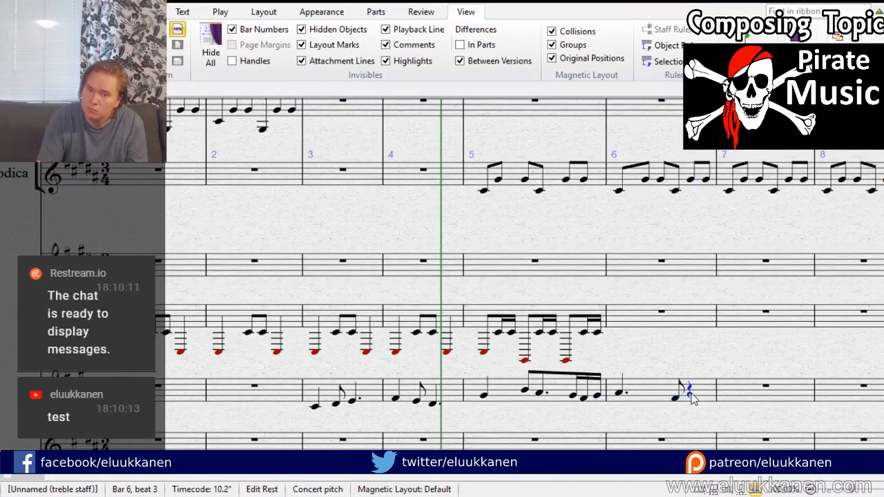
pyautogui.click(691, 400)
pyautogui.click(705, 403)
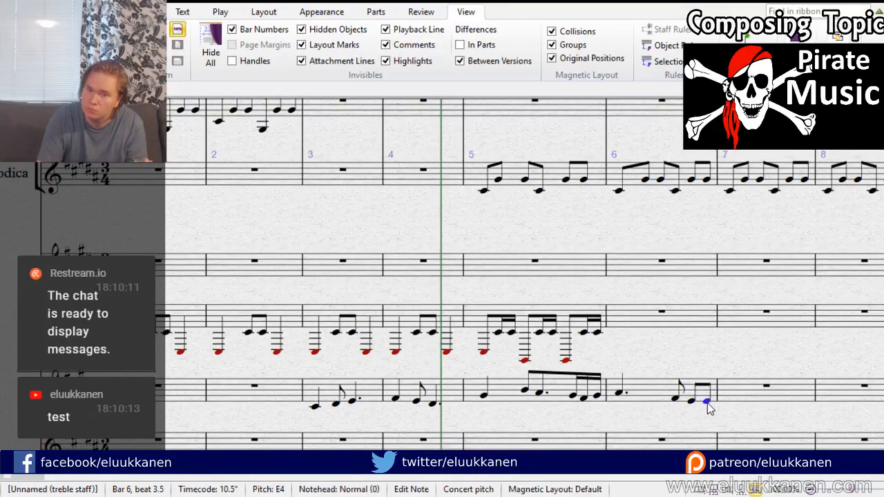
pyautogui.press('Escape')
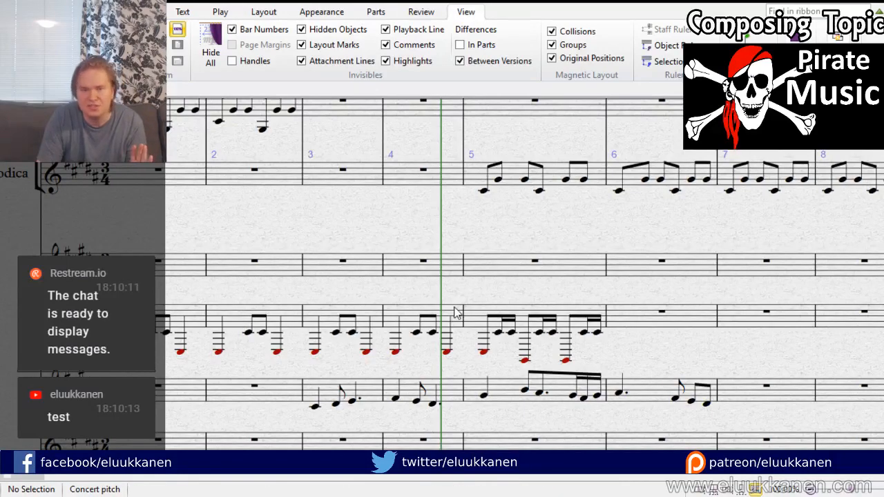
# Step: Play back the score from the beginning through the new melody in bars 5 and 6
pyautogui.moveTo(411, 301); pyautogui.dragTo(524, 341)
pyautogui.moveTo(528, 260); pyautogui.dragTo(546, 296)
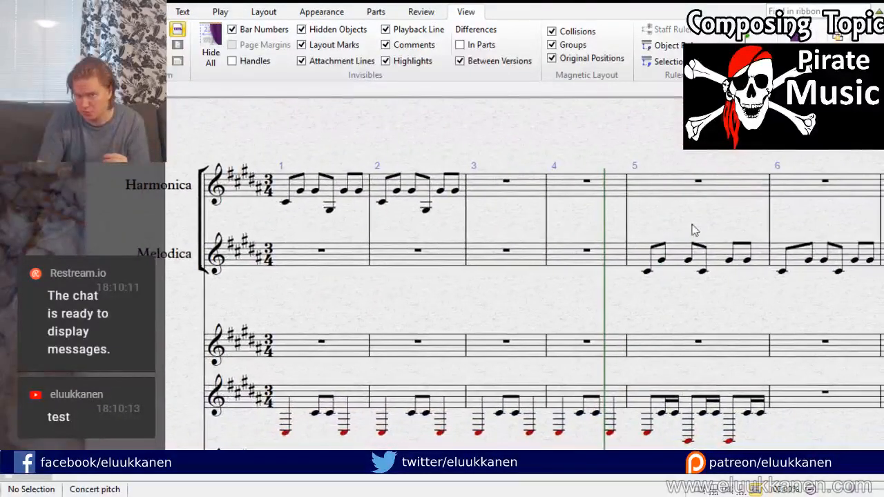
pyautogui.hotkey('ctrl', '[')
pyautogui.hotkey('ctrl', '-')
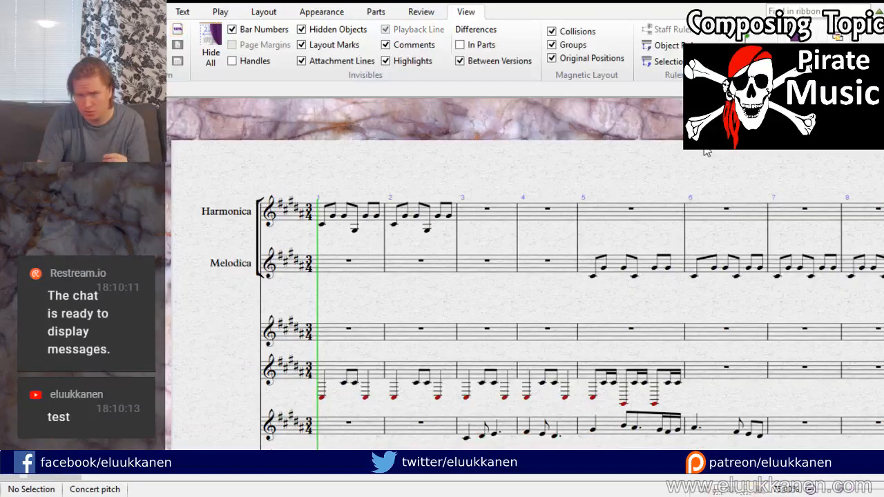
pyautogui.press('space')
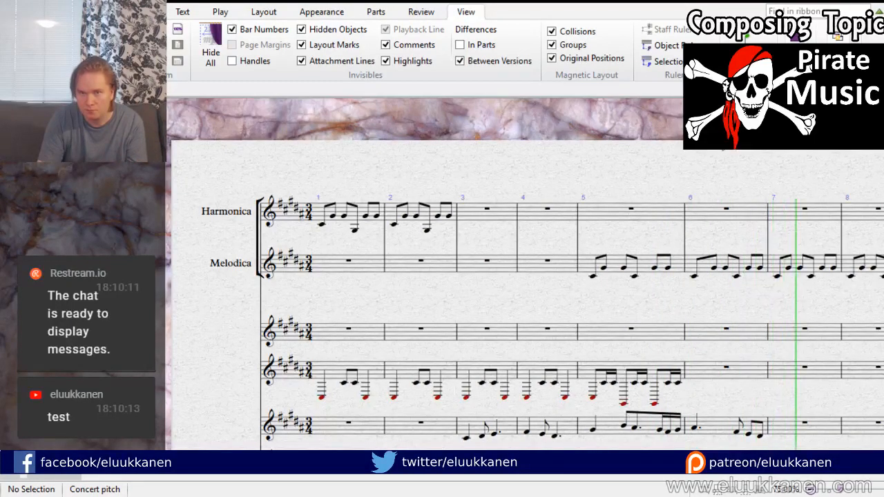
pyautogui.press('space')
# Step: Clear the Melodica pattern from bars 5–8
pyautogui.moveTo(747, 306); pyautogui.dragTo(306, 333)
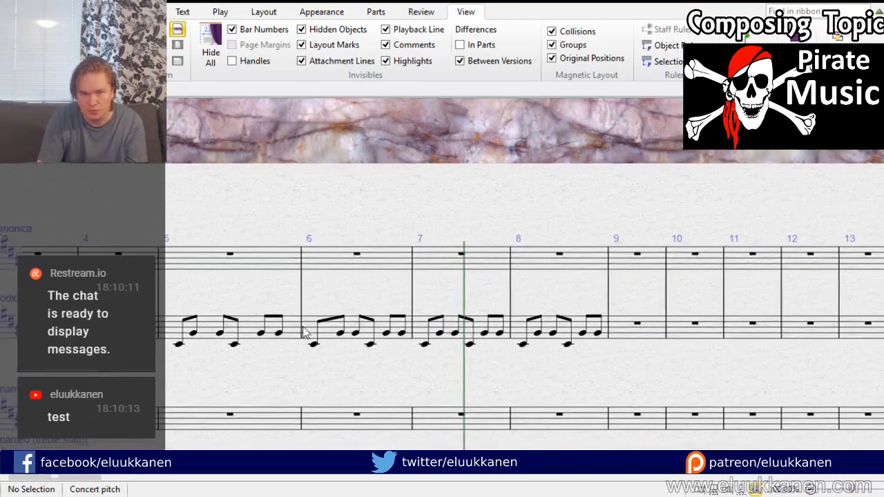
pyautogui.click(252, 333)
pyautogui.keyDown('shift'); pyautogui.click(562, 327); pyautogui.keyUp('shift')
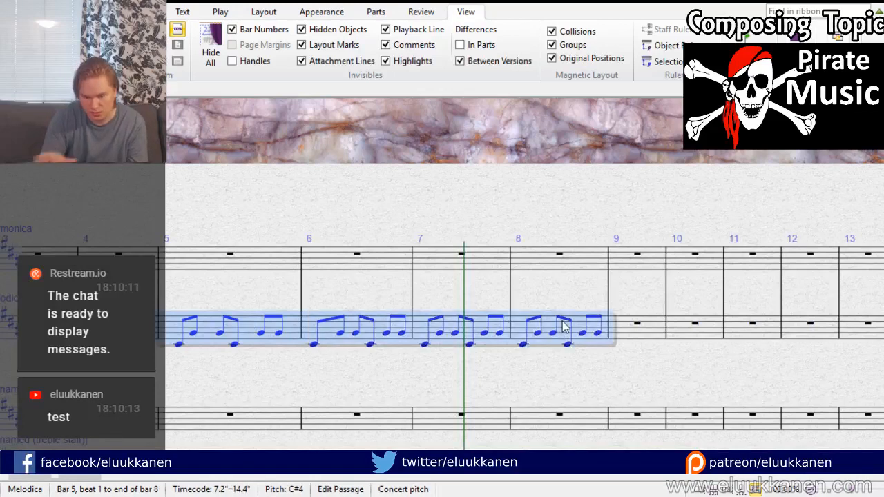
pyautogui.press('Delete')
pyautogui.moveTo(468, 365); pyautogui.dragTo(883, 131)
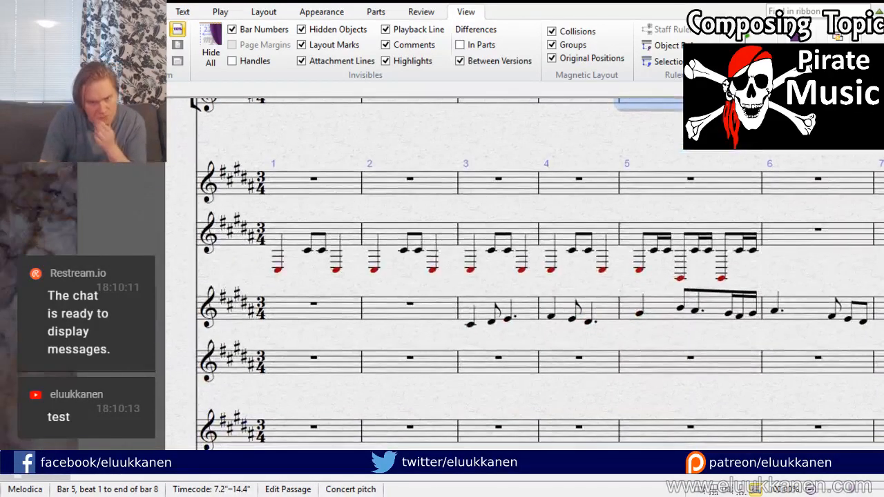
# Step: Insert five empty bars between bars 1 and 2 of the score
pyautogui.click(450, 208)
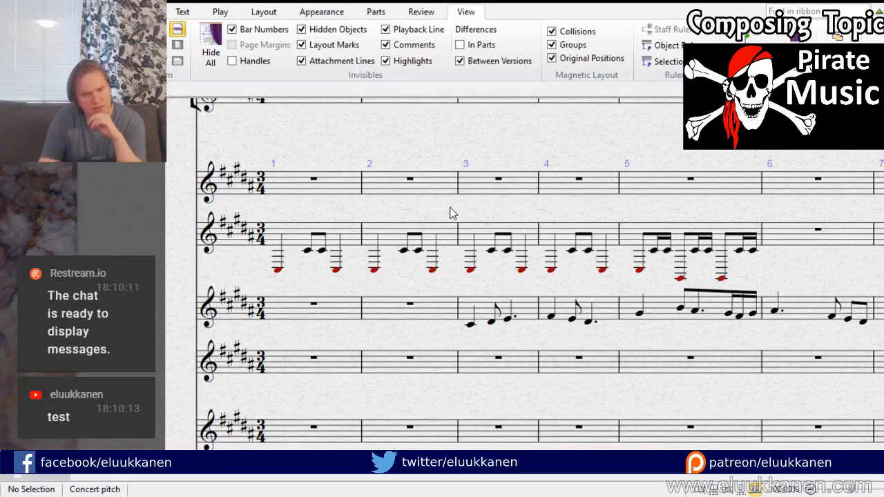
pyautogui.moveTo(348, 119); pyautogui.dragTo(450, 248)
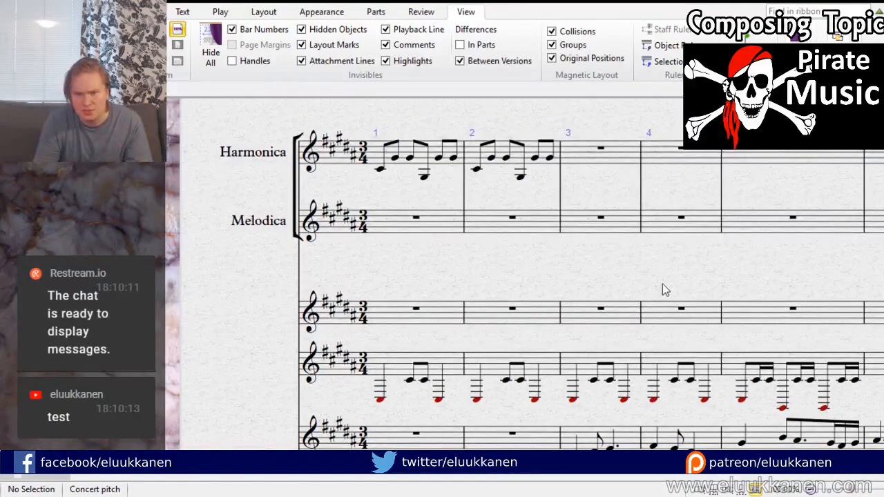
pyautogui.click(469, 276)
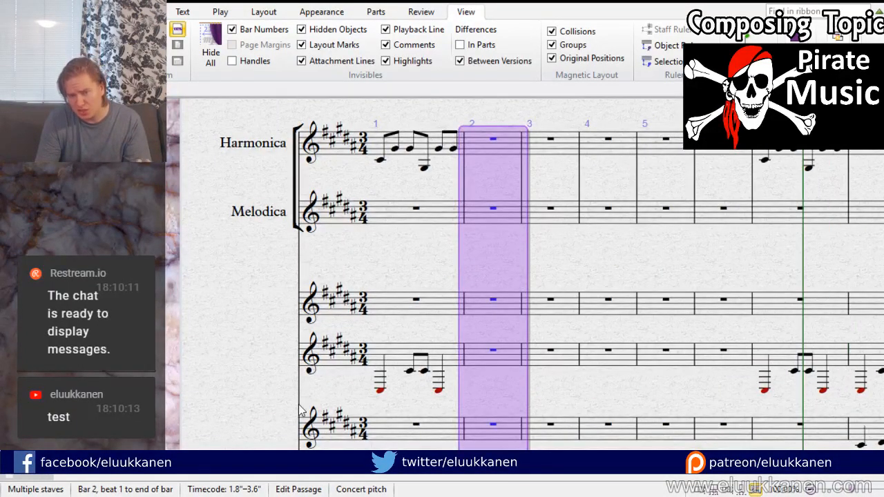
# Step: Move the bar 1 Harmonica and low accompaniment patterns to bar 6, leaving the first five bars empty
pyautogui.click(406, 360)
pyautogui.keyDown('shift'); pyautogui.click(441, 144); pyautogui.keyUp('shift')
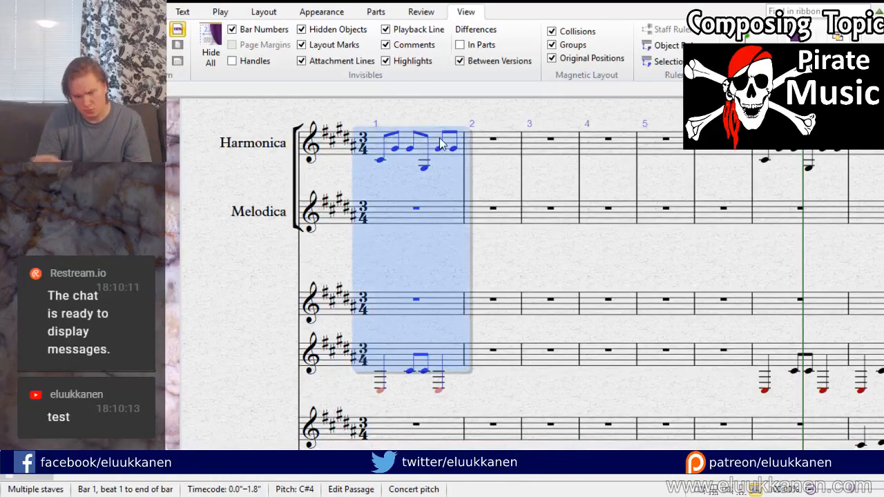
pyautogui.press('Delete')
pyautogui.moveTo(647, 275); pyautogui.dragTo(401, 294)
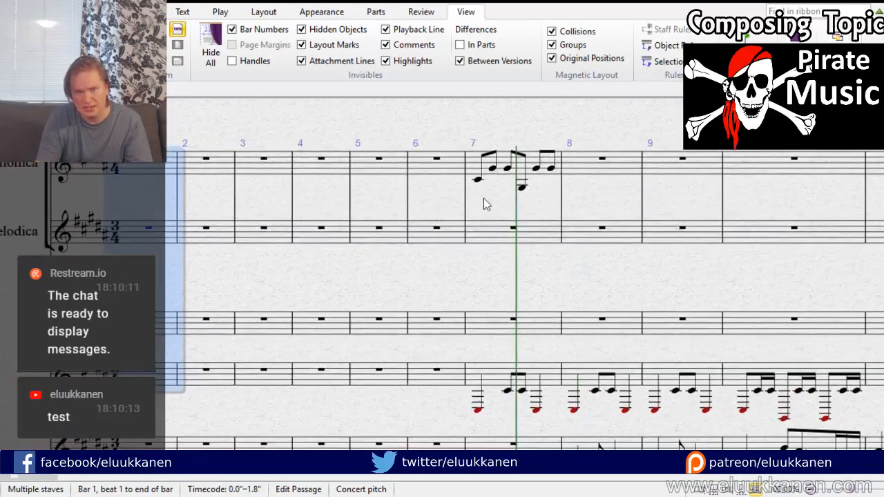
pyautogui.click(442, 168)
pyautogui.hotkey('ctrl', 'v')
pyautogui.moveTo(505, 245); pyautogui.dragTo(457, 235)
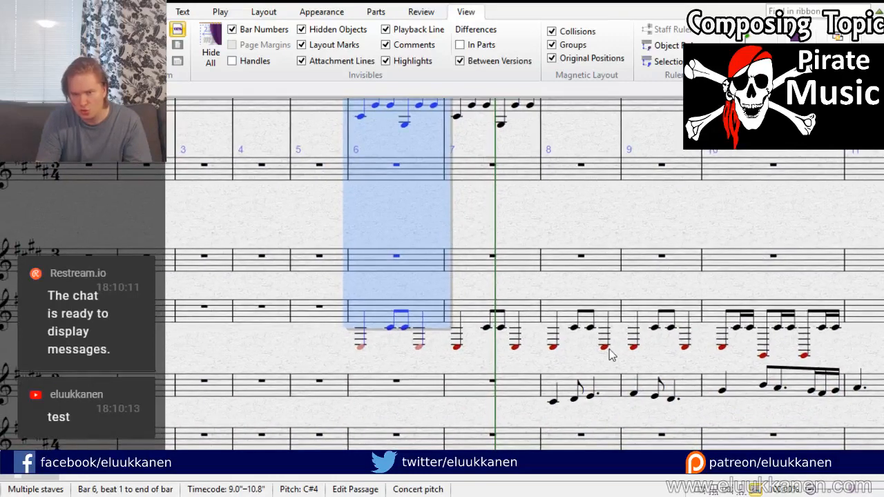
pyautogui.press('Escape')
pyautogui.moveTo(350, 364); pyautogui.dragTo(562, 361)
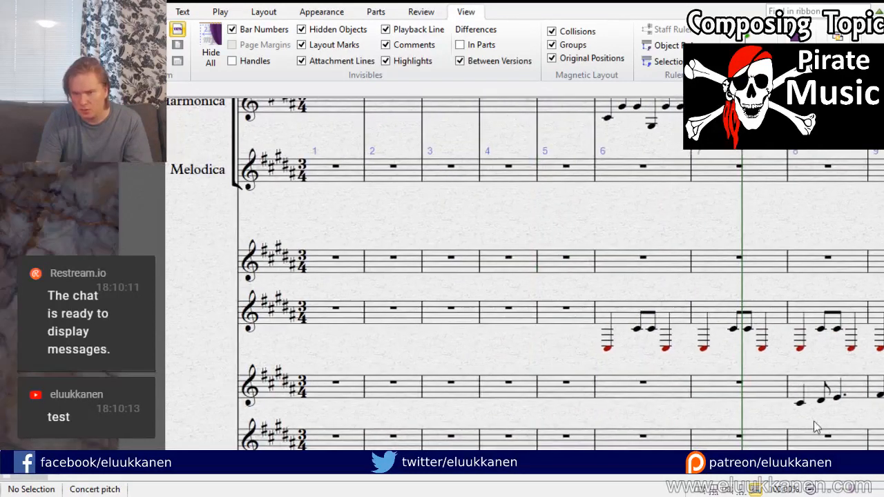
# Step: Enter a half-note chord of C#5, E4 and G#3 on beat 1 of bar 1 in the staff below the melody
pyautogui.press('n')
pyautogui.click(328, 269)
pyautogui.hotkey('ctrl', 'z')
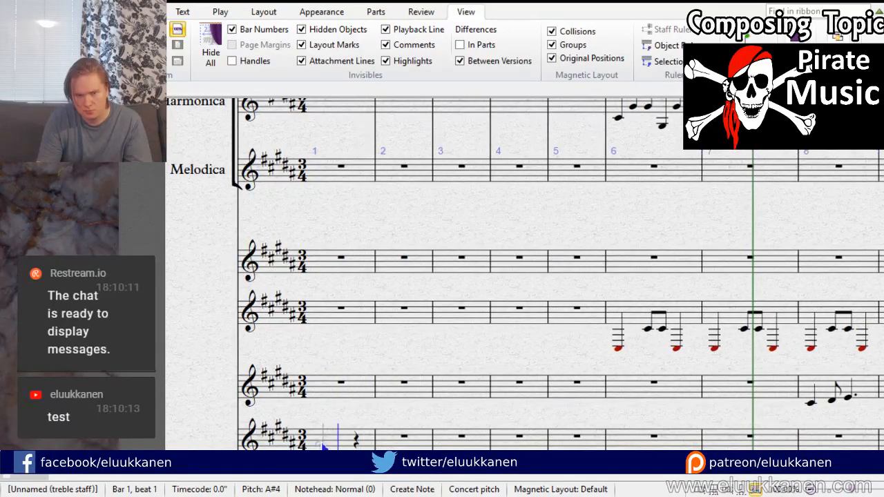
pyautogui.click(328, 442)
pyautogui.hotkey('ctrl', 'z')
pyautogui.click(323, 392)
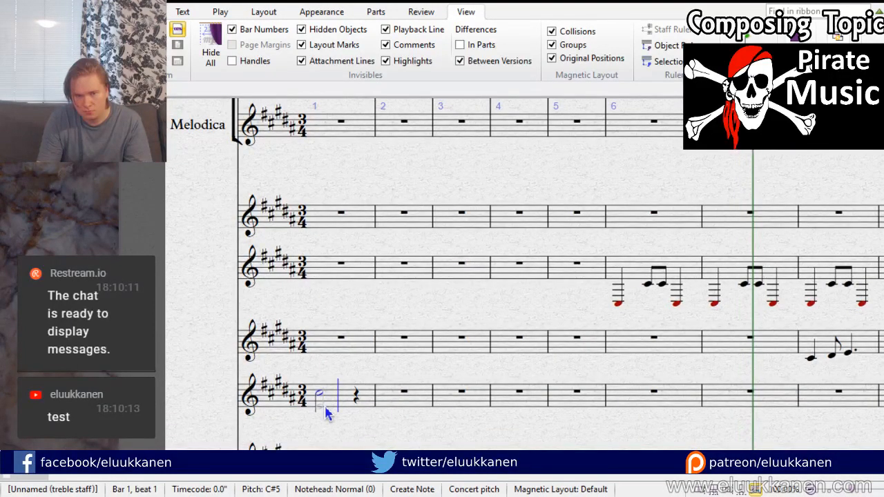
pyautogui.click(323, 407)
pyautogui.click(322, 420)
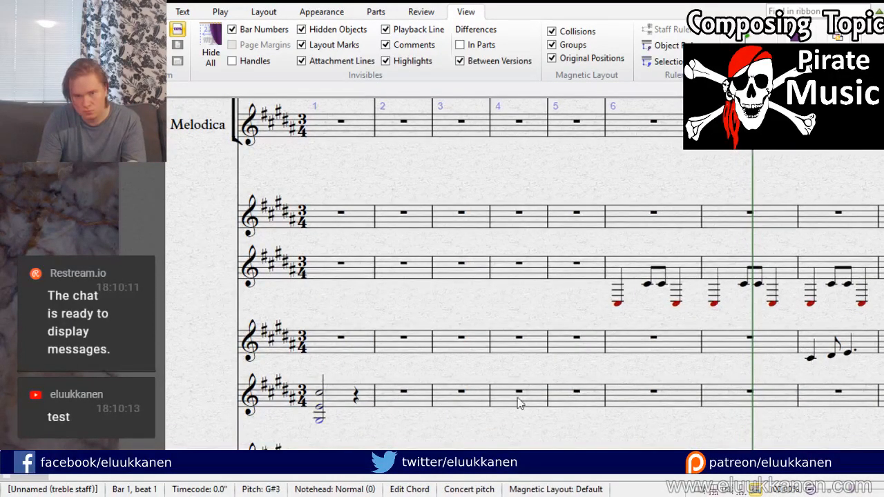
# Step: Revoice the bar 1 half-note chord to C#5, F#4 and C#4
pyautogui.click(318, 407)
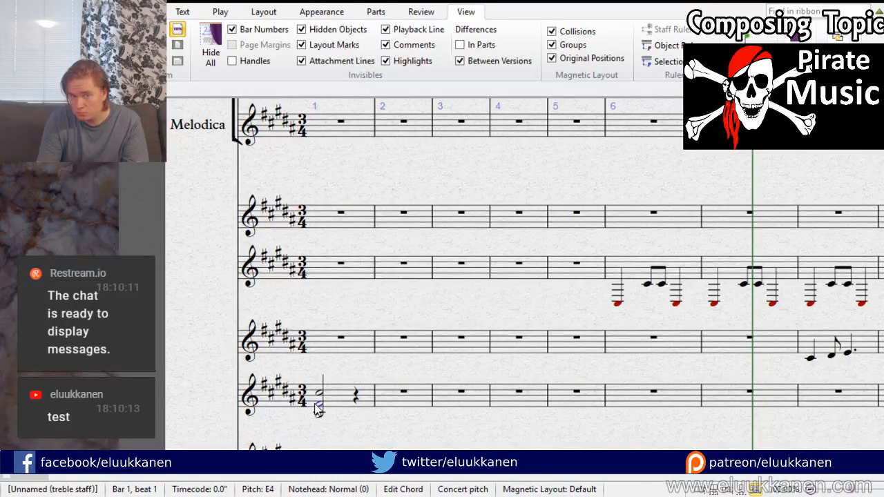
pyautogui.click(321, 416)
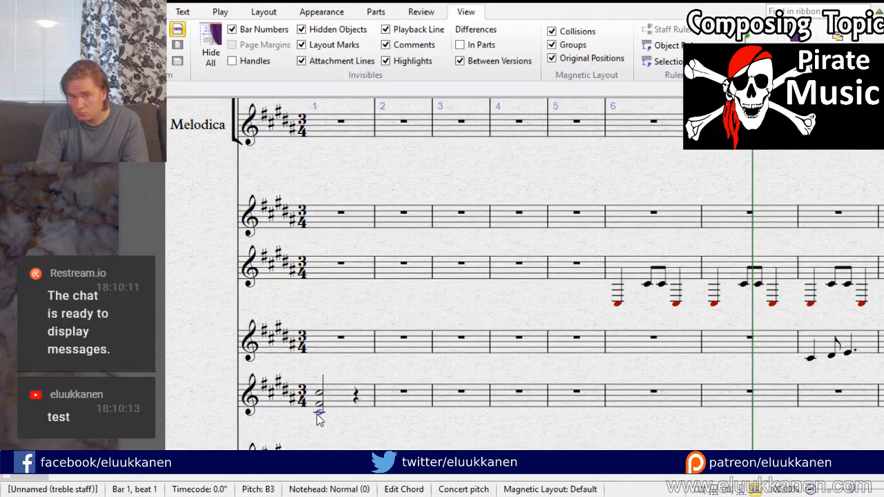
pyautogui.click(318, 413)
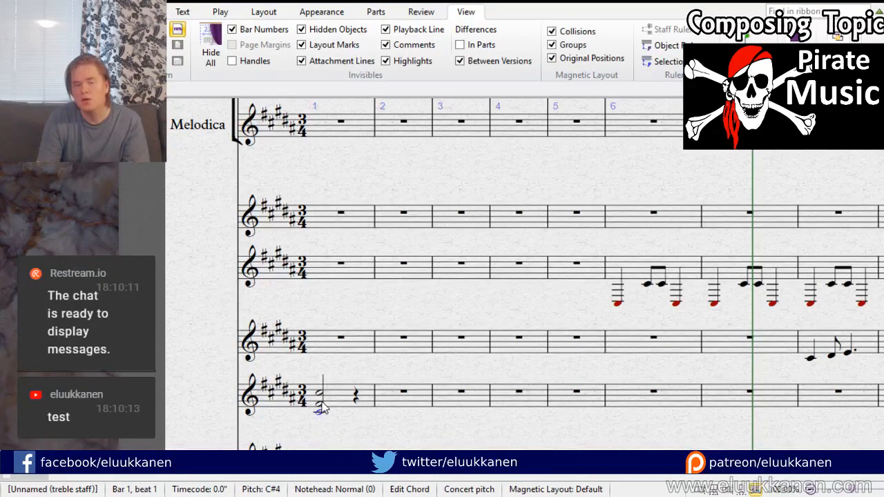
pyautogui.doubleClick(322, 403)
pyautogui.click(331, 413)
# Step: Move the chord's F#4 and C#5 from beat 1 to beat 3 of bar 1
pyautogui.click(320, 404)
pyautogui.keyDown('ctrl'); pyautogui.click(318, 391); pyautogui.keyUp('ctrl')
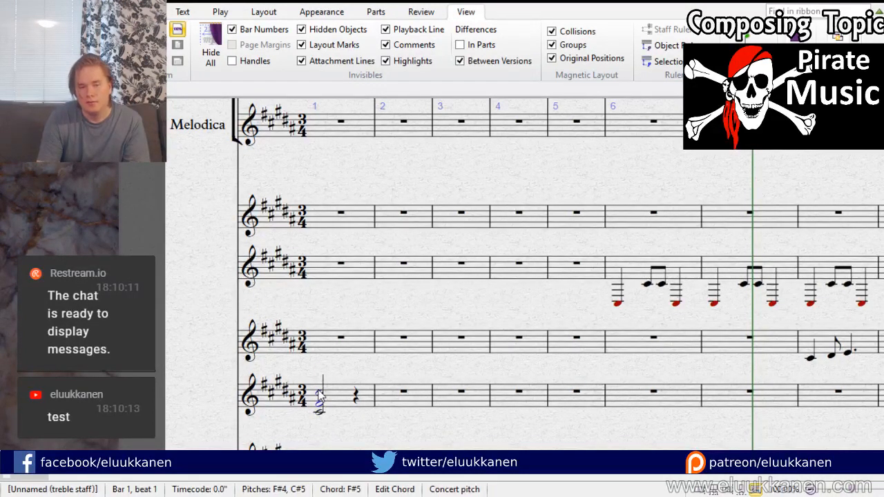
pyautogui.press('Delete')
pyautogui.click(357, 399)
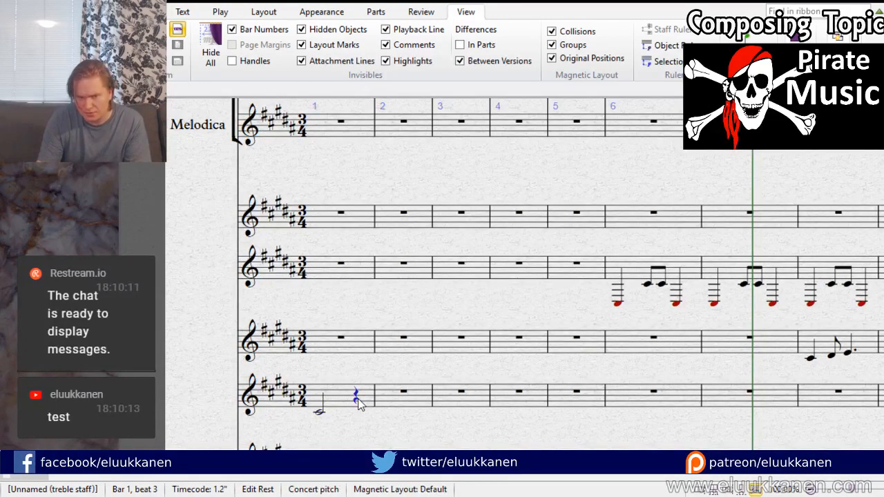
pyautogui.hotkey('ctrl', 'v')
# Step: Add B3 to the chord on beat 3 of bar 1 and remove its C#5
pyautogui.click(354, 419)
pyautogui.click(359, 406)
pyautogui.moveTo(361, 409); pyautogui.dragTo(354, 418)
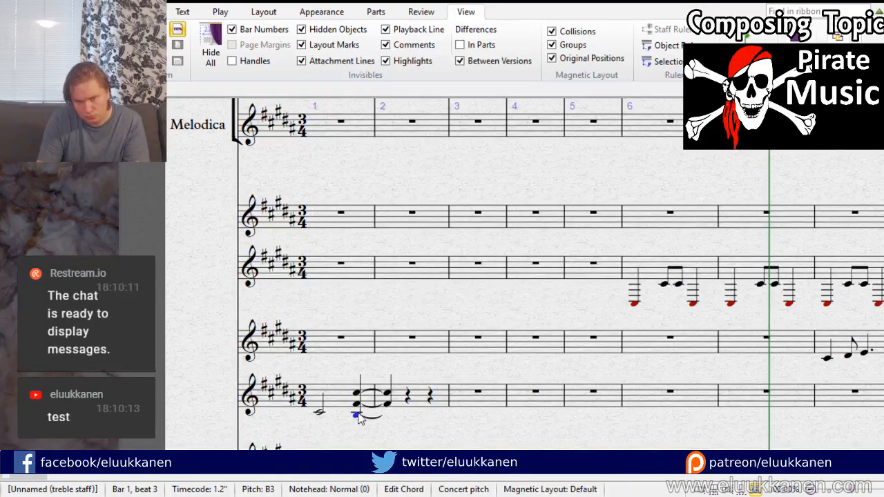
pyautogui.click(357, 395)
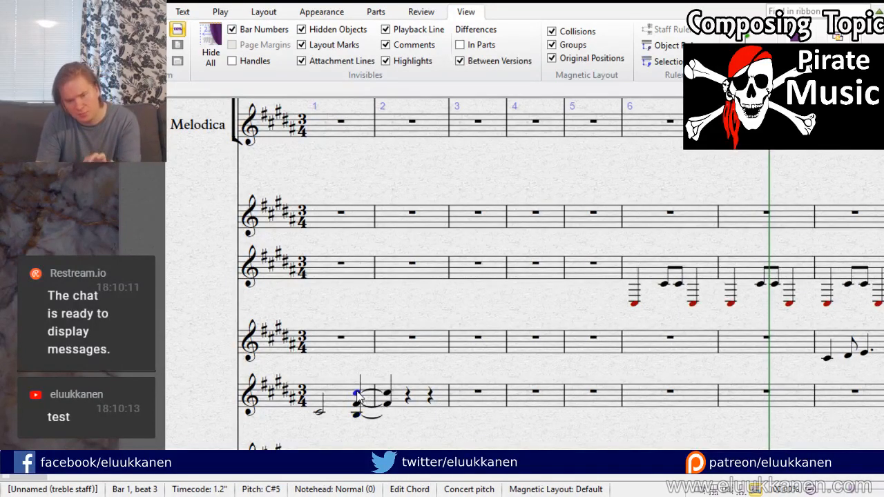
pyautogui.press('Delete')
pyautogui.click(372, 423)
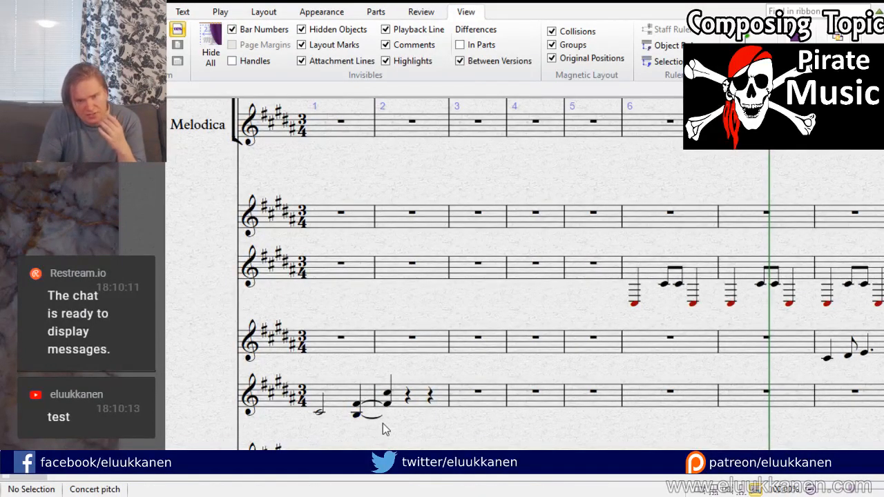
# Step: Copy the F#4 and C#5 chord from beat 1 to beat 2 of bar 2
pyautogui.click(388, 405)
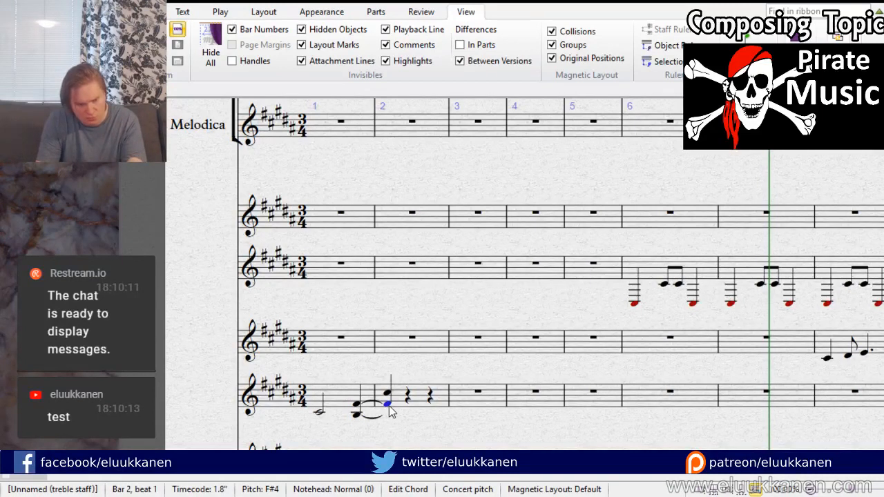
pyautogui.press('Left')
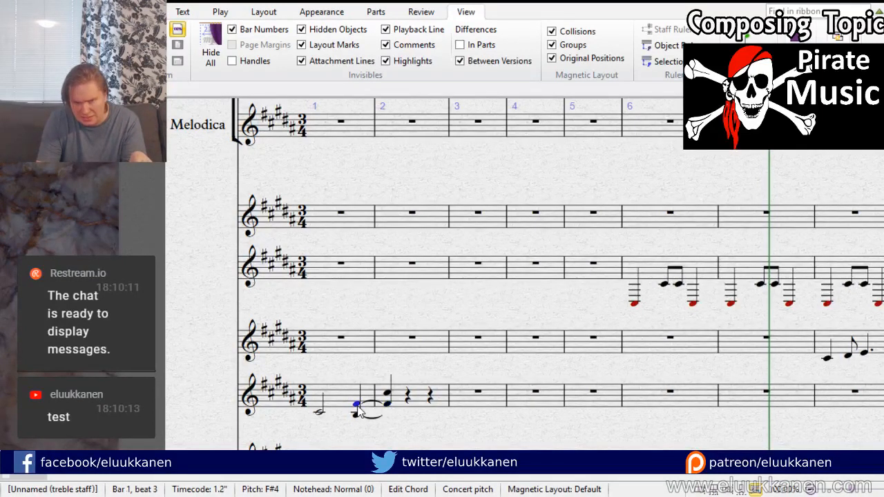
pyautogui.doubleClick(387, 406)
pyautogui.keyDown('alt'); pyautogui.click(409, 403); pyautogui.keyUp('alt')
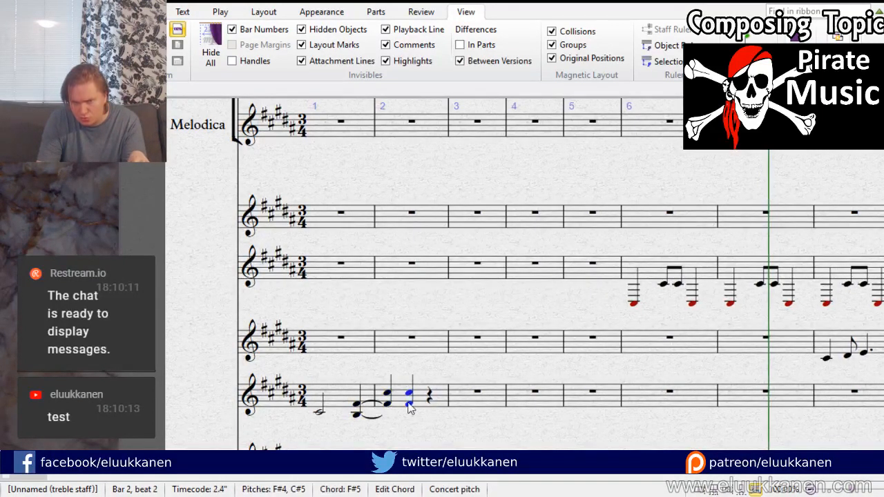
# Step: Replace the bar 2 beat 1 chord with the B3 and F#4 chord from bar 1, and add B3 to the beat 2 chord
pyautogui.doubleClick(358, 406)
pyautogui.hotkey('ctrl', 'c')
pyautogui.click(388, 405)
pyautogui.hotkey('ctrl', 'v')
pyautogui.click(408, 405)
pyautogui.hotkey('shift', '6')
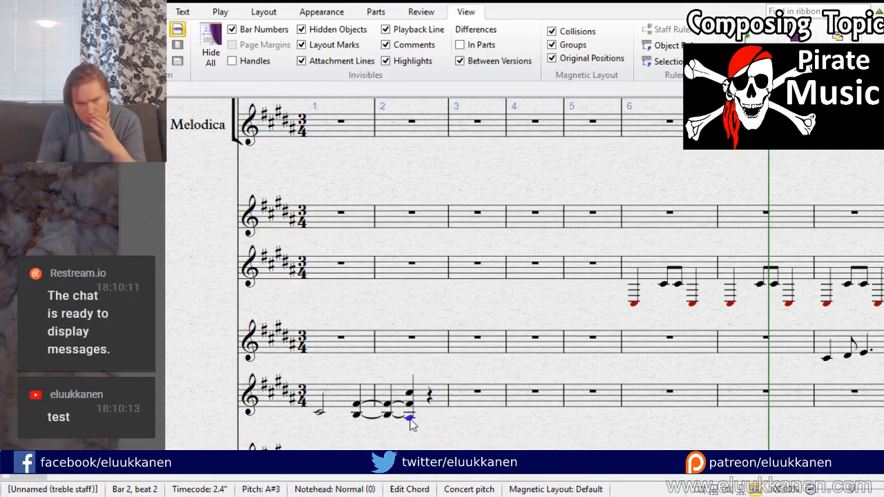
# Step: Tie the C#4 half note in bar 1 and add C#4 to the chord on beat 3
pyautogui.click(322, 413)
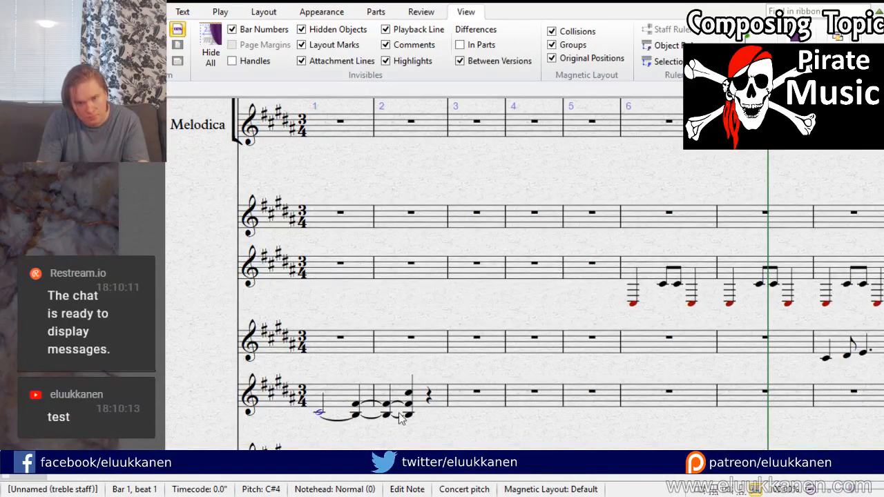
pyautogui.click(356, 416)
pyautogui.hotkey('alt', 'Up')
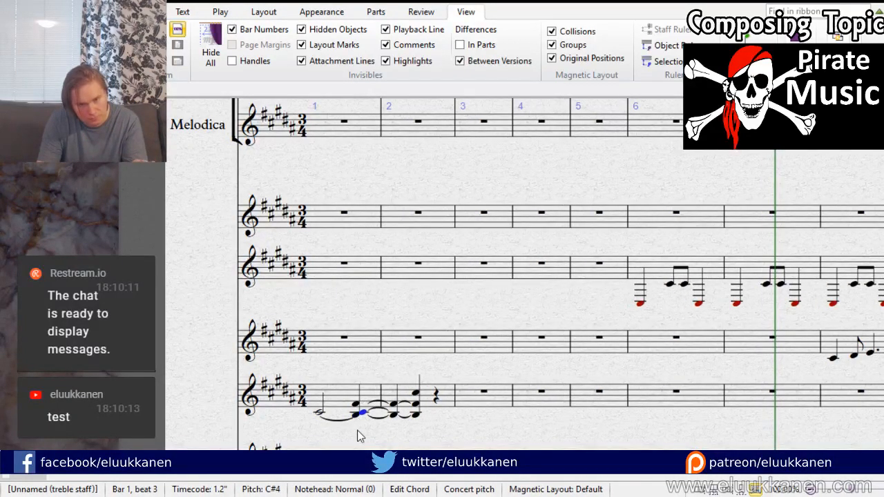
pyautogui.press('Escape')
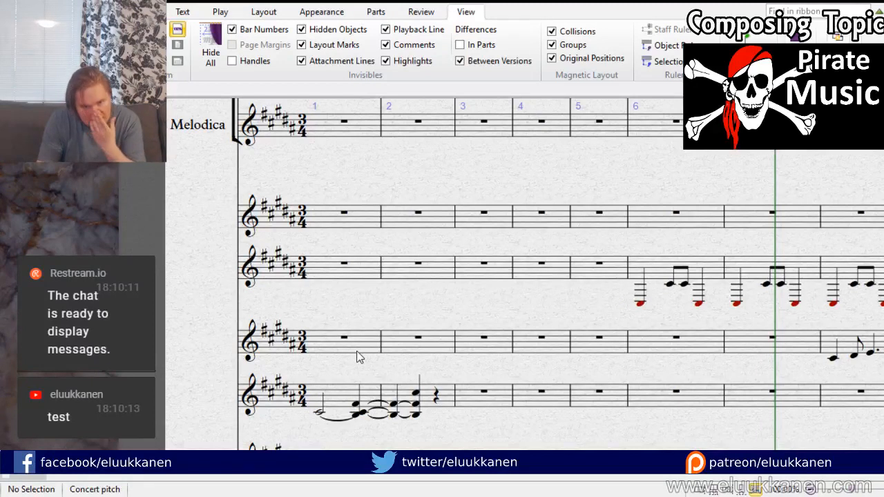
# Step: Add a p dynamic below the first note of the chord staff in bar 1
pyautogui.hotkey('ctrl', 'e')
pyautogui.click(291, 425)
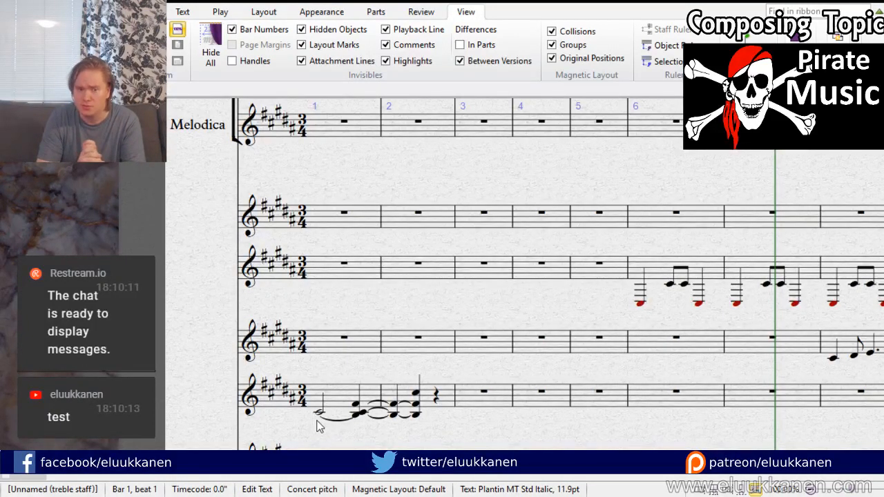
pyautogui.click(342, 424)
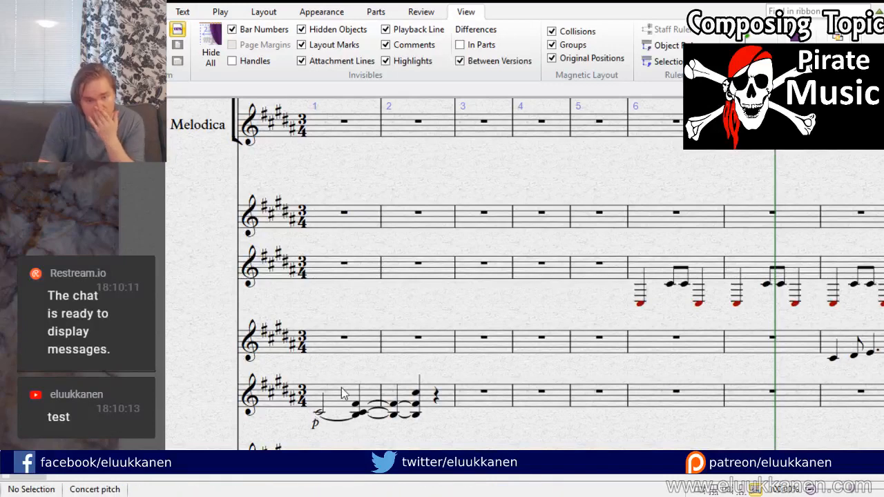
# Step: Lengthen the chord on beat 2 of bar 2 to a half note
pyautogui.click(345, 393)
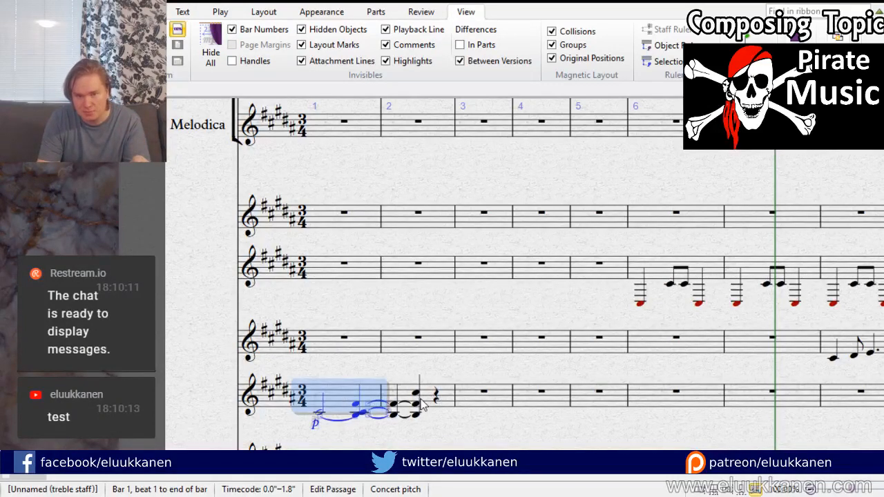
pyautogui.click(419, 398)
pyautogui.click(831, 403)
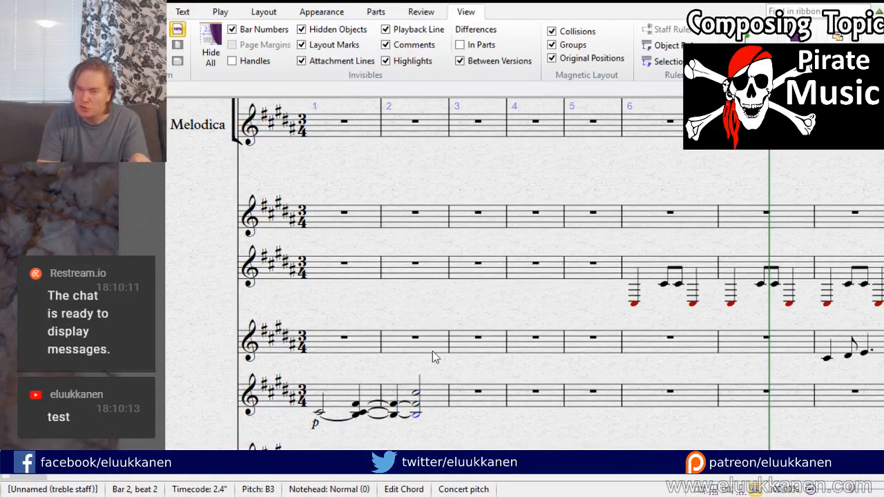
pyautogui.click(435, 363)
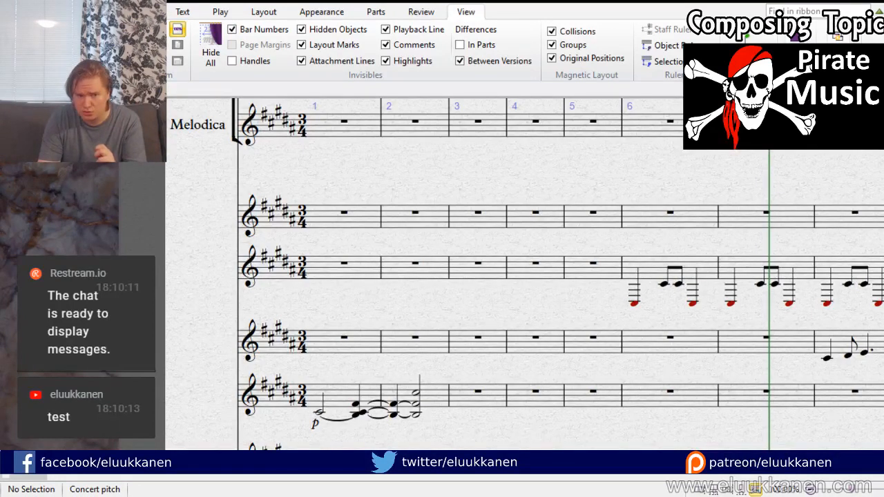
# Step: Play back the new chord introduction in bars 1–2 from the beginning and check its chords
pyautogui.hotkey('ctrl', '[')
pyautogui.scroll(-2, 695, 178)
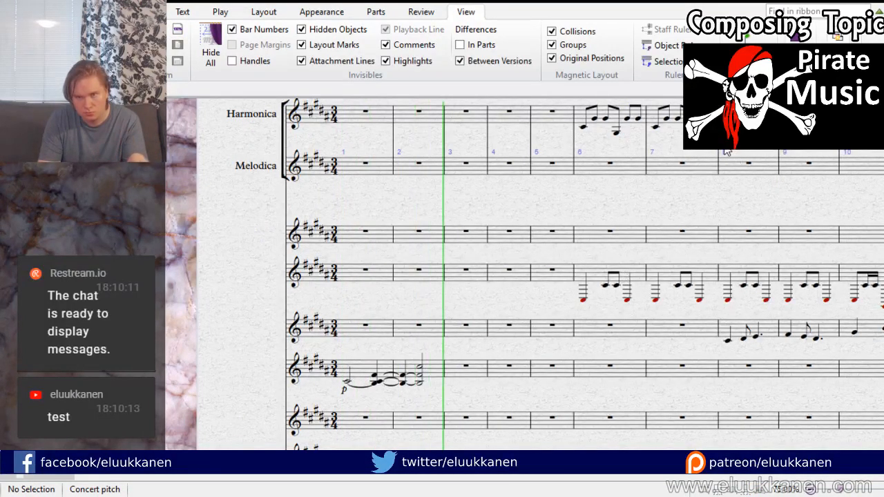
pyautogui.scroll(2, 385, 385)
pyautogui.click(419, 384)
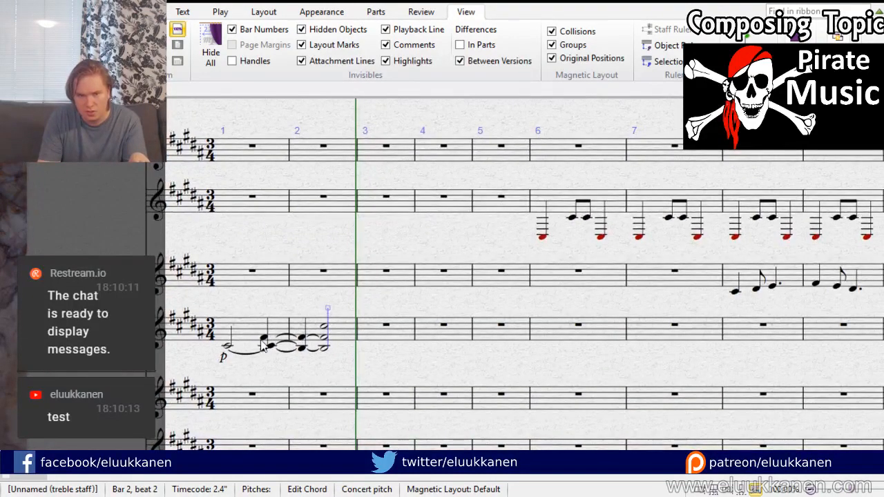
pyautogui.click(263, 339)
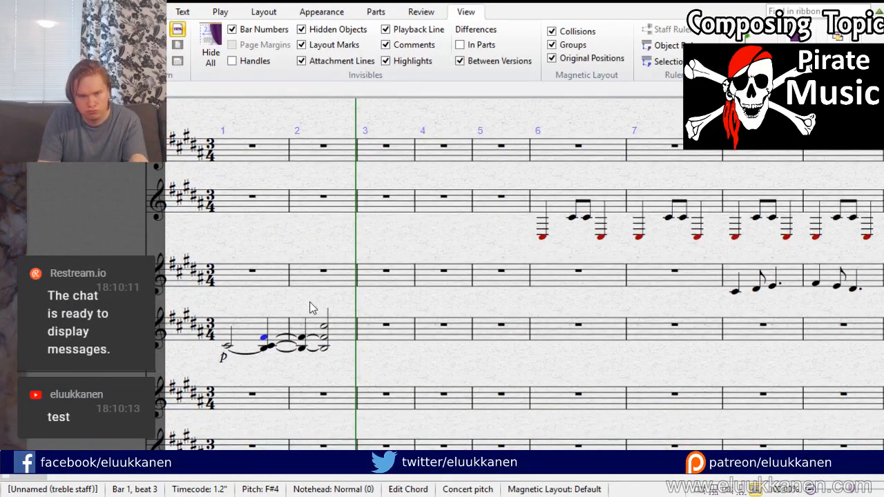
pyautogui.press('Escape')
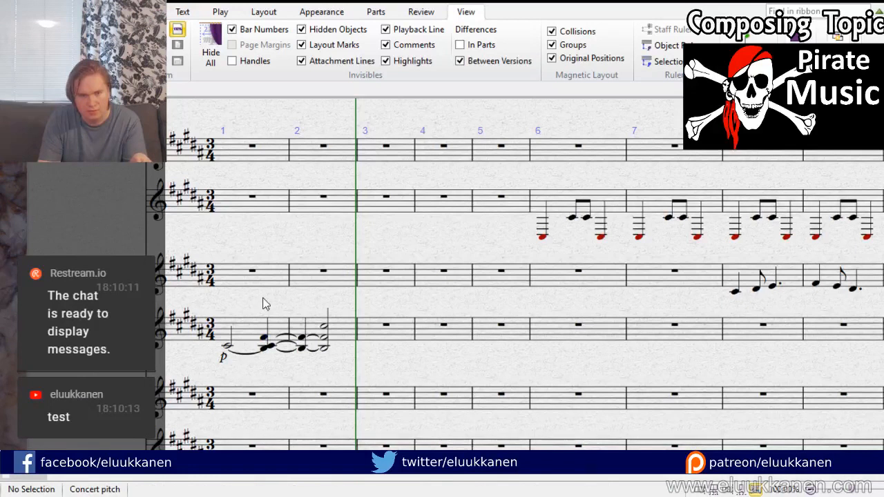
# Step: Copy the half-note chord B3, F#4 and C#5 from bar 2 to beat 1 of bar 4
pyautogui.click(330, 333)
pyautogui.hotkey('ctrl', 'c')
pyautogui.click(425, 335)
pyautogui.hotkey('ctrl', 'v')
pyautogui.press('Escape')
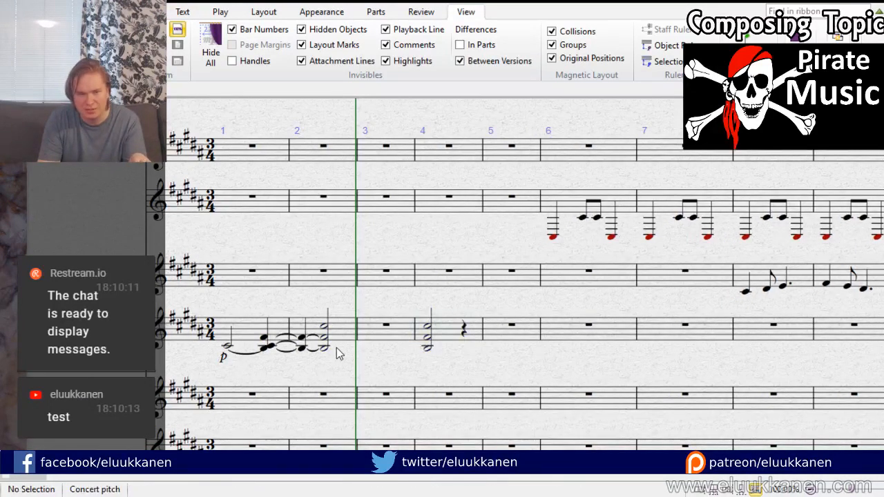
# Step: Lengthen the bar 4 chord to a dotted half note and copy the B3–F#4 chord from bar 2 into bar 3 as a dotted half
pyautogui.click(428, 343)
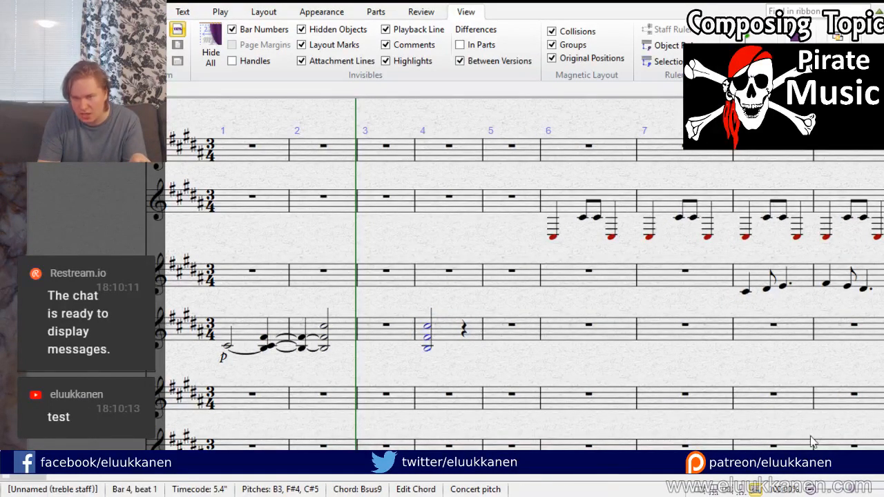
pyautogui.press('.')
pyautogui.click(302, 343)
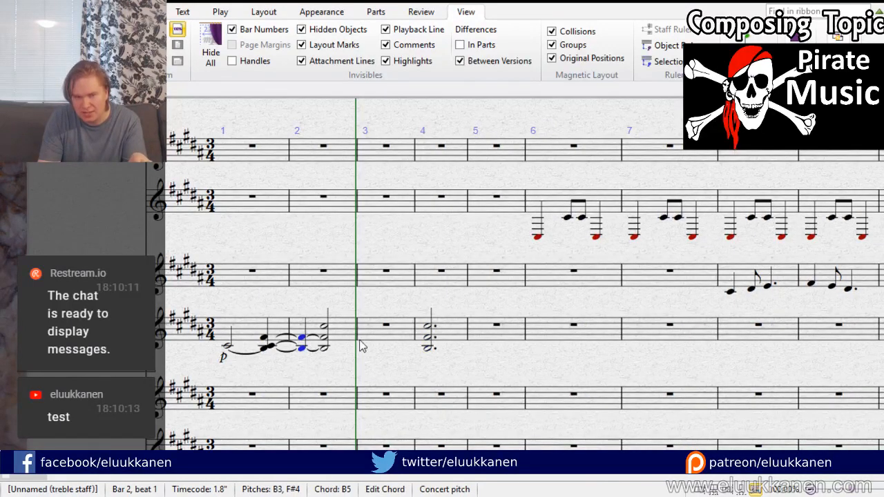
pyautogui.click(370, 338)
pyautogui.hotkey('ctrl', 'v')
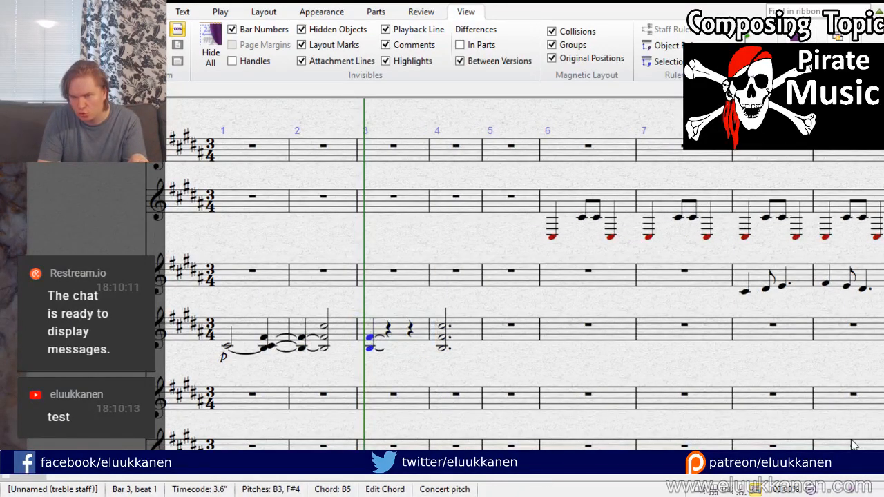
pyautogui.press('.')
pyautogui.press('5')
pyautogui.press('.')
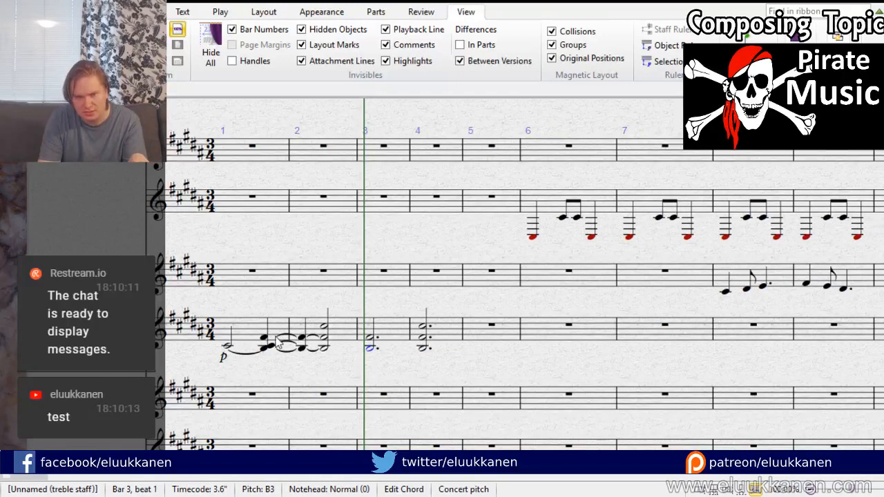
# Step: Copy the dotted-half chords of bars 3–4 into bars 2–3 and lengthen the opening C#4 in bar 1 to a dotted half
pyautogui.click(226, 345)
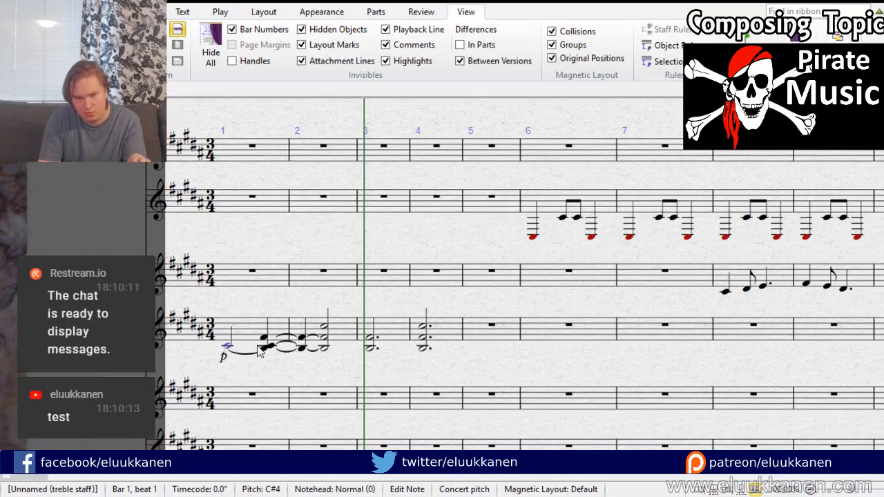
pyautogui.click(383, 326)
pyautogui.keyDown('shift'); pyautogui.click(456, 330); pyautogui.keyUp('shift')
pyautogui.click(344, 329)
pyautogui.hotkey('ctrl', 'v')
pyautogui.click(226, 345)
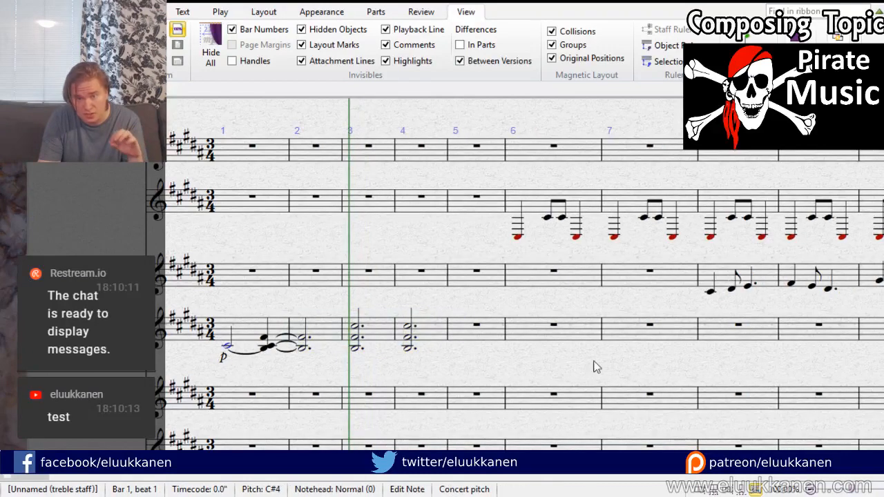
pyautogui.click(850, 432)
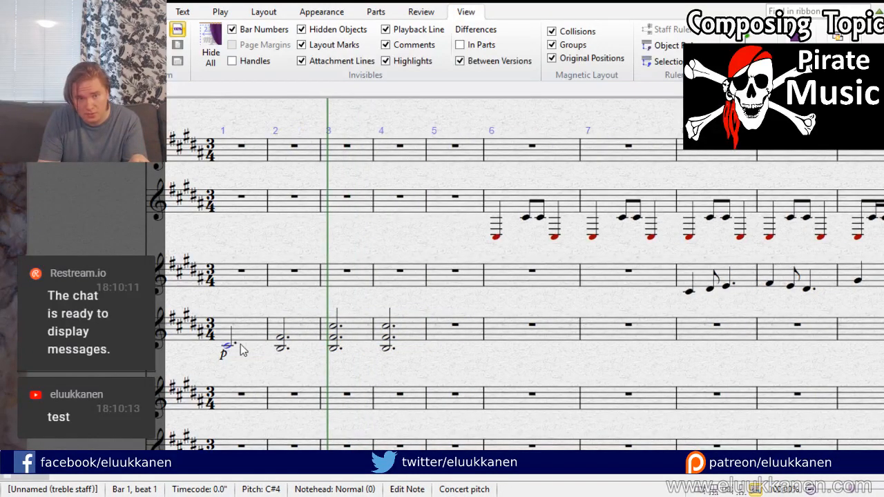
# Step: Tie the bar 1 note, the bar 2 chord and the bar 3 chord across their following barlines
pyautogui.press('Return')
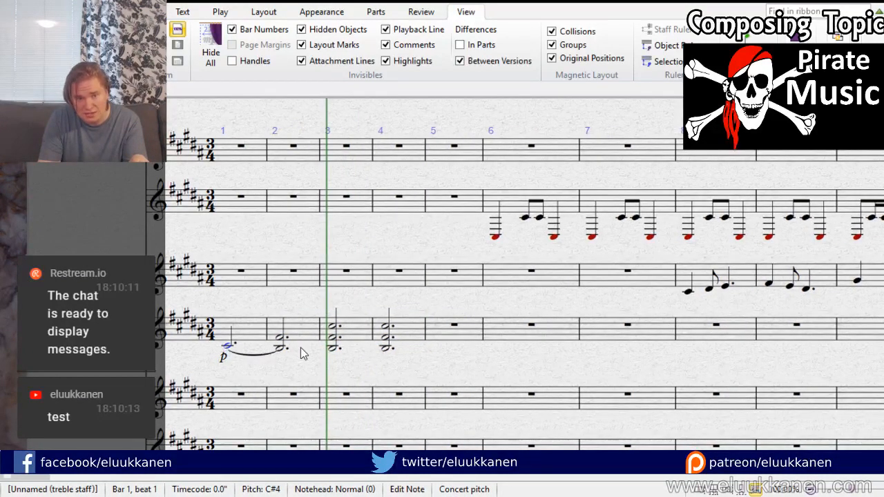
pyautogui.click(279, 347)
pyautogui.press('Return')
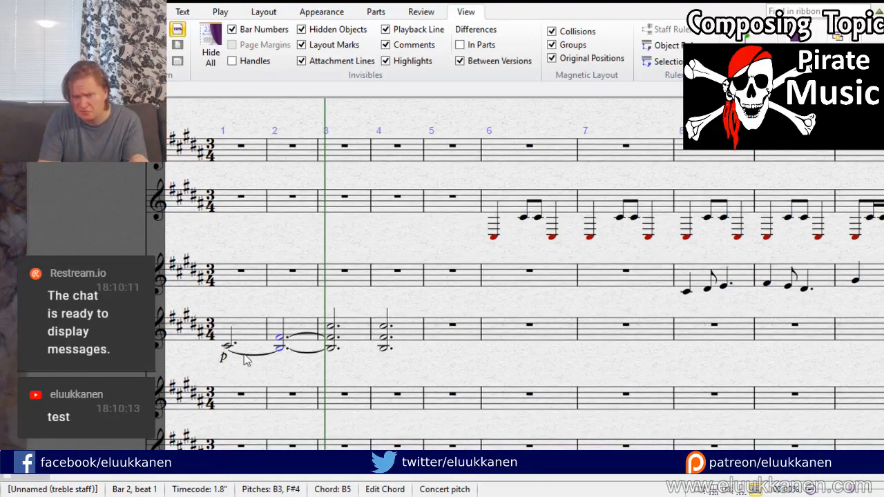
pyautogui.click(329, 349)
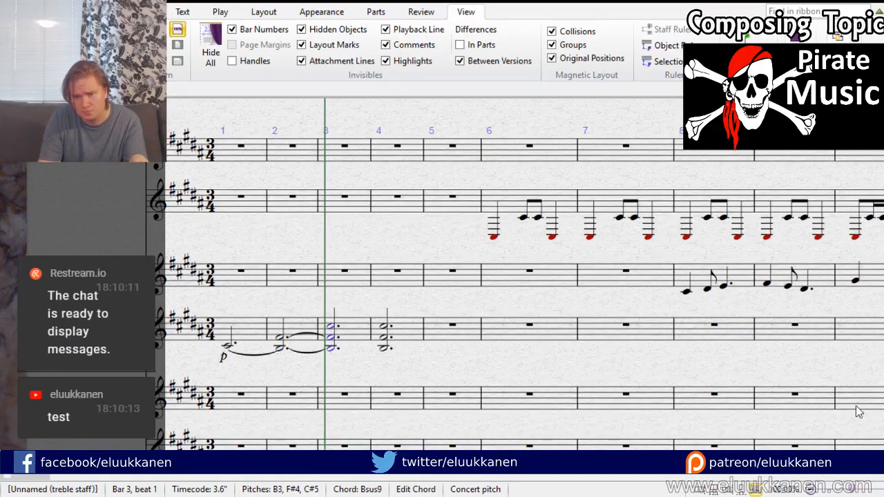
pyautogui.press('Return')
pyautogui.click(408, 384)
pyautogui.press('Escape')
# Step: Add a B4 below the C#5 in the dotted-half chord of bar 4
pyautogui.click(390, 333)
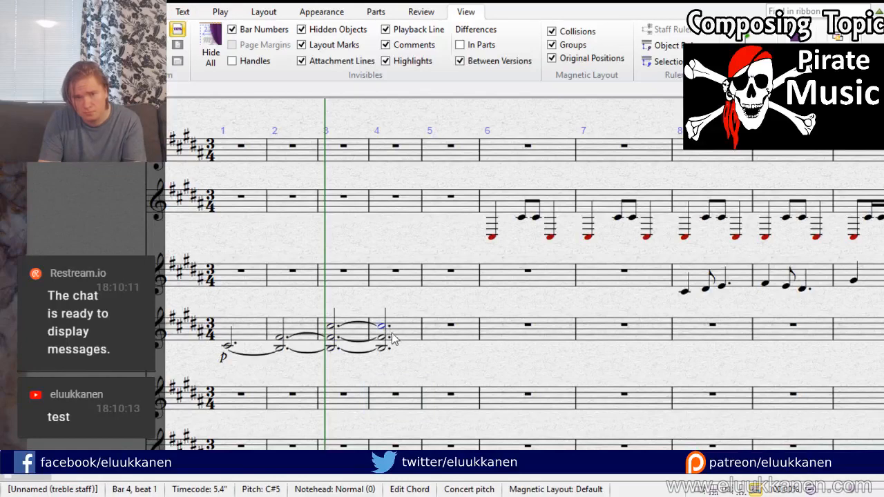
pyautogui.click(381, 327)
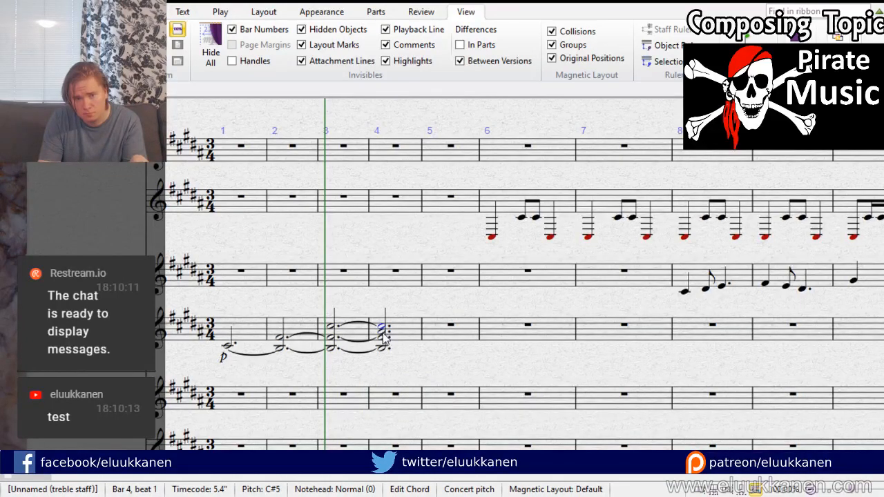
pyautogui.press('Up')
pyautogui.moveTo(333, 302); pyautogui.dragTo(372, 312)
pyautogui.press('Escape')
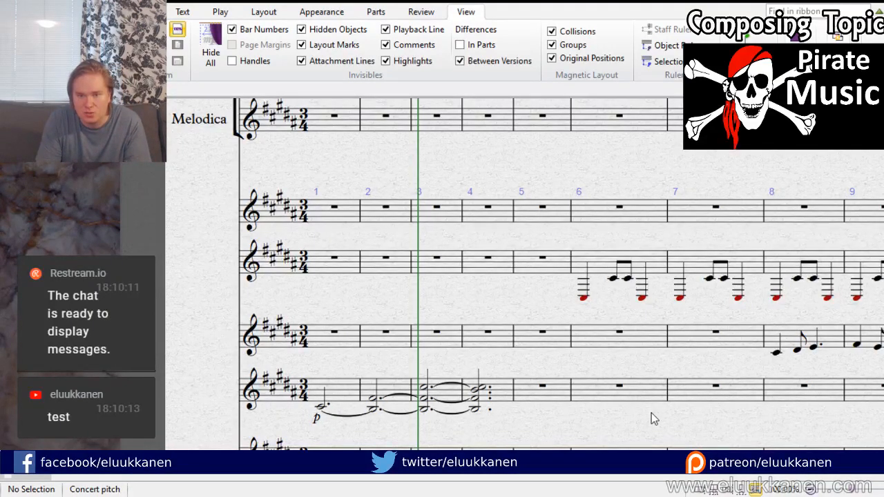
# Step: Enter eight sixteenth notes alternating G#5 and A#5 from beat 1 of bar 2 on the staff above the chords
pyautogui.moveTo(436, 296)
pyautogui.mouseDown()
pyautogui.moveTo(407, 483)
pyautogui.moveTo(448, 228)
pyautogui.moveTo(451, 295)
pyautogui.mouseUp()
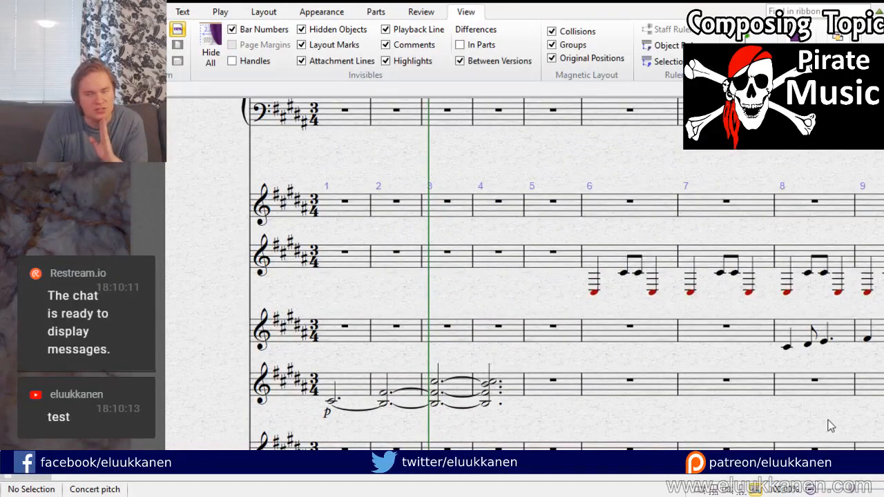
pyautogui.click(330, 323)
pyautogui.hotkey('ctrl', 'z')
pyautogui.click(384, 323)
pyautogui.press('Up')
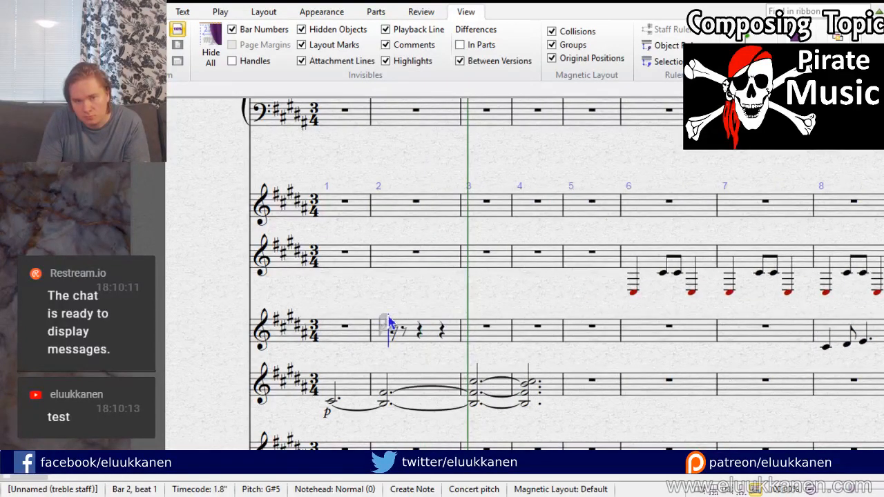
pyautogui.click(393, 313)
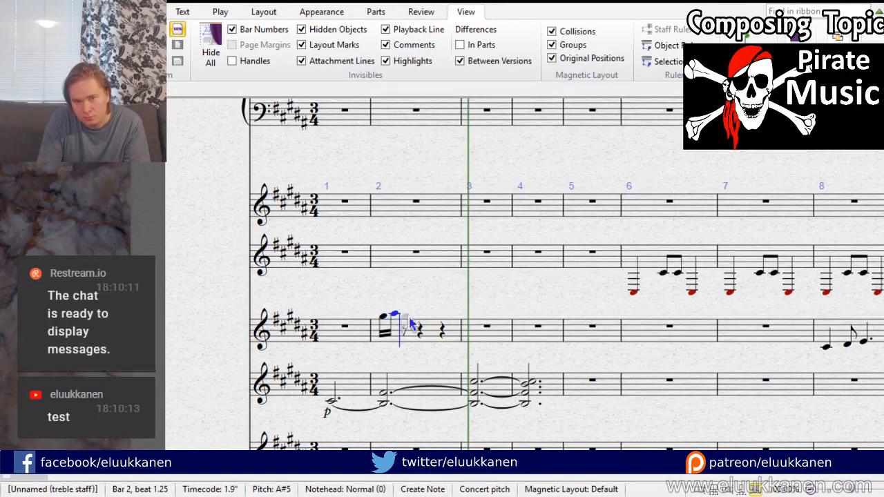
pyautogui.click(406, 316)
pyautogui.click(417, 314)
pyautogui.click(428, 314)
pyautogui.click(439, 315)
pyautogui.click(450, 316)
pyautogui.press('a')
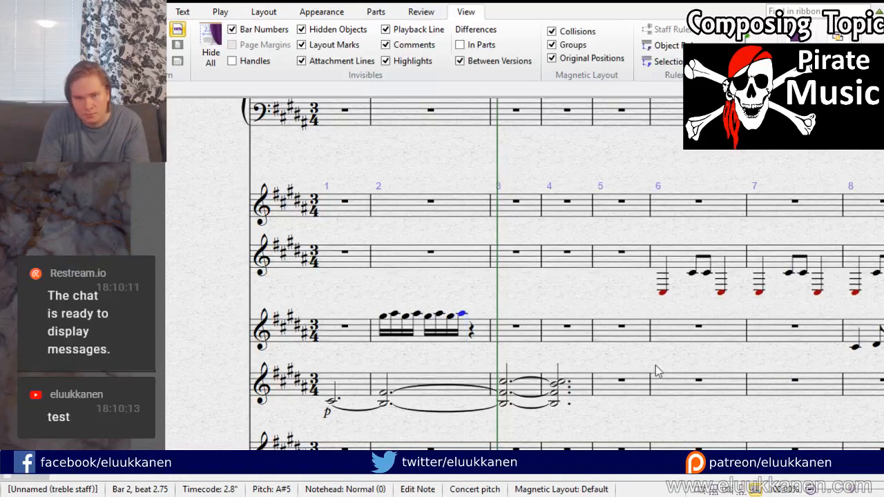
# Step: Add a third below every sixteenth note in bar 2 and audition the resulting two-note chords
pyautogui.click(421, 338)
pyautogui.hotkey('shift', '3')
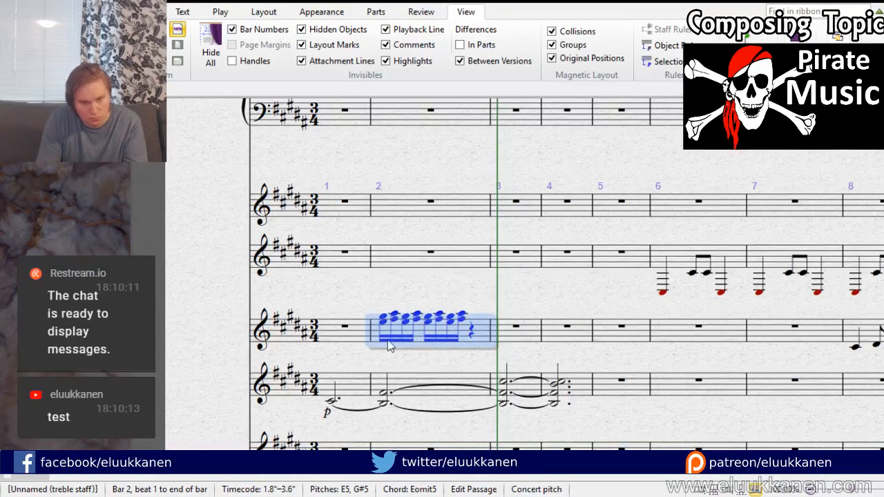
pyautogui.click(381, 322)
pyautogui.click(394, 319)
pyautogui.doubleClick(406, 320)
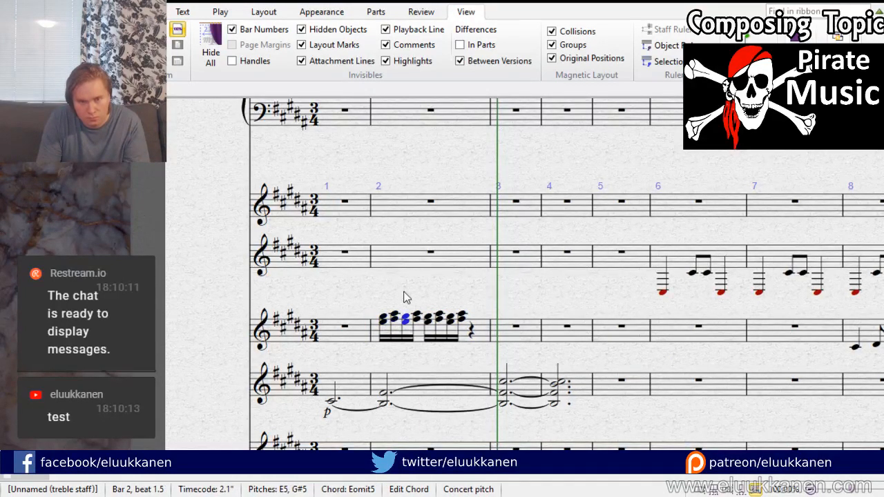
pyautogui.moveTo(400, 288); pyautogui.dragTo(436, 262)
# Step: Copy the p dynamic from the chord staff to the sixteenth-note passage in bar 2 and change it to pp
pyautogui.click(360, 388)
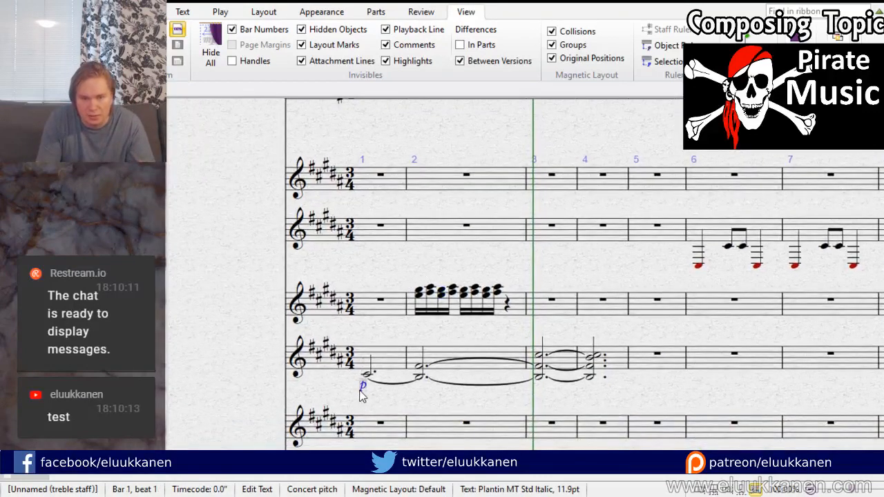
pyautogui.click(456, 332)
pyautogui.hotkey('ctrl', 'v')
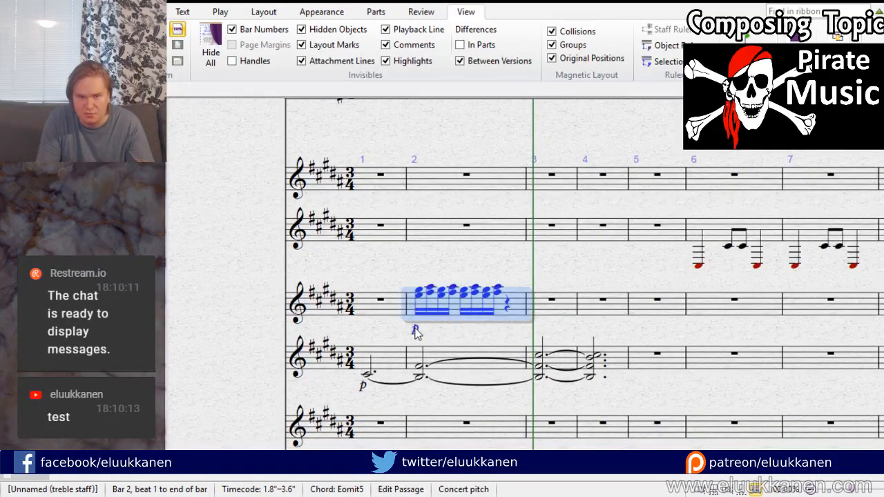
pyautogui.doubleClick(415, 330)
pyautogui.click(432, 333)
pyautogui.click(418, 333)
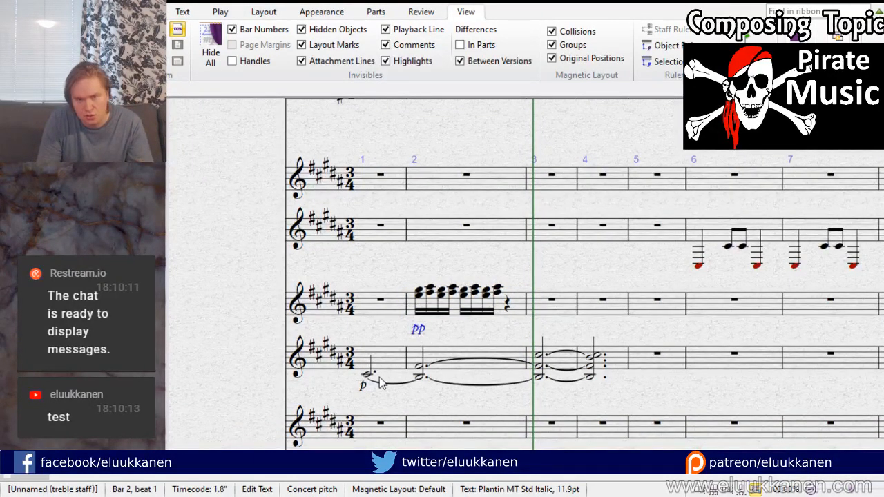
pyautogui.click(363, 387)
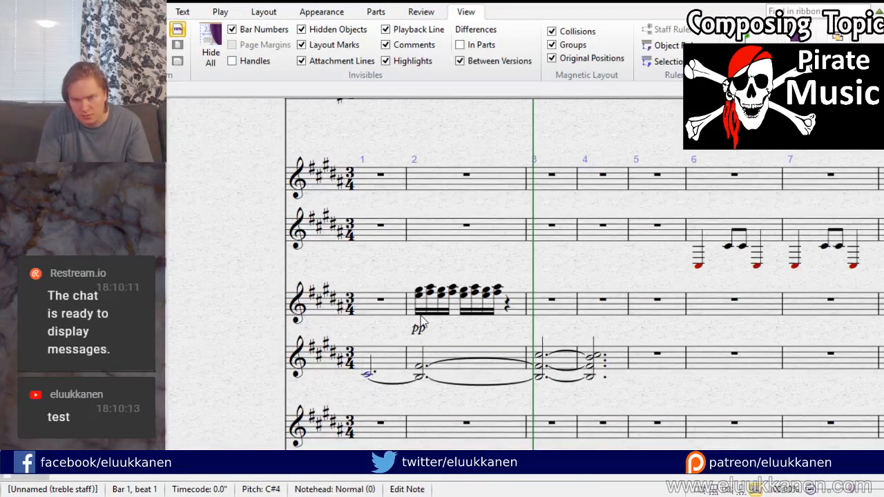
pyautogui.press('Escape')
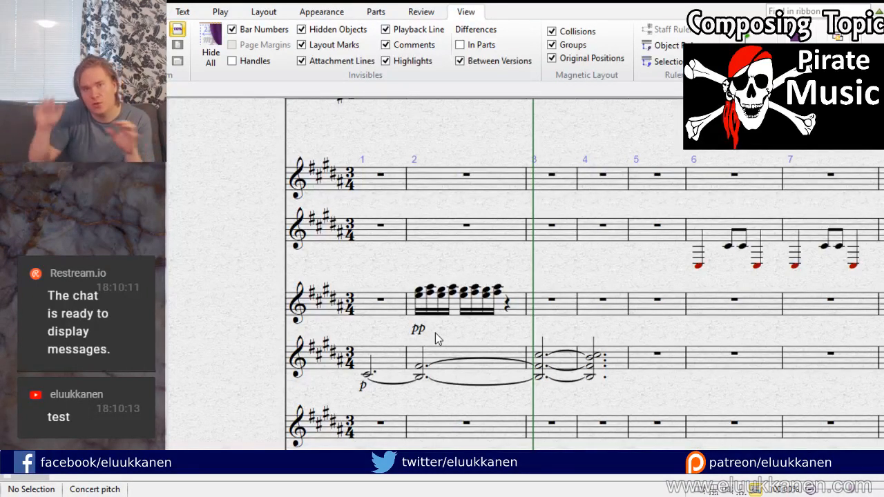
# Step: Insert three empty bars next to bar 5, before the low accompaniment begins
pyautogui.moveTo(464, 335); pyautogui.dragTo(385, 359)
pyautogui.click(428, 347)
pyautogui.press('Escape')
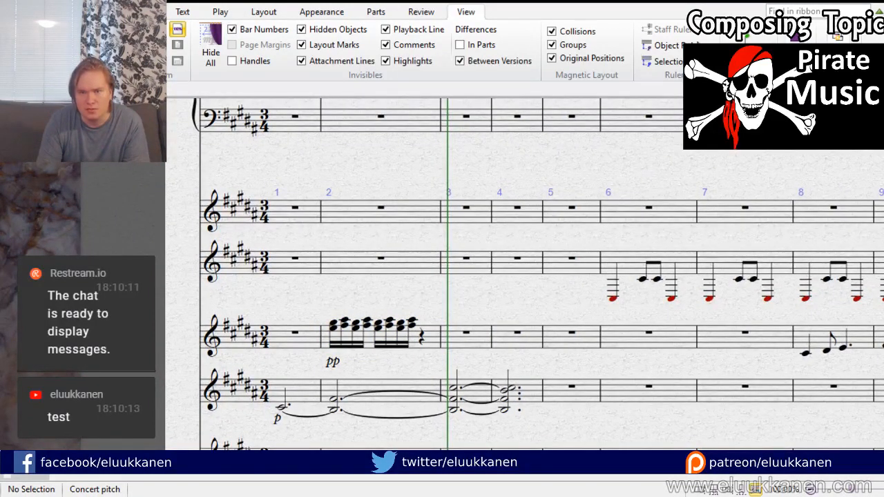
pyautogui.keyDown('ctrl'); pyautogui.click(546, 320); pyautogui.keyUp('ctrl')
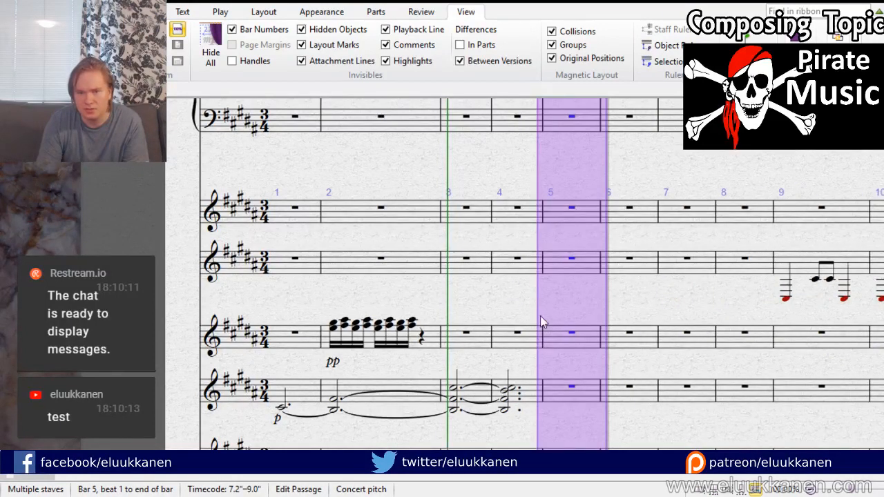
pyautogui.press('Escape')
# Step: Copy the four-bar chord passage of bars 1–4 to bars 5–8 on the same staff
pyautogui.click(530, 398)
pyautogui.keyDown('shift'); pyautogui.click(298, 390); pyautogui.keyUp('shift')
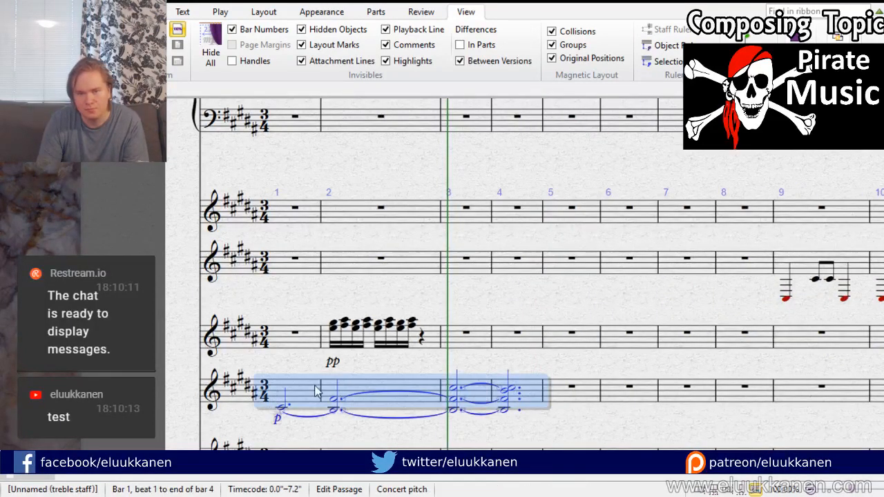
pyautogui.keyDown('alt'); pyautogui.click(577, 398); pyautogui.keyUp('alt')
# Step: Move the sixteenth-note passage with its pp from bar 2 to bar 5 and paste another copy into bar 6
pyautogui.click(442, 345)
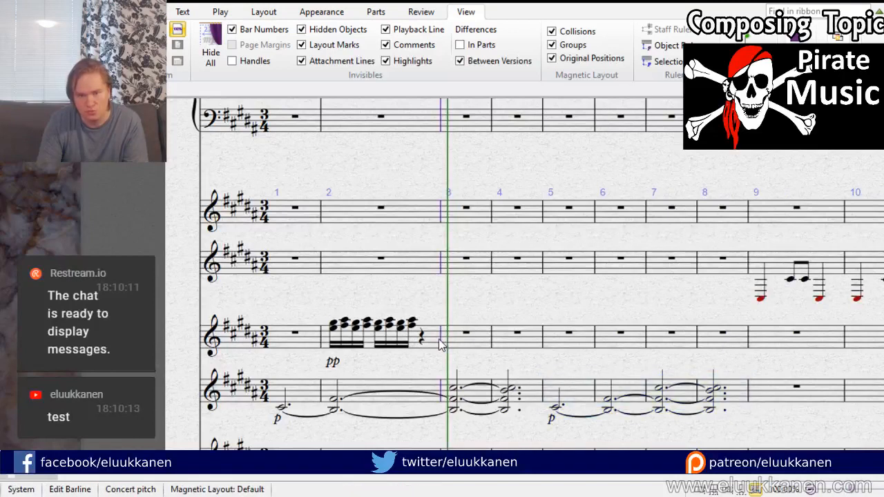
pyautogui.click(430, 341)
pyautogui.press('Delete')
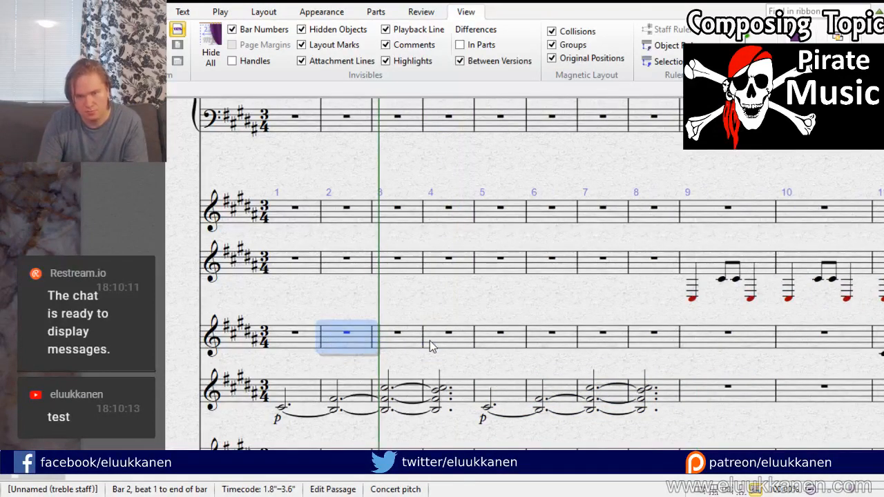
pyautogui.moveTo(480, 302); pyautogui.dragTo(425, 277)
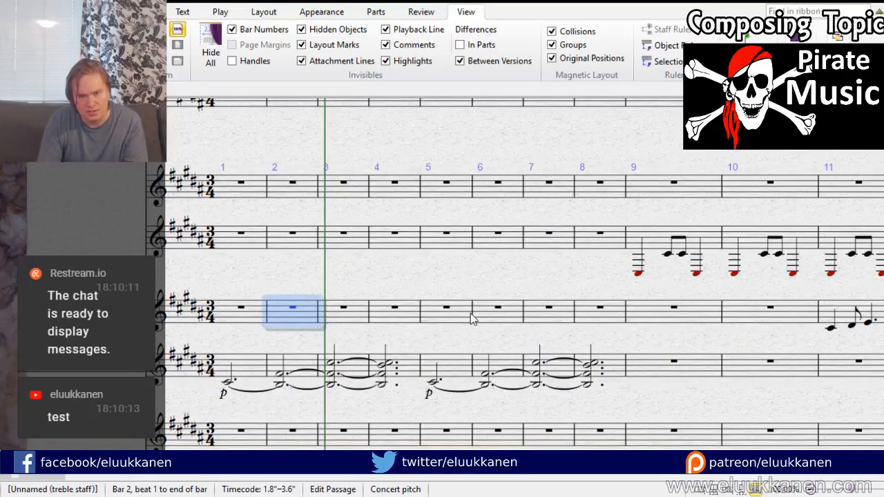
pyautogui.click(469, 319)
pyautogui.hotkey('ctrl', 'v')
pyautogui.click(564, 324)
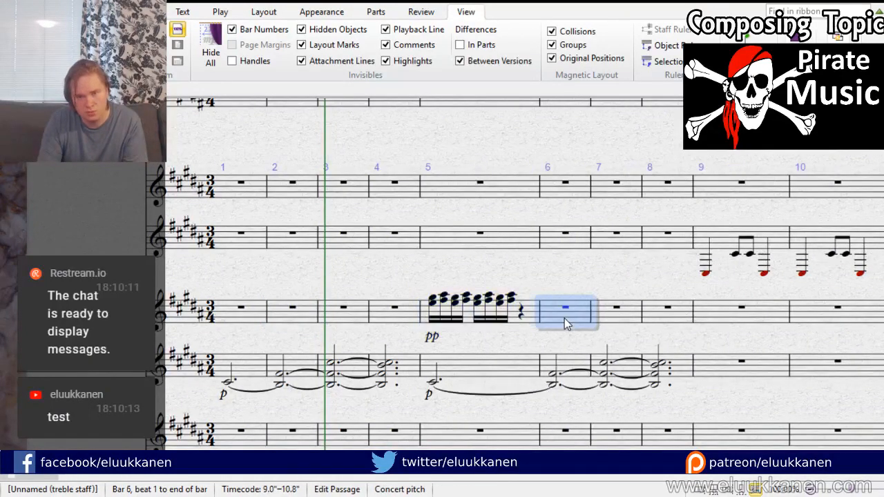
pyautogui.hotkey('ctrl', 'v')
# Step: Lower the first two sixteenth-note chords of bar 6 by one step and copy the pair across the rest of the run
pyautogui.click(552, 304)
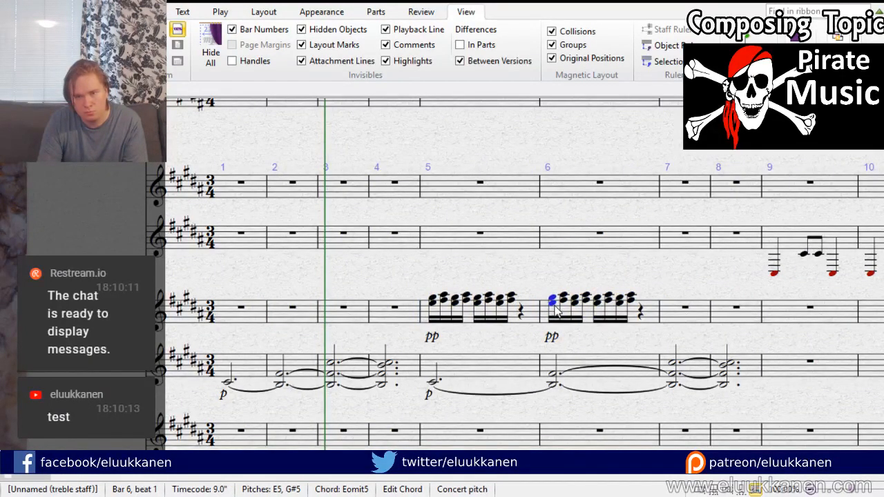
pyautogui.click(563, 303)
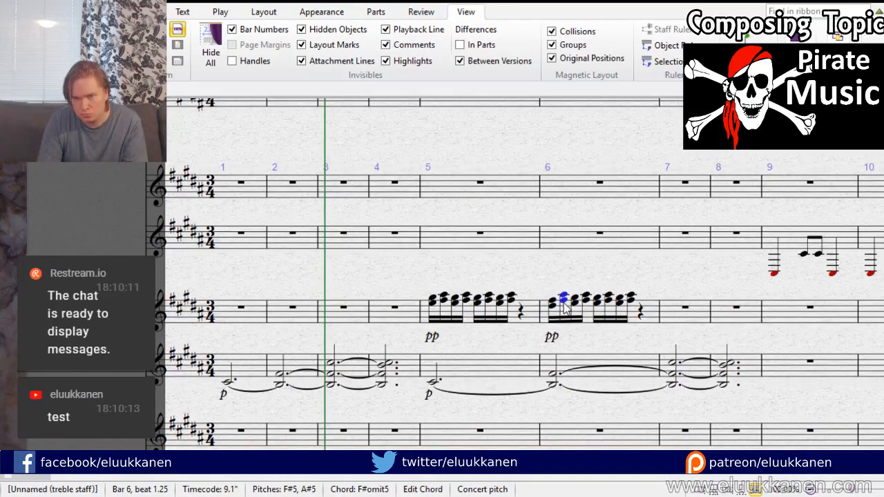
pyautogui.press('Down')
pyautogui.click(554, 310)
pyautogui.click(574, 304)
pyautogui.hotkey('ctrl', 'v')
pyautogui.click(597, 302)
pyautogui.hotkey('ctrl', 'v')
pyautogui.click(619, 303)
pyautogui.hotkey('ctrl', 'v')
# Step: Change the bar 6 dynamics under the sixteenth notes to mf at beat 1.5 and f at beat 2
pyautogui.press('Escape')
pyautogui.doubleClick(573, 337)
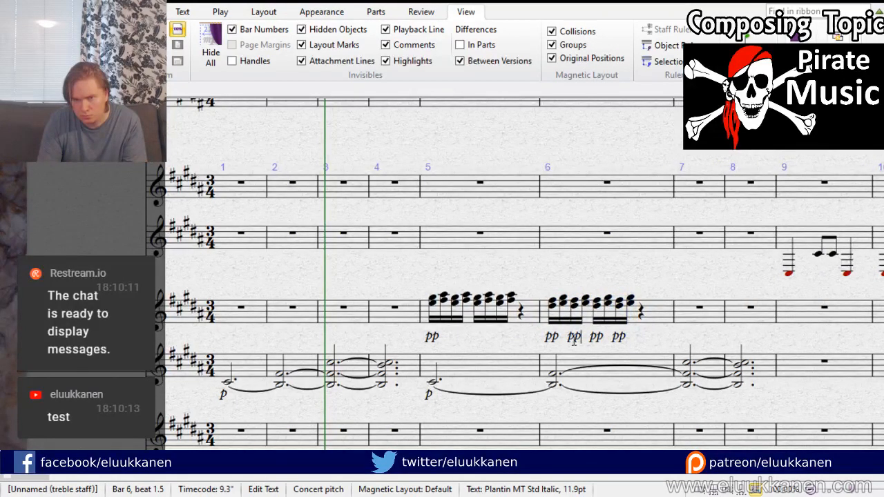
pyautogui.press('BackSpace')
pyautogui.press('BackSpace')
pyautogui.hotkey('ctrl', 'm')
pyautogui.hotkey('ctrl', 'f')
pyautogui.press('Escape')
pyautogui.doubleClick(597, 337)
pyautogui.press('BackSpace')
pyautogui.press('BackSpace')
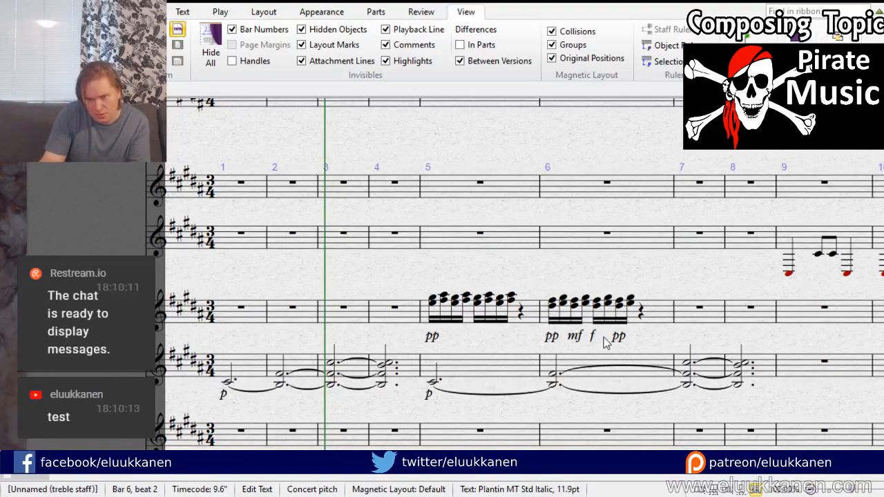
# Step: Change the dynamics at the end of the bar 6 sixteenth run to ff and ppp
pyautogui.doubleClick(619, 338)
pyautogui.write('p')
pyautogui.press('Escape')
pyautogui.press('Escape')
# Step: Copy the mf, ff and ppp dynamics from bar 6 to bar 5, starting from its pp
pyautogui.click(622, 338)
pyautogui.keyDown('ctrl'); pyautogui.click(595, 338); pyautogui.keyUp('ctrl')
pyautogui.keyDown('ctrl'); pyautogui.click(567, 338); pyautogui.keyUp('ctrl')
pyautogui.keyDown('ctrl'); pyautogui.click(574, 339); pyautogui.keyUp('ctrl')
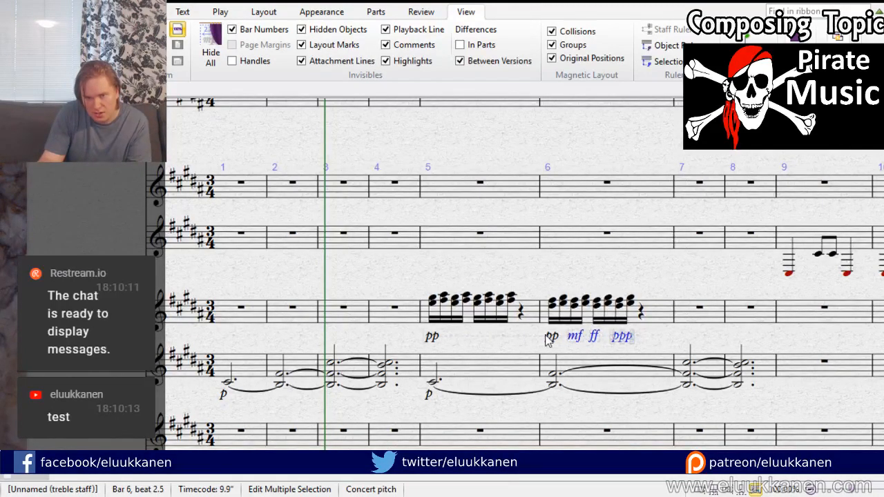
pyautogui.click(432, 338)
pyautogui.hotkey('ctrl', 'v')
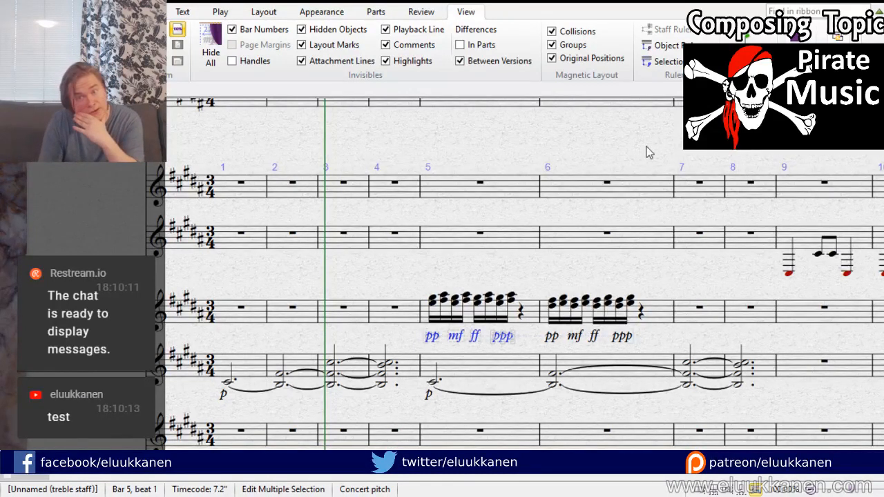
# Step: Play the score from the beginning through the bar 6 sixteenth-note run and stop playback
pyautogui.hotkey('ctrl', '[')
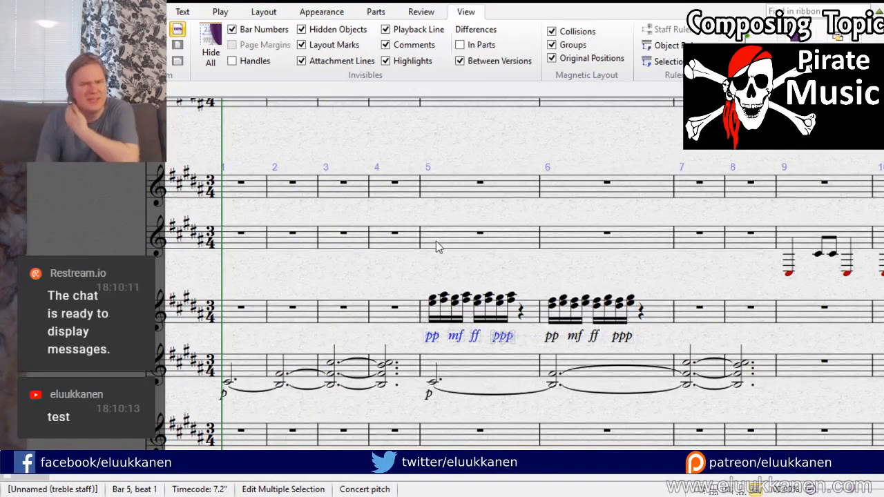
pyautogui.press('Escape')
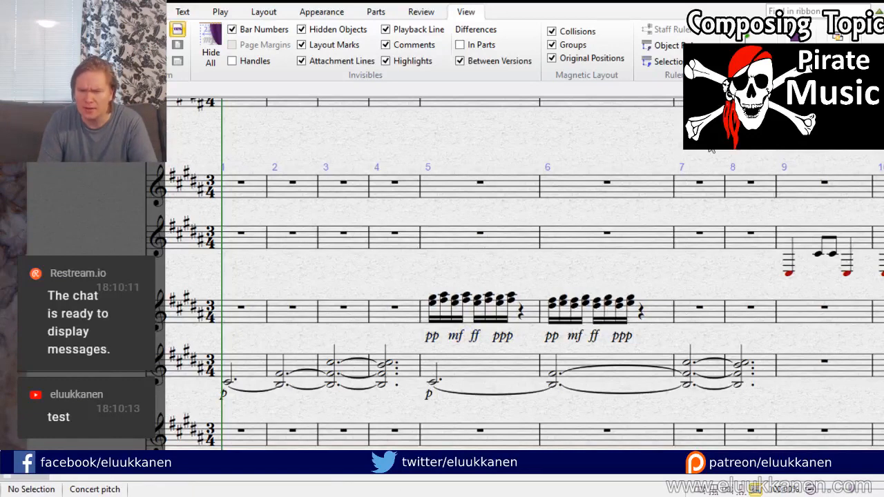
pyautogui.hotkey('ctrl', '-')
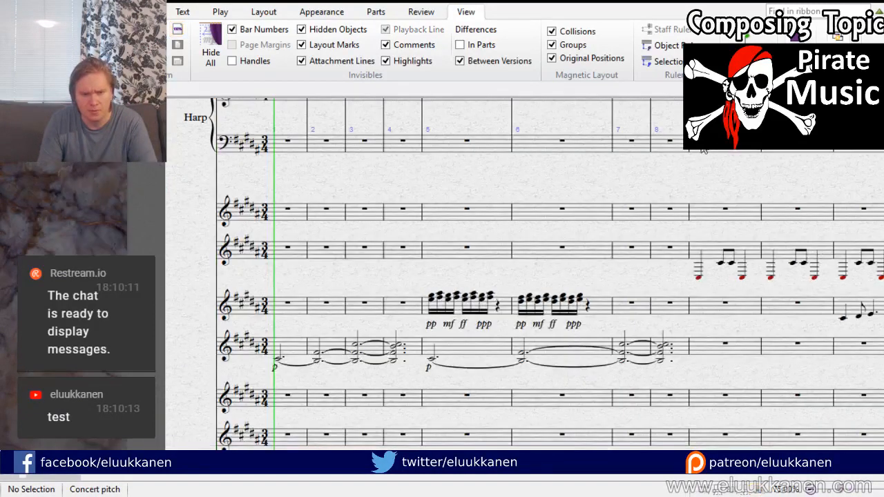
pyautogui.press('space')
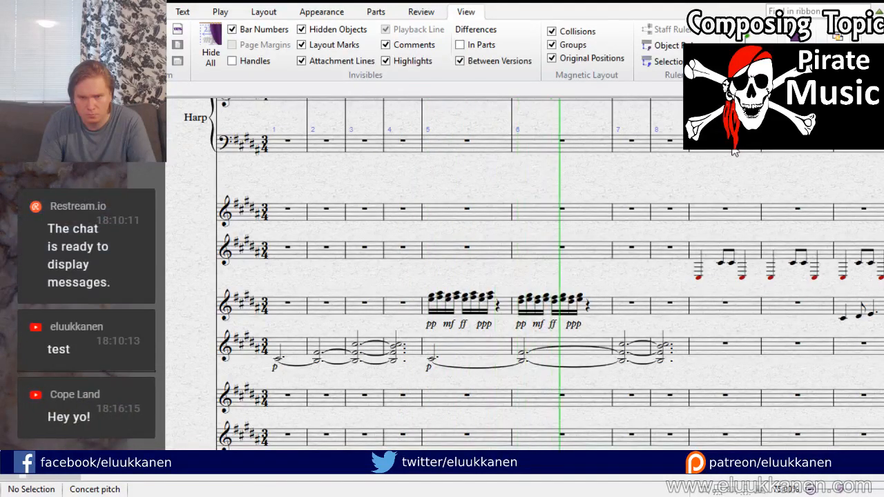
pyautogui.press('space')
# Step: Change the last dynamic under the bar 5 sixteenth notes to pp
pyautogui.hotkey('ctrl', '+')
pyautogui.doubleClick(507, 336)
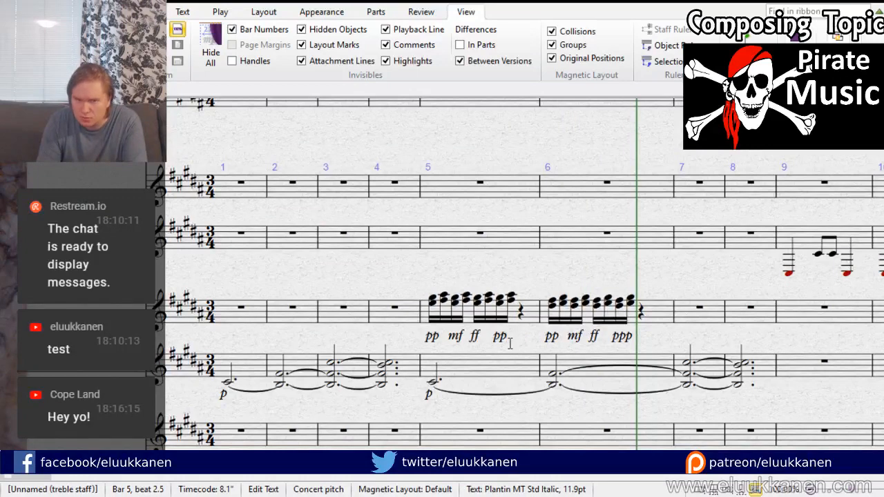
pyautogui.click(439, 341)
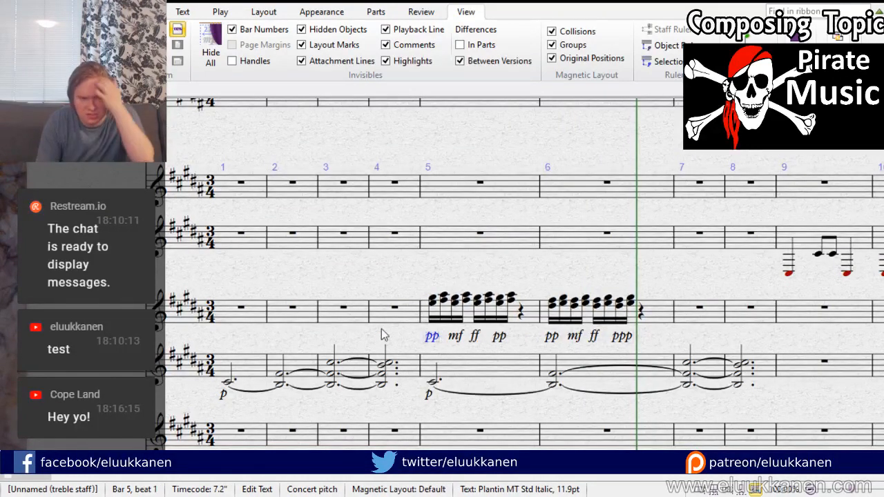
# Step: Add a C#4 to each of the tied chords in bars 2, 3 and 4
pyautogui.moveTo(271, 407); pyautogui.dragTo(374, 367)
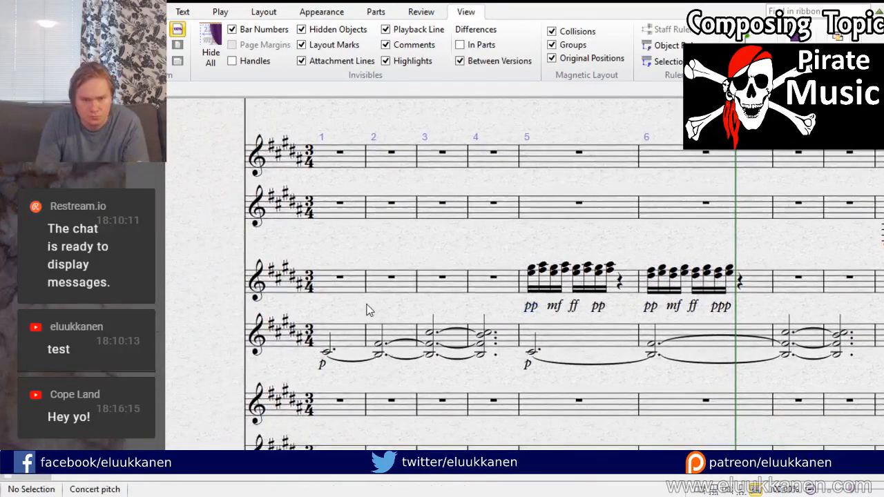
pyautogui.click(384, 347)
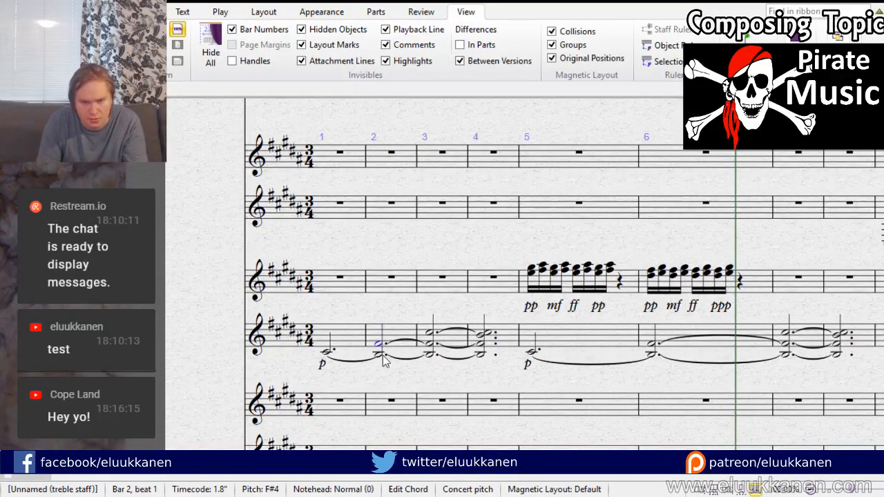
pyautogui.press('c')
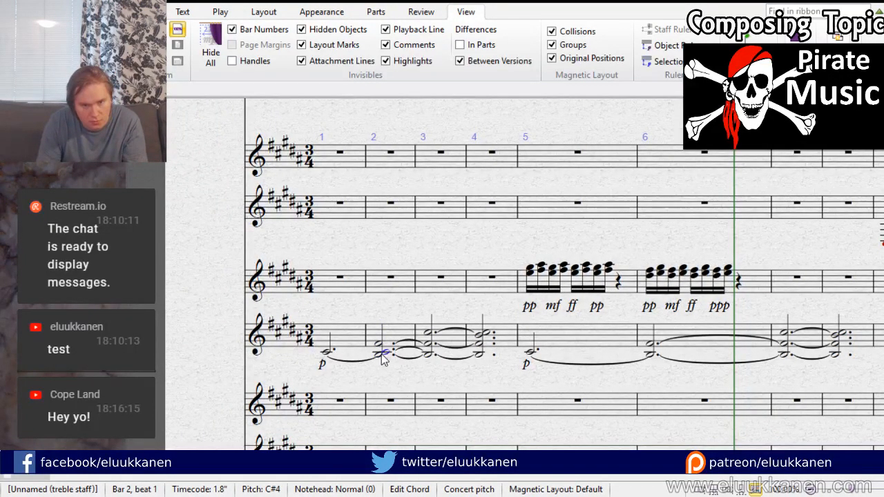
pyautogui.click(424, 354)
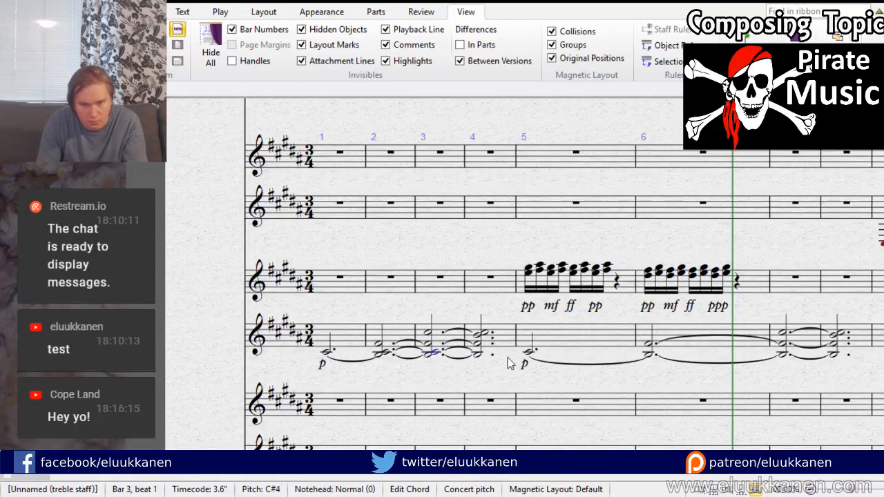
pyautogui.click(484, 355)
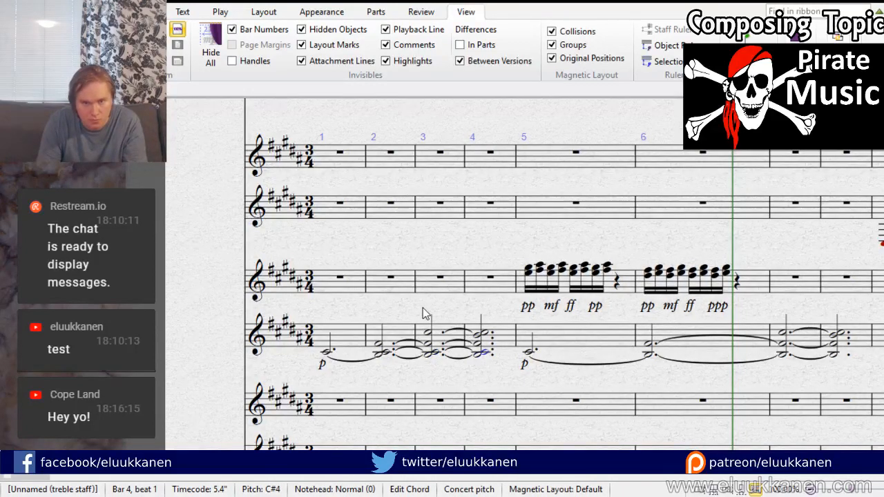
# Step: Add a second above the lowest note, C#4, to the chords in bars 6, 7 and 8
pyautogui.moveTo(423, 307); pyautogui.dragTo(264, 317)
pyautogui.click(490, 365)
pyautogui.press('2')
pyautogui.click(608, 365)
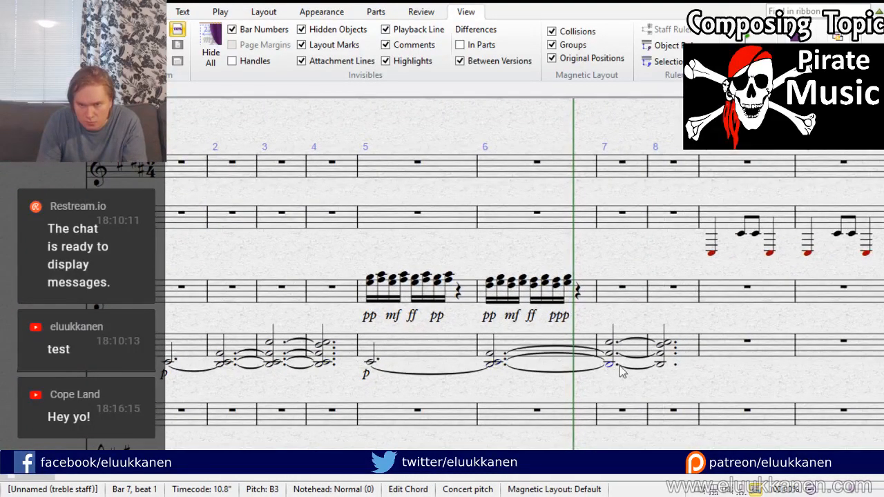
pyautogui.press('2')
pyautogui.click(660, 365)
pyautogui.press('2')
pyautogui.click(610, 386)
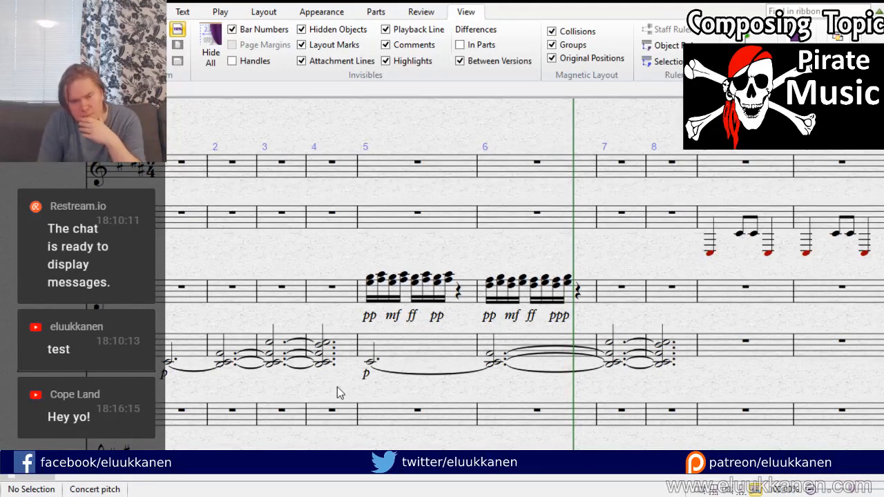
pyautogui.moveTo(339, 393); pyautogui.dragTo(311, 391)
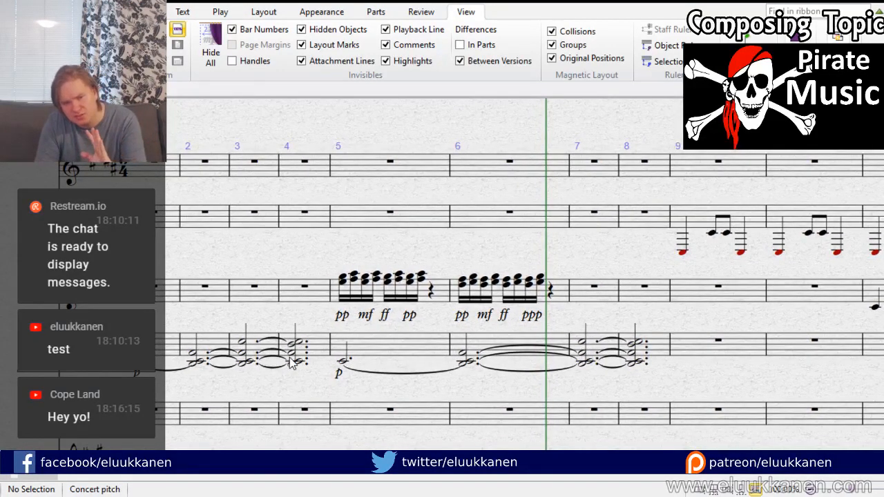
pyautogui.click(299, 361)
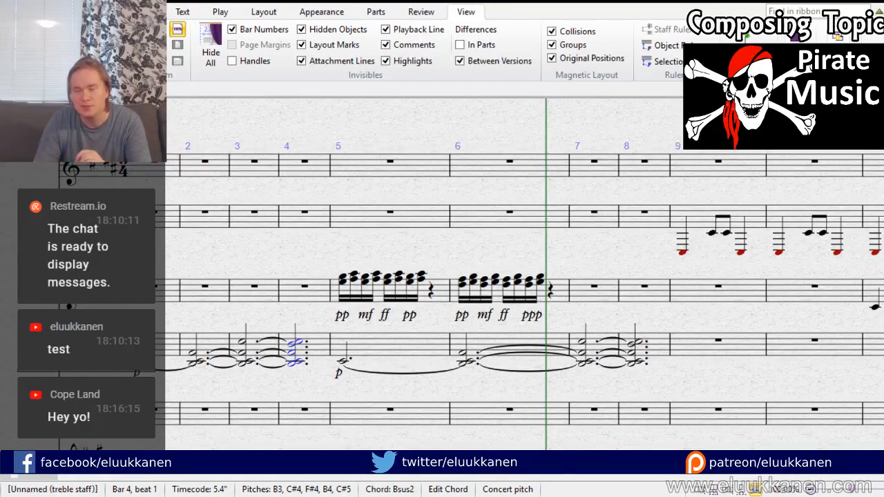
pyautogui.moveTo(403, 239); pyautogui.dragTo(373, 260)
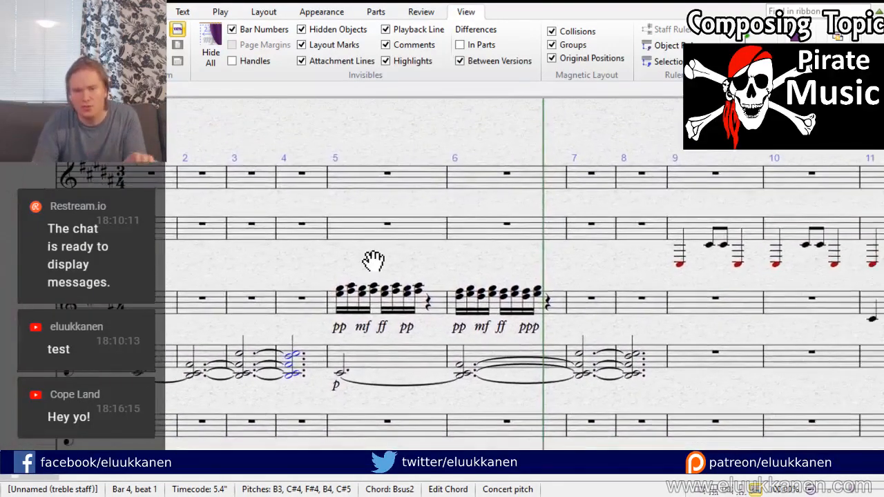
pyautogui.click(321, 239)
# Step: Enter sixteenth notes in bar 1 of the harp's treble staff: C#4 D#4 E4 F#4, G#4 F#4 E4 D#4, C#4 D#4 E4 F#4
pyautogui.moveTo(315, 270); pyautogui.dragTo(407, 434)
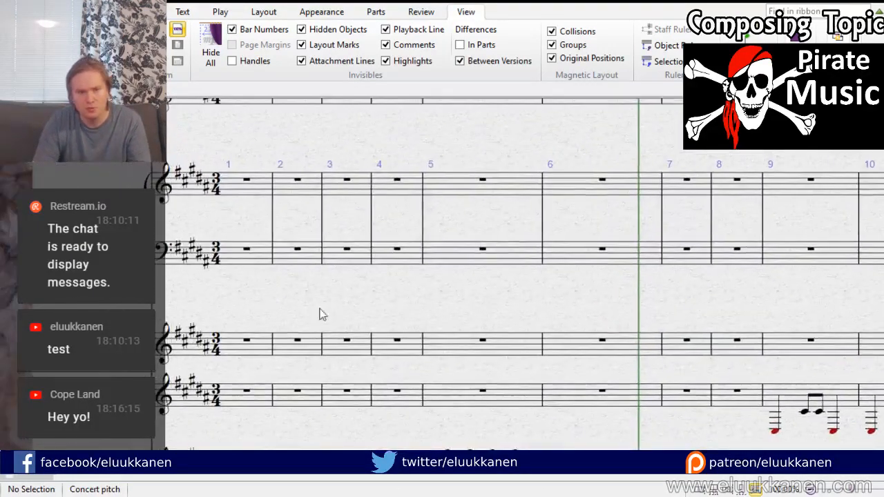
pyautogui.moveTo(332, 267); pyautogui.dragTo(363, 455)
pyautogui.moveTo(285, 250); pyautogui.dragTo(376, 216)
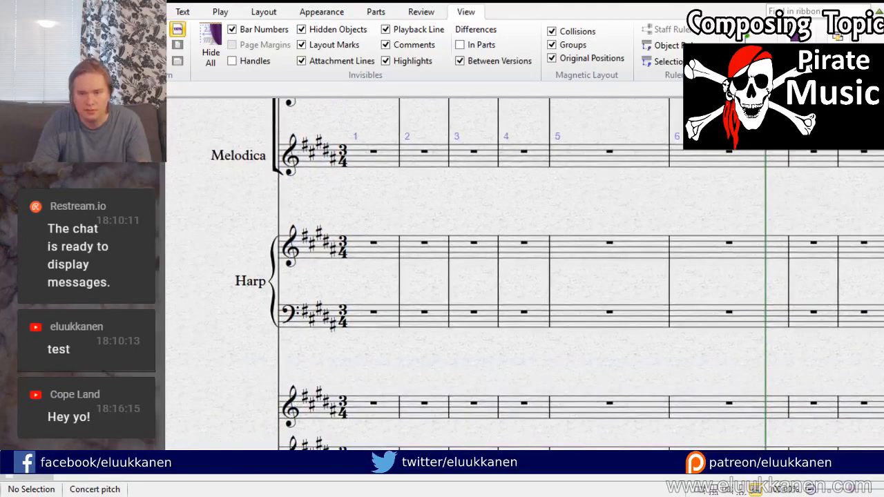
pyautogui.click(363, 262)
pyautogui.click(376, 261)
pyautogui.click(390, 260)
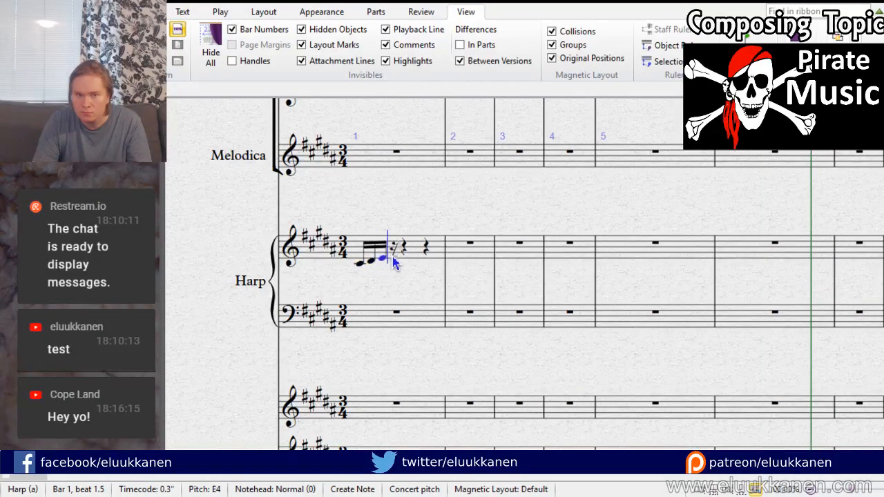
pyautogui.click(397, 261)
pyautogui.click(408, 260)
pyautogui.click(418, 260)
pyautogui.click(424, 261)
pyautogui.click(437, 261)
pyautogui.click(455, 262)
pyautogui.click(466, 261)
pyautogui.click(476, 259)
pyautogui.click(487, 257)
# Step: Continue the harp sixteenths through bar 2: G#4 A#4 G#4 F#4, E4 D#4 C#4 B3, A#3 B3 C#4 F#3
pyautogui.click(499, 255)
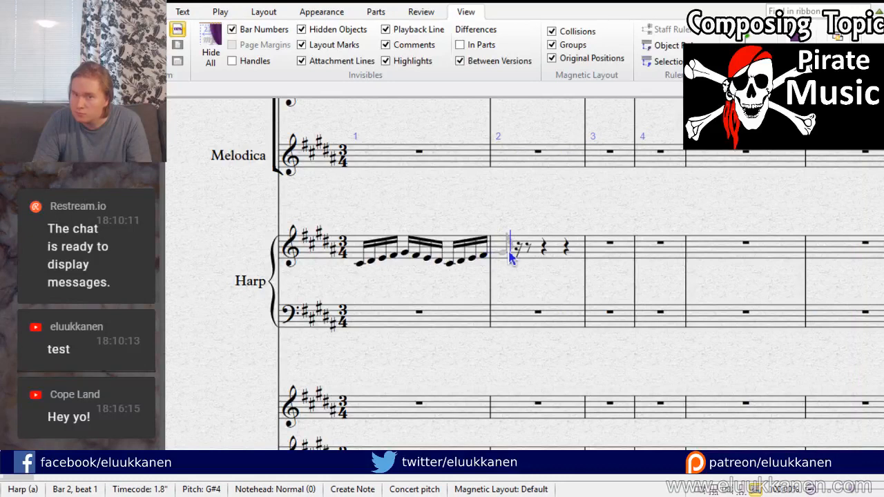
pyautogui.click(516, 249)
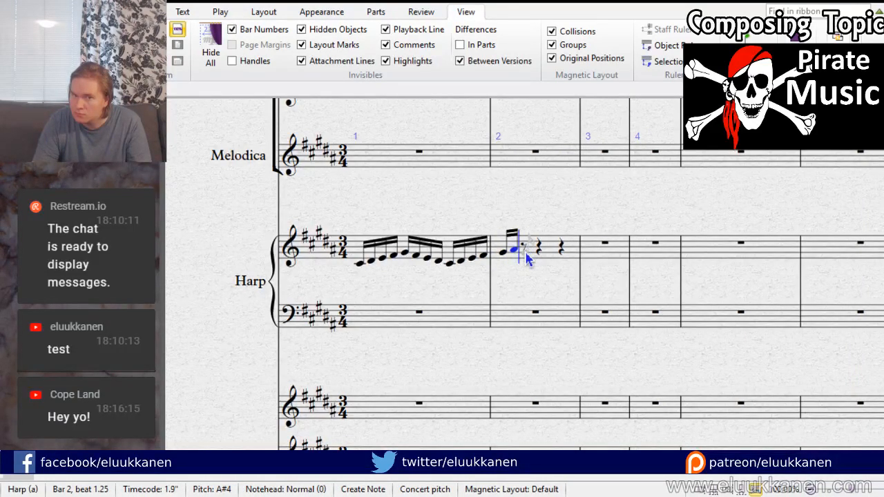
pyautogui.click(528, 256)
pyautogui.click(544, 258)
pyautogui.click(554, 262)
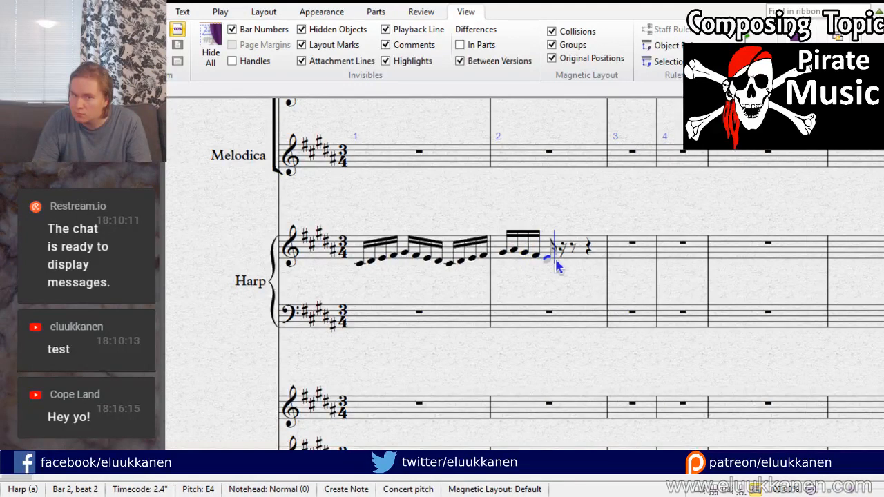
pyautogui.click(569, 267)
pyautogui.click(577, 267)
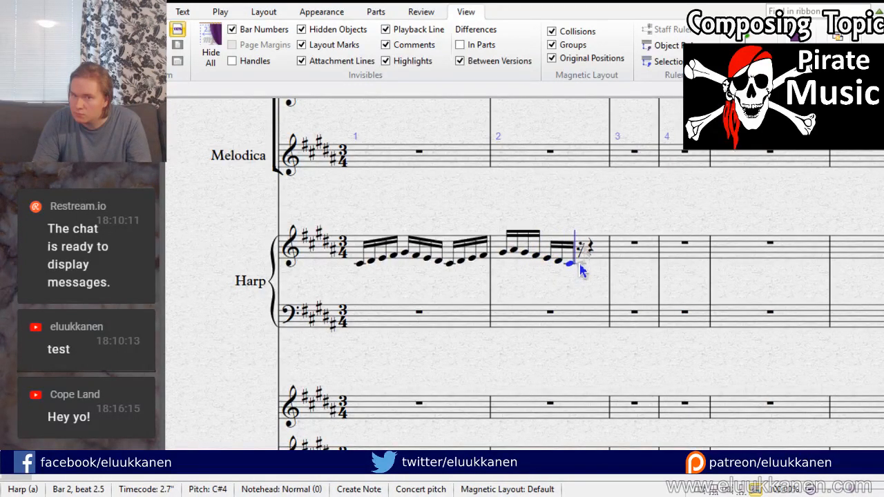
pyautogui.click(580, 269)
pyautogui.click(597, 273)
pyautogui.click(611, 269)
pyautogui.click(623, 268)
pyautogui.click(635, 274)
pyautogui.press('Escape')
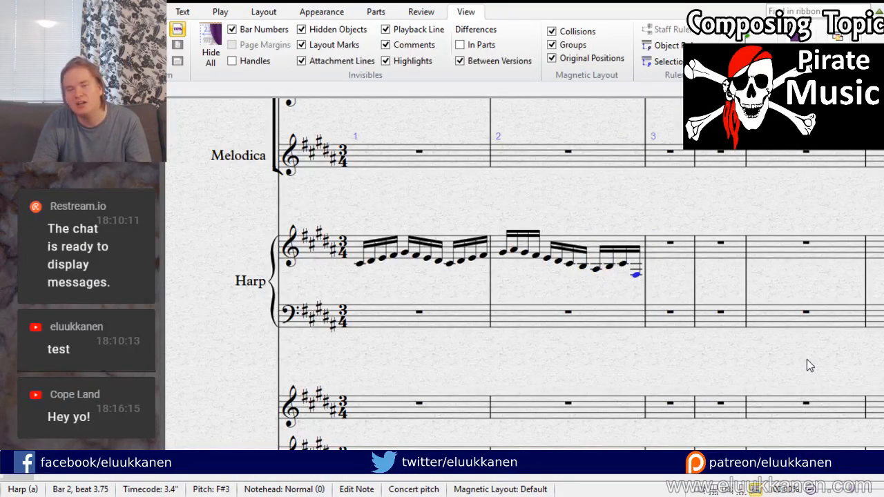
# Step: Repeat the harp's treble-staff passage from bars 1–2 into bars 3–4
pyautogui.click(511, 259)
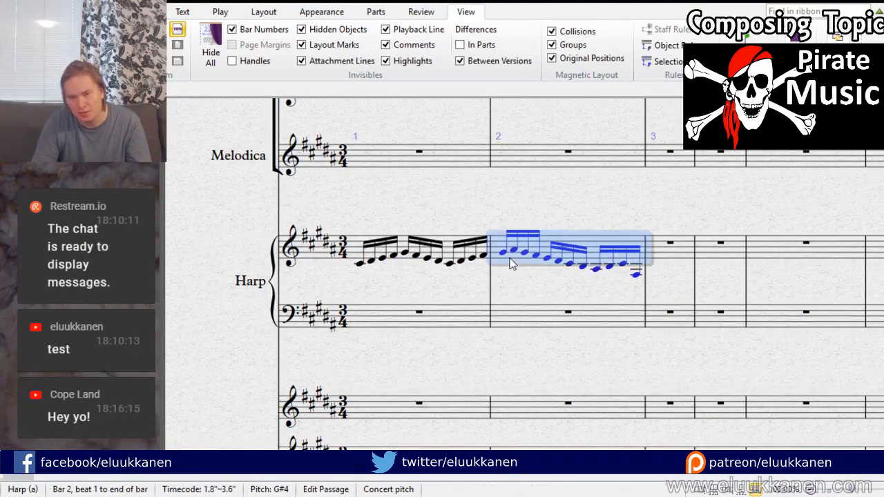
pyautogui.keyDown('shift'); pyautogui.click(407, 247); pyautogui.keyUp('shift')
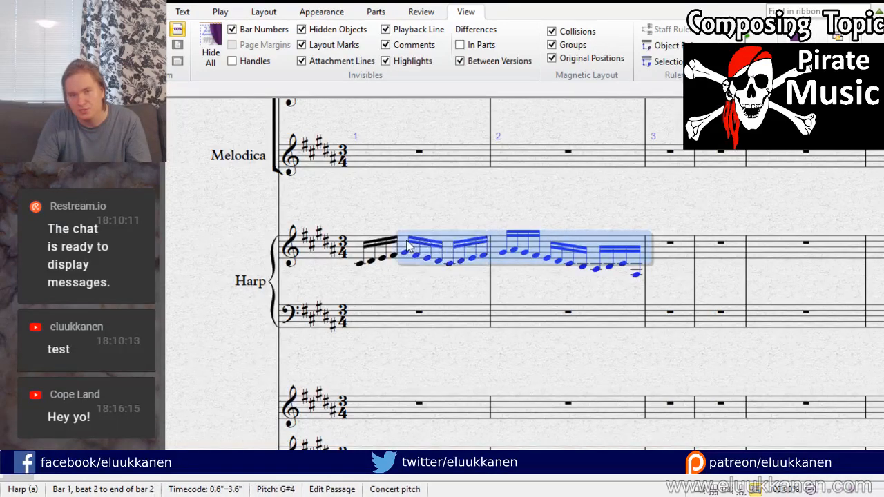
pyautogui.keyDown('shift'); pyautogui.click(354, 253); pyautogui.keyUp('shift')
pyautogui.press('r')
# Step: Copy the p dynamic from a lower staff's first bar to the start of bar 1 on the harp's treble staff
pyautogui.moveTo(546, 217); pyautogui.dragTo(600, 254)
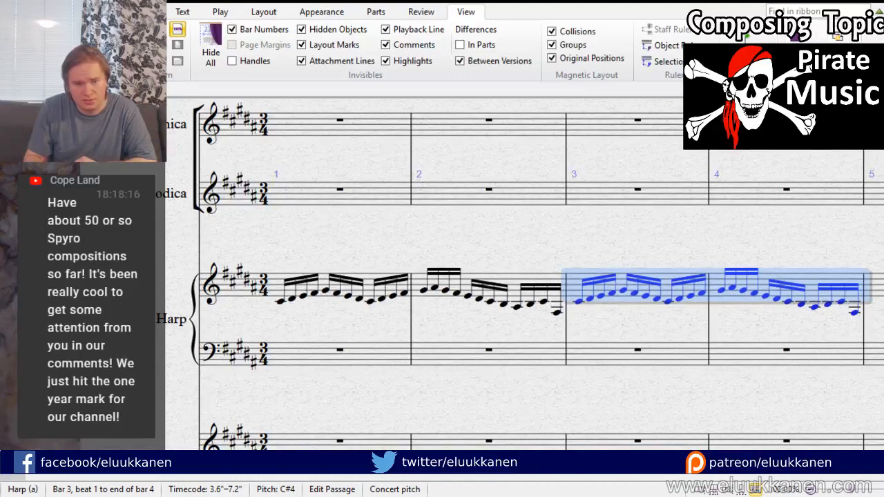
pyautogui.moveTo(336, 359); pyautogui.dragTo(394, 94)
pyautogui.click(349, 356)
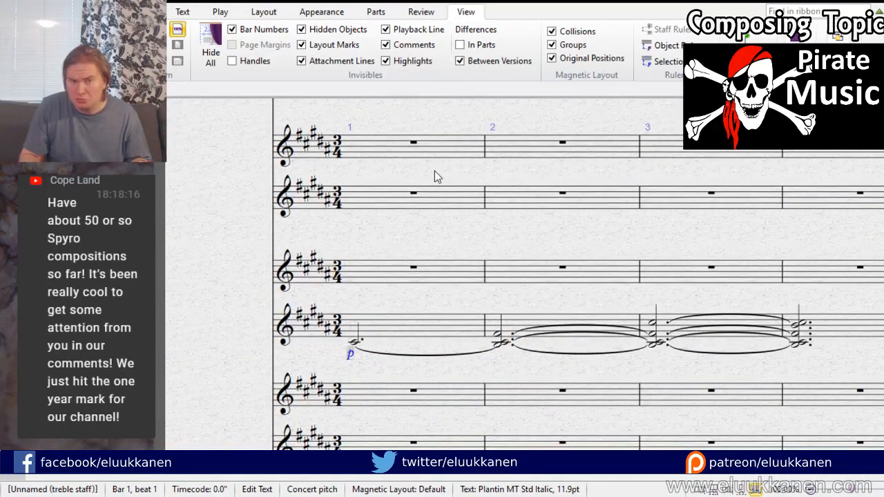
pyautogui.moveTo(433, 168); pyautogui.dragTo(335, 242)
pyautogui.click(247, 120)
pyautogui.scroll(1, 257, 140)
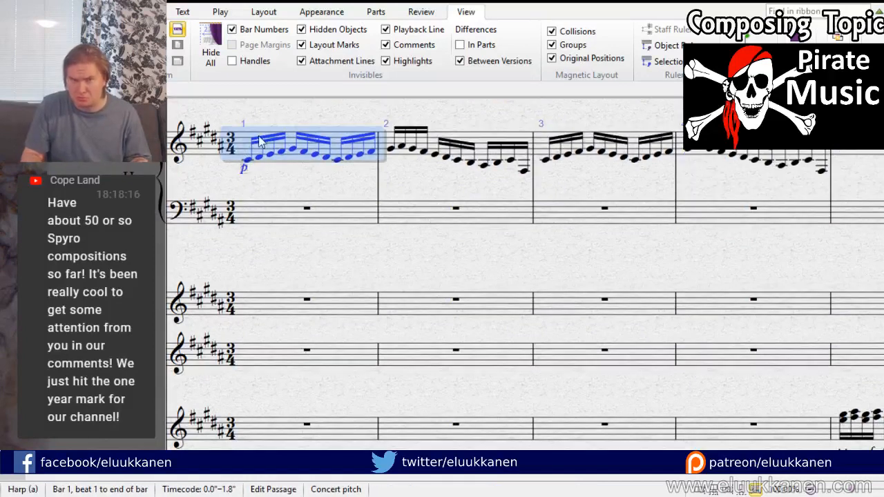
pyautogui.press('Escape')
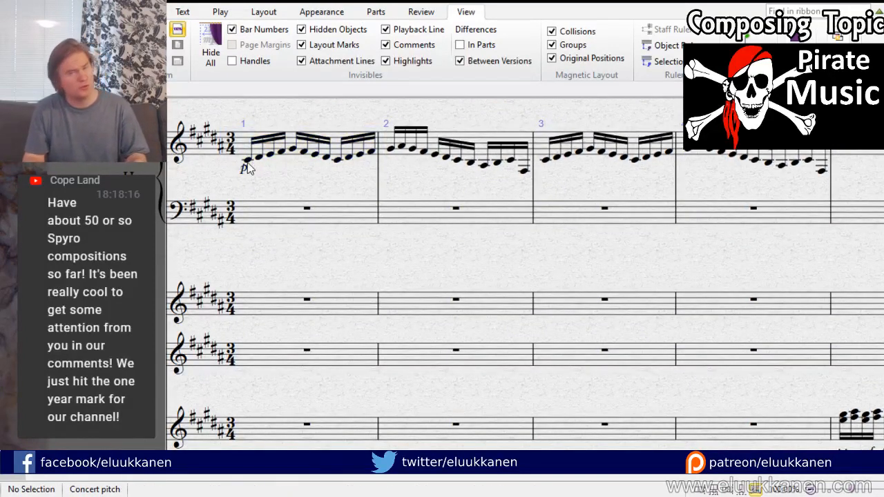
pyautogui.click(247, 169)
# Step: Enter a C#4 sixteenth note at the start of bar 1 on the first staff below the harp
pyautogui.moveTo(322, 265); pyautogui.dragTo(335, 192)
pyautogui.click(264, 244)
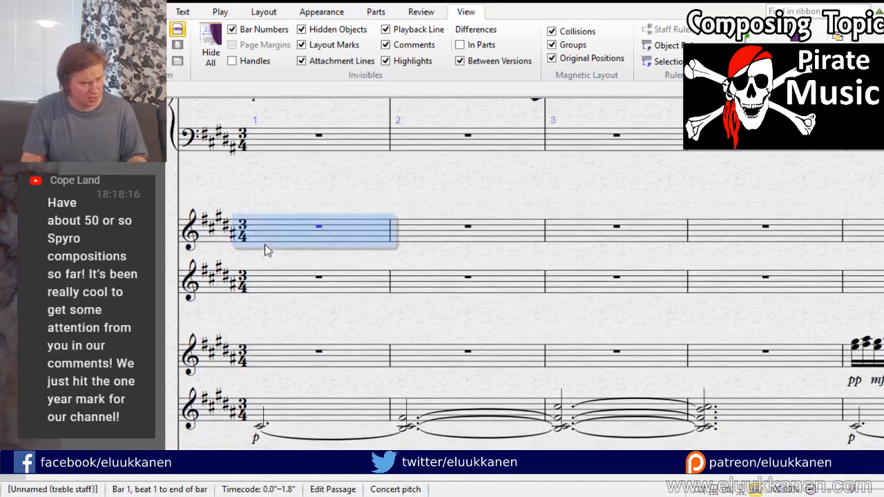
pyautogui.press('c')
pyautogui.click(263, 252)
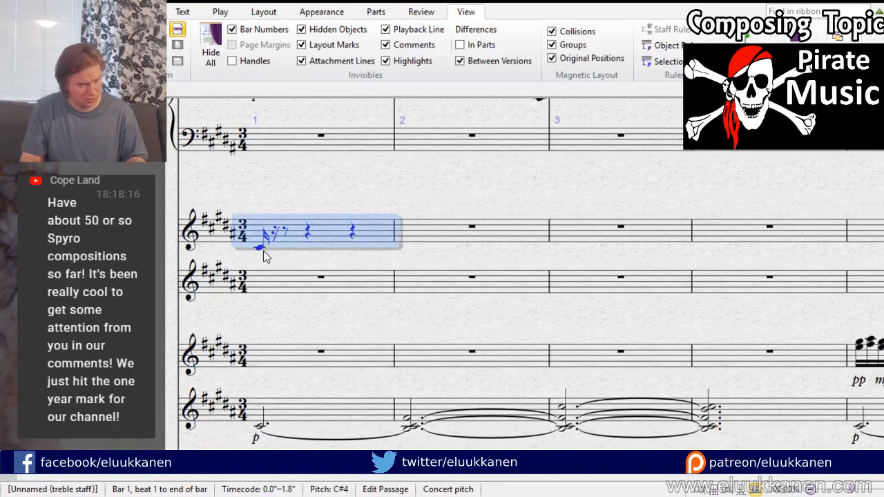
# Step: Move the C#4 in bar 1 to the staff beneath by copying it there and clearing the original bar
pyautogui.click(268, 283)
pyautogui.click(293, 236)
pyautogui.click(291, 243)
pyautogui.keyDown('alt'); pyautogui.click(294, 276); pyautogui.keyUp('alt')
pyautogui.click(332, 231)
pyautogui.press('Delete')
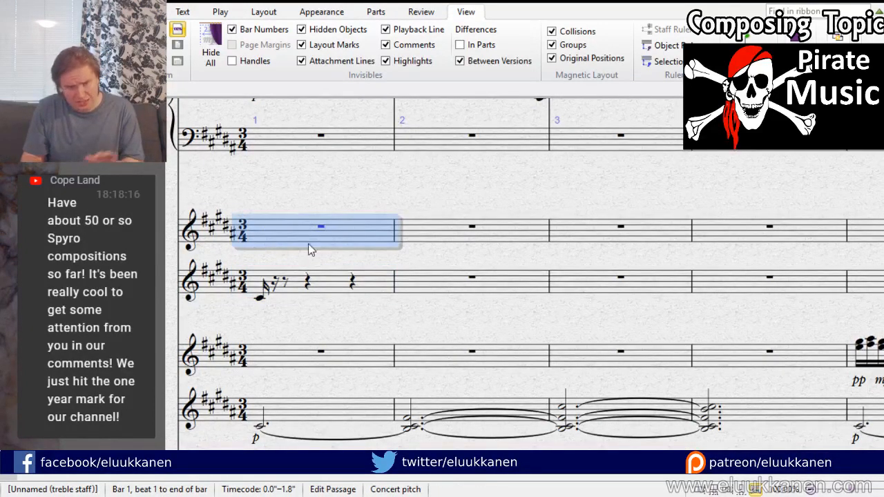
# Step: Make the bar 1 C#4 on the second staff below the harp a dotted half note and add a sixth above it
pyautogui.click(298, 284)
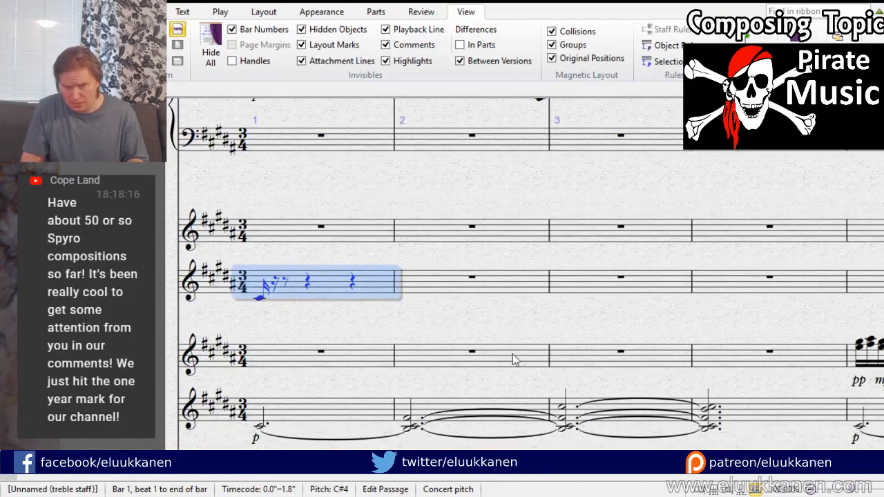
pyautogui.press('5')
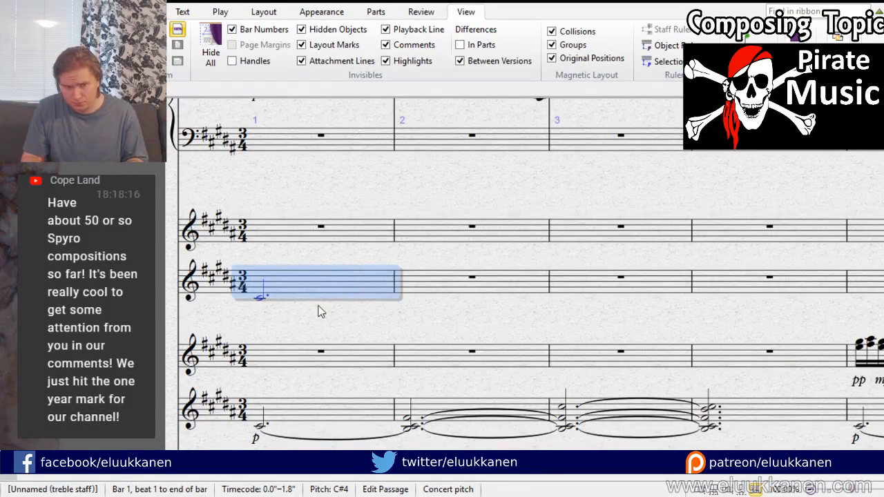
pyautogui.press('6')
# Step: Copy the dotted half-note chord to bar 1 of the first staff below the harp
pyautogui.click(268, 287)
pyautogui.click(282, 238)
pyautogui.hotkey('ctrl', 'v')
pyautogui.press('Escape')
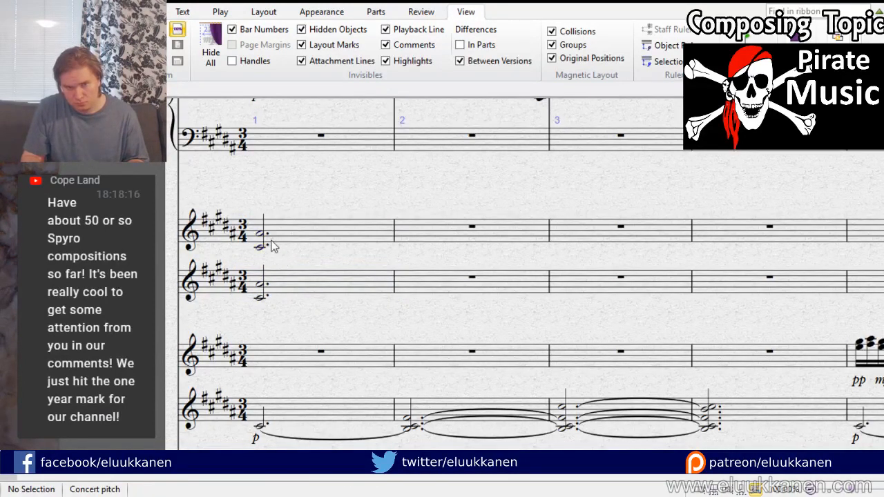
# Step: Delete the A#4 from the upper copied chord and clear bar 1 of the staff beneath it
pyautogui.click(260, 234)
pyautogui.press('Delete')
pyautogui.click(289, 288)
pyautogui.press('Delete')
pyautogui.press('Escape')
# Step: Repeat the dotted half-note C#4 from bar 1 into bar 2 on the first staff below the harp
pyautogui.click(260, 246)
pyautogui.click(321, 243)
pyautogui.click(432, 242)
pyautogui.click(324, 231)
pyautogui.press('r')
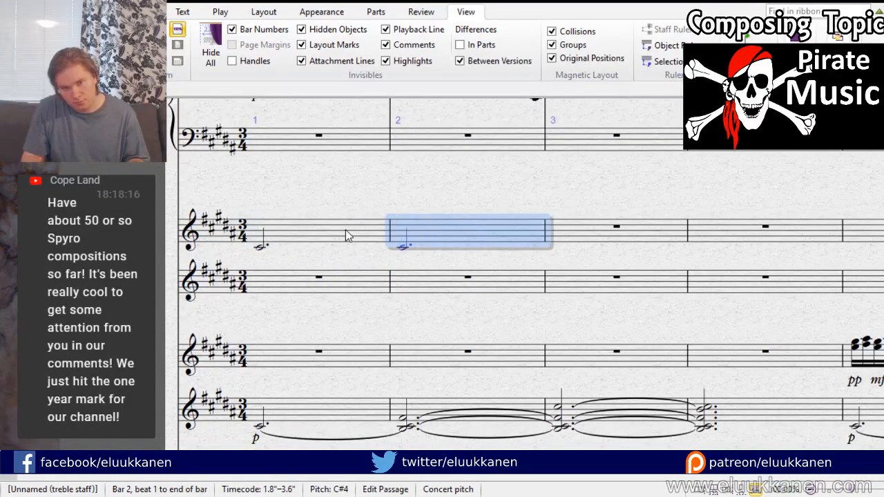
# Step: Try to slur the bar 1 C#4 to the bar 2 note on the first staff below the harp
pyautogui.click(345, 229)
pyautogui.press('s')
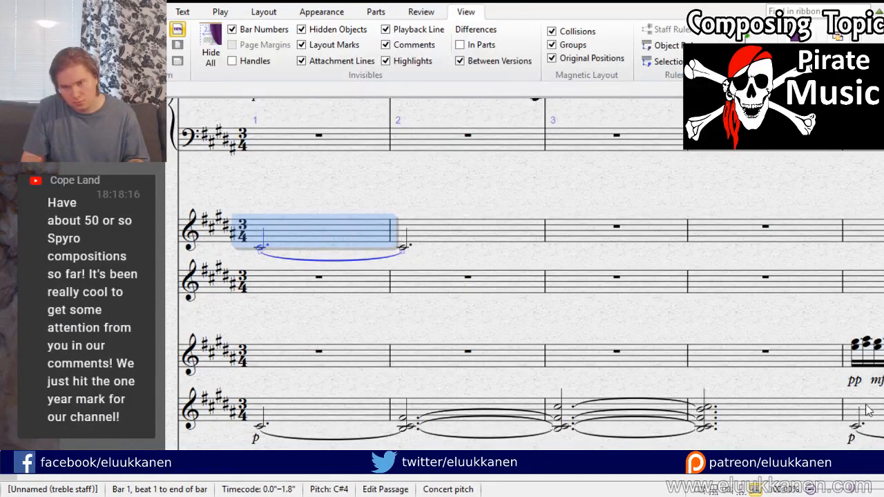
pyautogui.hotkey('ctrl', 'z')
# Step: Continue the dotted half notes through bars 3 and 4, lowering the pitch to B3 in both bars
pyautogui.click(439, 238)
pyautogui.press('r')
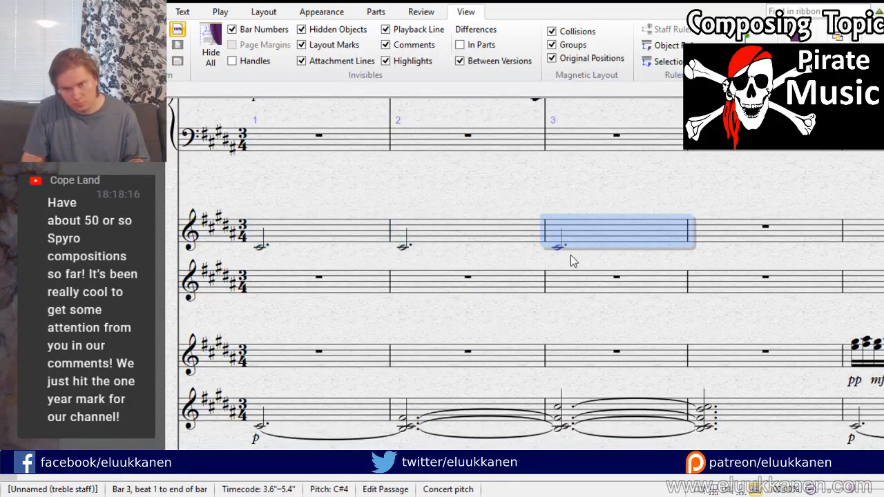
pyautogui.click(560, 249)
pyautogui.press('Down')
pyautogui.keyDown('alt'); pyautogui.click(704, 237); pyautogui.keyUp('alt')
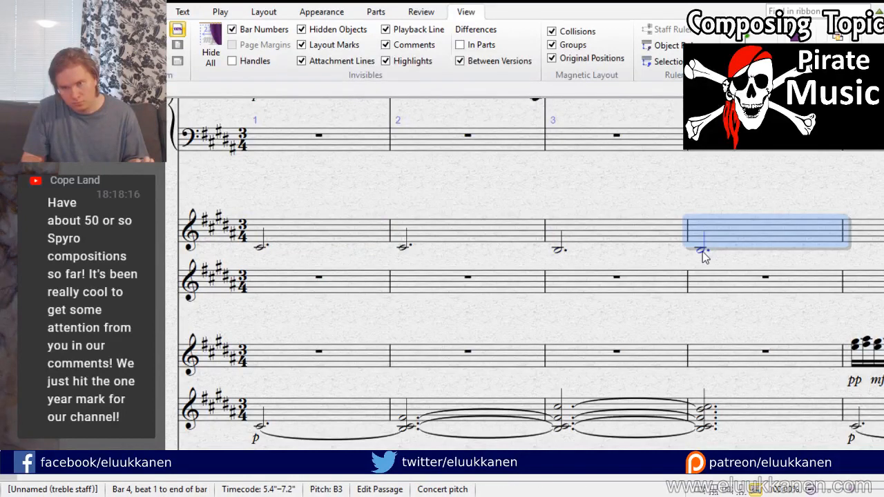
pyautogui.click(702, 251)
# Step: Copy the four dotted half notes from bars 1–4 into bars 5–8 on the same staff
pyautogui.click(398, 232)
pyautogui.keyDown('shift'); pyautogui.click(702, 213); pyautogui.keyUp('shift')
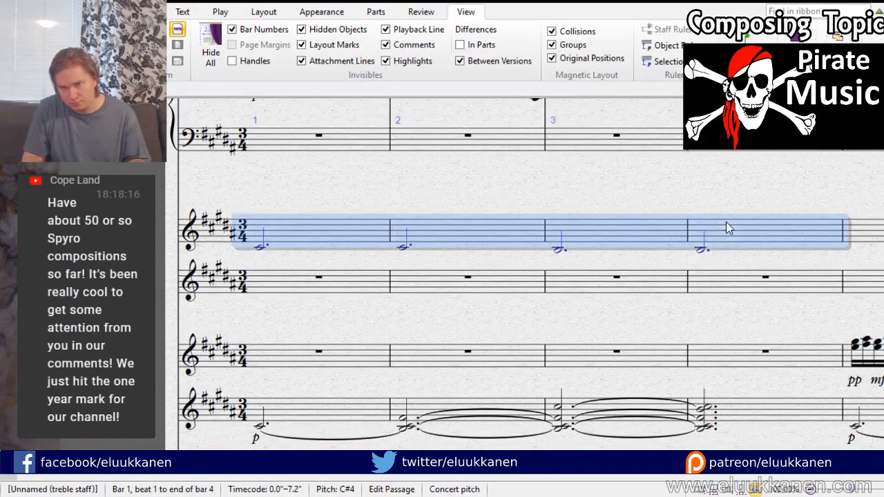
pyautogui.hscroll(10, 484, 228)
pyautogui.click(298, 224)
pyautogui.hotkey('shift', 'Right')
pyautogui.hotkey('shift', 'Right')
pyautogui.hotkey('shift', 'Right')
# Step: Copy the harp's treble-staff bars 1–4, including the p dynamic, into bars 5–8
pyautogui.moveTo(187, 174); pyautogui.dragTo(542, 407)
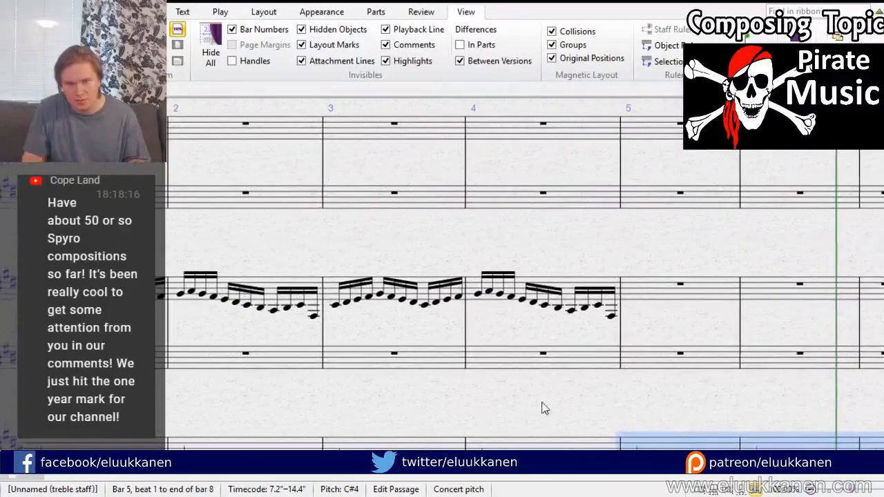
pyautogui.click(557, 285)
pyautogui.click(568, 283)
pyautogui.moveTo(425, 249); pyautogui.dragTo(586, 243)
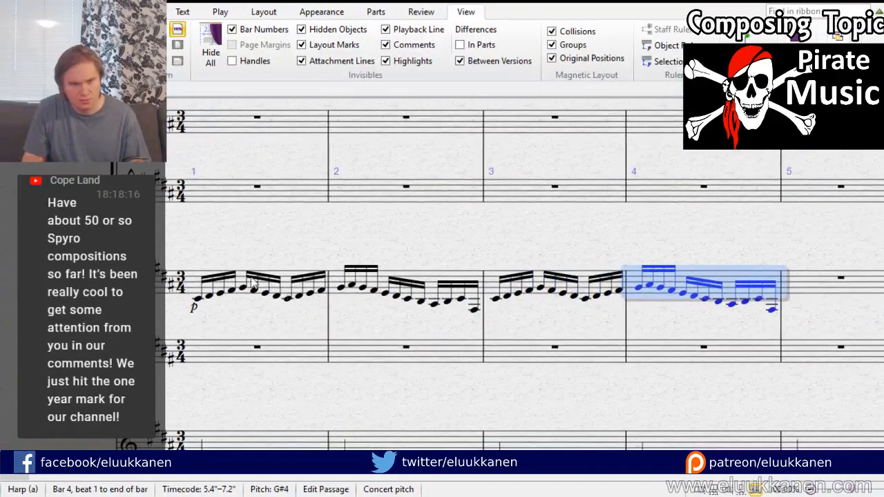
pyautogui.keyDown('shift'); pyautogui.click(288, 278); pyautogui.keyUp('shift')
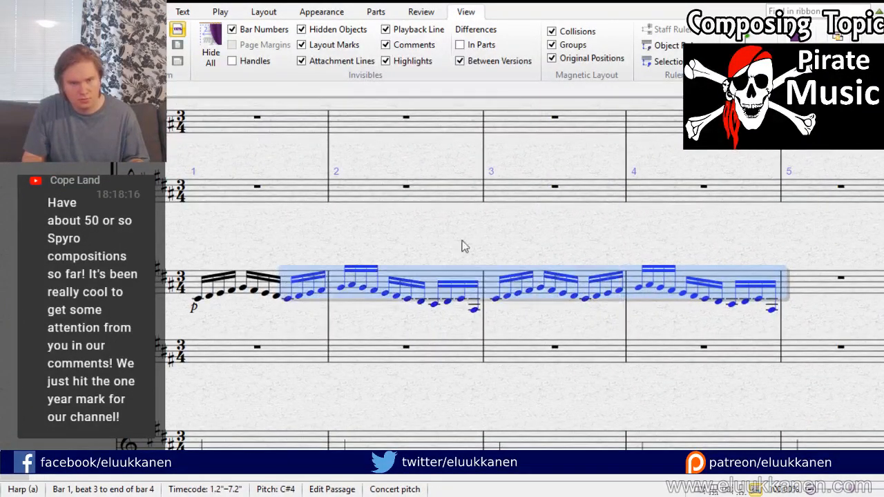
pyautogui.keyDown('shift'); pyautogui.click(289, 274); pyautogui.keyUp('shift')
pyautogui.moveTo(342, 231); pyautogui.dragTo(41, 172)
pyautogui.keyDown('alt'); pyautogui.click(383, 222); pyautogui.keyUp('alt')
pyautogui.moveTo(238, 290); pyautogui.dragTo(613, 160)
# Step: Play back the score from the beginning into bar 8 to hear the new parts
pyautogui.press('Escape')
pyautogui.hotkey('ctrl', '[')
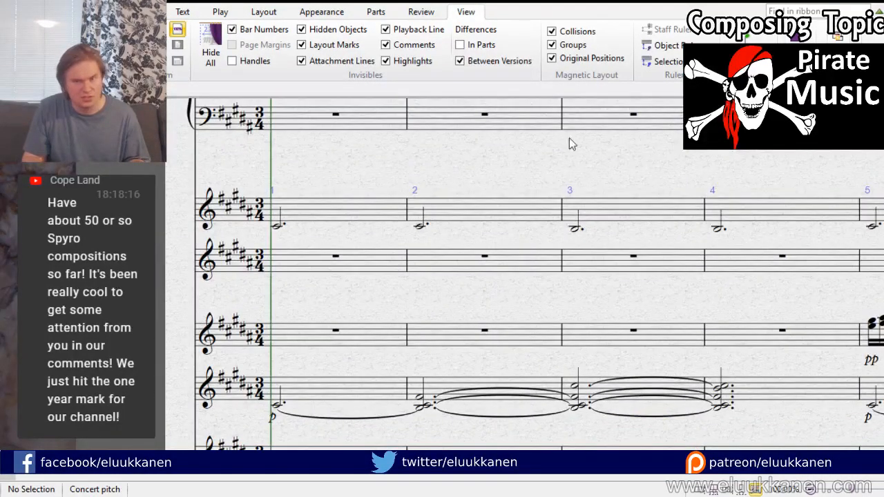
pyautogui.press('space')
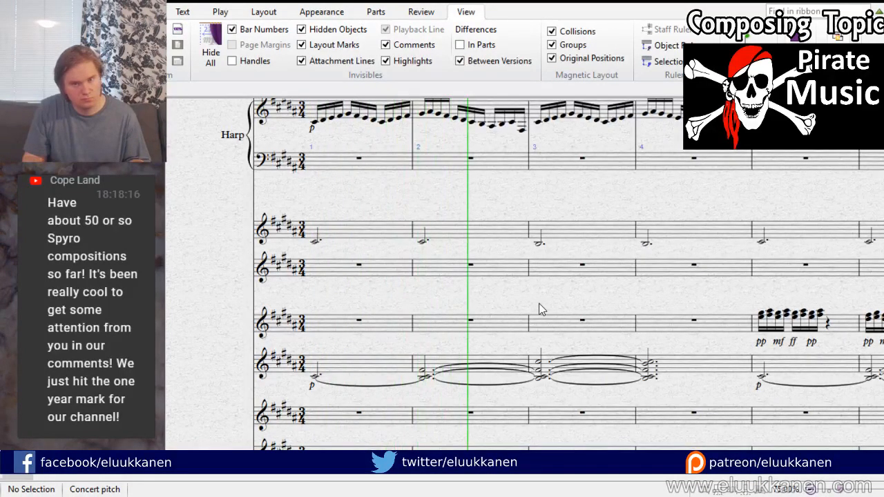
pyautogui.moveTo(588, 276); pyautogui.dragTo(262, 355)
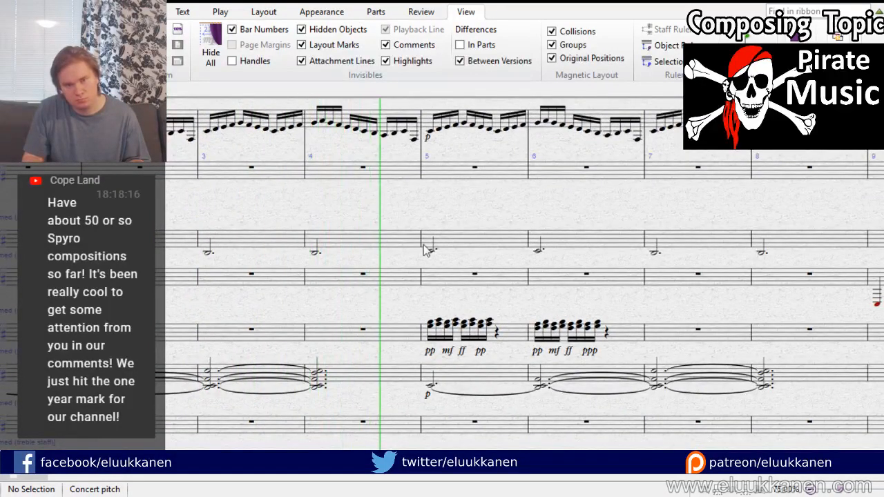
pyautogui.moveTo(474, 203); pyautogui.dragTo(294, 240)
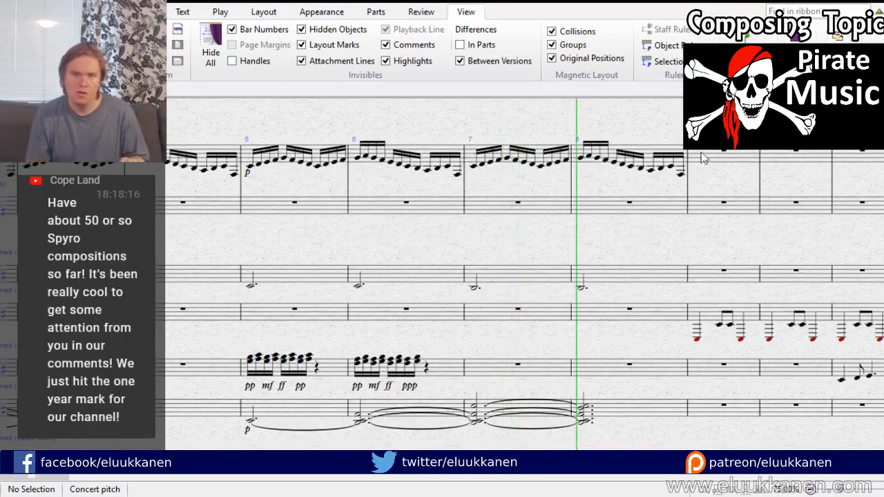
pyautogui.press('space')
# Step: Change the last dynamic under the sixteenth-note chords in bar 6 to pp
pyautogui.doubleClick(407, 421)
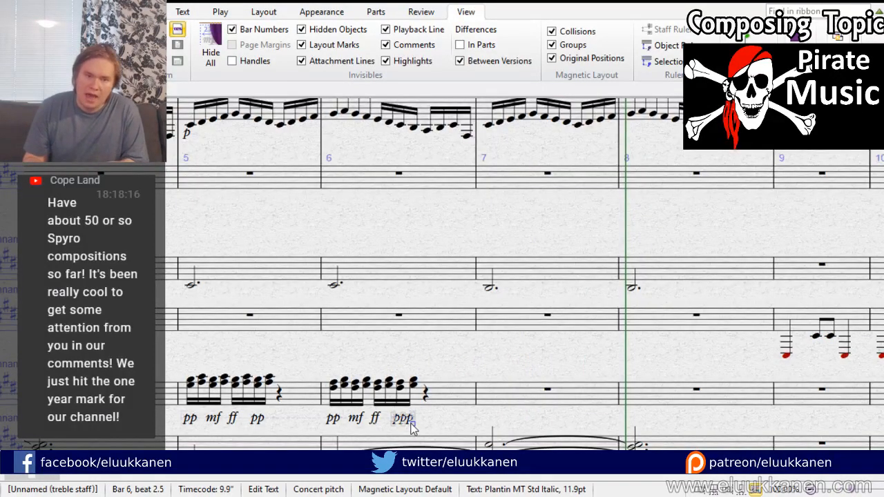
pyautogui.click(448, 422)
pyautogui.doubleClick(408, 422)
pyautogui.press('BackSpace')
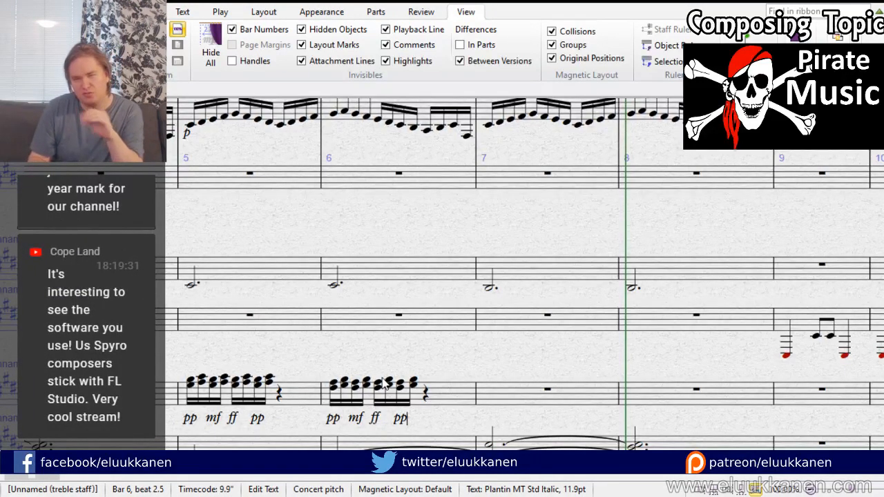
# Step: Copy the dotted half notes in bars 1–4 of the first staff below the harp to the bassoon staff
pyautogui.moveTo(202, 219); pyautogui.dragTo(511, 240)
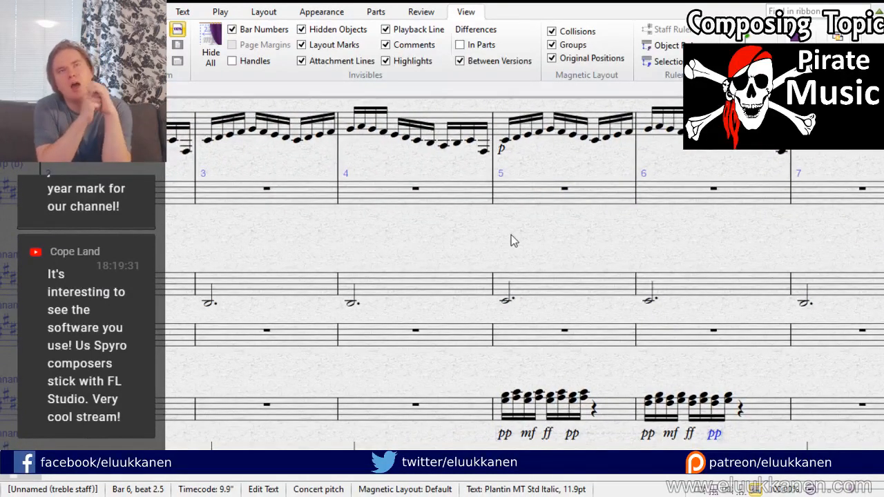
pyautogui.moveTo(204, 231); pyautogui.dragTo(615, 243)
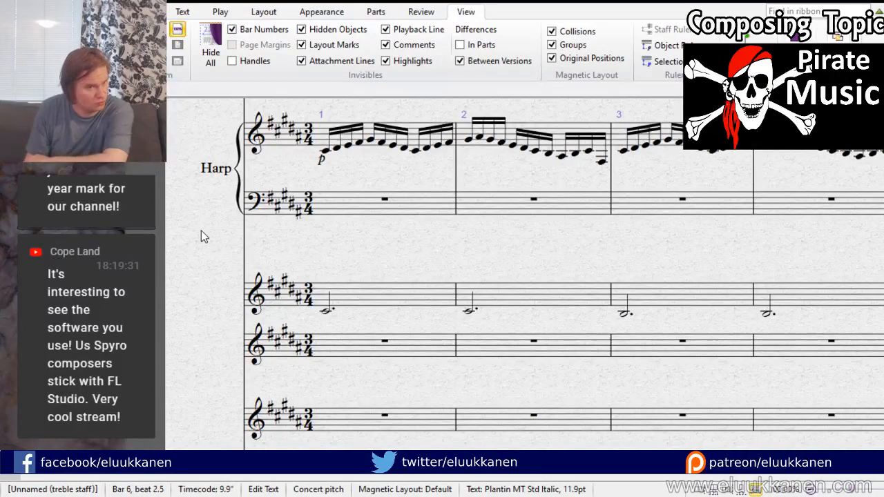
pyautogui.moveTo(543, 293); pyautogui.dragTo(489, 152)
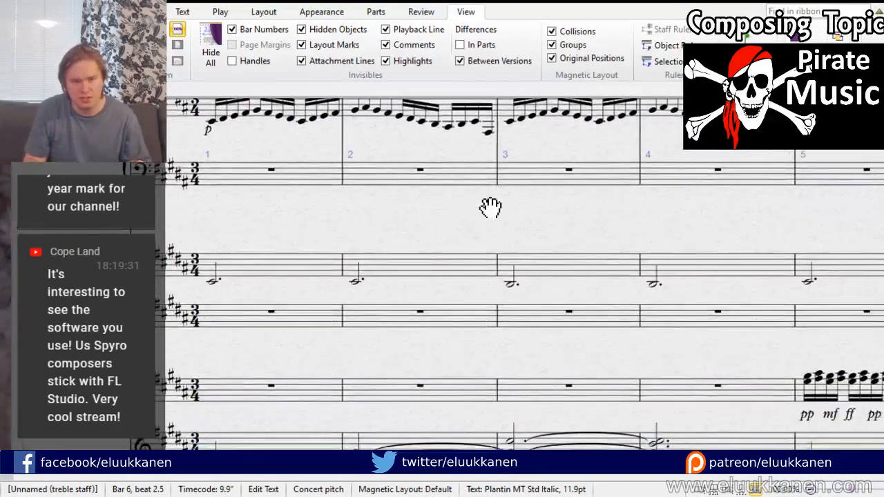
pyautogui.click(269, 194)
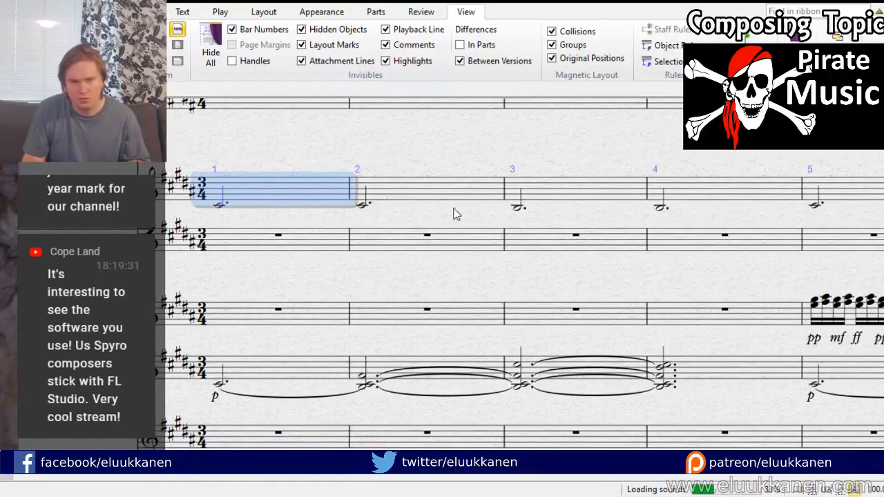
pyautogui.keyDown('shift'); pyautogui.click(683, 196); pyautogui.keyUp('shift')
pyautogui.scroll(5, 228, 322)
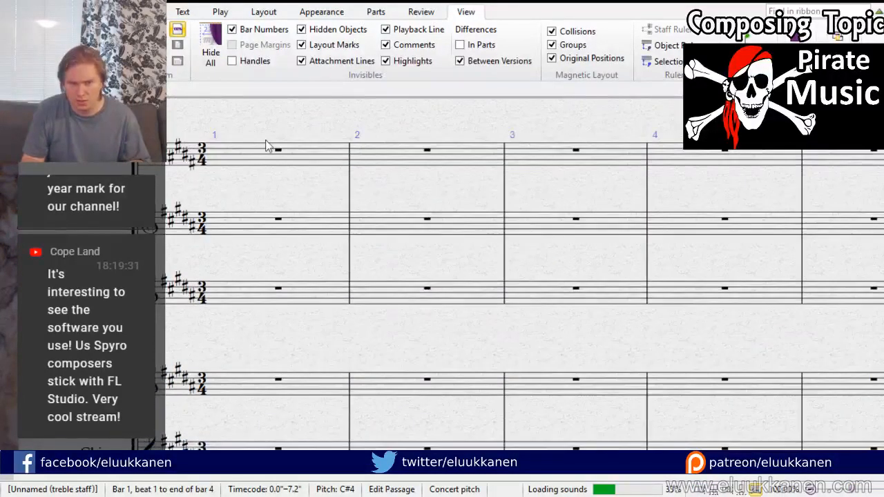
pyautogui.keyDown('alt'); pyautogui.click(244, 151); pyautogui.keyUp('alt')
pyautogui.click(220, 195)
pyautogui.click(362, 191)
pyautogui.click(286, 172)
pyautogui.click(273, 211)
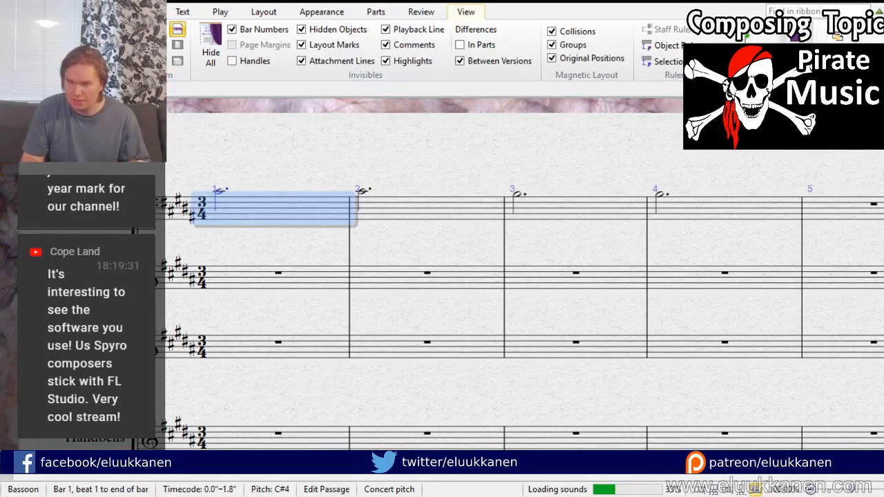
# Step: Assign the M. G. playback device to the remaining unallocated instrument strips in the mixer, and close the mixer
pyautogui.press('m')
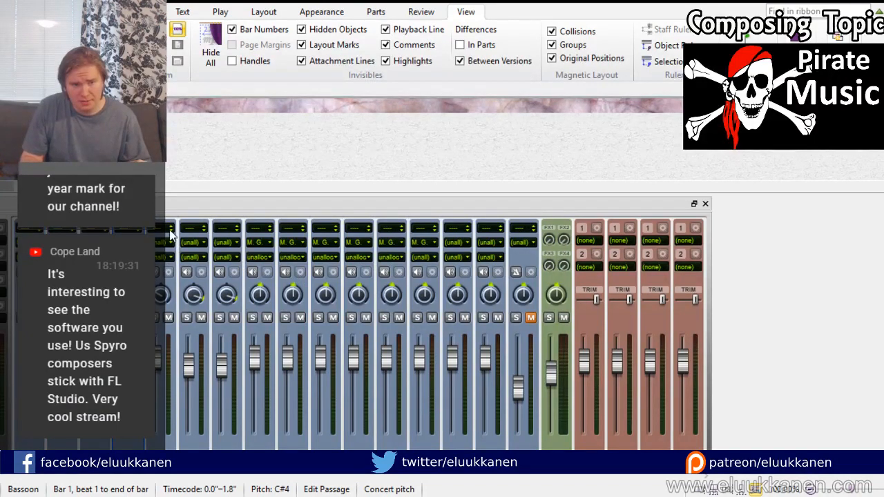
pyautogui.click(203, 245)
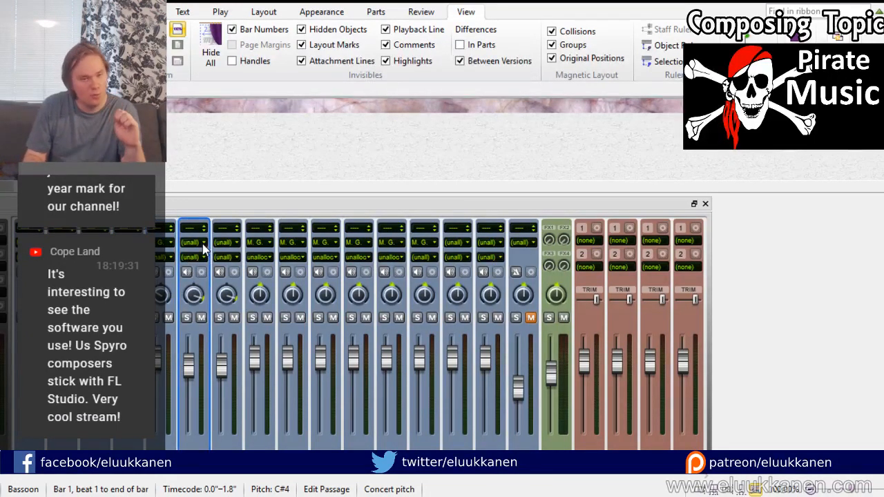
pyautogui.click(233, 254)
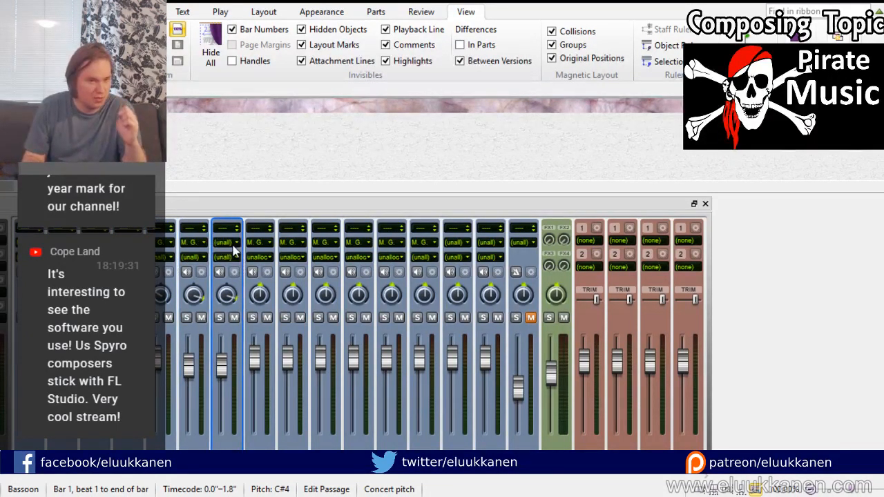
pyautogui.click(278, 274)
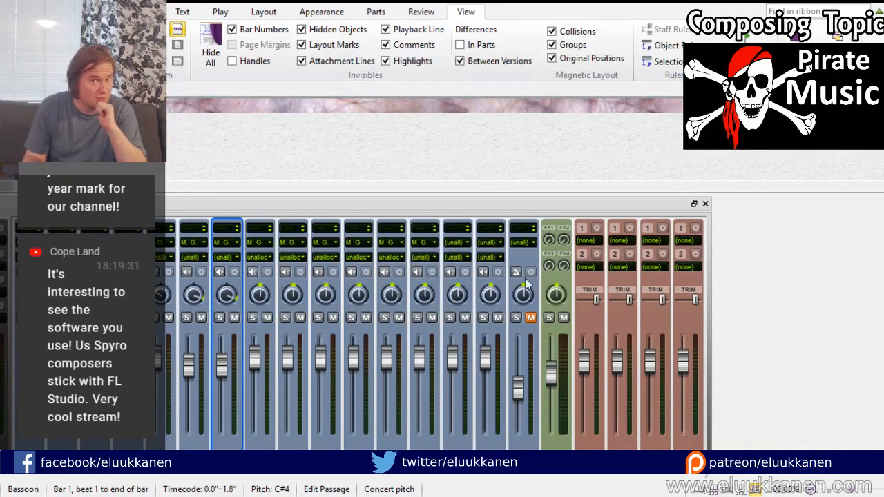
pyautogui.click(705, 204)
# Step: Repeat the bassoon's dotted half notes from bars 1–4 in bars 5–8
pyautogui.moveTo(223, 233); pyautogui.dragTo(250, 227)
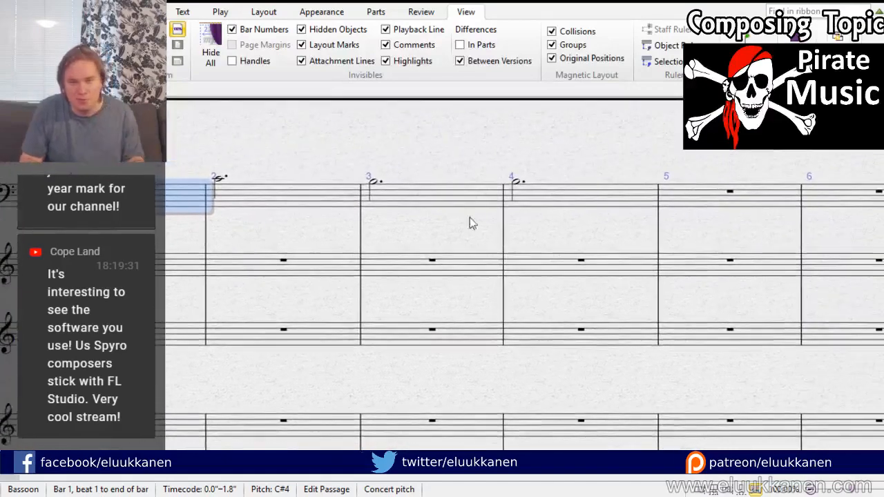
pyautogui.keyDown('shift'); pyautogui.click(555, 200); pyautogui.keyUp('shift')
pyautogui.moveTo(597, 250); pyautogui.dragTo(29, 316)
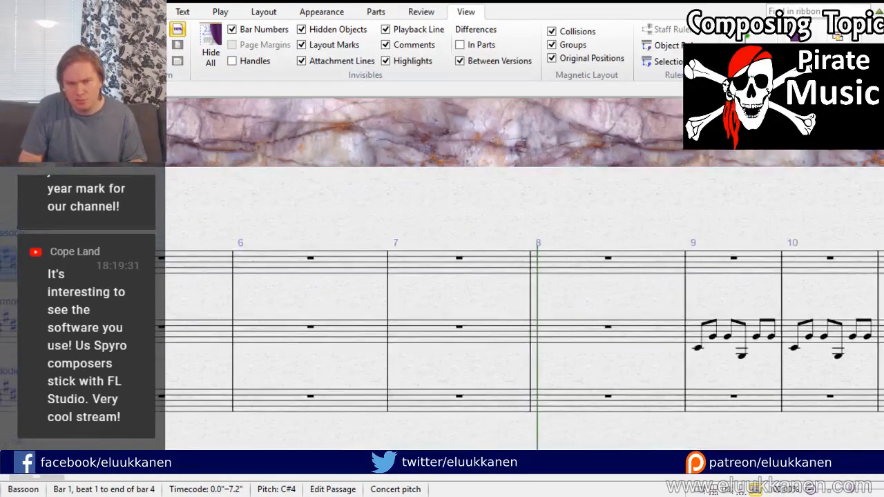
pyautogui.press('r')
# Step: Play back the score from the beginning into bar 2 to hear the bassoon part
pyautogui.moveTo(134, 225); pyautogui.dragTo(781, 195)
pyautogui.moveTo(128, 410); pyautogui.dragTo(370, 107)
pyautogui.moveTo(241, 332); pyautogui.dragTo(100, 496)
pyautogui.moveTo(319, 242); pyautogui.dragTo(413, 80)
pyautogui.moveTo(501, 231); pyautogui.dragTo(584, 1)
pyautogui.moveTo(824, 273); pyautogui.dragTo(758, 255)
pyautogui.hotkey('ctrl', '[')
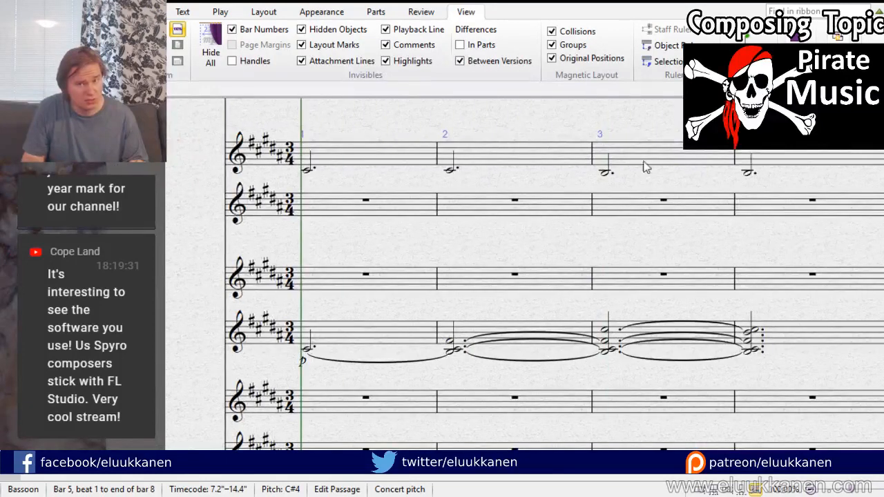
pyautogui.hotkey('ctrl', '-')
pyautogui.press('space')
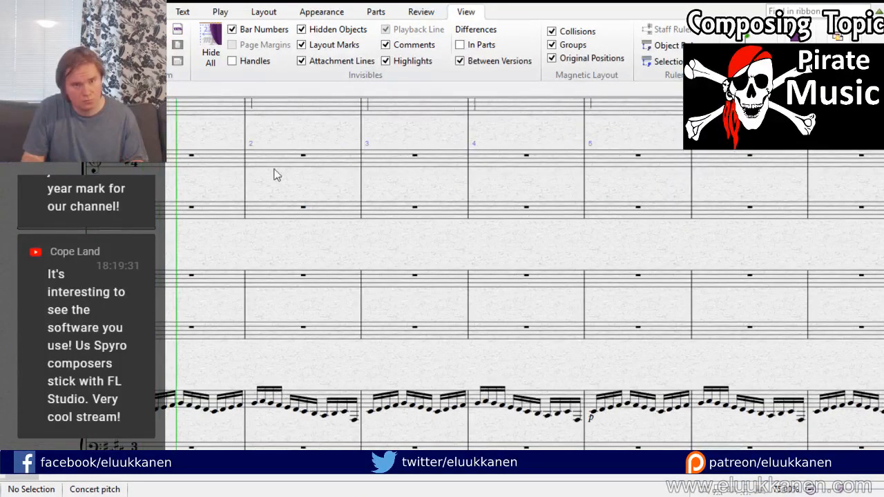
pyautogui.moveTo(511, 145); pyautogui.dragTo(601, 317)
pyautogui.press('space')
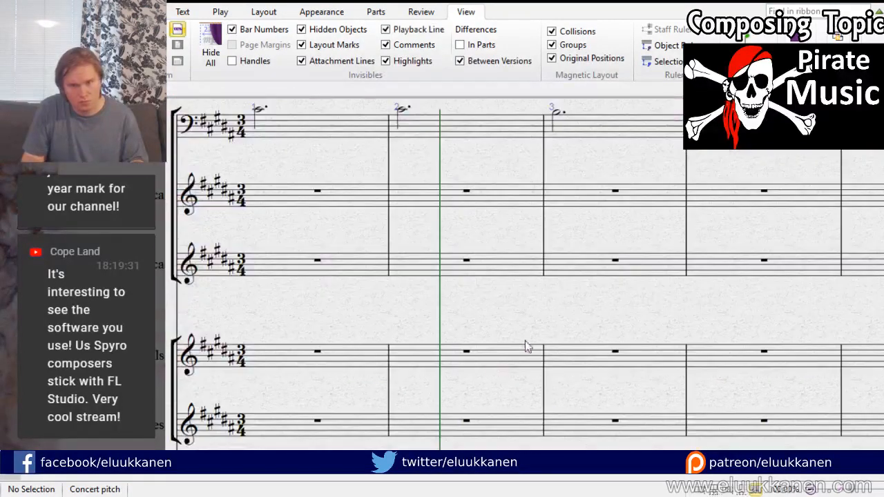
# Step: Transpose the bassoon's dotted half notes in bars 1–8 down an octave
pyautogui.moveTo(352, 127); pyautogui.dragTo(106, 206)
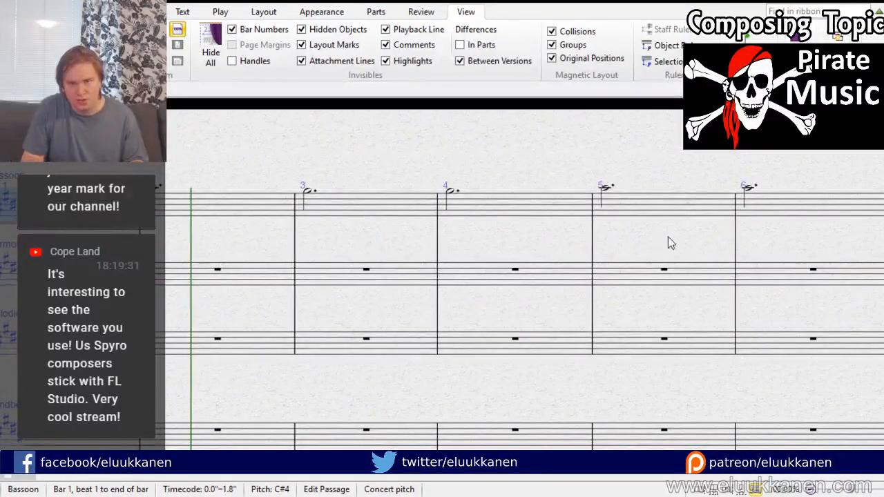
pyautogui.moveTo(667, 237); pyautogui.dragTo(299, 249)
pyautogui.moveTo(697, 252); pyautogui.dragTo(522, 278)
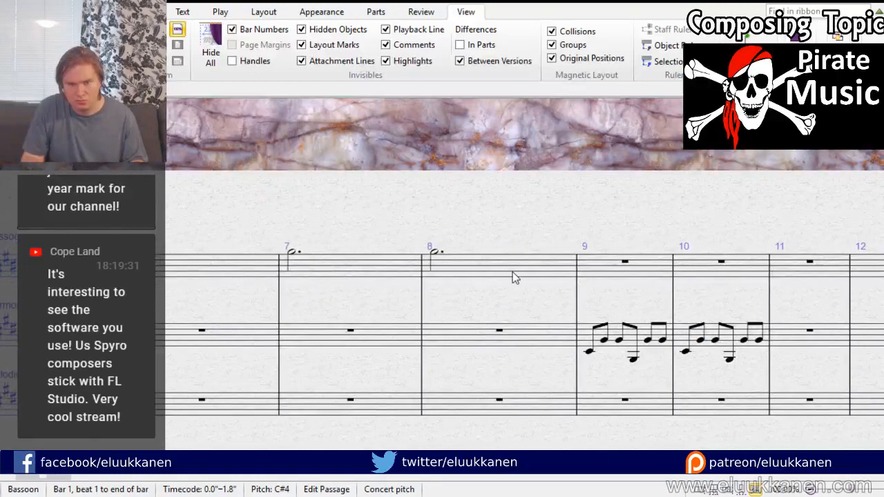
pyautogui.keyDown('shift'); pyautogui.click(512, 272); pyautogui.keyUp('shift')
pyautogui.click(69, 12)
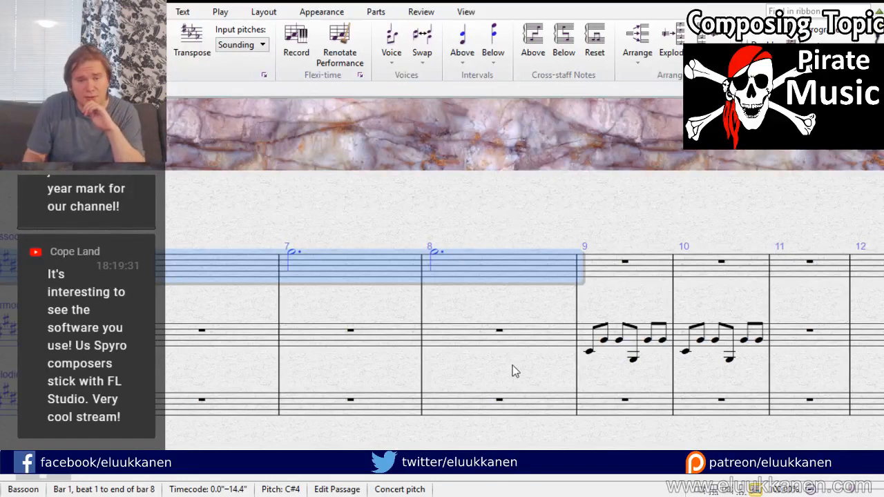
pyautogui.hotkey('ctrl', 'Down')
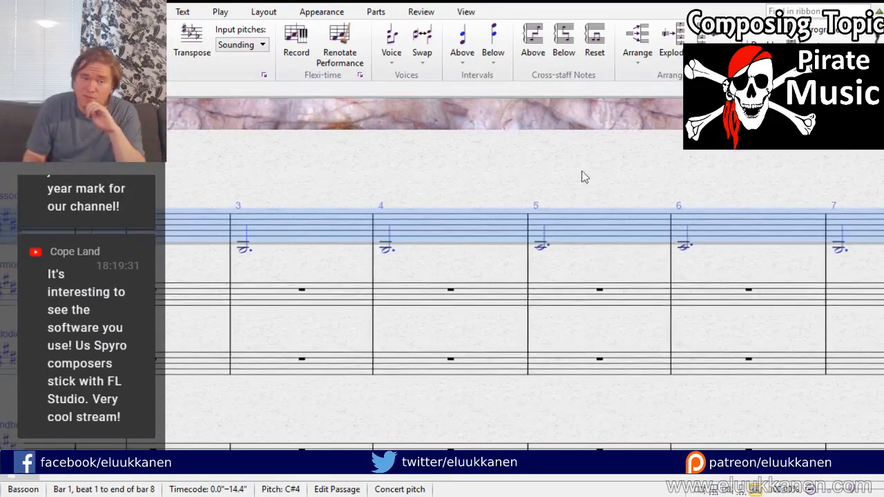
# Step: Play back the score from the beginning into bar 7 to hear the harp with the lowered bassoon
pyautogui.moveTo(241, 189); pyautogui.dragTo(735, 218)
pyautogui.moveTo(458, 195); pyautogui.dragTo(404, 36)
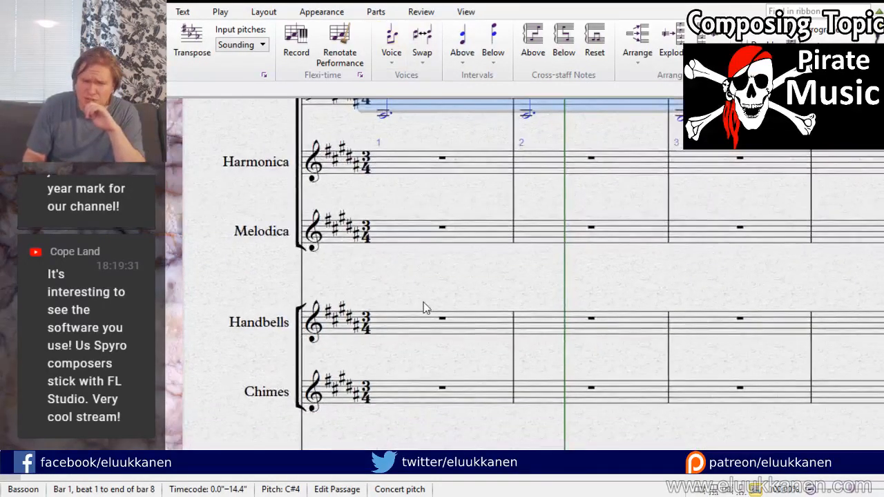
pyautogui.moveTo(425, 312); pyautogui.dragTo(392, 64)
pyautogui.click(523, 365)
pyautogui.moveTo(523, 372); pyautogui.dragTo(457, 321)
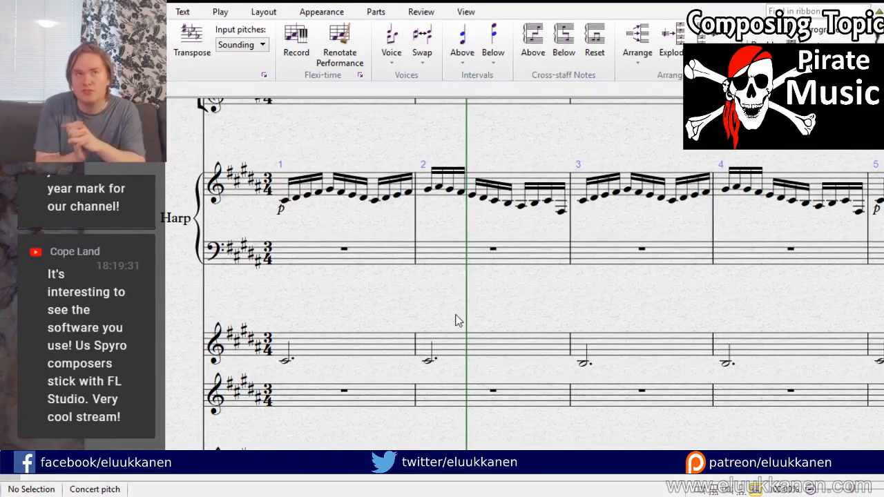
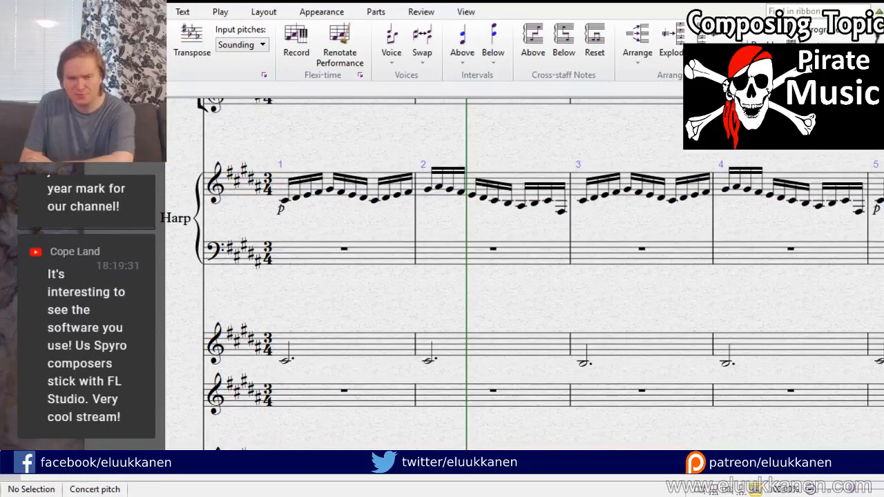
pyautogui.moveTo(461, 314); pyautogui.dragTo(474, 270)
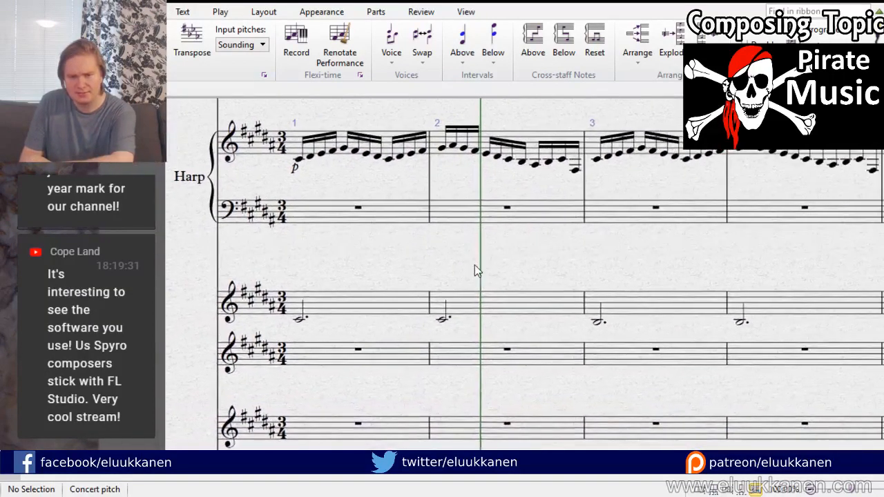
pyautogui.hotkey('ctrl', '[')
pyautogui.press('space')
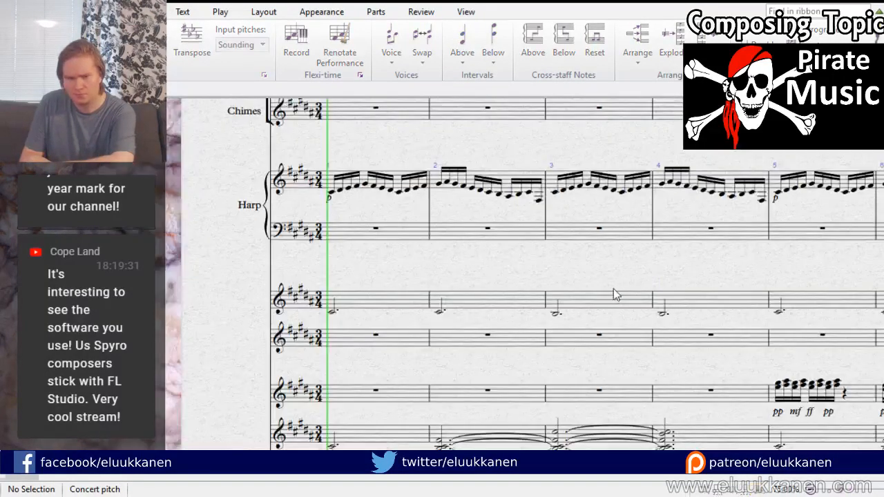
pyautogui.moveTo(687, 270); pyautogui.dragTo(466, 316)
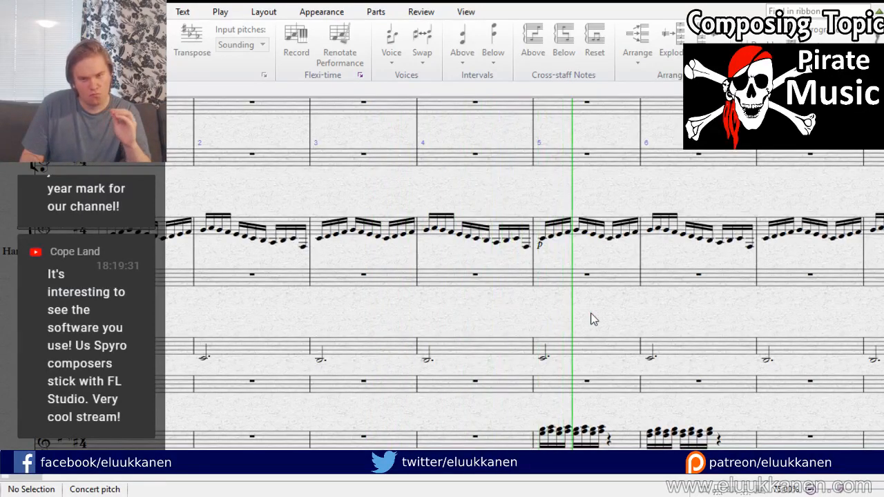
pyautogui.moveTo(674, 301); pyautogui.dragTo(557, 306)
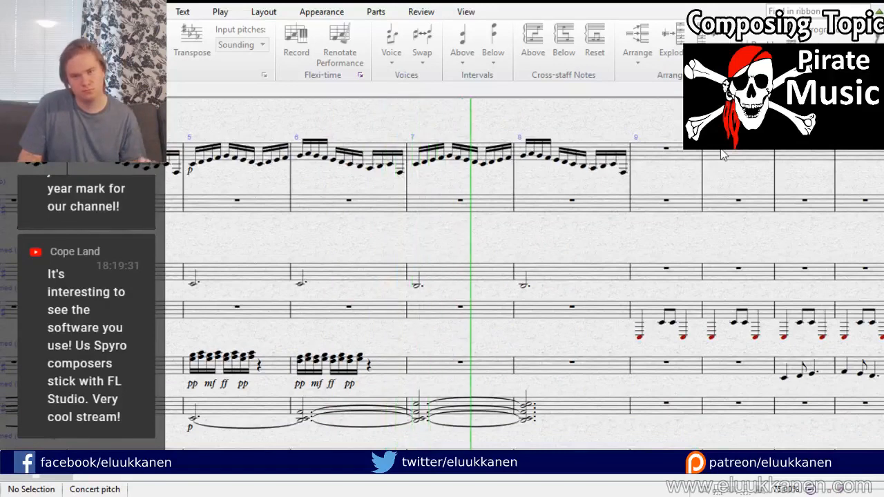
pyautogui.press('space')
# Step: Copy bar 5's sixteenth-note chords with their dynamics into bar 7, and lower the first two chords there by two scale steps
pyautogui.click(219, 399)
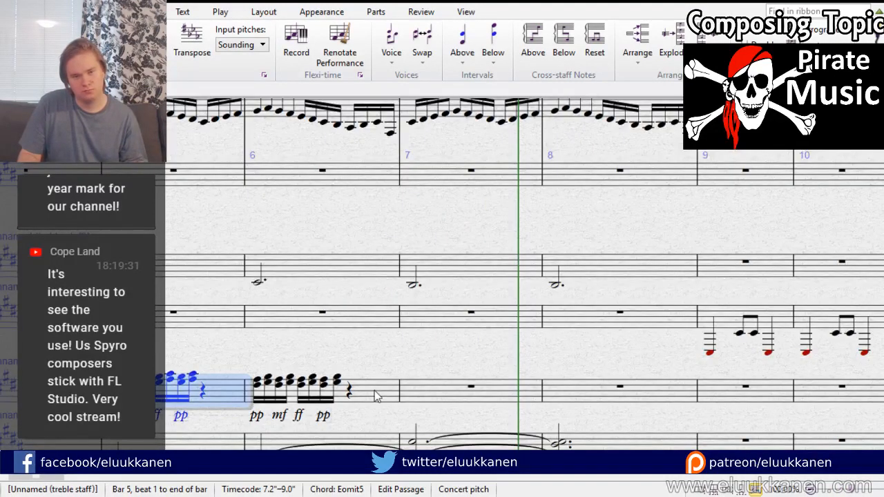
pyautogui.keyDown('alt'); pyautogui.click(441, 397); pyautogui.keyUp('alt')
pyautogui.click(413, 385)
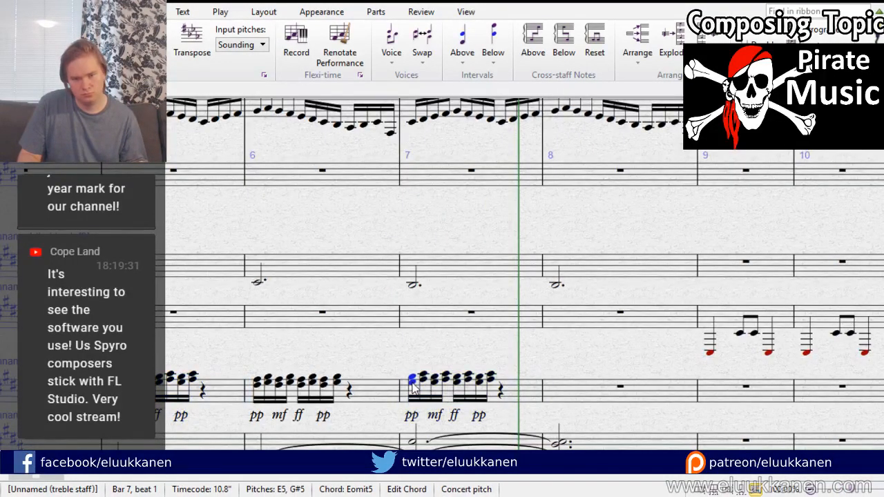
pyautogui.press('Down')
pyautogui.click(423, 384)
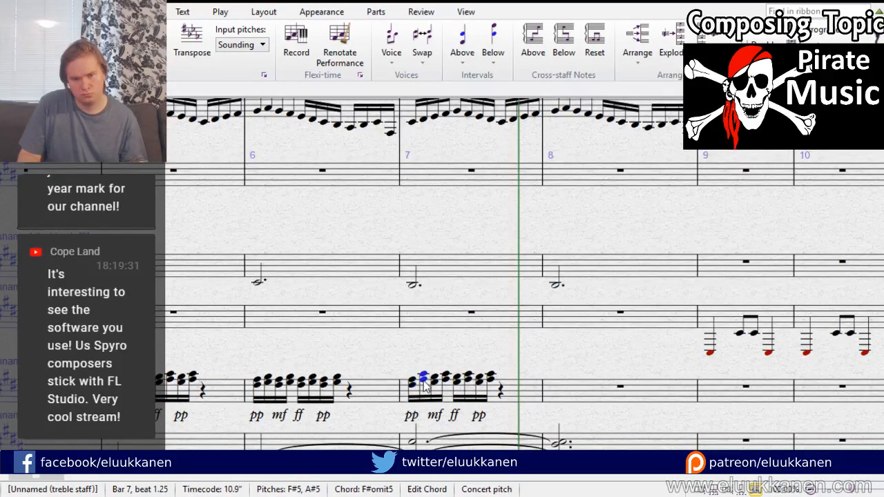
pyautogui.click(414, 386)
pyautogui.press('Down')
pyautogui.click(424, 380)
pyautogui.doubleClick(424, 379)
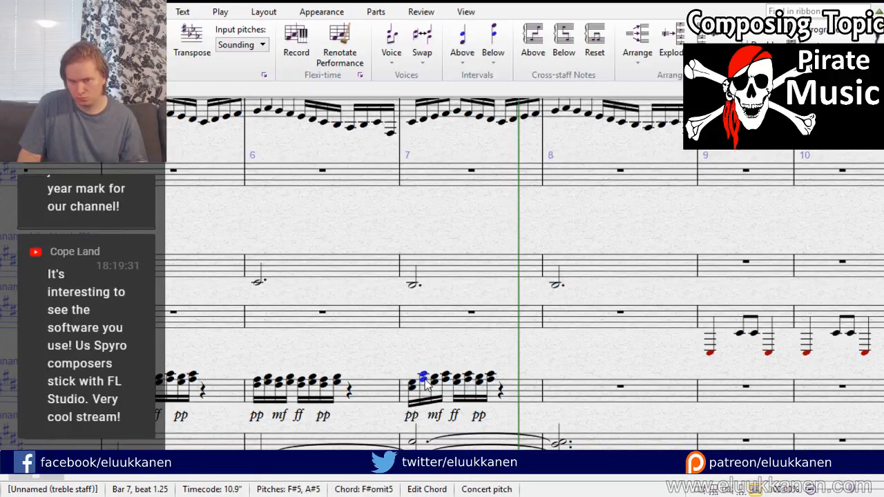
pyautogui.moveTo(424, 379); pyautogui.dragTo(423, 385)
# Step: Copy the two lowered chords at the start of bar 7 over the remaining three pairs of sixteenth-note chords in that bar
pyautogui.click(415, 386)
pyautogui.keyDown('shift'); pyautogui.click(423, 385); pyautogui.keyUp('shift')
pyautogui.hotkey('ctrl', 'c')
pyautogui.click(433, 383)
pyautogui.hotkey('ctrl', 'v')
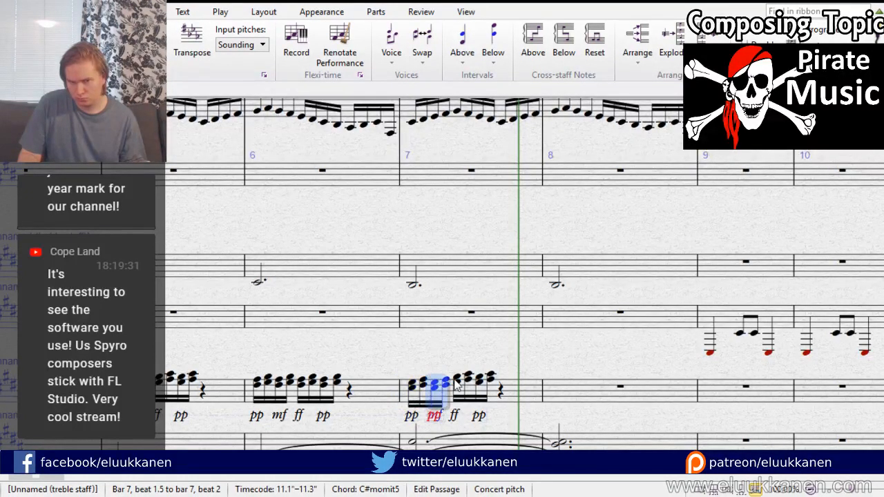
pyautogui.click(456, 382)
pyautogui.hotkey('ctrl', 'v')
pyautogui.click(481, 382)
pyautogui.hotkey('ctrl', 'v')
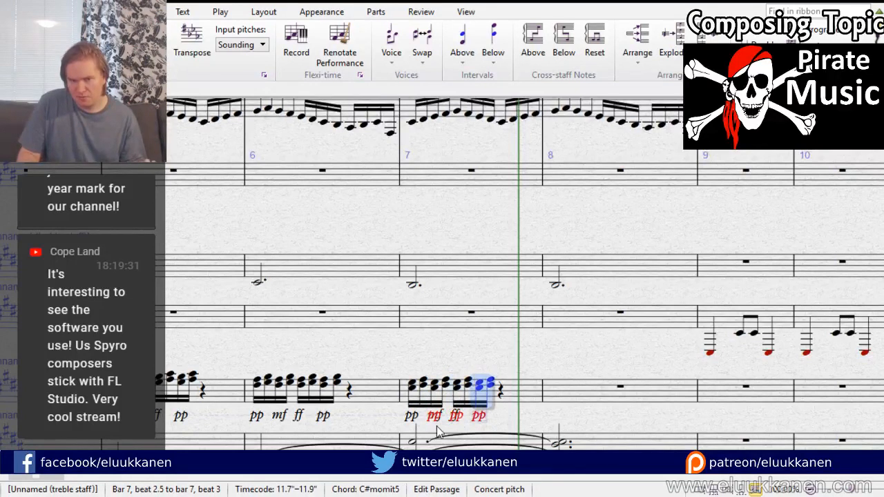
# Step: Delete the duplicate pp markings overlapping the mf and ff under bar 7's chords
pyautogui.moveTo(479, 419); pyautogui.dragTo(513, 419)
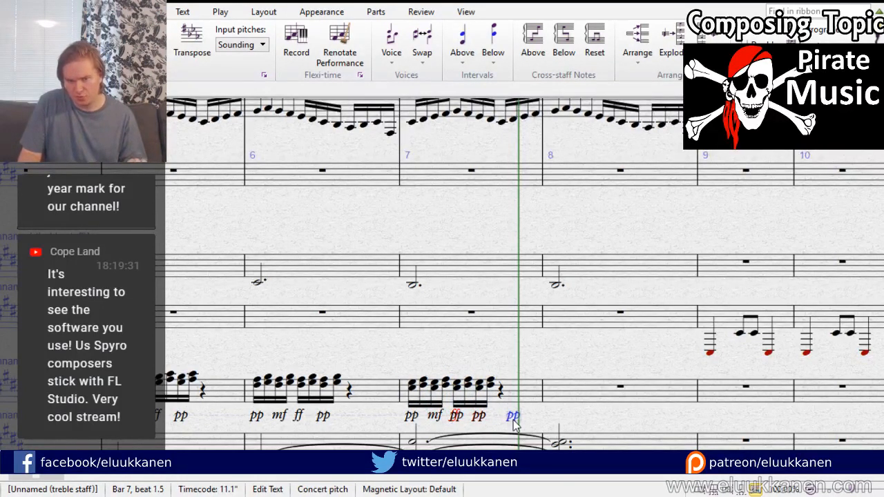
pyautogui.press('Delete')
pyautogui.moveTo(457, 418); pyautogui.dragTo(512, 415)
pyautogui.press('Delete')
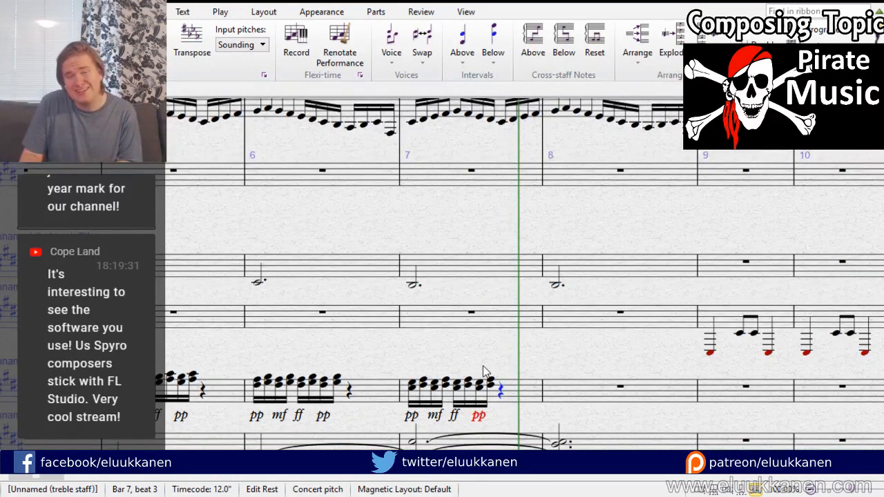
pyautogui.press('Escape')
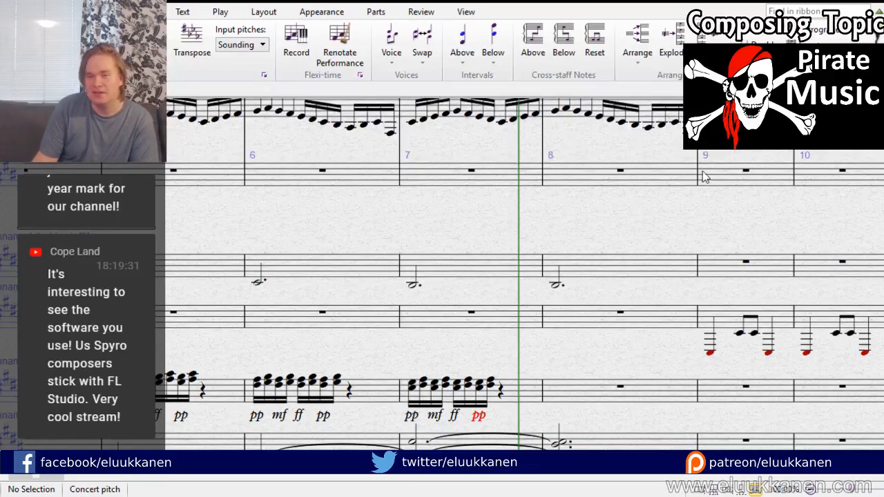
# Step: Play back the score from the beginning through the new bar 7 chords into bar 14
pyautogui.hotkey('ctrl', '[')
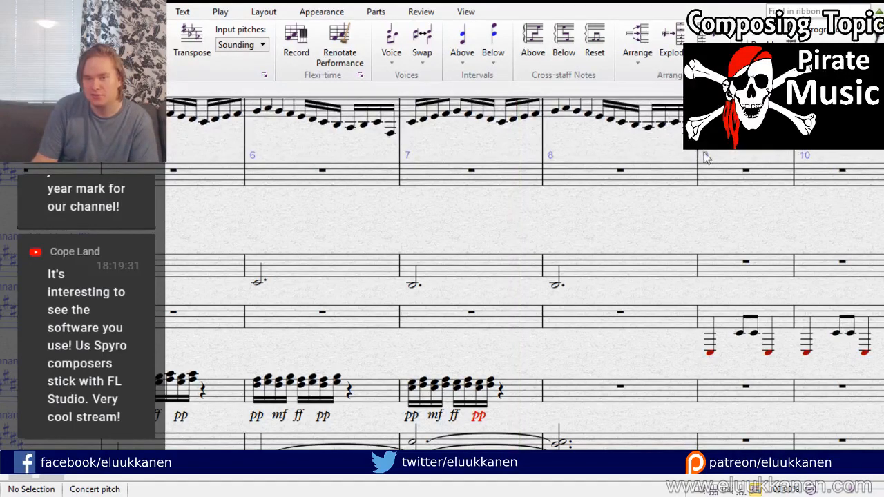
pyautogui.press('space')
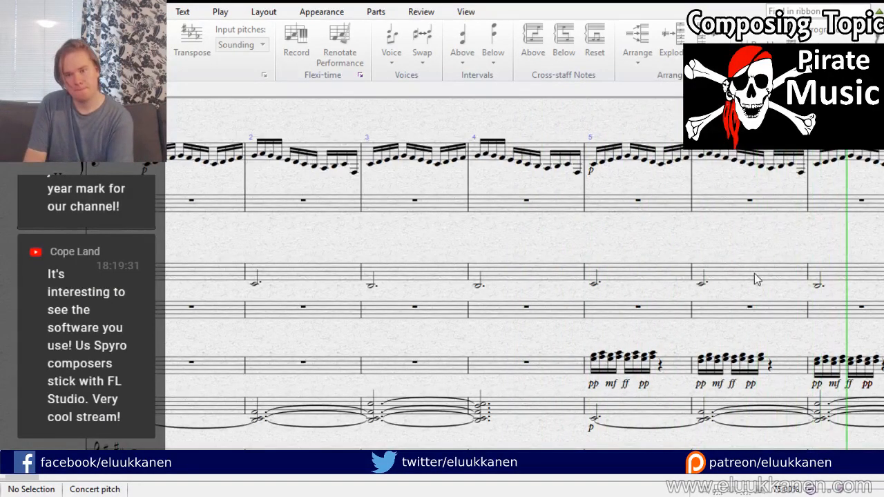
pyautogui.moveTo(703, 258); pyautogui.dragTo(147, 131)
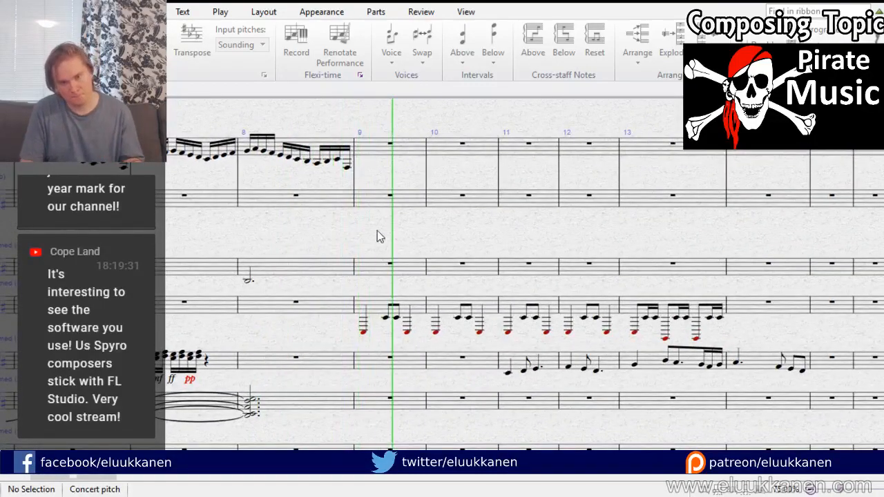
pyautogui.moveTo(460, 353); pyautogui.dragTo(296, 237)
pyautogui.moveTo(356, 230); pyautogui.dragTo(442, 262)
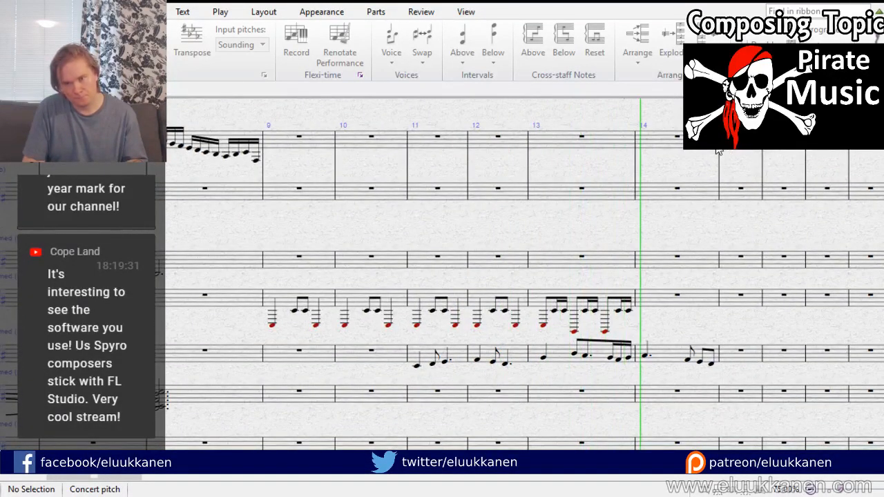
# Step: Add an f dynamic under the first note of the melody in bar 11
pyautogui.moveTo(592, 410); pyautogui.dragTo(598, 300)
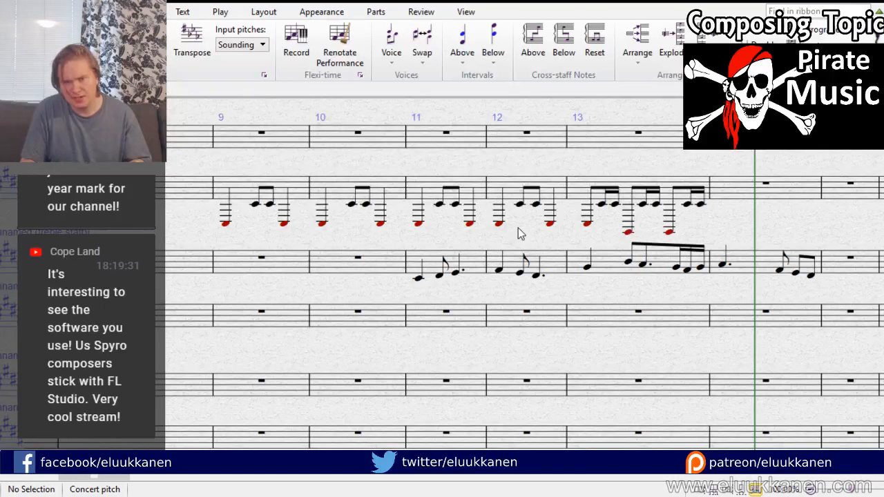
pyautogui.click(408, 298)
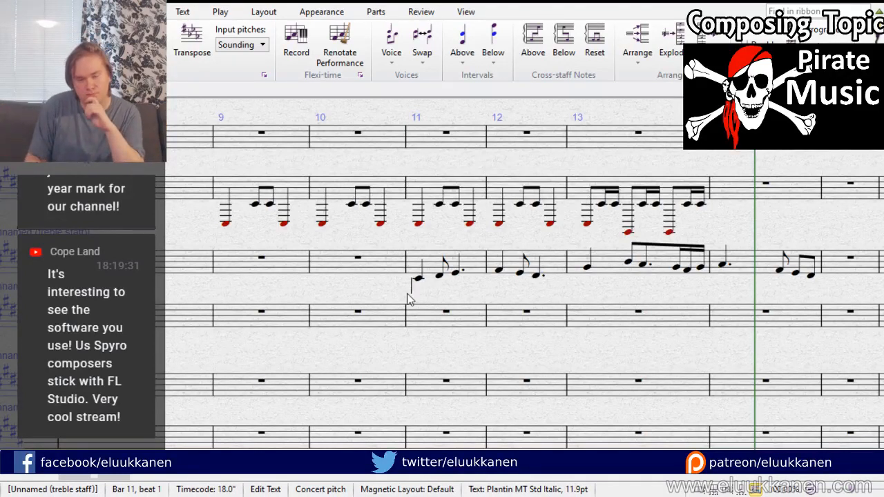
pyautogui.write('f')
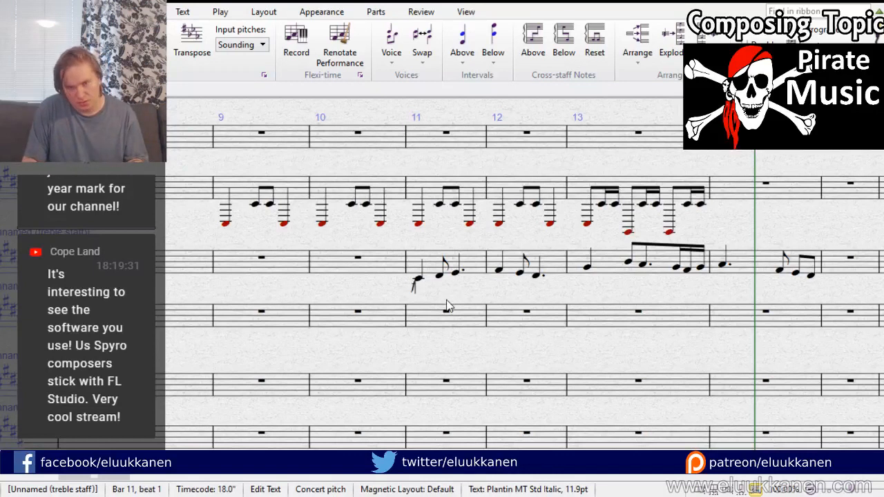
pyautogui.press('Escape')
# Step: Move the four-bar melody, including its f marking, from bars 11–14 to start at bar 9 on the same staff
pyautogui.click(435, 260)
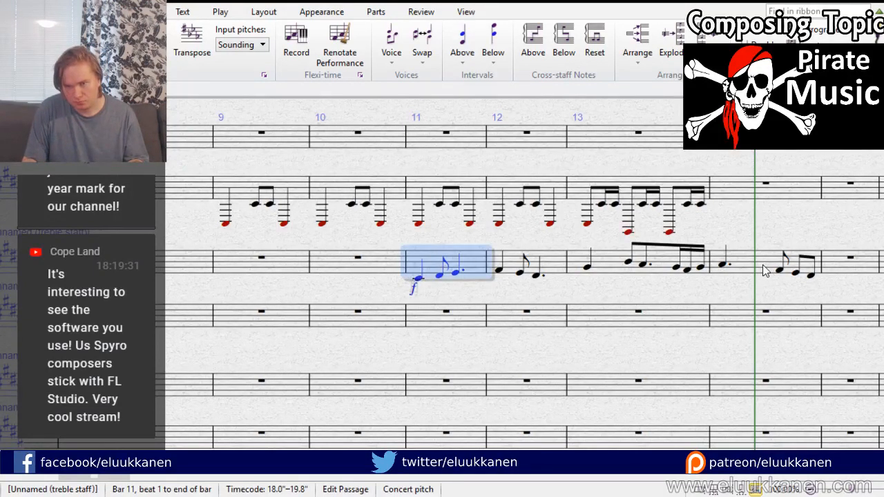
pyautogui.keyDown('shift'); pyautogui.click(794, 263); pyautogui.keyUp('shift')
pyautogui.press('Delete')
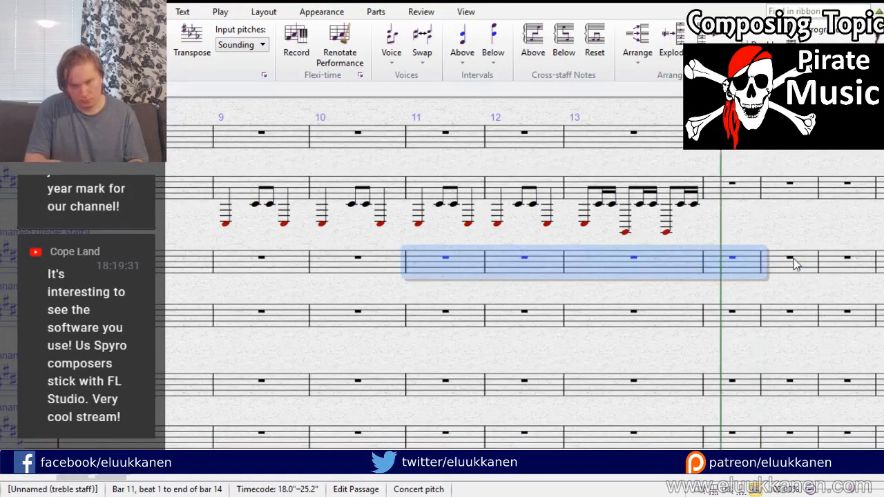
pyautogui.click(252, 261)
pyautogui.hotkey('ctrl', 'v')
# Step: Check the pitches of the moved melody note by note from bar 9 to the start of bar 12
pyautogui.click(227, 279)
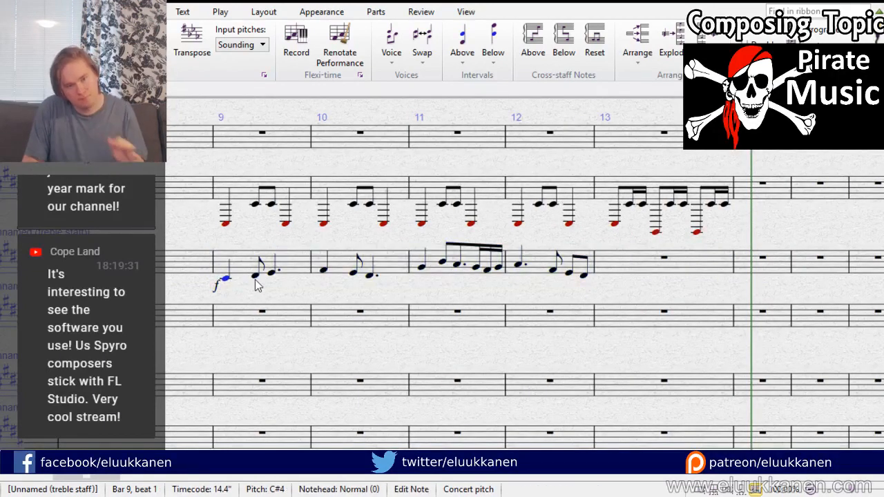
pyautogui.click(272, 272)
pyautogui.click(325, 270)
pyautogui.click(354, 273)
pyautogui.click(371, 276)
pyautogui.click(422, 267)
pyautogui.click(448, 264)
pyautogui.click(460, 263)
pyautogui.click(475, 268)
pyautogui.click(487, 269)
pyautogui.click(497, 266)
pyautogui.click(518, 265)
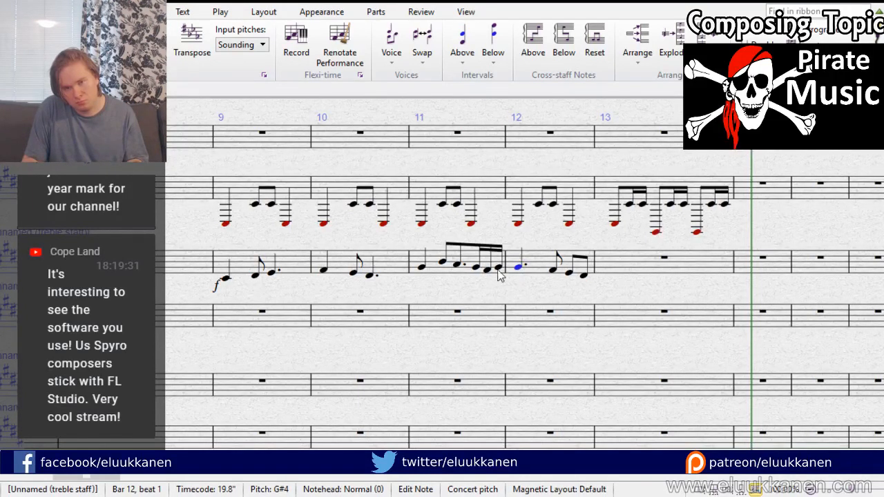
# Step: Recheck the end of bar 11, and replace the bar 12 melody with a single G#4 dotted half note
pyautogui.click(473, 275)
pyautogui.click(476, 267)
pyautogui.click(499, 276)
pyautogui.click(499, 269)
pyautogui.click(518, 267)
pyautogui.press('6')
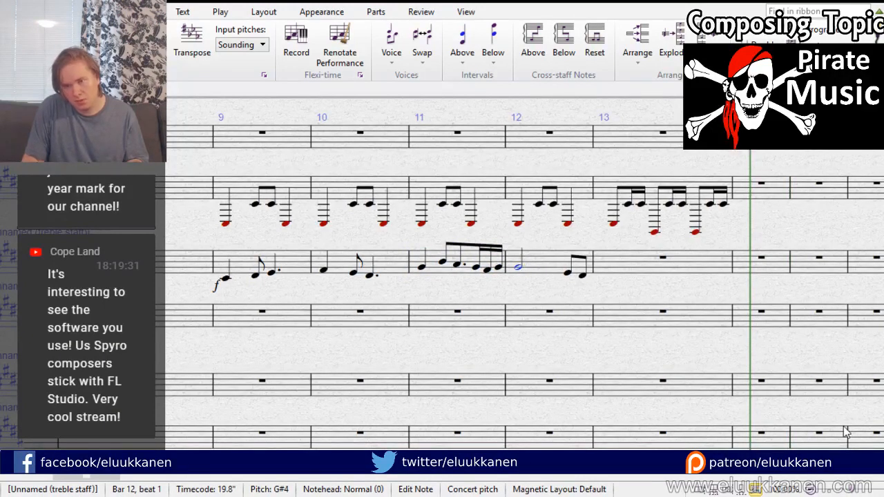
# Step: Copy the melody of bars 9–12 into bars 13–16 on the same staff
pyautogui.click(546, 278)
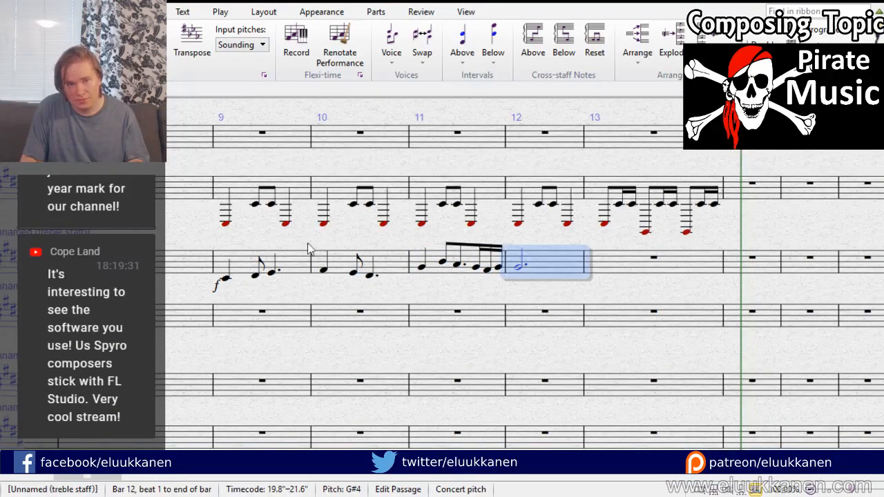
pyautogui.keyDown('shift'); pyautogui.click(296, 274); pyautogui.keyUp('shift')
pyautogui.hotkey('ctrl', 'c')
pyautogui.click(616, 266)
pyautogui.hotkey('ctrl', 'v')
# Step: Reshape bar 15 of the copied melody into a stepwise descending run, and lower bar 16's dotted half note to C#4
pyautogui.moveTo(488, 297); pyautogui.dragTo(280, 348)
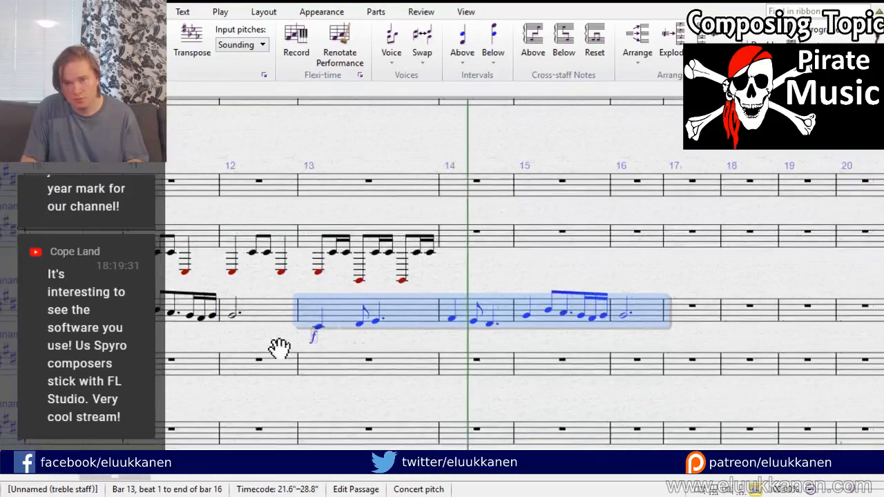
pyautogui.click(577, 315)
pyautogui.click(547, 312)
pyautogui.click(526, 316)
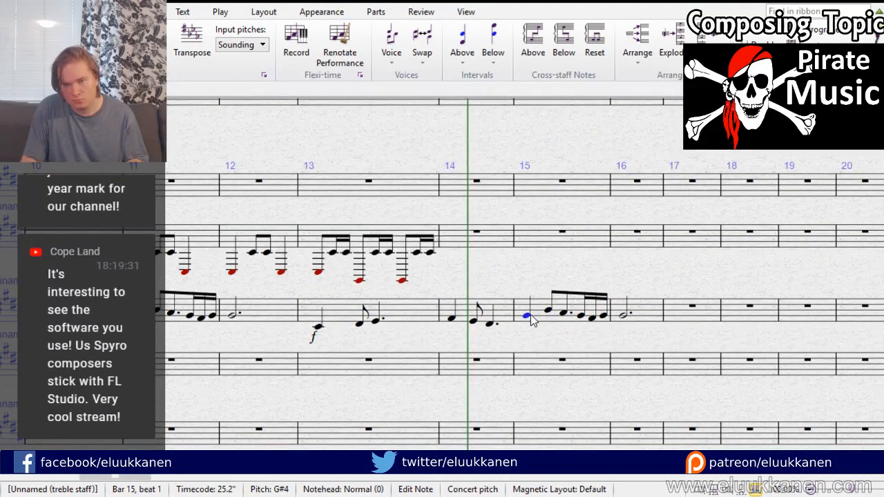
pyautogui.click(547, 312)
pyautogui.moveTo(547, 312); pyautogui.dragTo(545, 326)
pyautogui.click(528, 318)
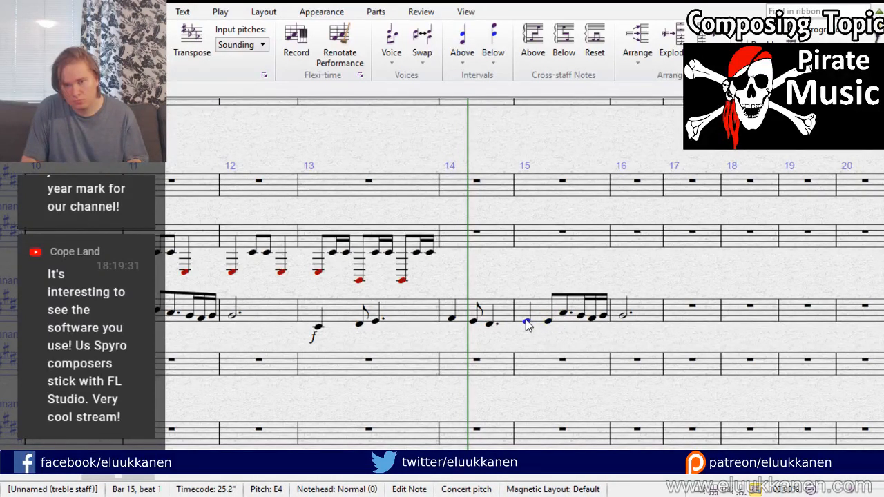
pyautogui.click(549, 321)
pyautogui.moveTo(563, 313); pyautogui.dragTo(628, 326)
pyautogui.click(542, 319)
pyautogui.click(564, 321)
pyautogui.moveTo(455, 280); pyautogui.dragTo(690, 287)
# Step: Copy the bass staff's sixteenth-note pattern from bar 13 into bar 17
pyautogui.click(402, 247)
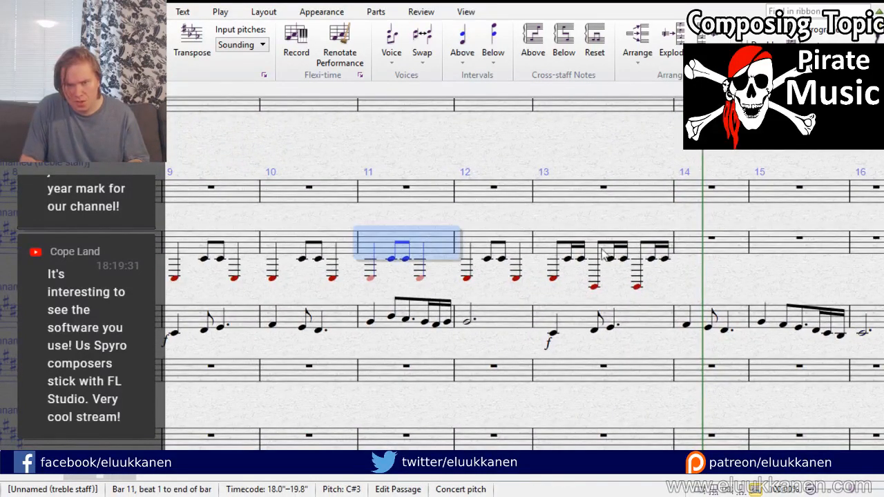
pyautogui.click(547, 245)
pyautogui.hscroll(3, 765, 267)
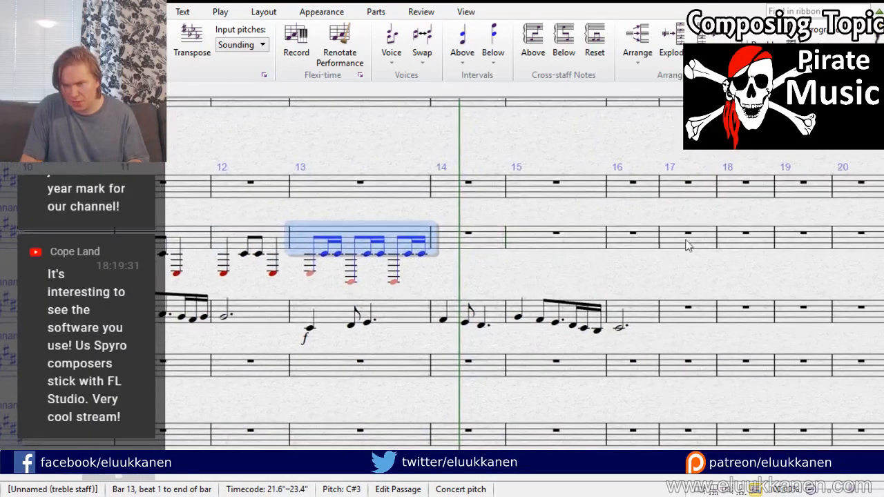
pyautogui.click(653, 243)
pyautogui.click(677, 243)
pyautogui.hotkey('ctrl', 'v')
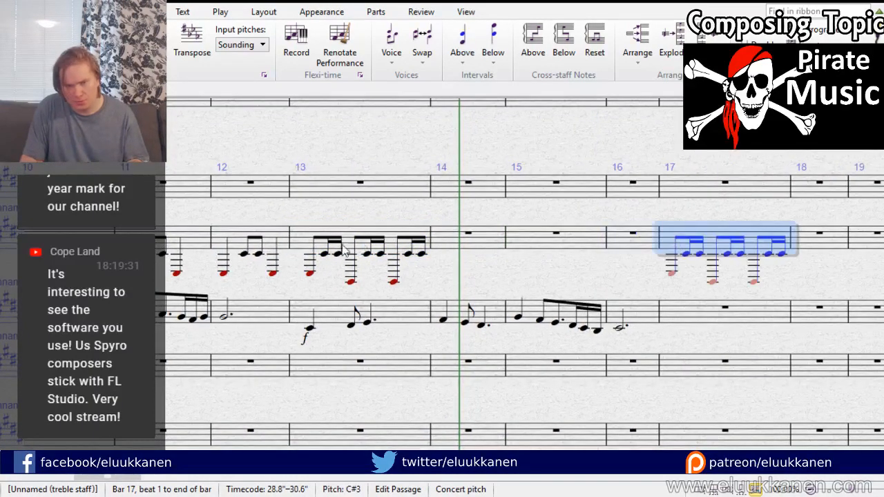
# Step: Repeat the eighth-note bass pattern of bars 11–12 through bars 13–16, replacing the sixteenth-note pattern in bar 13
pyautogui.click(207, 234)
pyautogui.keyDown('shift'); pyautogui.click(256, 235); pyautogui.keyUp('shift')
pyautogui.press('r')
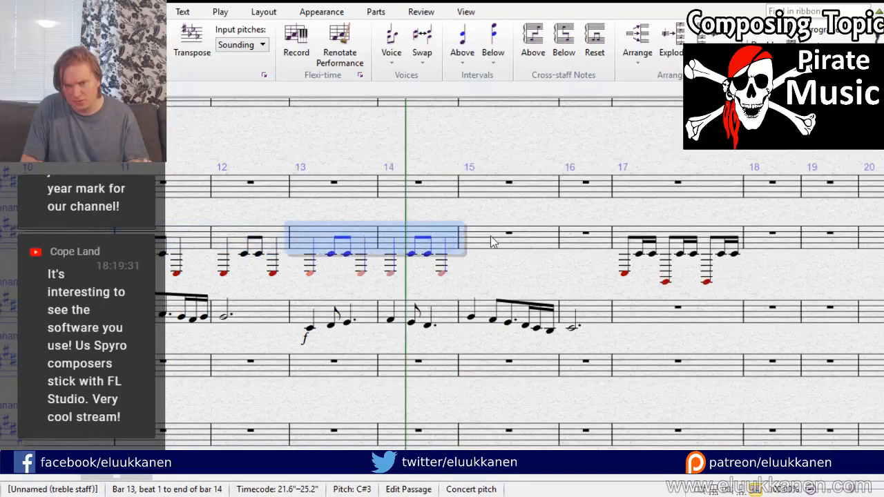
pyautogui.press('r')
pyautogui.press('Escape')
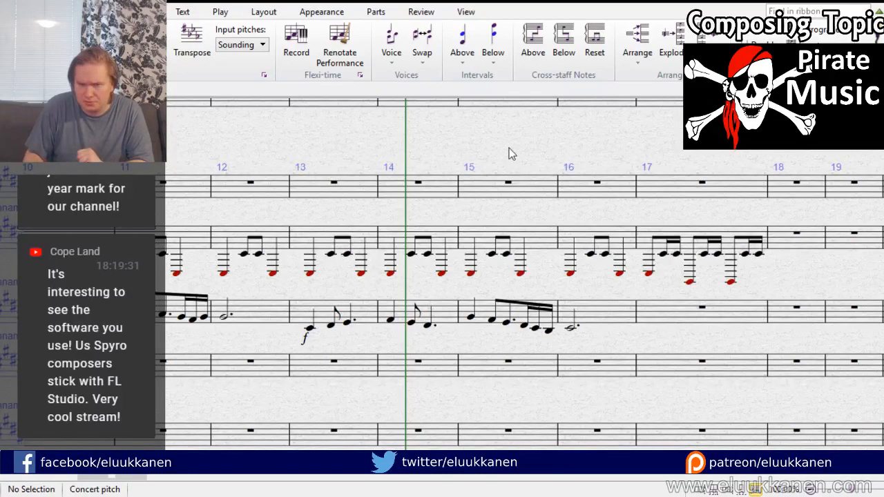
# Step: Play back the score from the beginning through the extended melody and bass up to bar 16
pyautogui.click(621, 154)
pyautogui.press('space')
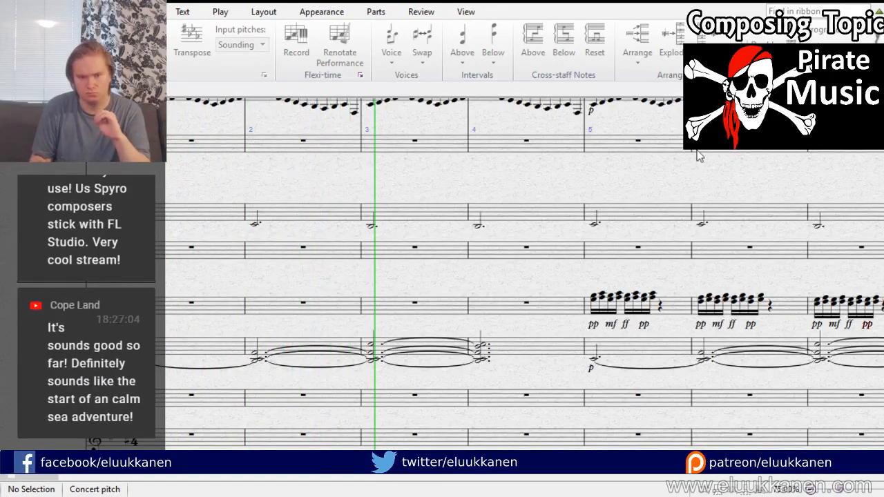
pyautogui.moveTo(538, 251); pyautogui.dragTo(249, 388)
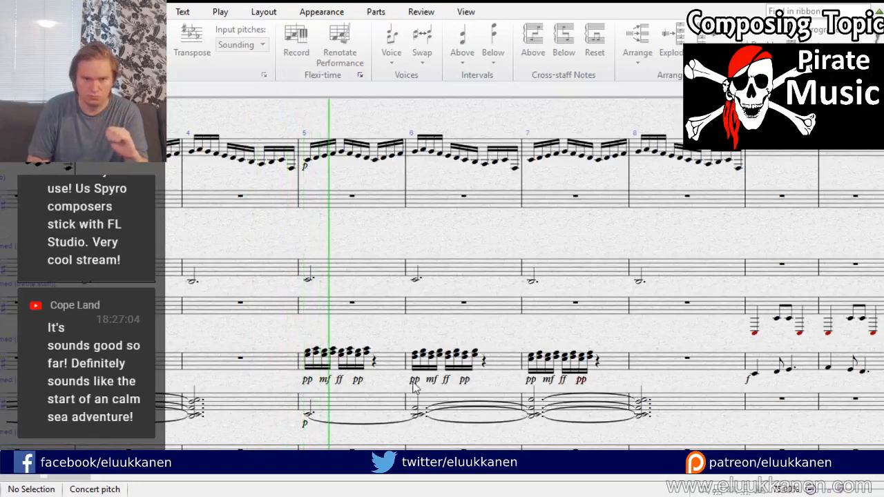
pyautogui.moveTo(572, 341); pyautogui.dragTo(394, 357)
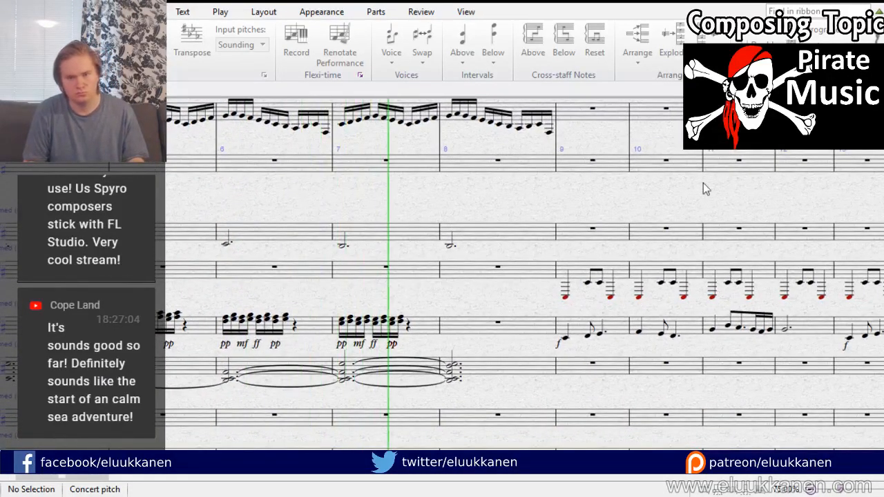
pyautogui.moveTo(605, 306); pyautogui.dragTo(275, 399)
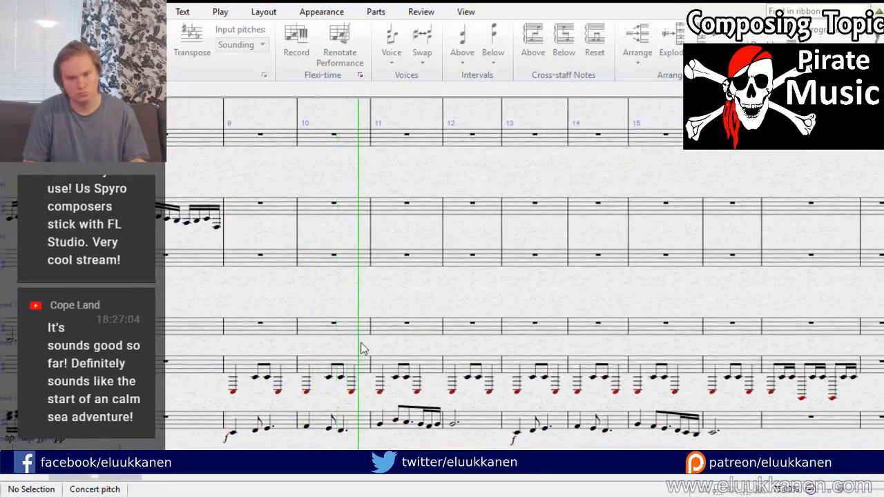
pyautogui.moveTo(431, 336); pyautogui.dragTo(139, 234)
pyautogui.moveTo(347, 403); pyautogui.dragTo(327, 384)
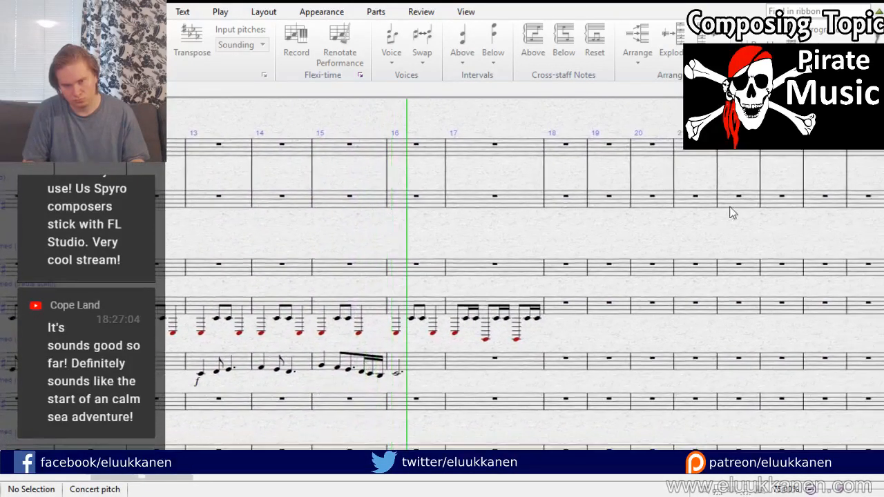
pyautogui.press('space')
# Step: Undo the first attempt and enter a D#4 quarter note on beat 1 of bar 17, on the staff above the bass pattern
pyautogui.scroll(1, 711, 174)
pyautogui.moveTo(436, 280); pyautogui.dragTo(474, 306)
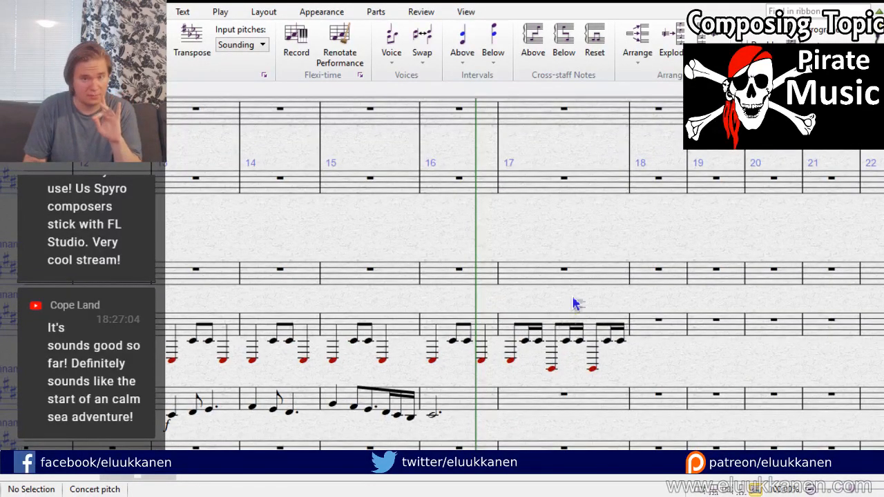
pyautogui.click(515, 285)
pyautogui.hotkey('ctrl', 'z')
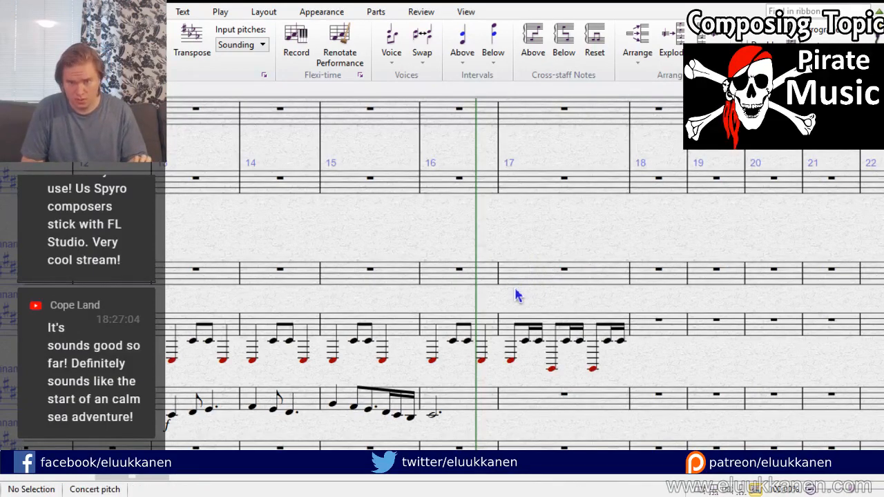
pyautogui.click(515, 291)
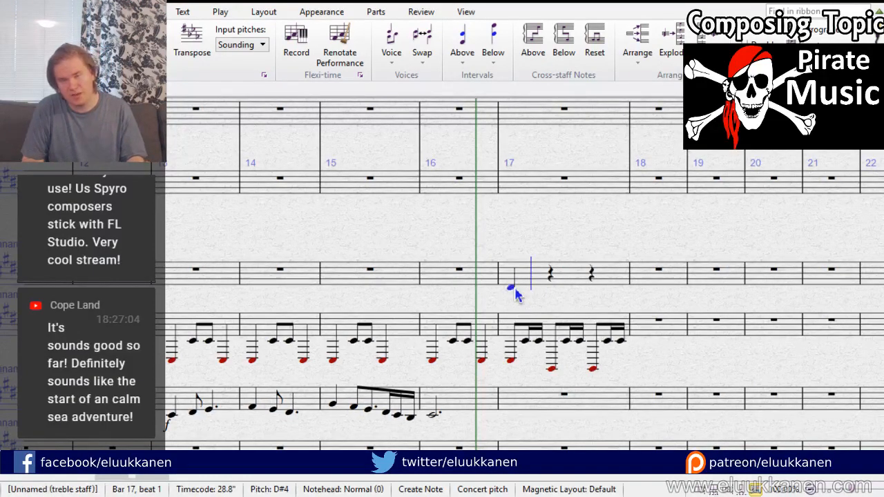
# Step: Copy the sixteenth-note bass pattern of bar 17 into bar 18
pyautogui.click(582, 323)
pyautogui.moveTo(635, 298); pyautogui.dragTo(476, 320)
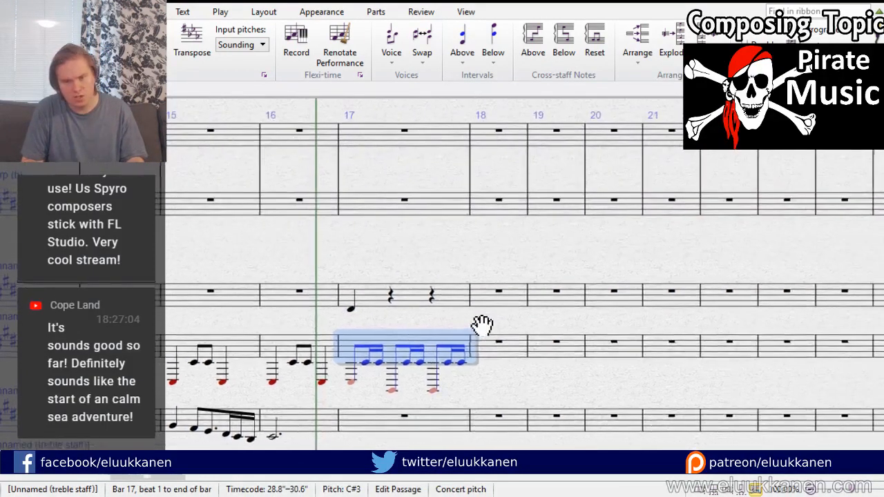
pyautogui.keyDown('alt'); pyautogui.click(517, 352); pyautogui.keyUp('alt')
pyautogui.click(523, 322)
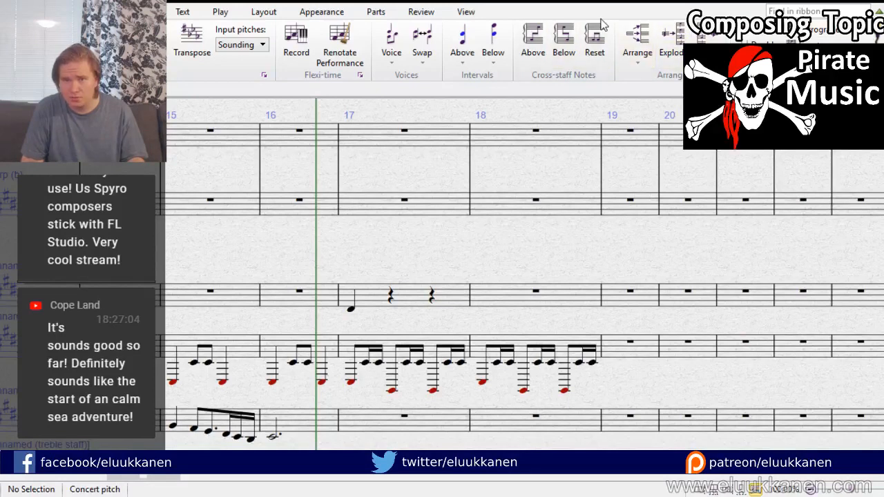
# Step: Check the mixer's sounds for the staff holding the new bar 17 note, including the channel 5 A. Pno strip
pyautogui.click(465, 11)
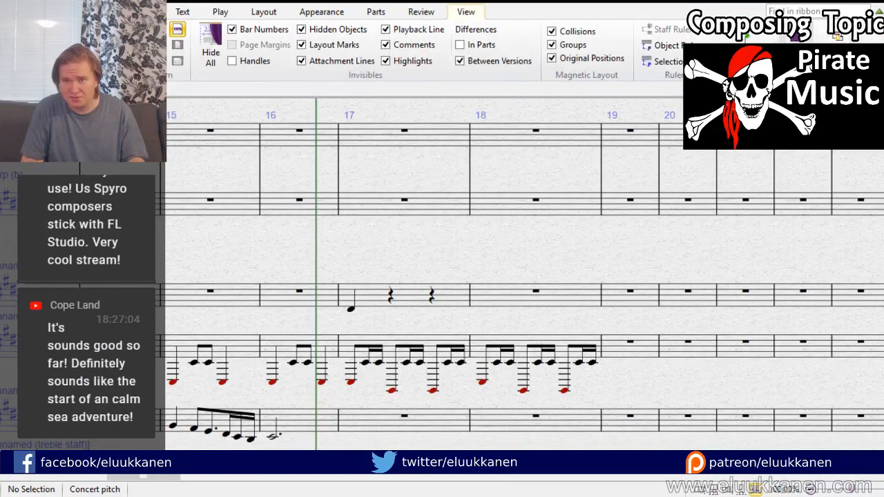
pyautogui.press('m')
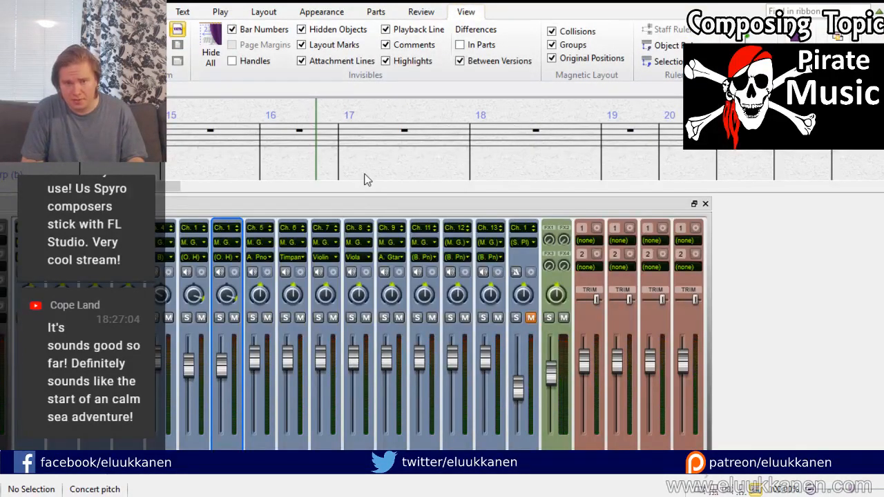
pyautogui.moveTo(361, 180); pyautogui.dragTo(445, 47)
pyautogui.click(442, 170)
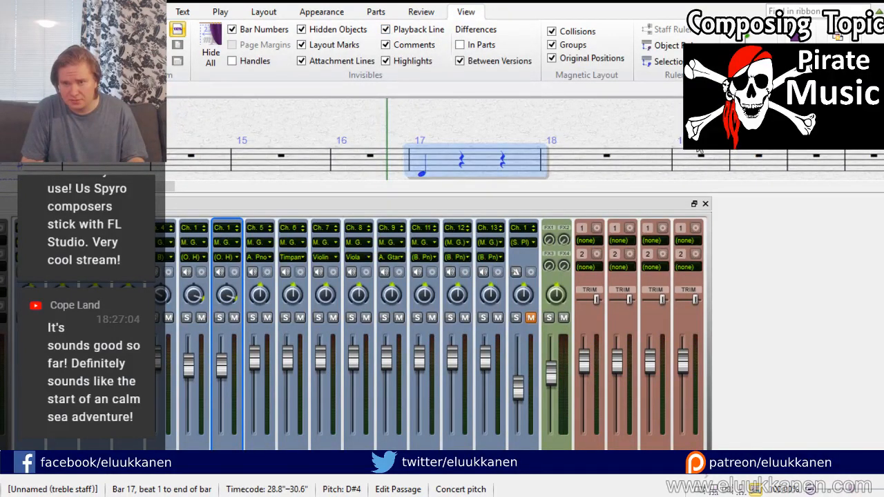
pyautogui.scroll(-2, 718, 151)
pyautogui.press('space')
pyautogui.click(268, 259)
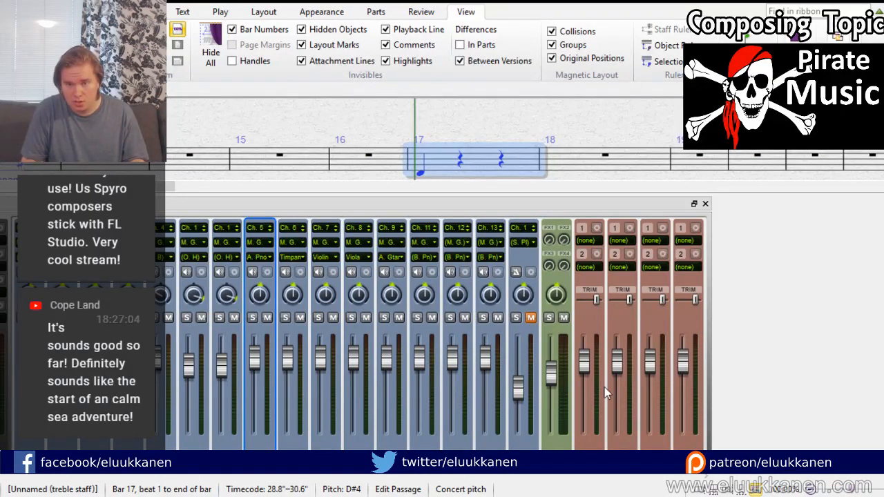
pyautogui.click(704, 203)
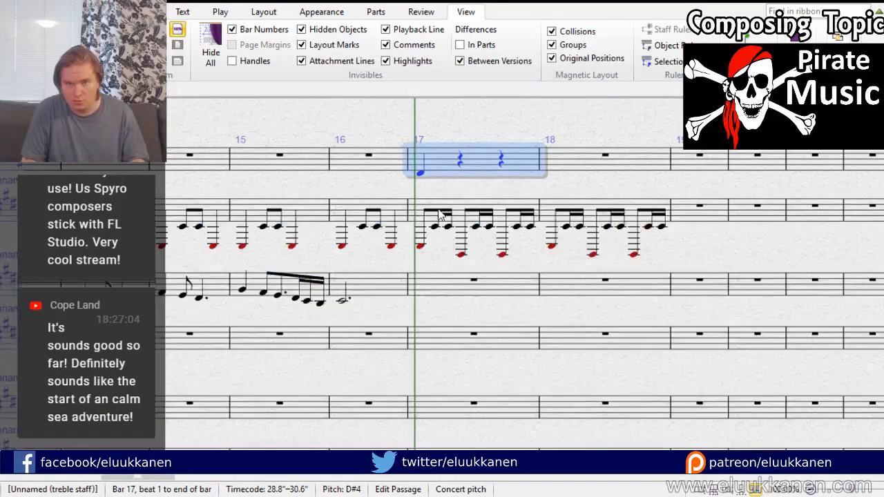
# Step: Change the opening note of bar 17 to a C#4 eighth note and add an A#4 eighth note at beat 1.5
pyautogui.click(420, 173)
pyautogui.moveTo(433, 180); pyautogui.dragTo(314, 274)
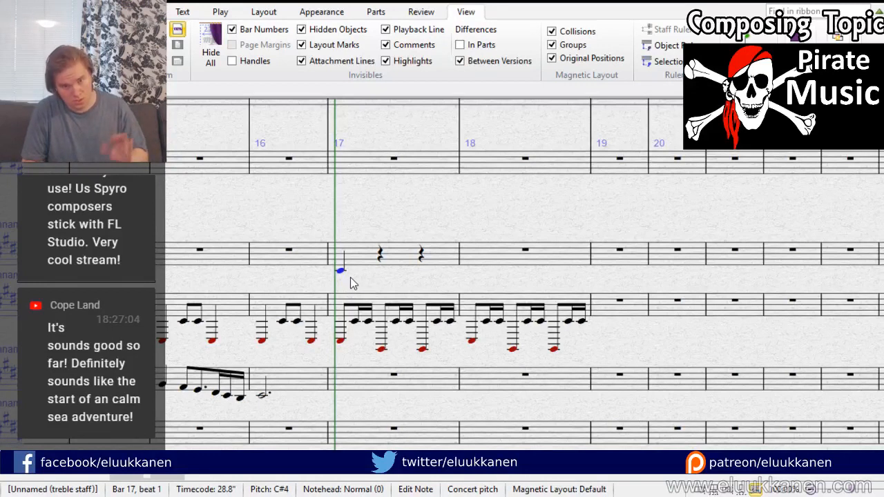
pyautogui.click(843, 419)
pyautogui.press('n')
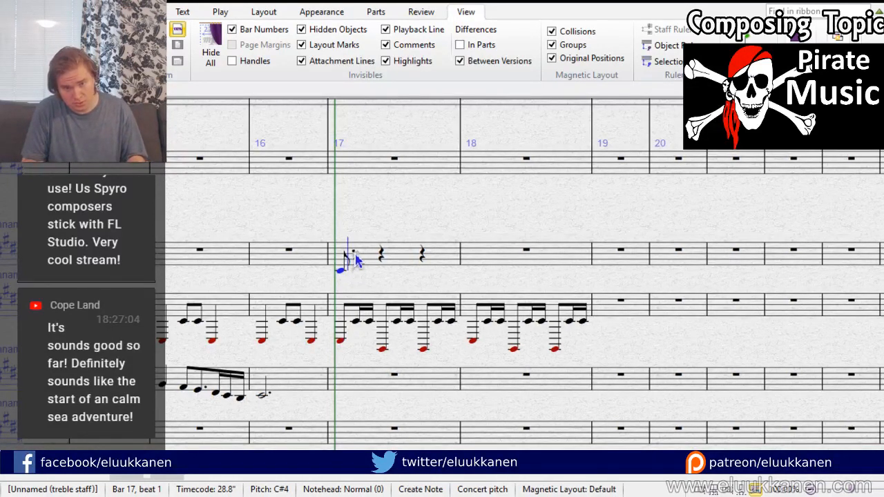
pyautogui.click(355, 257)
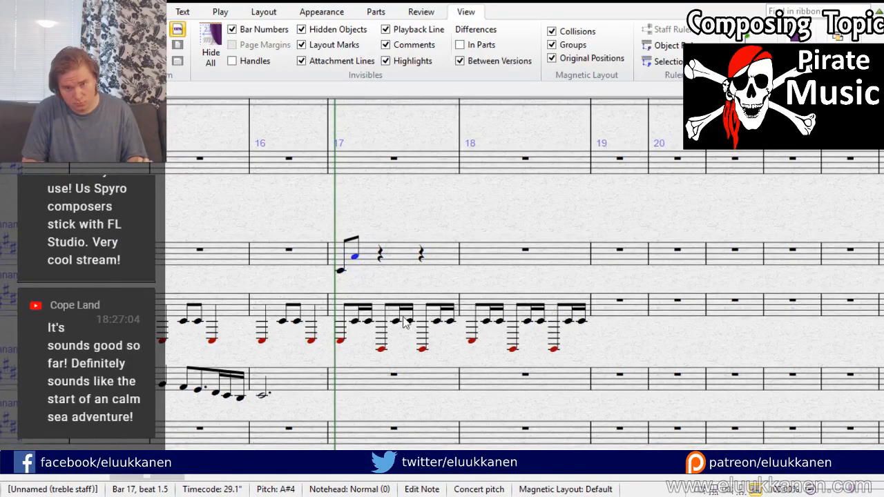
# Step: Complete the bar 17 melody with G#4 eighth notes on beats 1.5 and 2 and a dotted-quarter C#4 on beat 2.5
pyautogui.moveTo(354, 258); pyautogui.dragTo(358, 265)
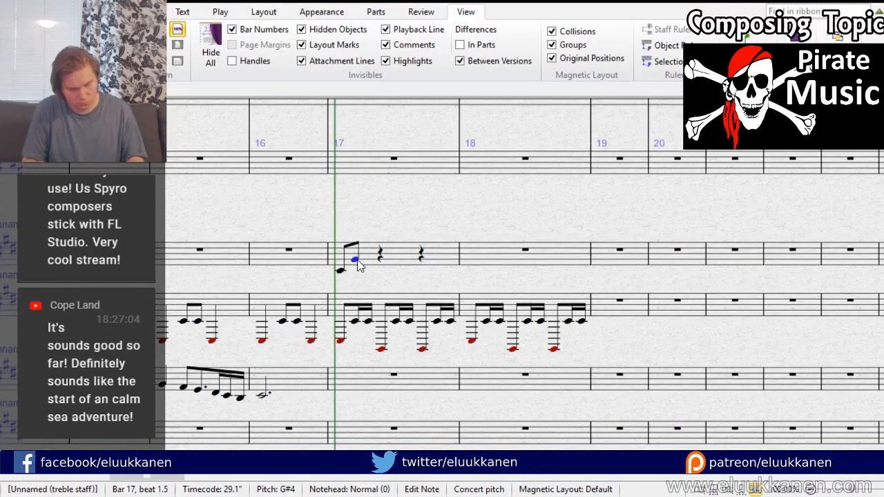
pyautogui.click(381, 259)
pyautogui.press('g')
pyautogui.click(422, 257)
pyautogui.press('g')
pyautogui.click(397, 252)
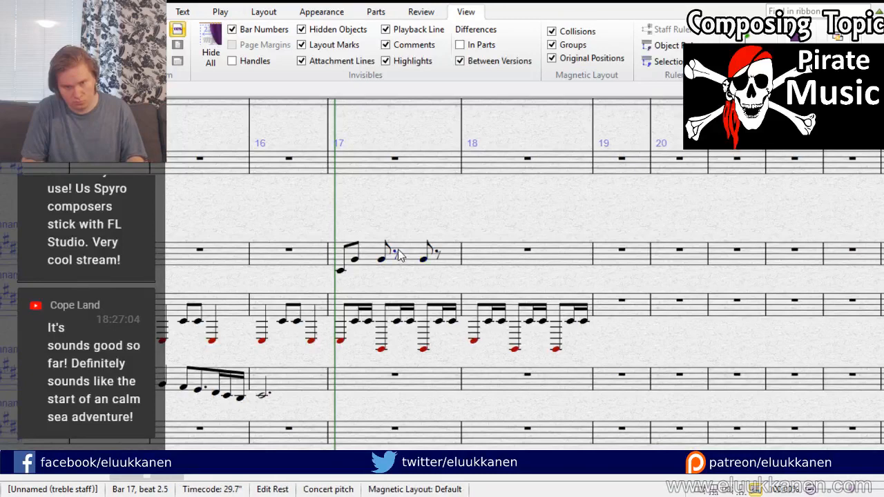
pyautogui.press('g')
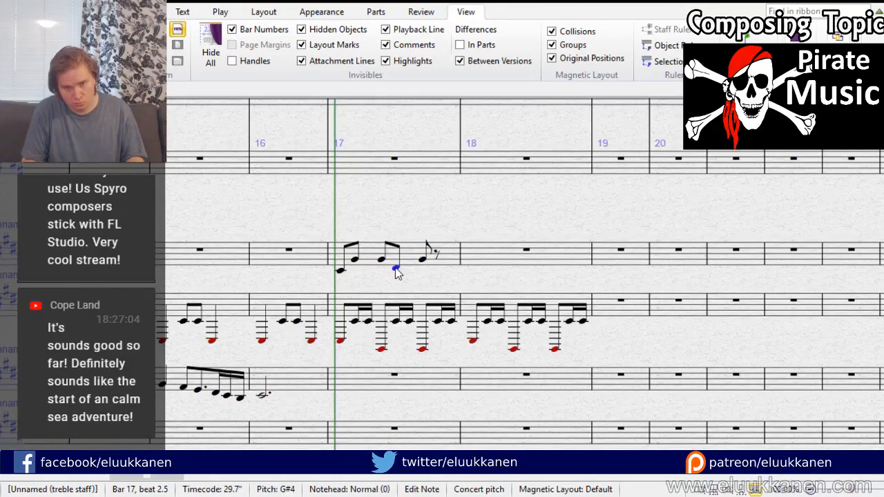
pyautogui.press('c')
pyautogui.press('KP_5')
pyautogui.press('KP_Decimal')
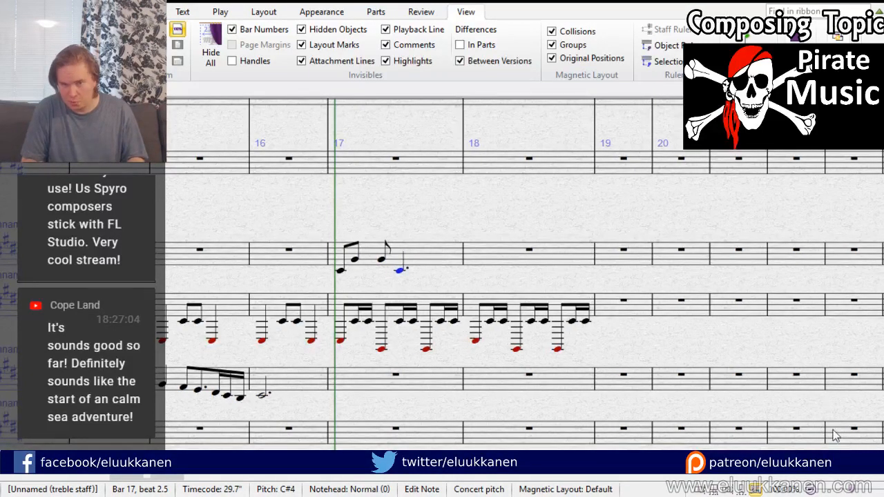
# Step: Copy the bar 17 melody into bar 18 and lower the copied notes by one step, starting on B3
pyautogui.click(423, 254)
pyautogui.hotkey('ctrl', 'c')
pyautogui.click(504, 256)
pyautogui.hotkey('ctrl', 'v')
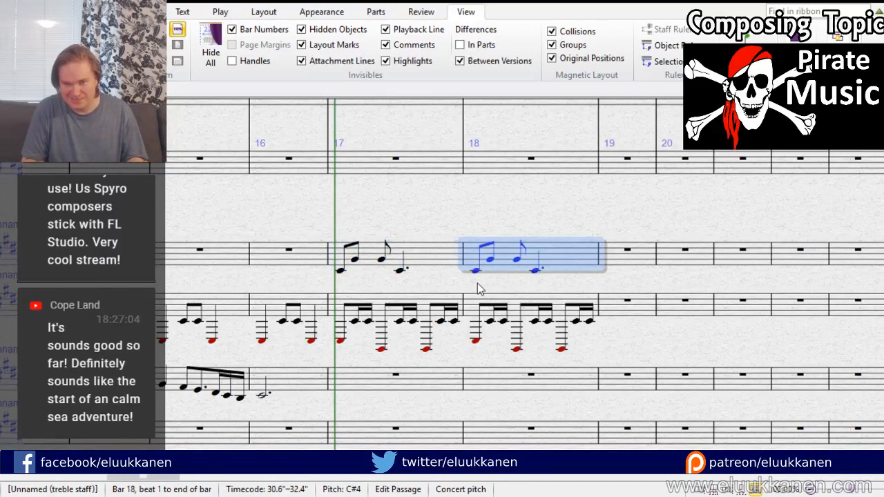
pyautogui.press('Escape')
pyautogui.click(475, 270)
pyautogui.keyDown('ctrl'); pyautogui.click(488, 259); pyautogui.keyUp('ctrl')
pyautogui.keyDown('ctrl'); pyautogui.click(517, 260); pyautogui.keyUp('ctrl')
pyautogui.keyDown('ctrl'); pyautogui.click(538, 270); pyautogui.keyUp('ctrl')
pyautogui.press('Down')
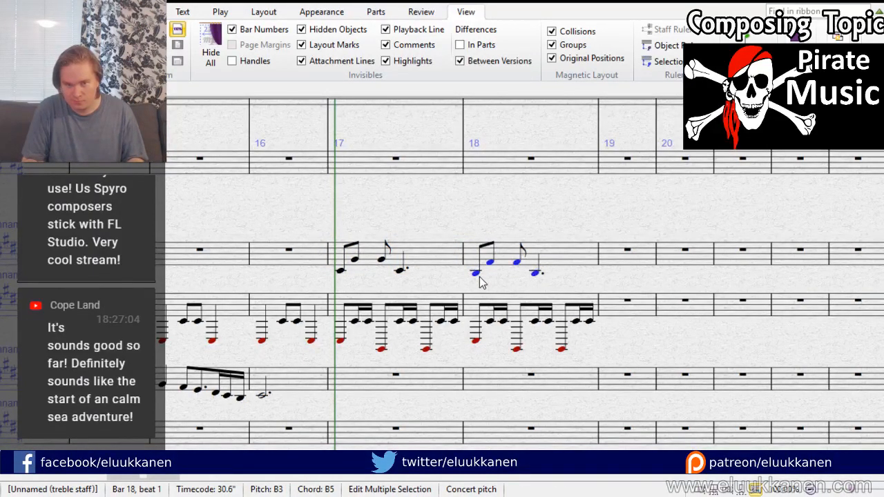
pyautogui.click(538, 274)
# Step: Copy the harmonica's eighth-note pattern from bar 9 into bar 10
pyautogui.click(447, 261)
pyautogui.click(474, 231)
pyautogui.moveTo(437, 218); pyautogui.dragTo(722, 189)
pyautogui.click(578, 348)
pyautogui.moveTo(317, 227); pyautogui.dragTo(562, 221)
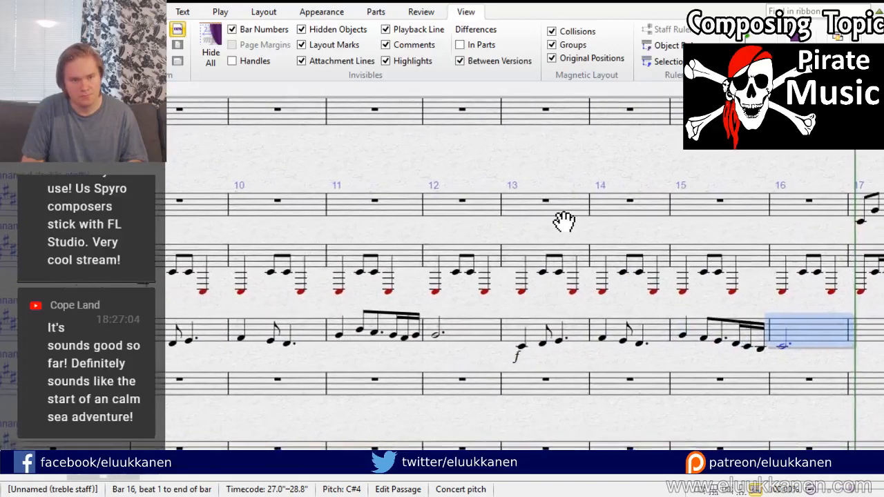
pyautogui.keyDown('shift'); pyautogui.click(178, 262); pyautogui.keyUp('shift')
pyautogui.moveTo(474, 244); pyautogui.dragTo(634, 293)
pyautogui.click(674, 280)
pyautogui.hotkey('ctrl', 'v')
pyautogui.moveTo(413, 318); pyautogui.dragTo(745, 359)
pyautogui.moveTo(482, 181); pyautogui.dragTo(417, 457)
pyautogui.click(309, 344)
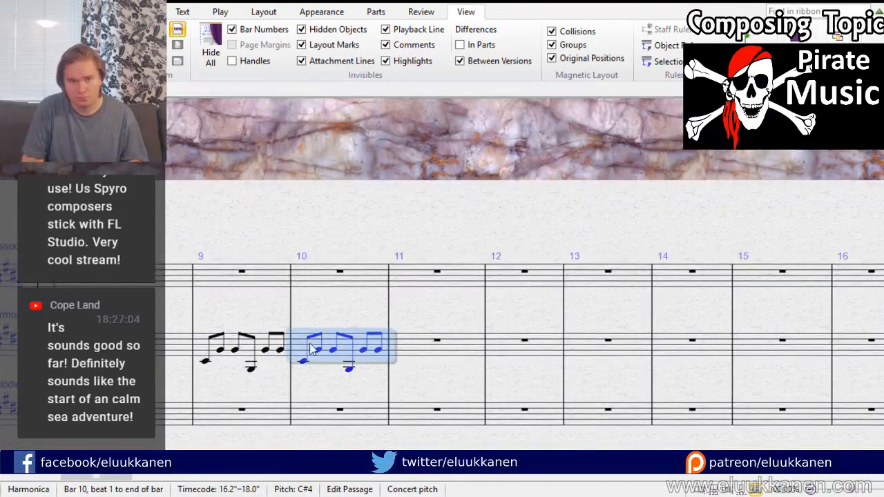
# Step: Copy harmonica bars 9 and 10 into bars 11–12 and 13–14
pyautogui.keyDown('shift'); pyautogui.click(268, 350); pyautogui.keyUp('shift')
pyautogui.hotkey('ctrl', 'c')
pyautogui.click(418, 355)
pyautogui.hotkey('ctrl', 'v')
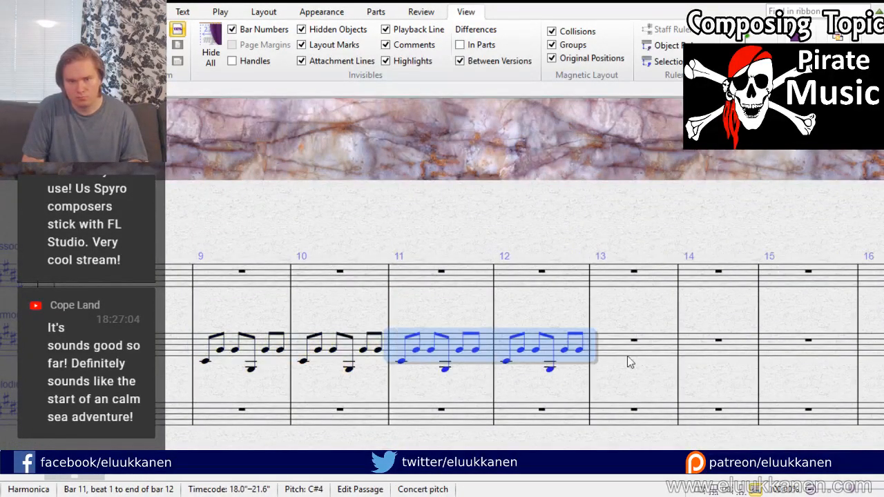
pyautogui.click(628, 348)
pyautogui.hotkey('ctrl', 'v')
# Step: Paste the two-bar harmonica pattern into bars 15–16 and repeatedly from bar 19 through bar 26
pyautogui.moveTo(636, 383); pyautogui.dragTo(280, 314)
pyautogui.click(512, 278)
pyautogui.hotkey('ctrl', 'v')
pyautogui.moveTo(706, 378); pyautogui.dragTo(332, 13)
pyautogui.moveTo(550, 117); pyautogui.dragTo(327, 272)
pyautogui.click(329, 276)
pyautogui.hotkey('ctrl', 'v')
pyautogui.moveTo(494, 288); pyautogui.dragTo(312, 300)
pyautogui.click(351, 293)
pyautogui.hotkey('ctrl', 'v')
pyautogui.click(537, 305)
pyautogui.hotkey('ctrl', 'v')
pyautogui.click(709, 304)
pyautogui.hotkey('ctrl', 'v')
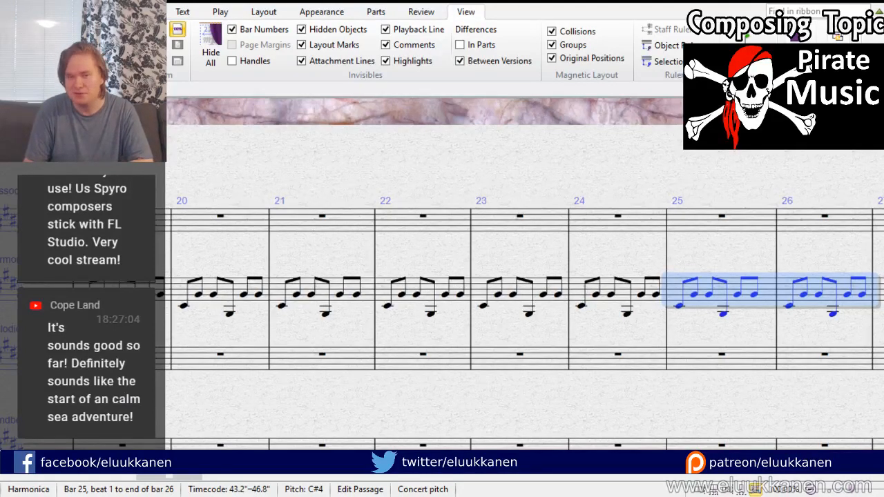
# Step: Look over the opening bars through bar 17 across the harmonica, bassoon and harp staves
pyautogui.press('y')
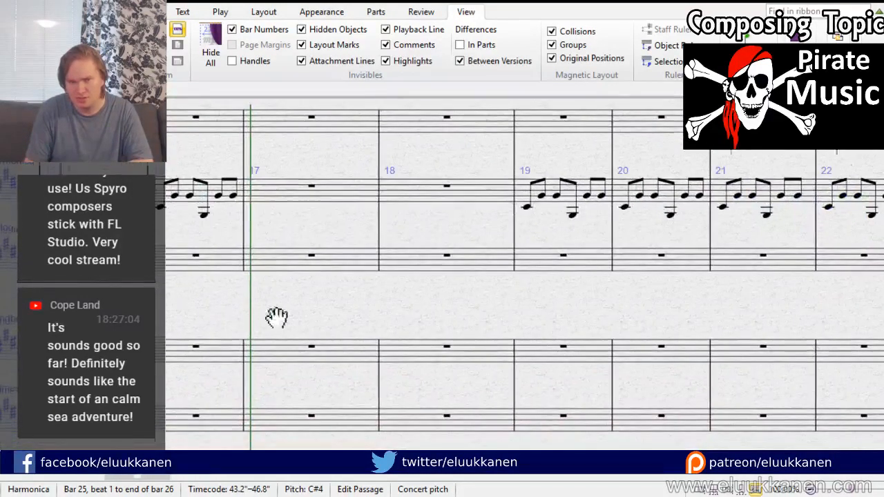
pyautogui.moveTo(261, 320); pyautogui.dragTo(753, 335)
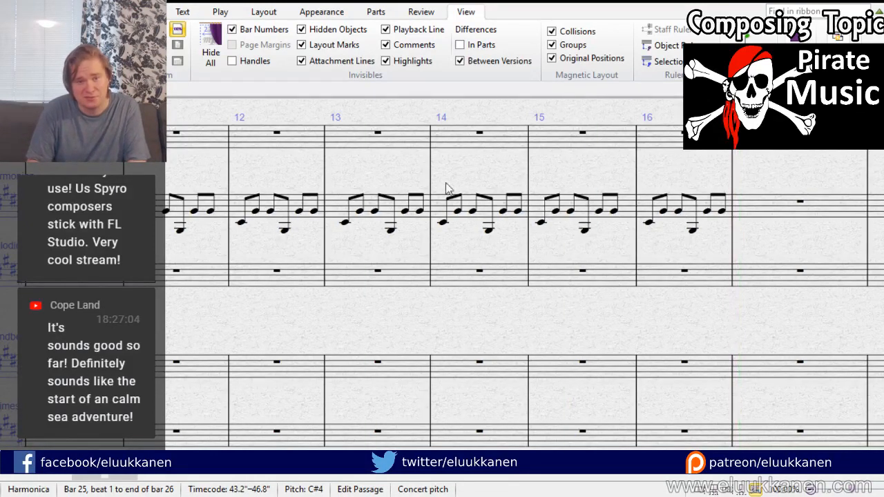
pyautogui.moveTo(384, 179); pyautogui.dragTo(823, 204)
pyautogui.hotkey('ctrl', 'Home')
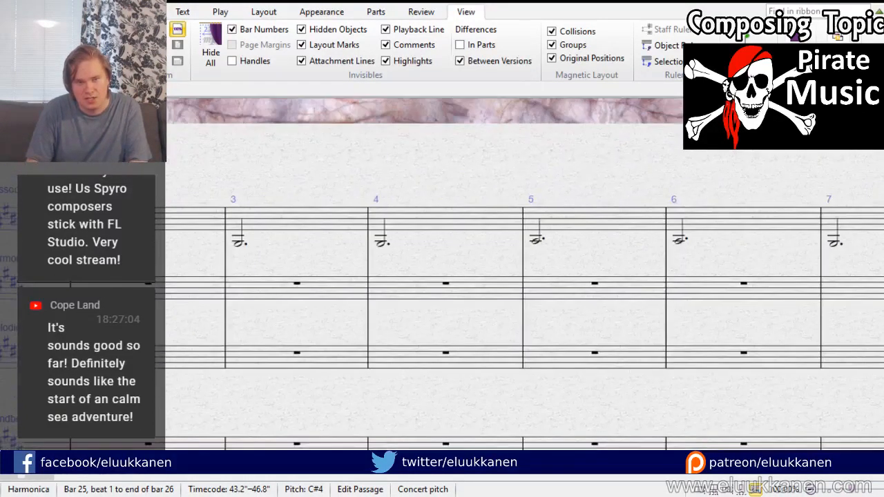
pyautogui.moveTo(824, 138); pyautogui.dragTo(442, 70)
pyautogui.moveTo(442, 333); pyautogui.dragTo(501, 2)
pyautogui.moveTo(696, 307); pyautogui.dragTo(196, 287)
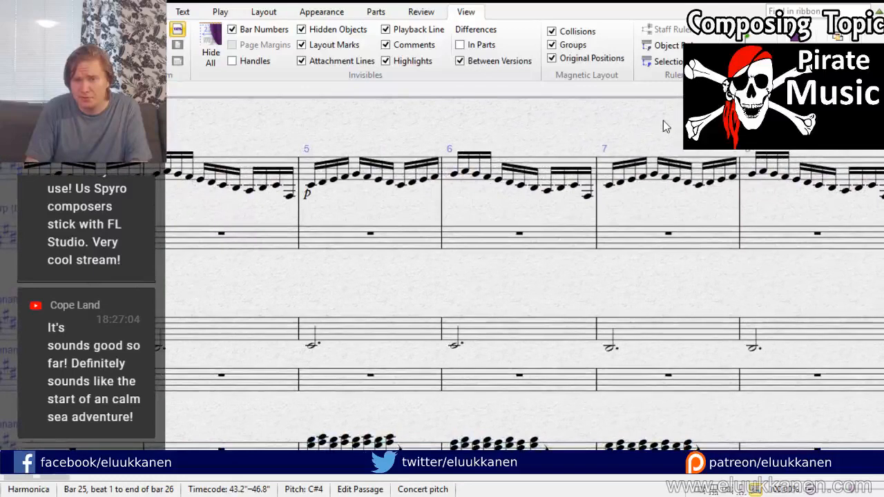
pyautogui.moveTo(665, 126); pyautogui.dragTo(345, 426)
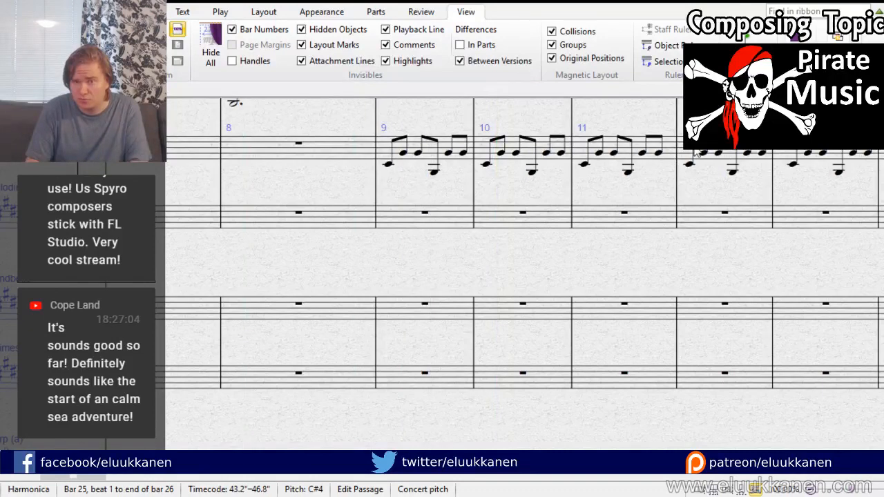
# Step: Play back the passage from around bar 8 to hear the harmonica pattern enter at bar 9
pyautogui.press('space')
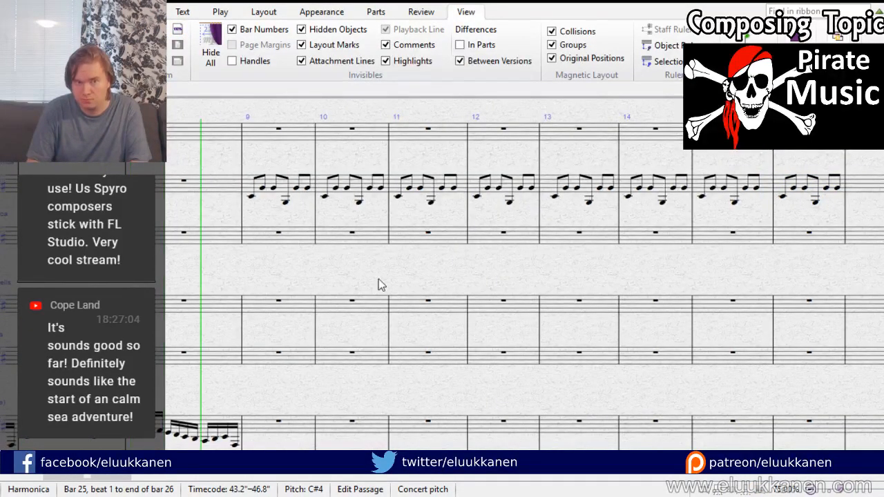
pyautogui.press('space')
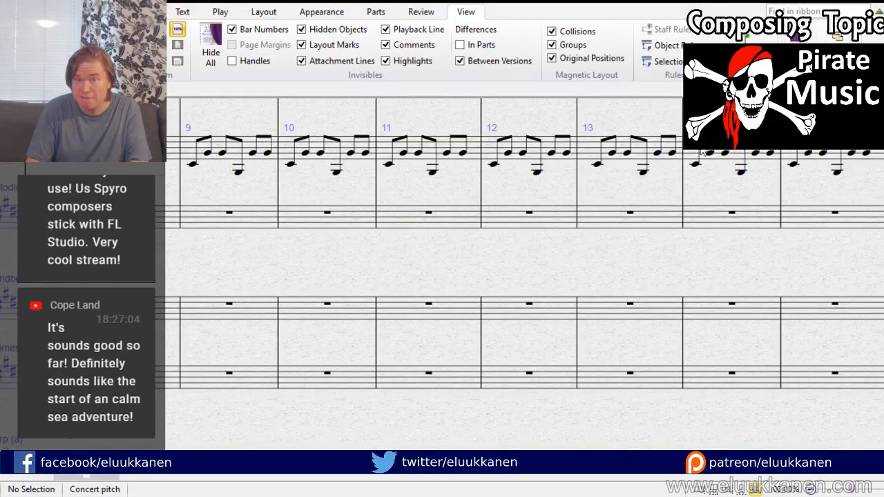
pyautogui.press('space')
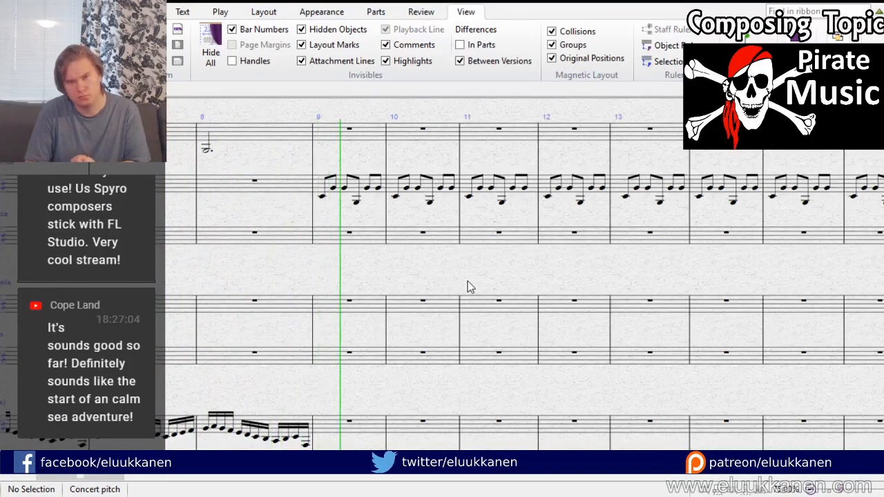
pyautogui.moveTo(525, 271); pyautogui.dragTo(445, 111)
pyautogui.press('space')
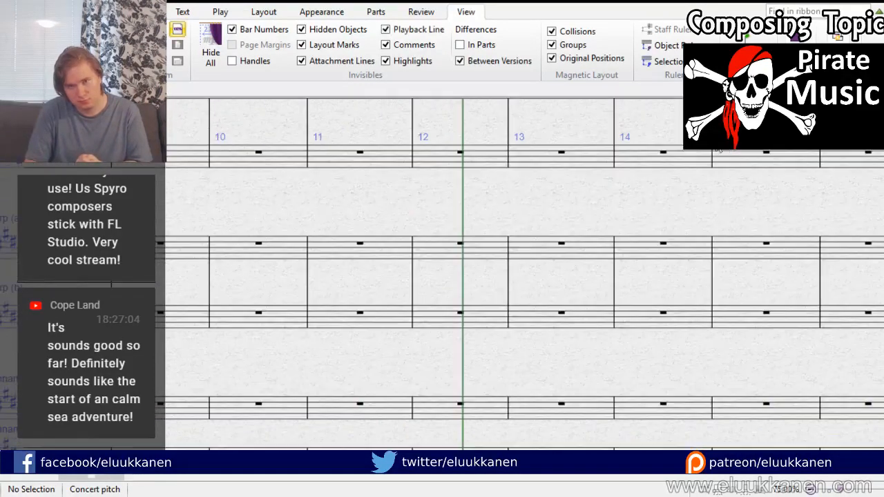
# Step: Enter two dotted-quarter notes, A#2 and F#2, in bar 12 of the bassoon staff
pyautogui.moveTo(461, 225); pyautogui.dragTo(438, 446)
pyautogui.moveTo(427, 295); pyautogui.dragTo(509, 354)
pyautogui.press('Escape')
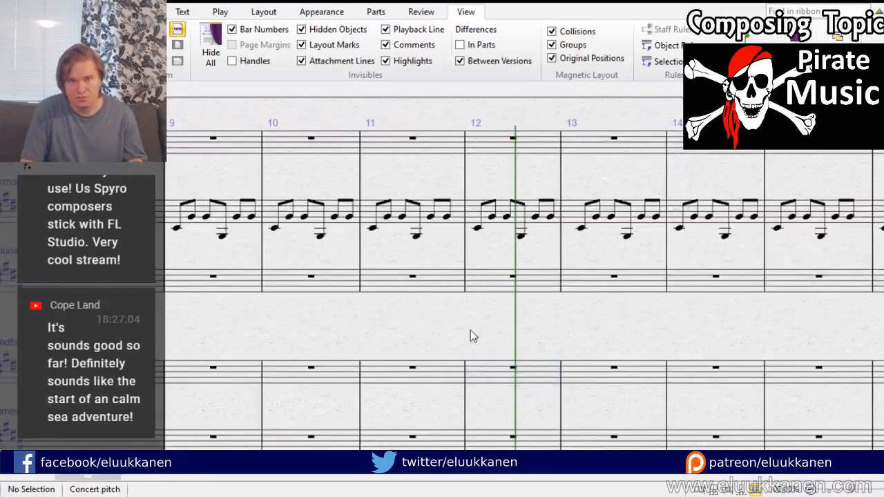
pyautogui.click(476, 142)
pyautogui.press('n')
pyautogui.click(484, 152)
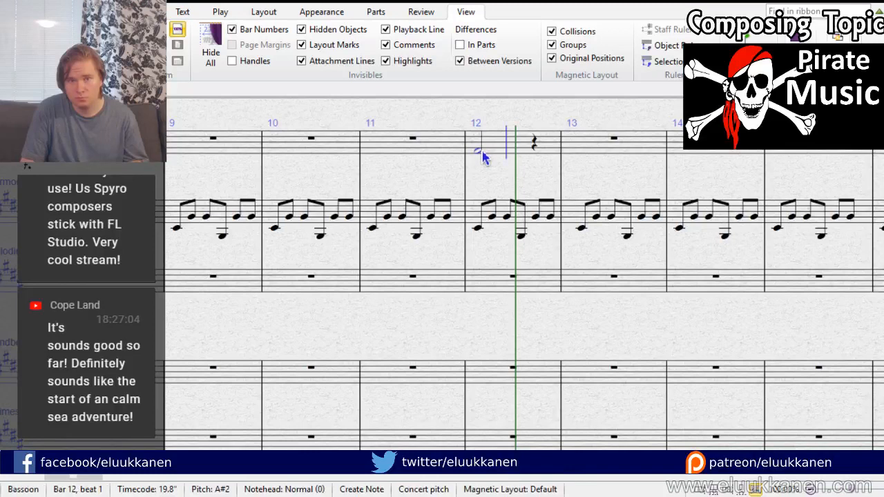
pyautogui.press('Escape')
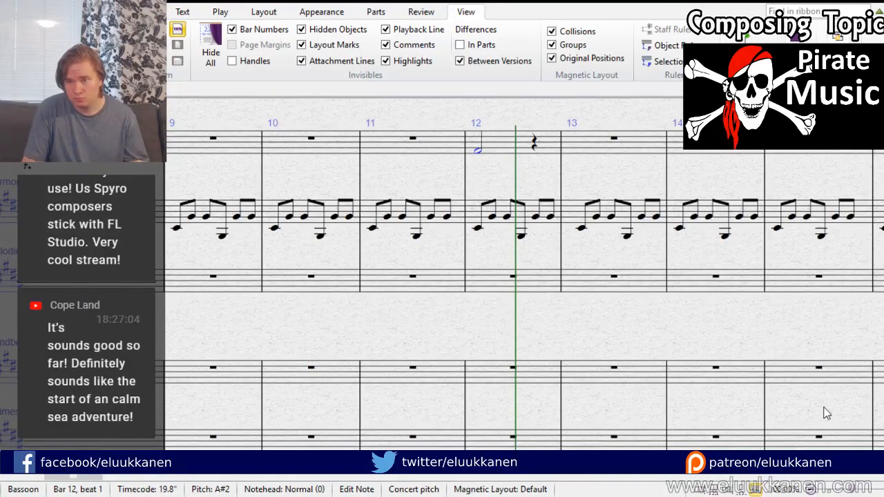
pyautogui.press('4')
pyautogui.press('.')
pyautogui.click(520, 143)
pyautogui.hotkey('ctrl', 'v')
pyautogui.moveTo(520, 154); pyautogui.dragTo(467, 179)
# Step: Enter an E2 dotted half note in bar 13 of the bassoon staff, starting from a copied bar 12 note
pyautogui.click(482, 168)
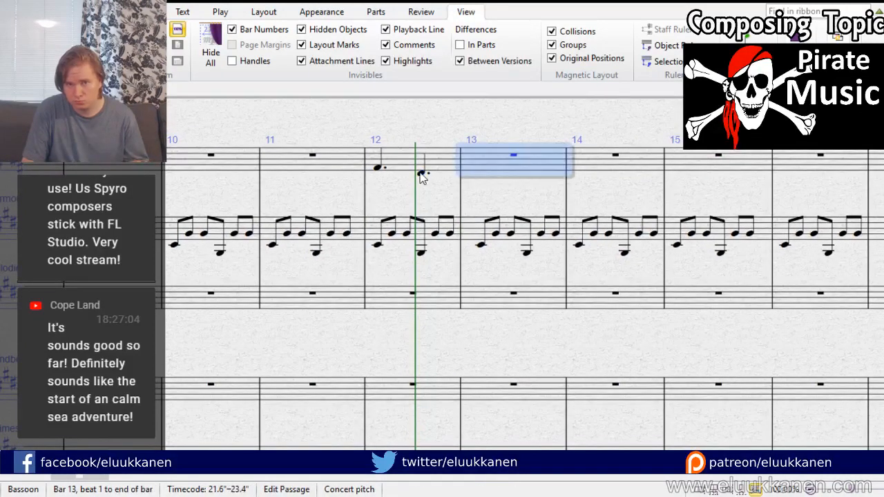
pyautogui.hotkey('ctrl', 'v')
pyautogui.moveTo(482, 175); pyautogui.dragTo(479, 178)
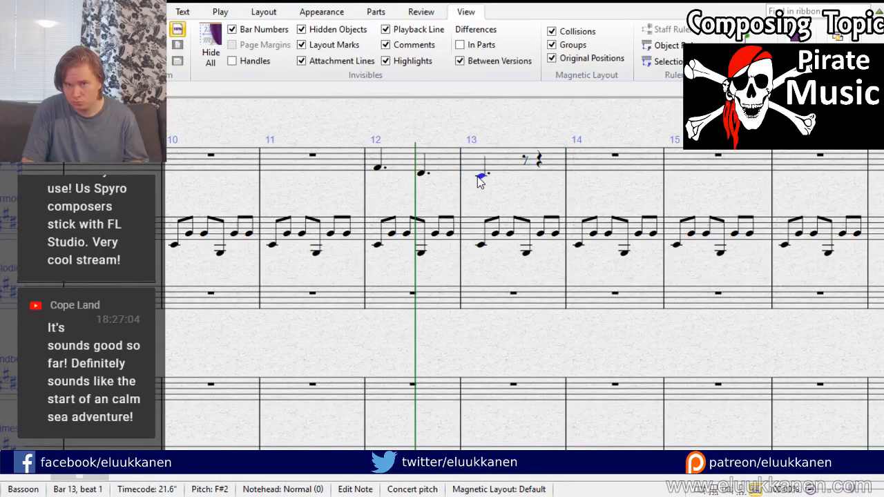
pyautogui.press('KP_5')
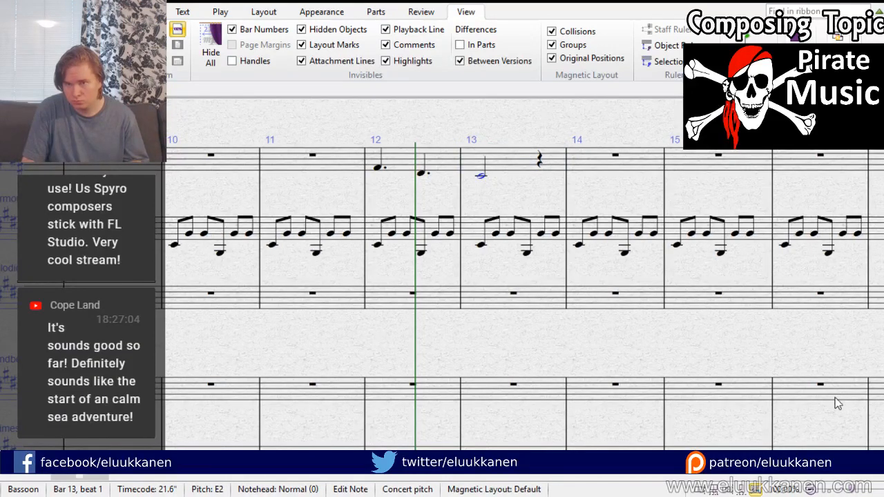
pyautogui.press('KP_Decimal')
# Step: Copy the bassoon's dotted half note from bar 13 into bar 14 and lower it to B1
pyautogui.hotkey('ctrl', 'c')
pyautogui.click(581, 172)
pyautogui.hotkey('ctrl', 'v')
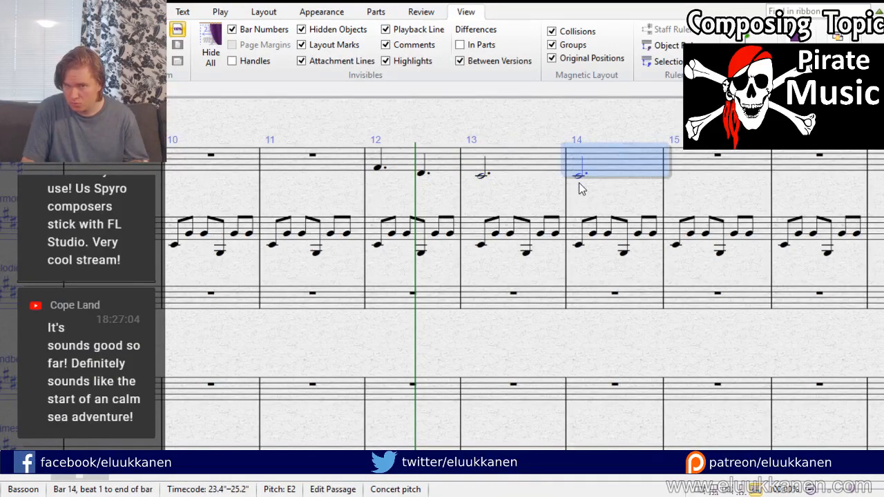
pyautogui.click(579, 182)
pyautogui.moveTo(576, 184); pyautogui.dragTo(419, 259)
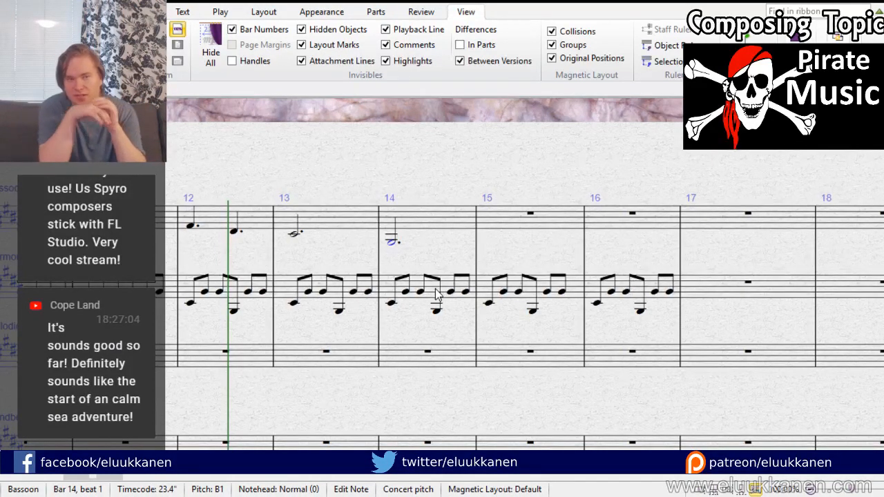
# Step: Audition the harmonica's bar 14 notes and copy bassoon bars 13 and 14 into bars 15 and 16
pyautogui.click(436, 308)
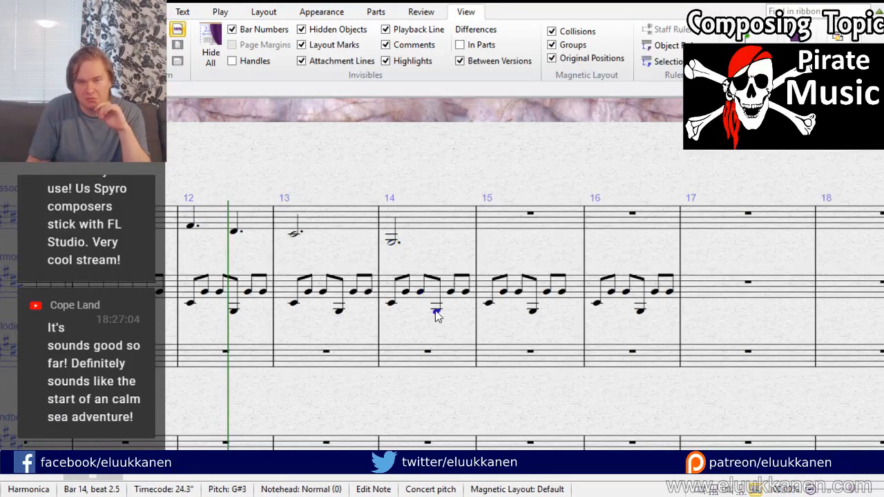
pyautogui.press('Right')
pyautogui.press('Right')
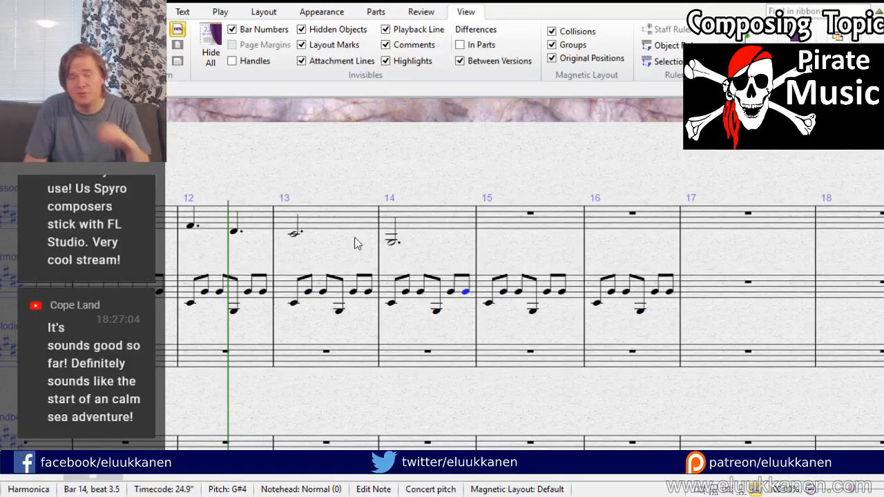
pyautogui.click(409, 295)
pyautogui.click(417, 294)
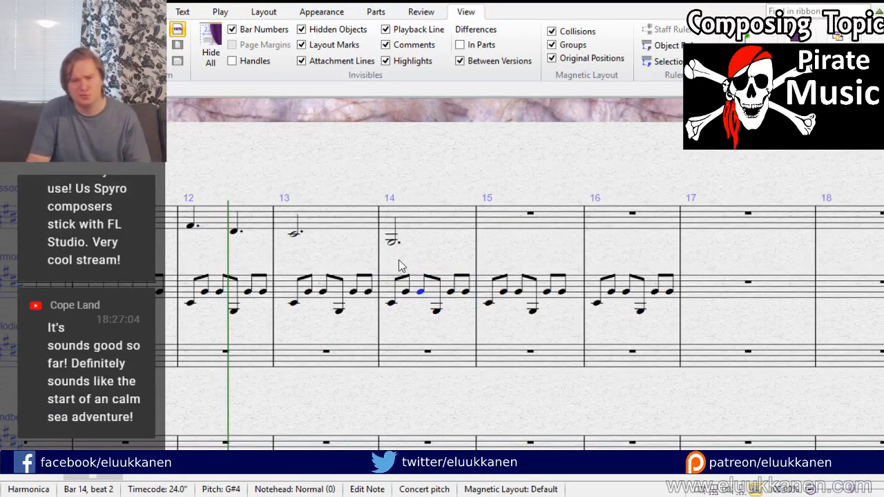
pyautogui.click(345, 215)
pyautogui.keyDown('shift'); pyautogui.click(465, 231); pyautogui.keyUp('shift')
pyautogui.keyDown('alt'); pyautogui.click(535, 221); pyautogui.keyUp('alt')
pyautogui.press('Escape')
# Step: Play the score from the beginning and follow the harp introduction, harmonica pattern and bassoon line through bar 14
pyautogui.moveTo(465, 178); pyautogui.dragTo(584, 142)
pyautogui.moveTo(514, 152); pyautogui.dragTo(548, 144)
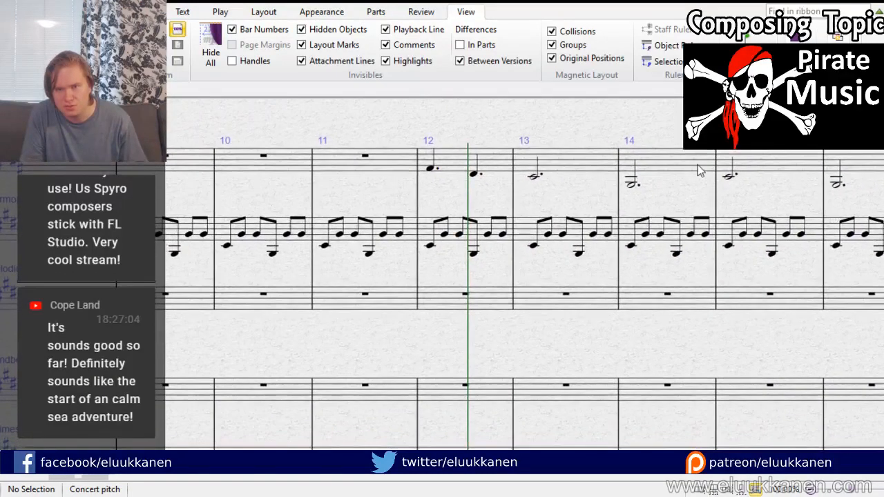
pyautogui.press('[')
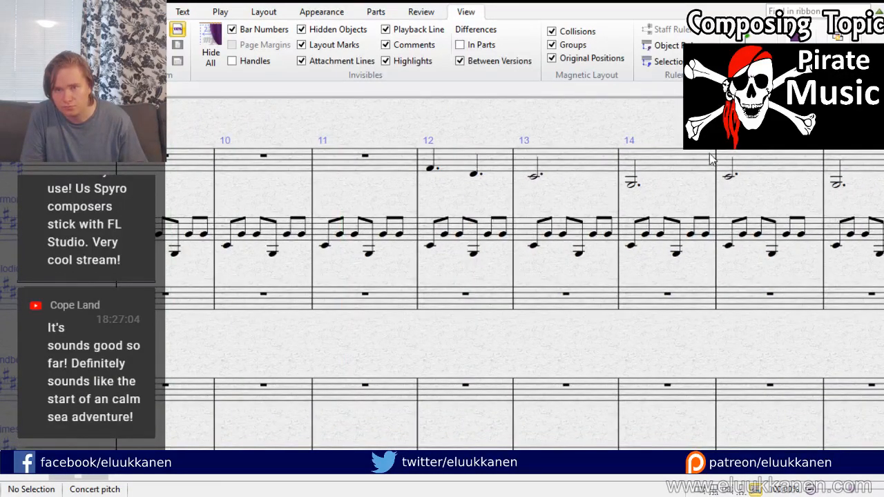
pyautogui.press('space')
pyautogui.press('space')
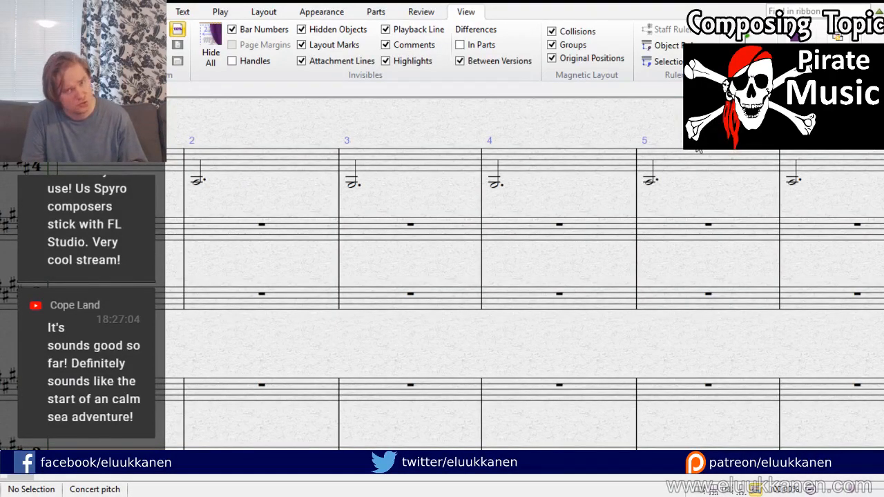
pyautogui.press('space')
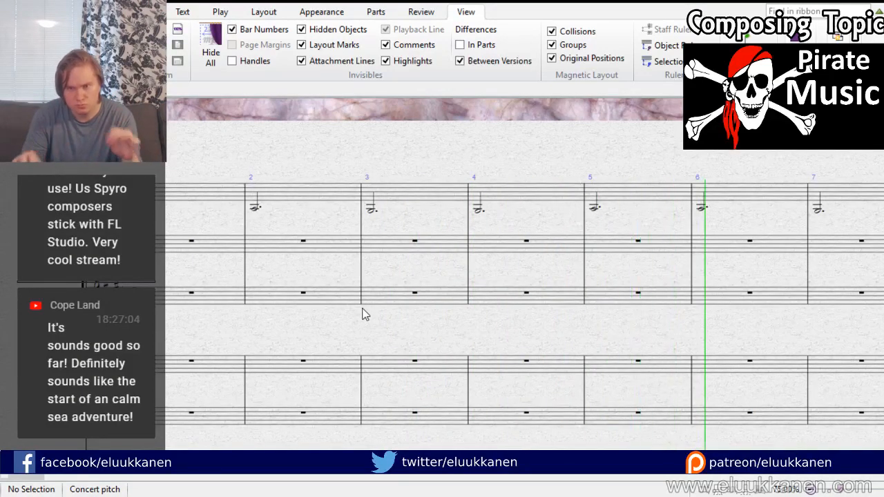
pyautogui.moveTo(694, 256); pyautogui.dragTo(292, 227)
pyautogui.moveTo(556, 316); pyautogui.dragTo(235, 248)
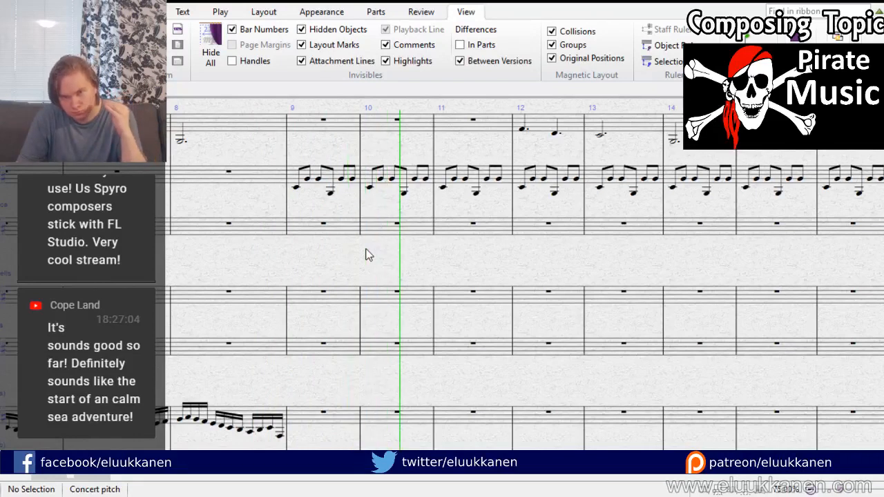
pyautogui.moveTo(582, 251); pyautogui.dragTo(446, 263)
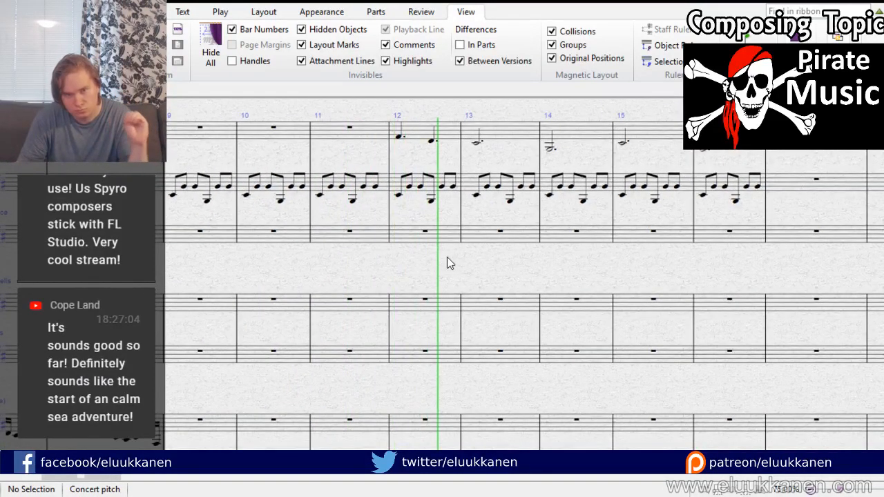
pyautogui.moveTo(544, 264); pyautogui.dragTo(344, 267)
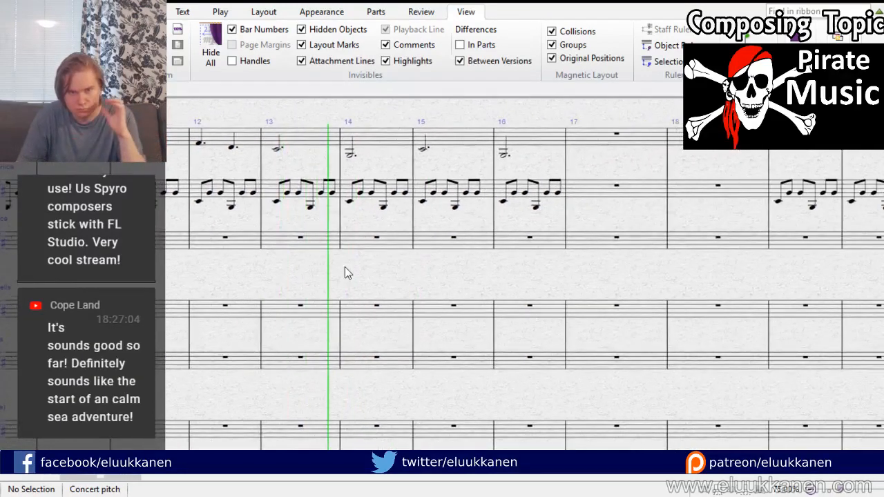
pyautogui.press('space')
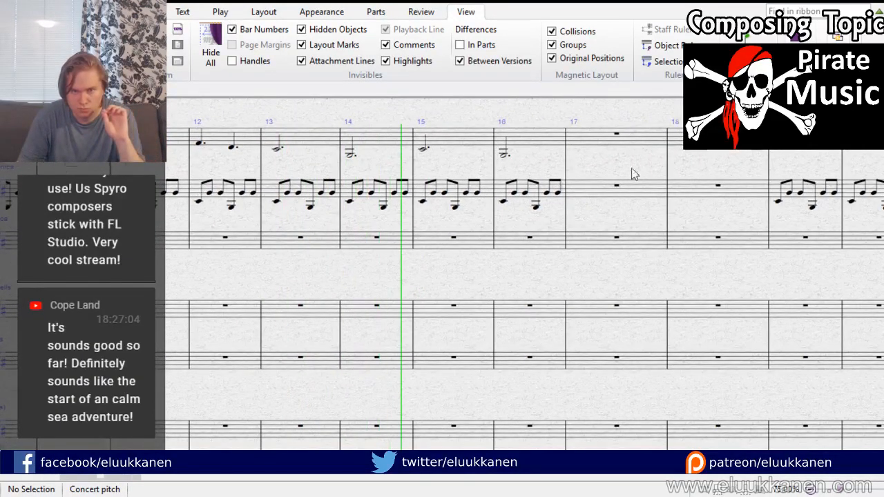
# Step: Rework bar 15 of the bassoon staff into a C#2 half note followed by a B1 quarter note
pyautogui.scroll(2, 426, 131)
pyautogui.click(422, 154)
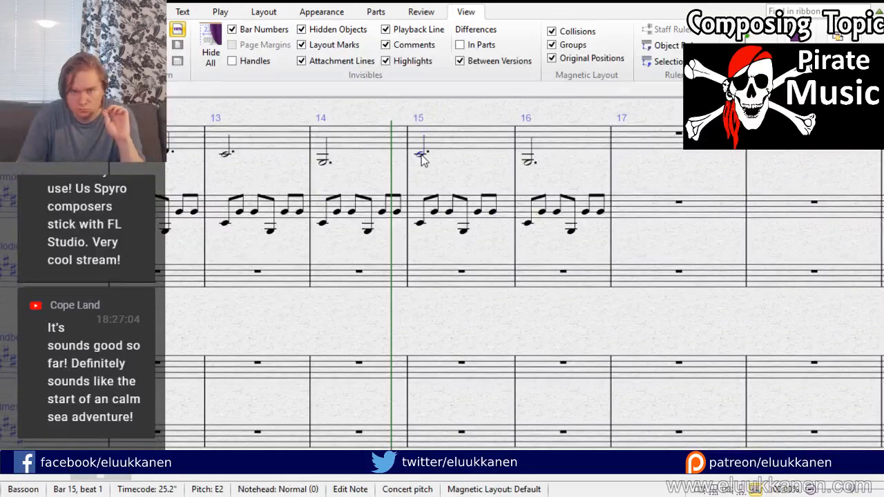
pyautogui.press('4')
pyautogui.press('3')
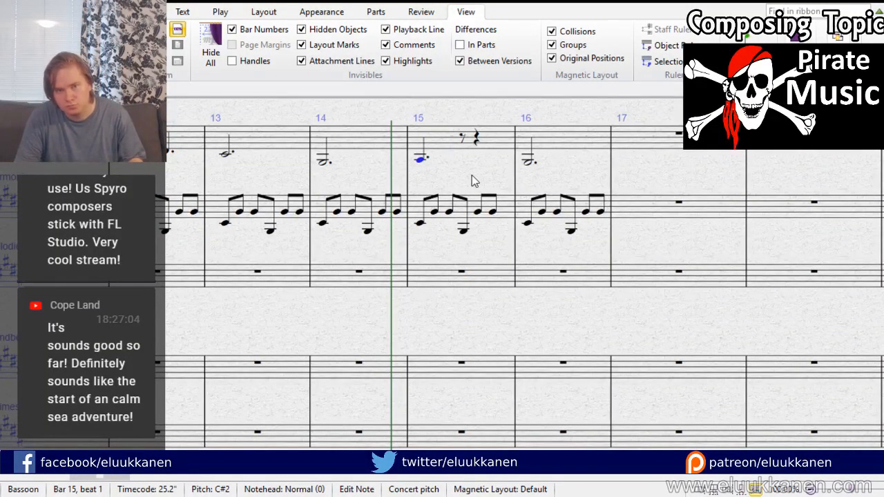
pyautogui.press('5')
pyautogui.click(466, 178)
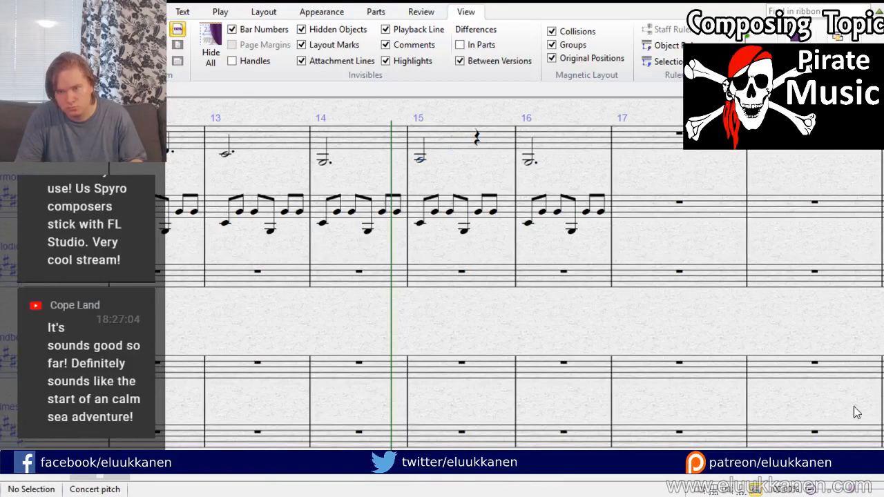
pyautogui.click(478, 163)
# Step: Raise the bassoon's bar 16 note to C#2, keeping it a dotted half note
pyautogui.click(527, 162)
pyautogui.click(813, 360)
pyautogui.click(833, 399)
pyautogui.moveTo(528, 167); pyautogui.dragTo(523, 165)
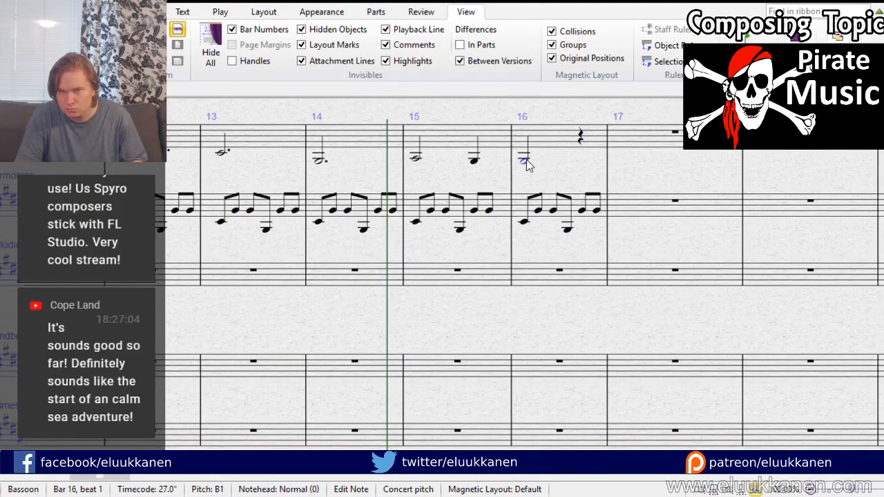
pyautogui.press('Up')
pyautogui.click(850, 438)
# Step: Enter a low G#2 dotted half note in bar 9 of the melodica staff, tied to a quarter note in bar 10
pyautogui.moveTo(542, 246); pyautogui.dragTo(771, 222)
pyautogui.moveTo(253, 302); pyautogui.dragTo(482, 360)
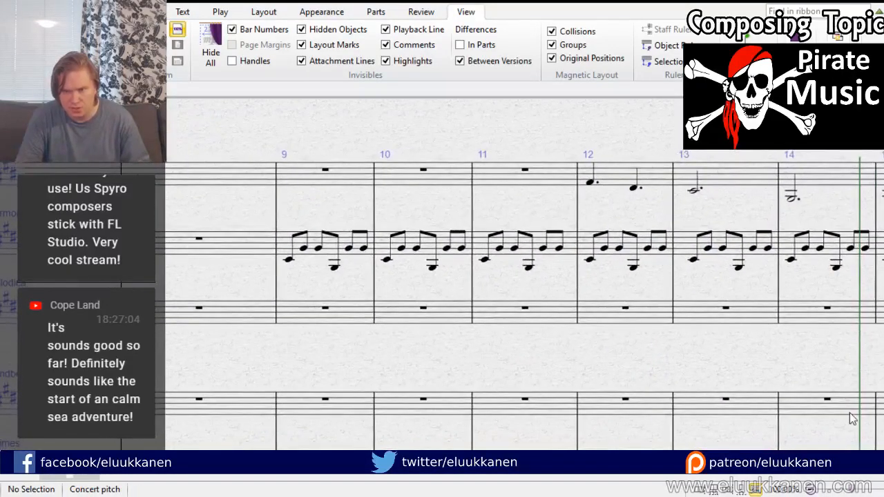
pyautogui.press('6')
pyautogui.click(227, 339)
pyautogui.hotkey('ctrl', 'z')
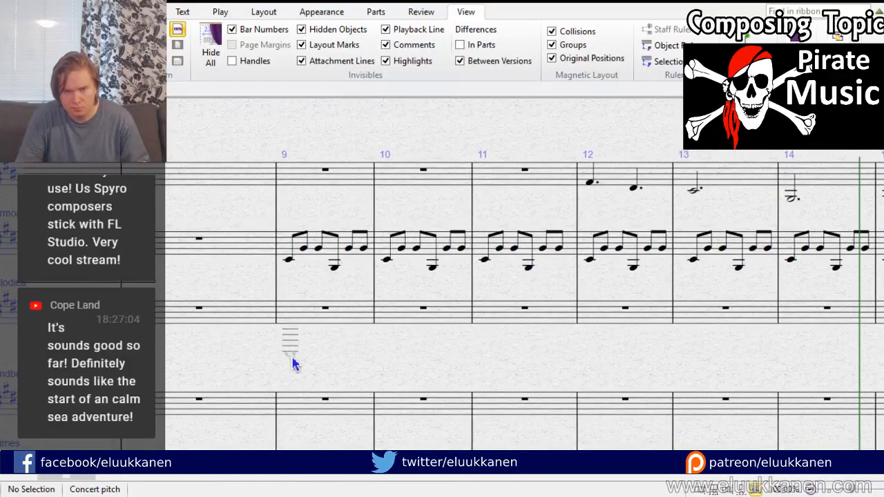
pyautogui.click(291, 358)
pyautogui.press('Escape')
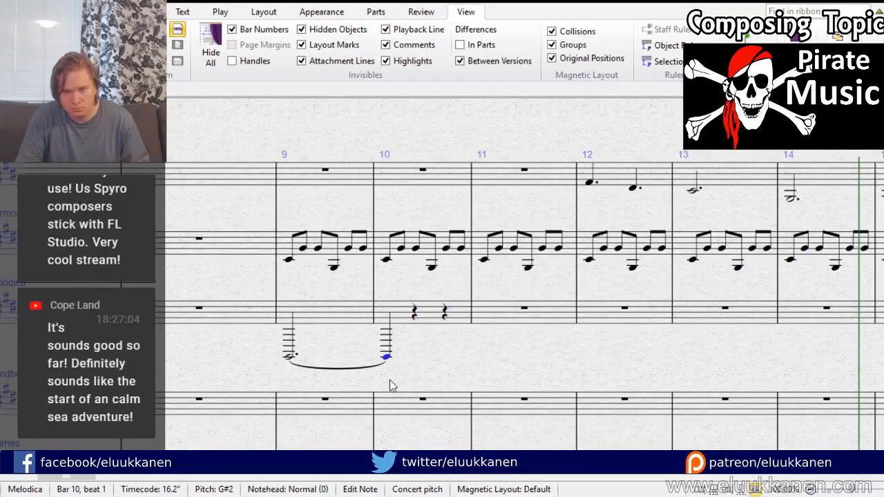
# Step: Raise the melodica's bar 9 note to C#3 and remove its tie into bar 10
pyautogui.press('Left')
pyautogui.press('Up')
pyautogui.press('Up')
pyautogui.press('Up')
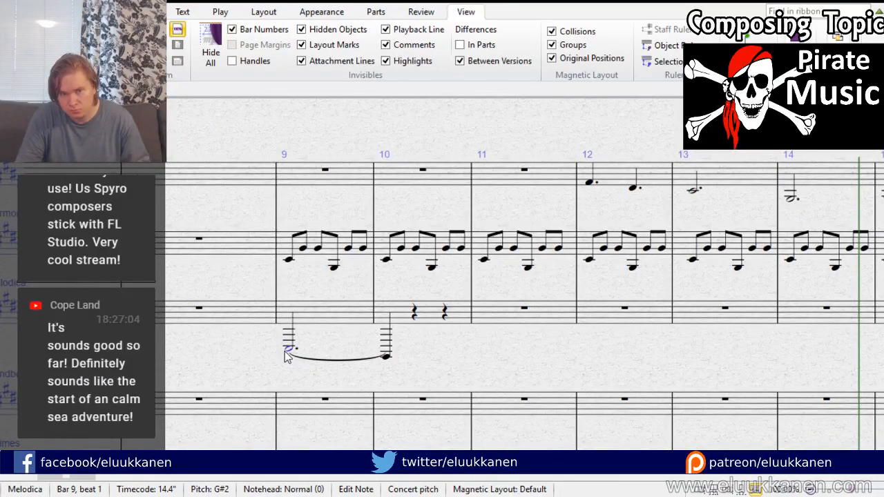
pyautogui.click(310, 314)
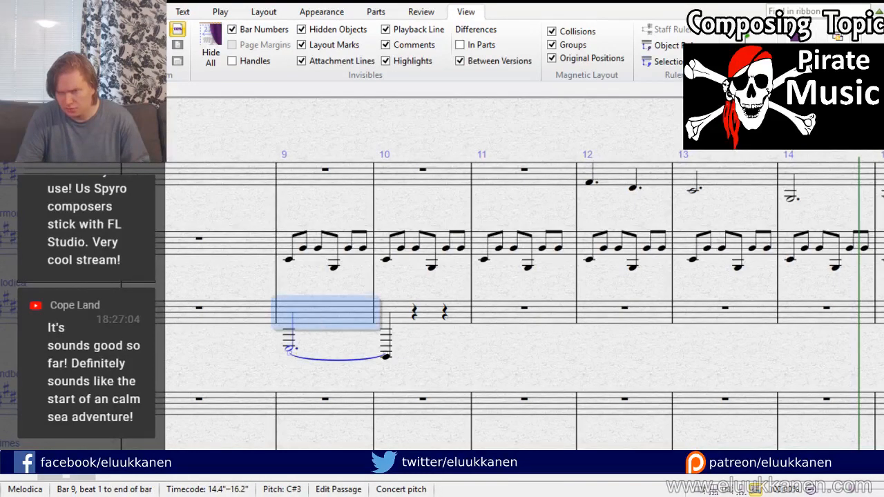
pyautogui.click(876, 425)
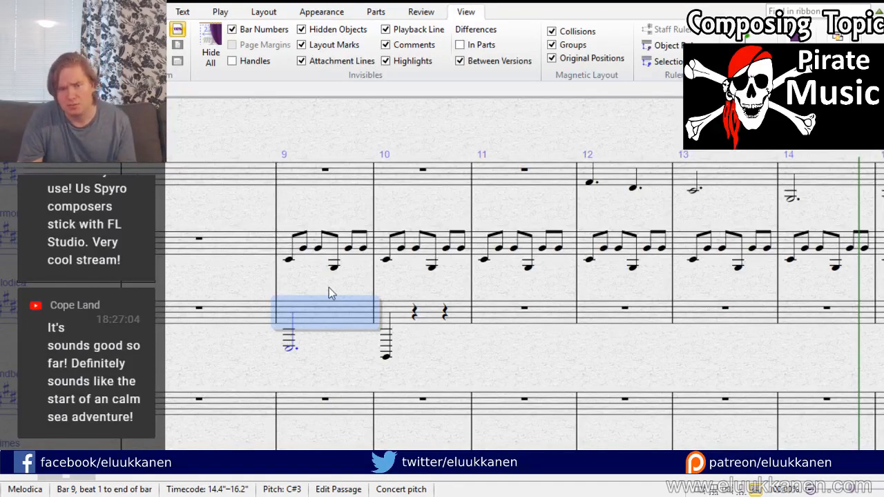
# Step: Audition the harmonica and melodica notes around bar 9 and play the score through bar 10
pyautogui.click(383, 304)
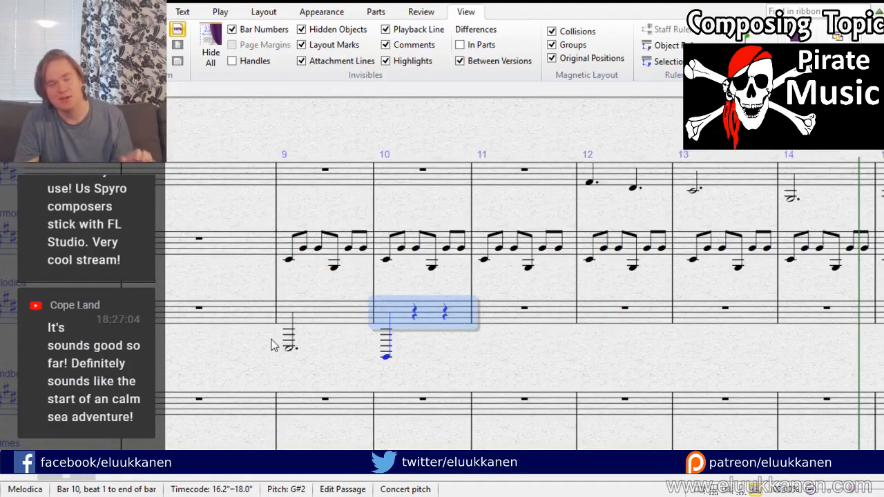
pyautogui.click(289, 259)
pyautogui.press('Right')
pyautogui.press('Right')
pyautogui.click(291, 349)
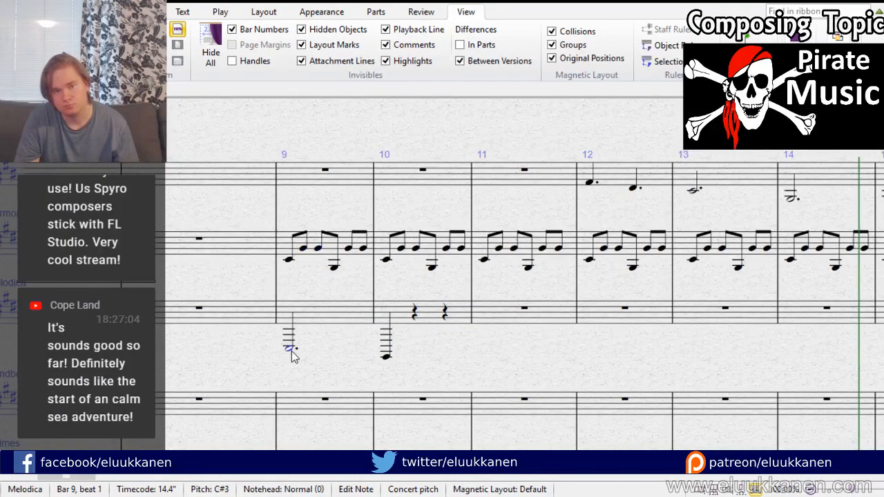
pyautogui.click(391, 359)
pyautogui.click(414, 355)
pyautogui.press('[')
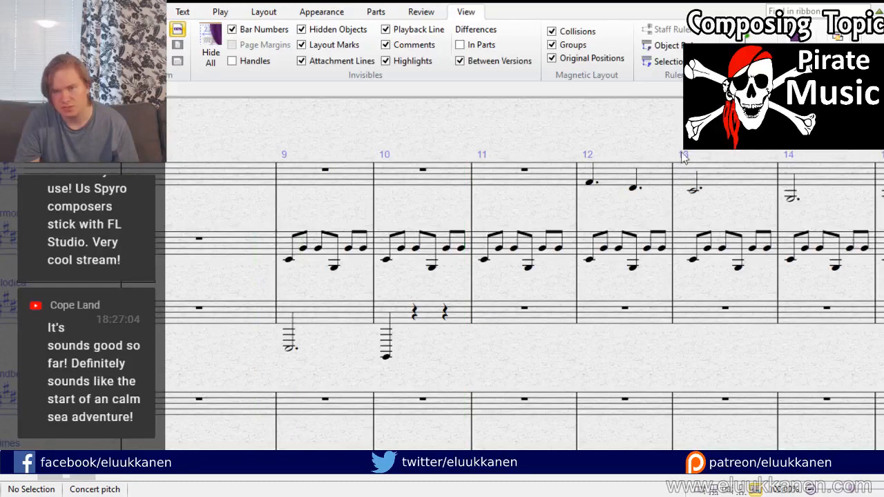
pyautogui.press('space')
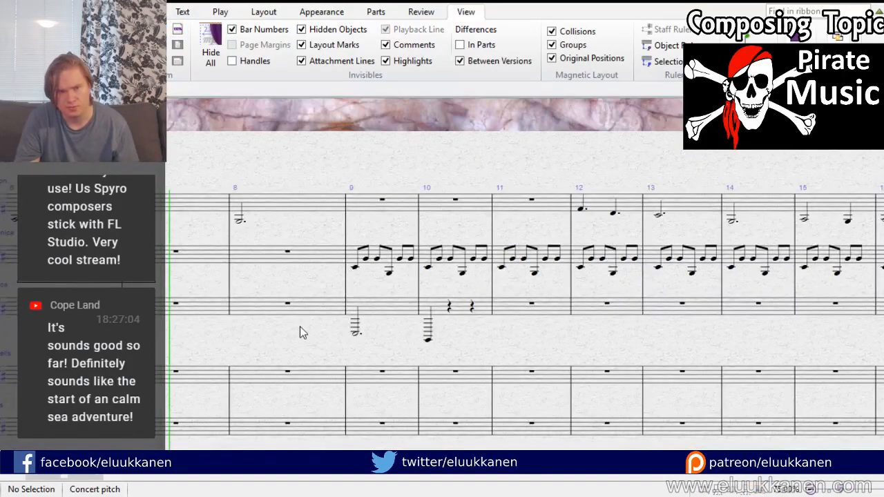
pyautogui.moveTo(660, 354); pyautogui.dragTo(521, 296)
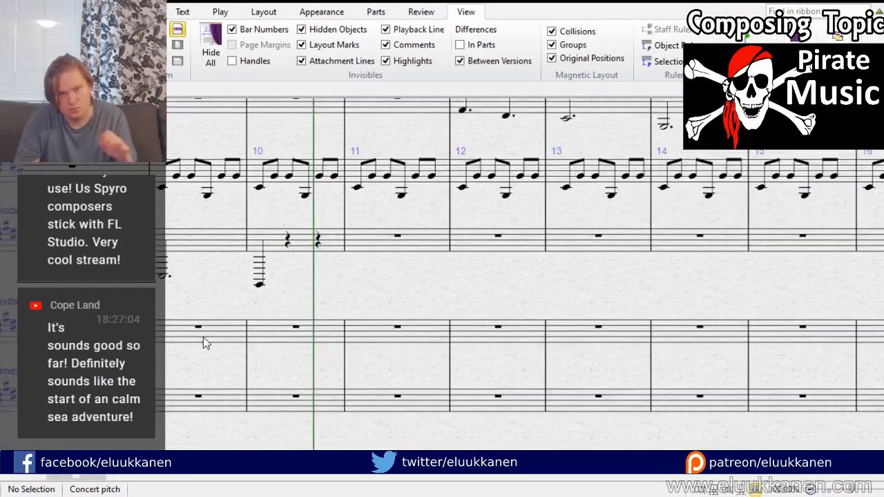
# Step: Copy the melodica's dotted half note into bars 10 and 11, raising it to D#3 and E3
pyautogui.click(165, 283)
pyautogui.click(272, 249)
pyautogui.hotkey('ctrl', 'v')
pyautogui.click(260, 276)
pyautogui.moveTo(257, 274); pyautogui.dragTo(255, 271)
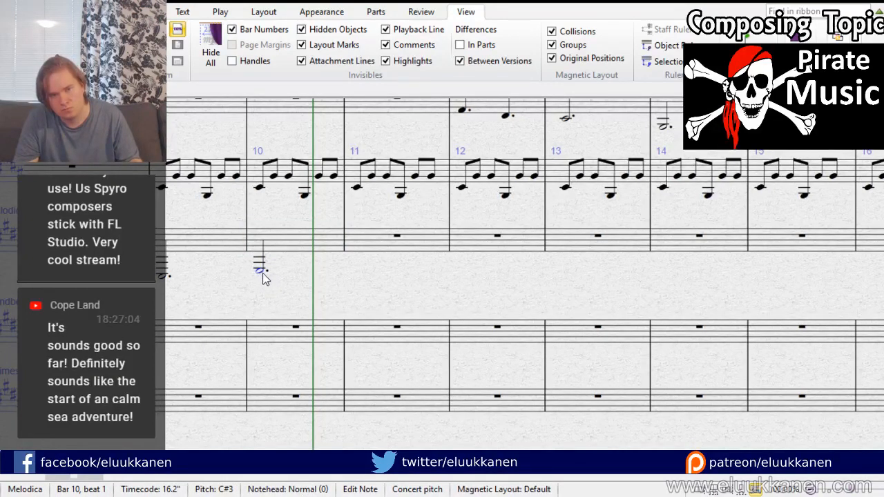
pyautogui.click(348, 254)
pyautogui.hotkey('ctrl', 'v')
pyautogui.click(357, 272)
pyautogui.moveTo(358, 276); pyautogui.dragTo(357, 272)
# Step: Continue the melodica line with copied dotted half notes, G#3 in bar 12 and A#3 in bar 13
pyautogui.click(452, 241)
pyautogui.hotkey('ctrl', 'v')
pyautogui.click(463, 272)
pyautogui.moveTo(463, 271); pyautogui.dragTo(303, 325)
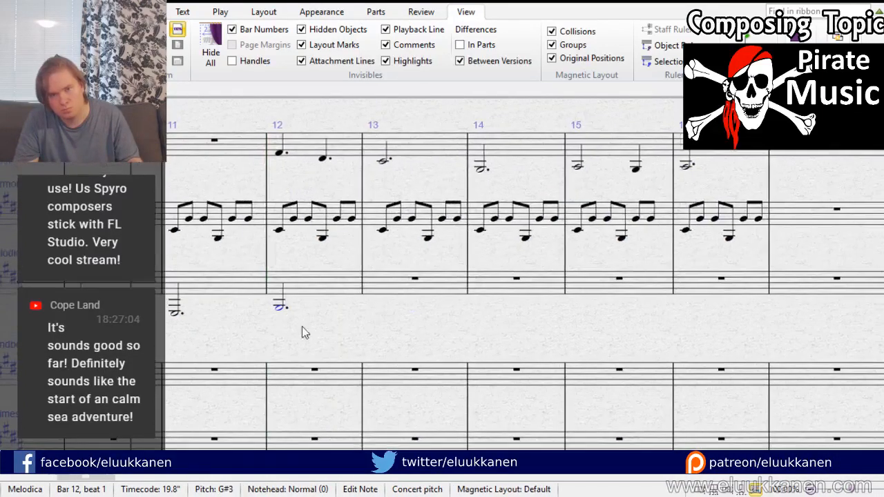
pyautogui.click(380, 287)
pyautogui.hotkey('ctrl', 'v')
pyautogui.click(378, 301)
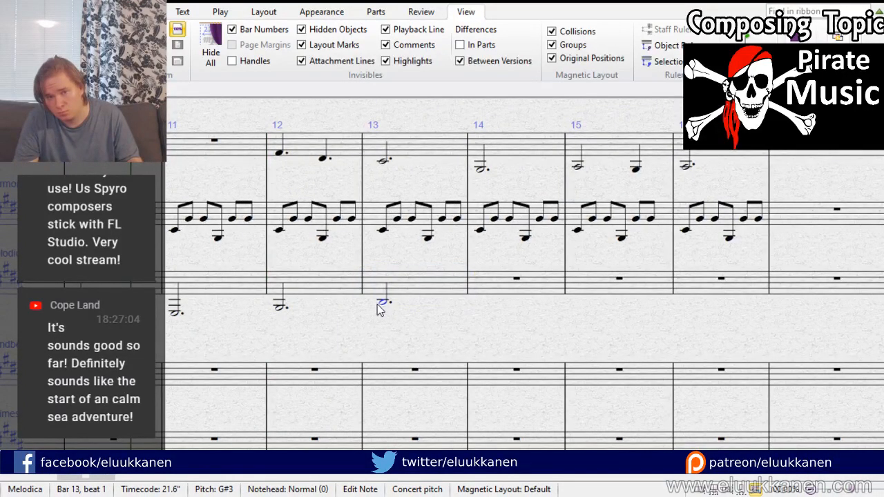
# Step: Copy the melodica's dotted half note into bar 14, lower it to F#3 and audition the bassoon note there
pyautogui.click(485, 284)
pyautogui.hotkey('ctrl', 'v')
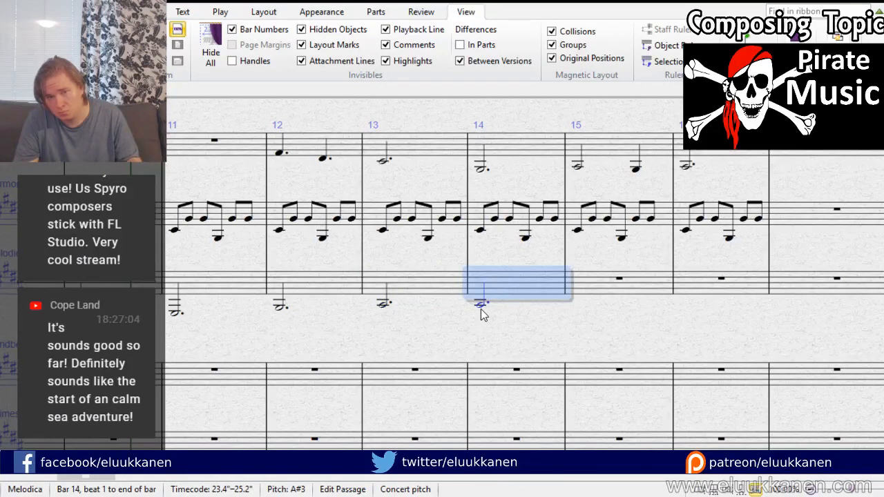
pyautogui.click(482, 308)
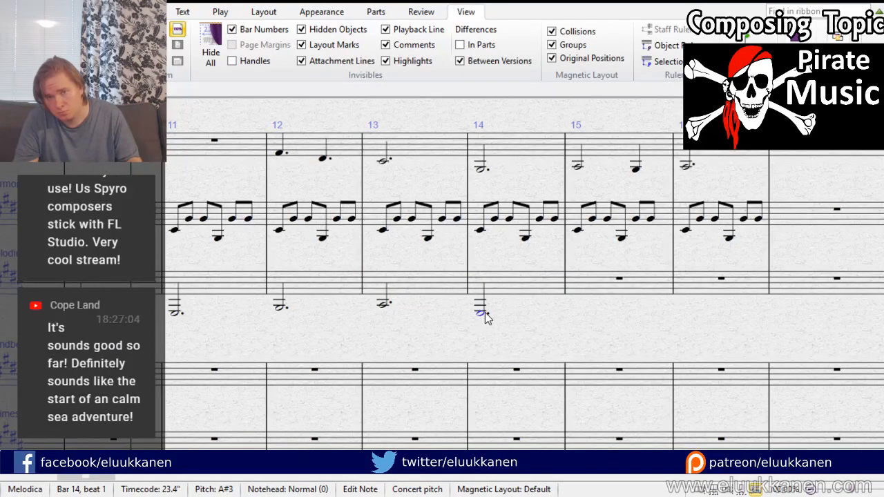
pyautogui.click(480, 168)
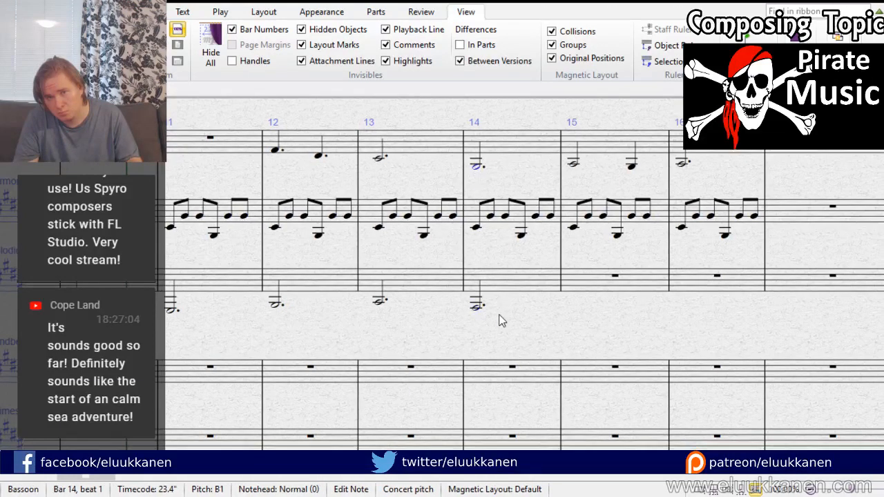
# Step: Add copied dotted half notes to the melodica staff, G#3 in bar 15 and C#4 in bar 16
pyautogui.click(417, 330)
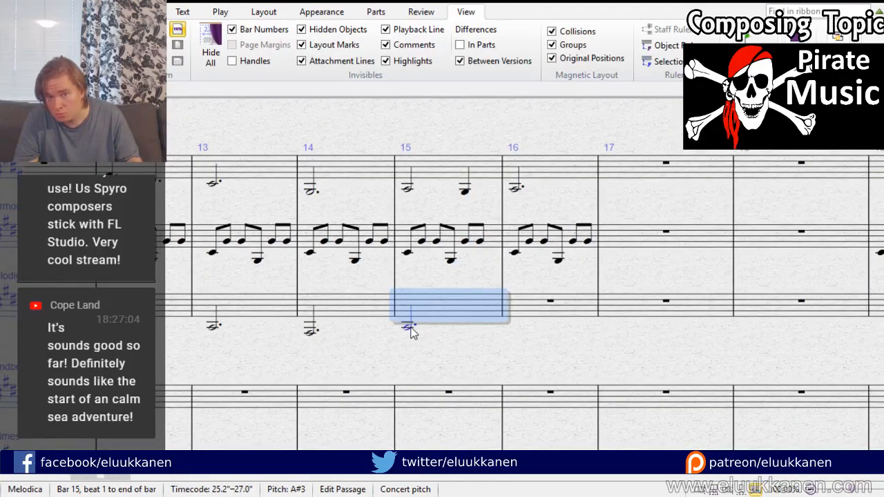
pyautogui.click(408, 327)
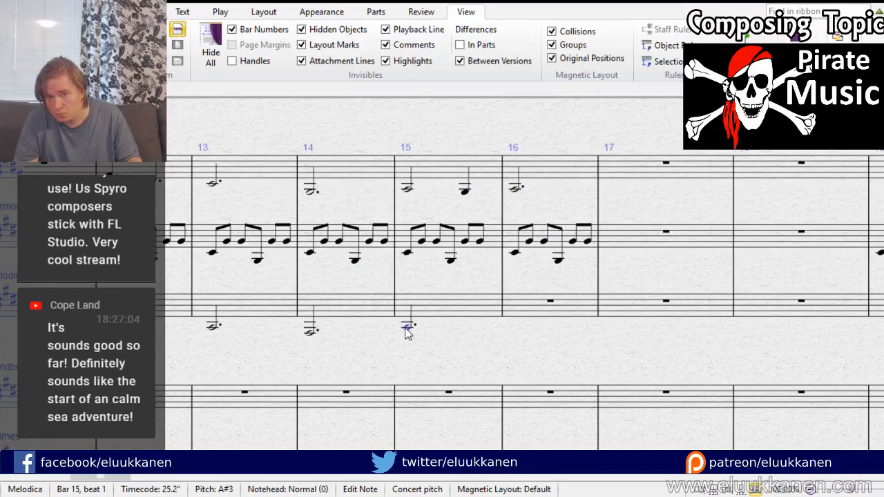
pyautogui.moveTo(406, 328); pyautogui.dragTo(405, 331)
pyautogui.keyDown('alt'); pyautogui.click(518, 331); pyautogui.keyUp('alt')
pyautogui.moveTo(516, 331); pyautogui.dragTo(512, 322)
# Step: Play the score back through bar 16 to check the melodica line against the harmonica and bassoon
pyautogui.moveTo(355, 360); pyautogui.dragTo(792, 348)
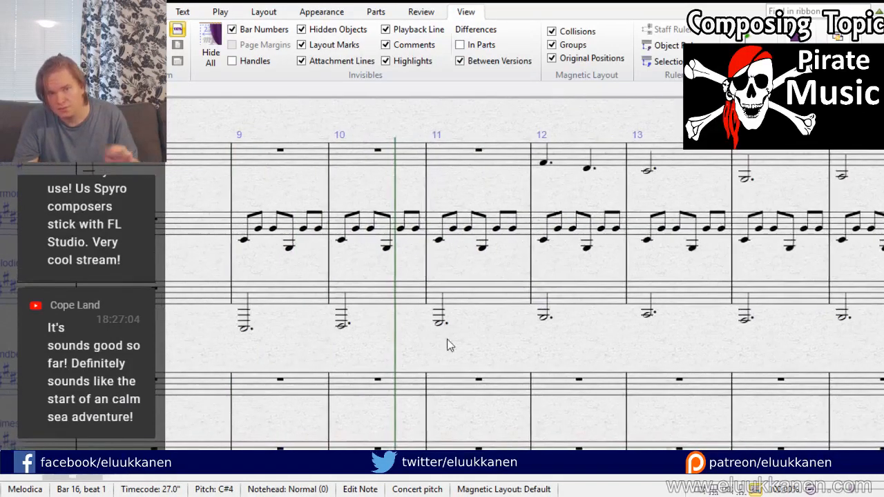
pyautogui.moveTo(447, 339); pyautogui.dragTo(606, 326)
pyautogui.press('[')
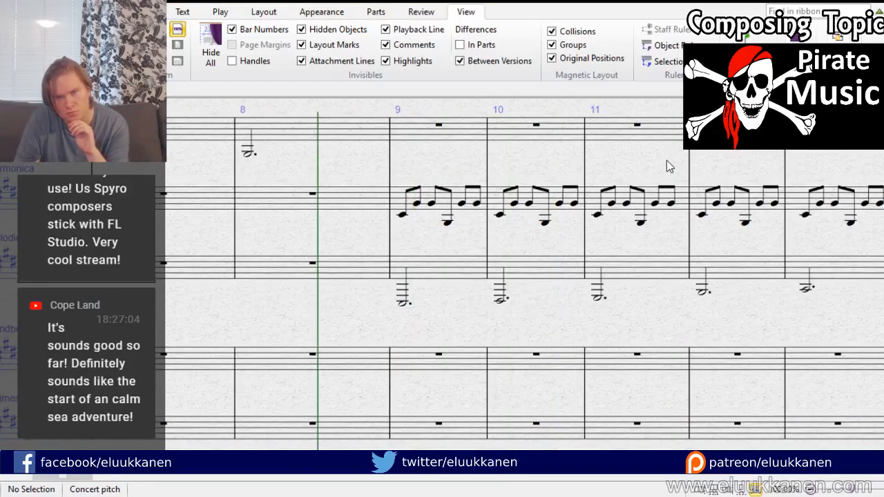
pyautogui.press('space')
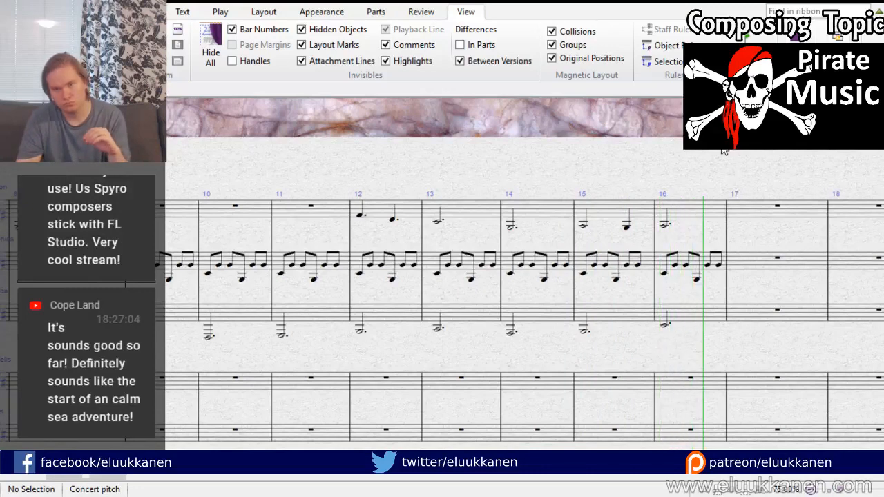
pyautogui.press('space')
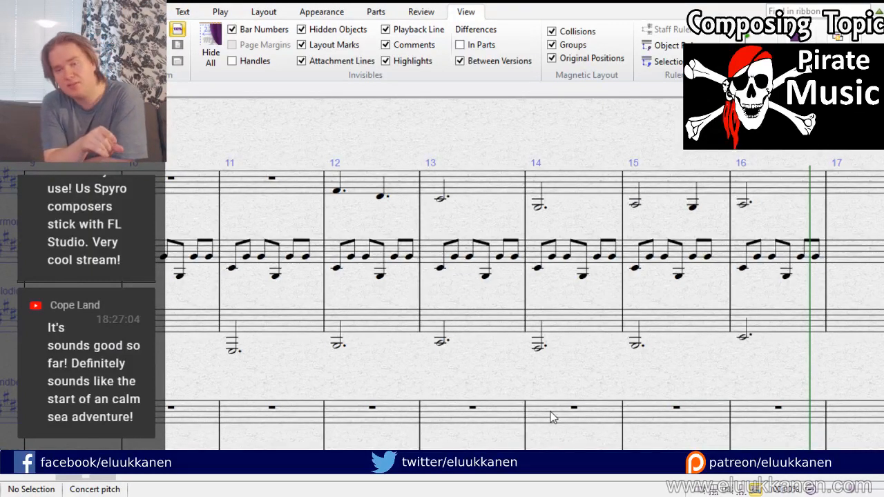
# Step: Play the score back from bar 17 to about bar 20 to hear the passage after the melodica line
pyautogui.moveTo(574, 384); pyautogui.dragTo(239, 142)
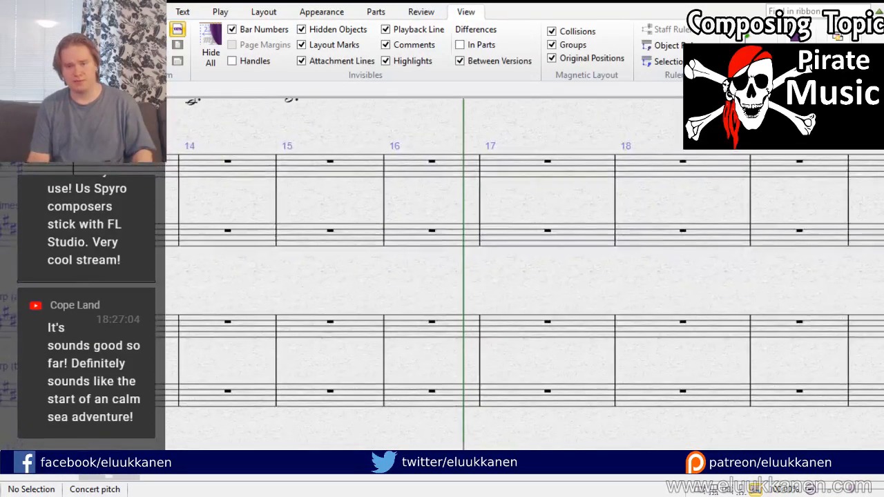
pyautogui.moveTo(626, 226); pyautogui.dragTo(466, 203)
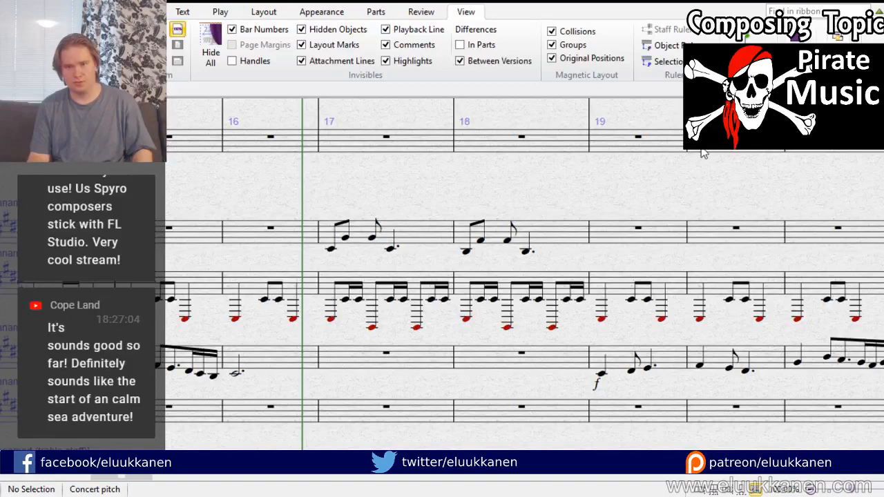
pyautogui.press('space')
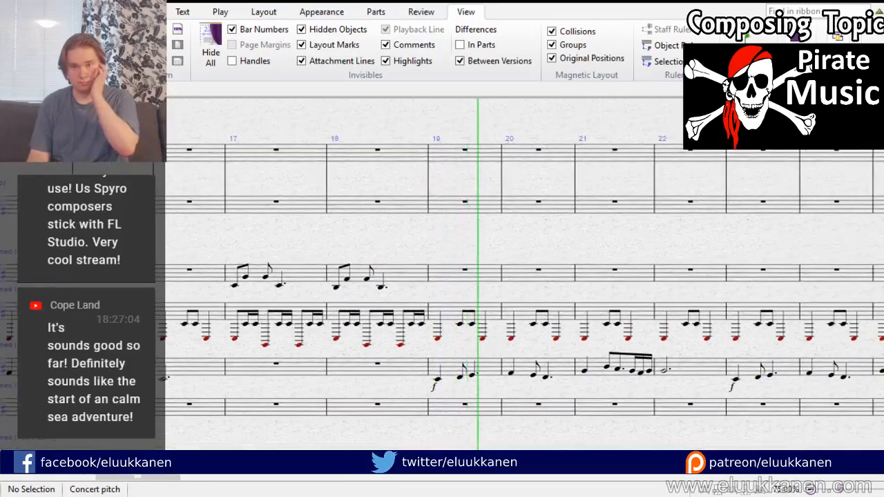
pyautogui.press('space')
# Step: Select and copy the melody in bars 19–26 from the unnamed treble staff directly below the bass
pyautogui.moveTo(560, 370); pyautogui.dragTo(463, 320)
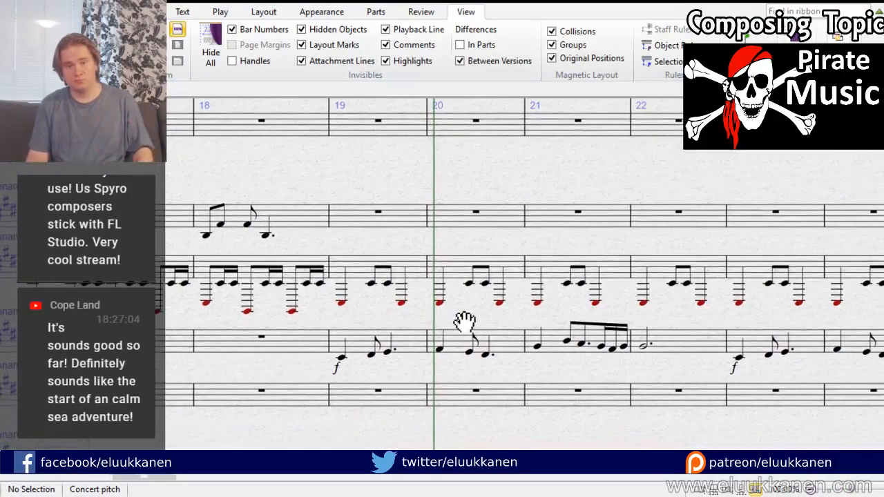
pyautogui.click(411, 348)
pyautogui.keyDown('shift'); pyautogui.click(509, 349); pyautogui.keyUp('shift')
pyautogui.moveTo(623, 387); pyautogui.dragTo(286, 366)
pyautogui.keyDown('shift'); pyautogui.click(640, 333); pyautogui.keyUp('shift')
# Step: Try the copied bars 19–26 melody on the unnamed treble staff directly above the bass, and undo the copy
pyautogui.moveTo(121, 162); pyautogui.dragTo(421, 246)
pyautogui.keyDown('alt'); pyautogui.click(209, 284); pyautogui.keyUp('alt')
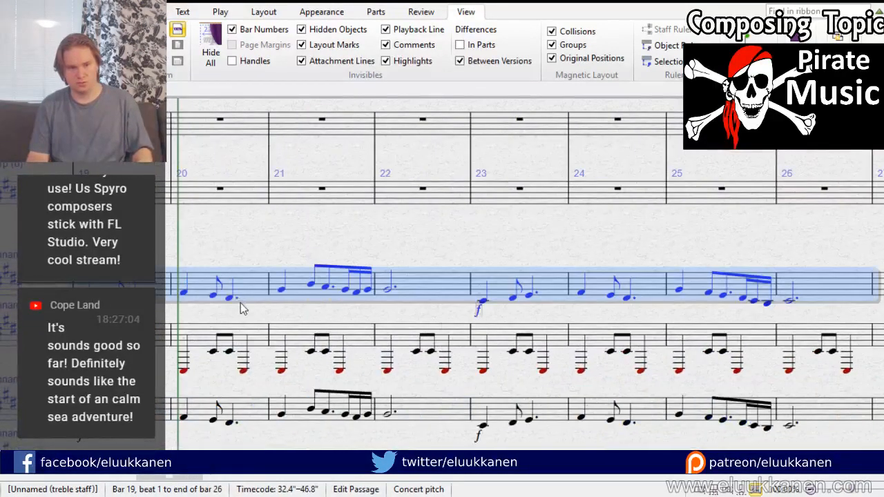
pyautogui.click(85, 301)
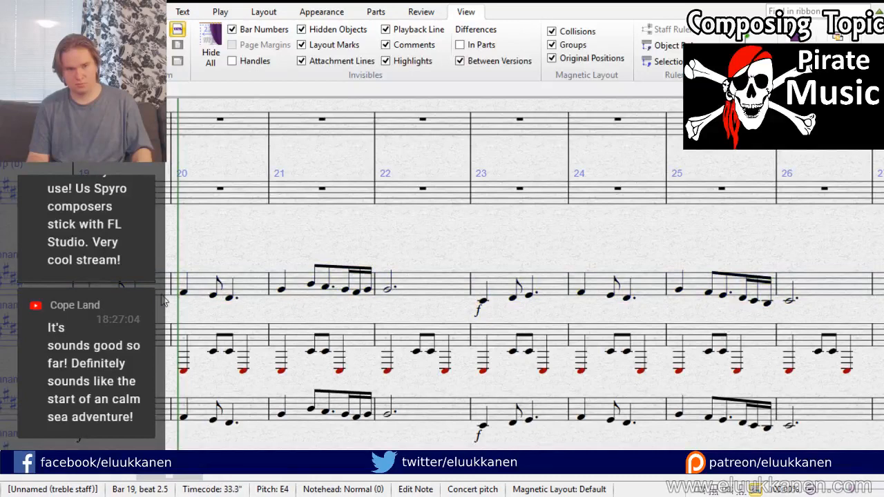
pyautogui.doubleClick(119, 283)
pyautogui.moveTo(230, 181); pyautogui.dragTo(350, 278)
pyautogui.click(383, 253)
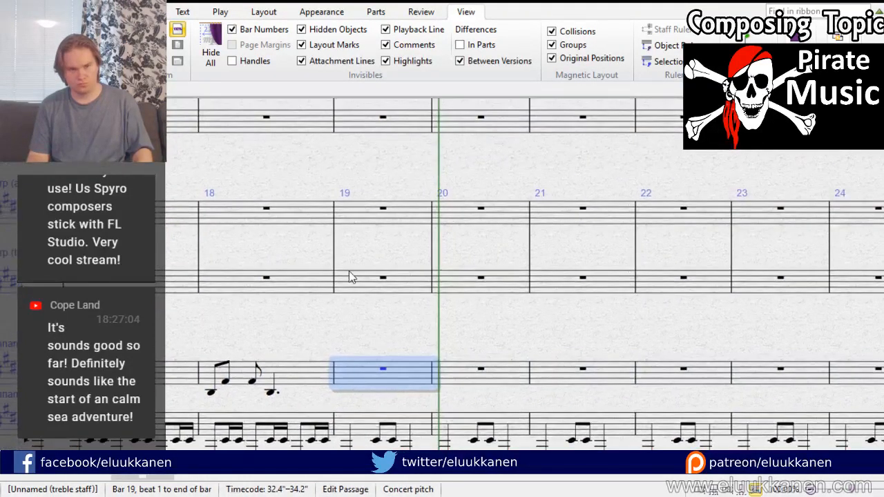
# Step: Paste the melody into the Harp (b) staff at bar 19 and audition its notes in bar 20
pyautogui.click(352, 285)
pyautogui.hotkey('ctrl', 'v')
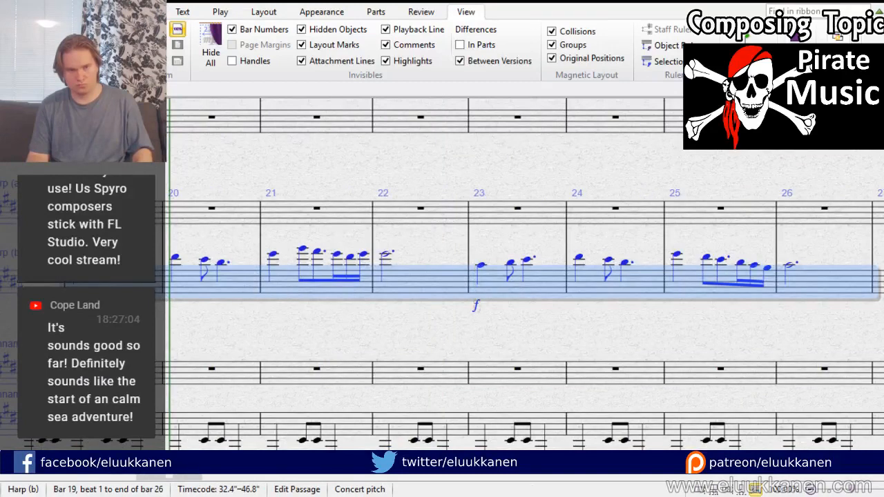
pyautogui.press('Escape')
pyautogui.click(175, 258)
pyautogui.click(204, 260)
pyautogui.click(221, 263)
# Step: Move the melodica's dotted half note line from bars 9–16 to bars 19–26
pyautogui.moveTo(130, 295); pyautogui.dragTo(475, 360)
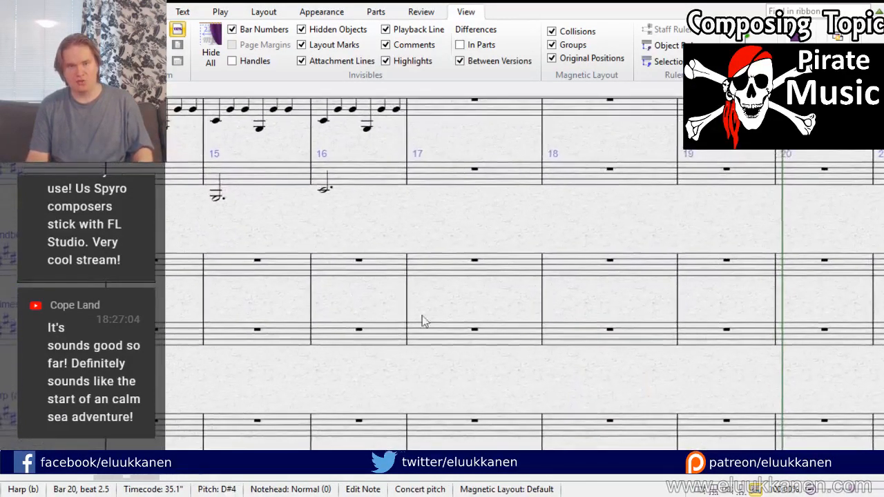
pyautogui.moveTo(383, 234); pyautogui.dragTo(709, 377)
pyautogui.click(708, 373)
pyautogui.hscroll(-5, 449, 400)
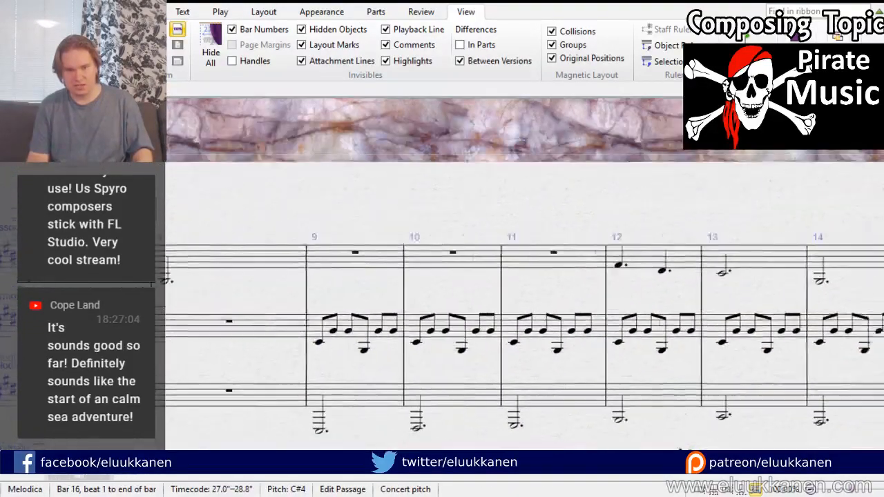
pyautogui.keyDown('shift'); pyautogui.click(414, 408); pyautogui.keyUp('shift')
pyautogui.hscroll(4, 421, 408)
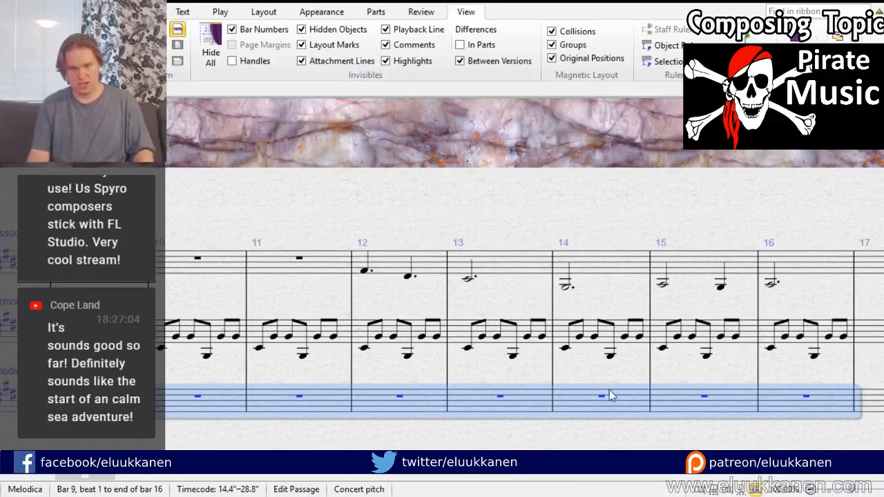
pyautogui.moveTo(668, 450); pyautogui.dragTo(341, 398)
pyautogui.hscroll(4, 509, 384)
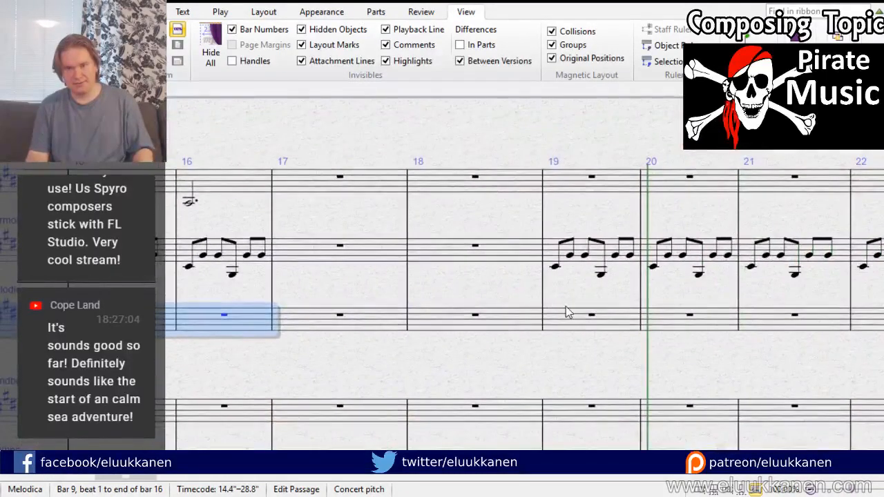
pyautogui.scroll(1, 566, 355)
pyautogui.keyDown('alt'); pyautogui.click(566, 343); pyautogui.keyUp('alt')
# Step: Paste the bassoon line from bars 12–16 into bars 22–26 of the bassoon staff
pyautogui.scroll(1, 207, 310)
pyautogui.hscroll(-5, 207, 311)
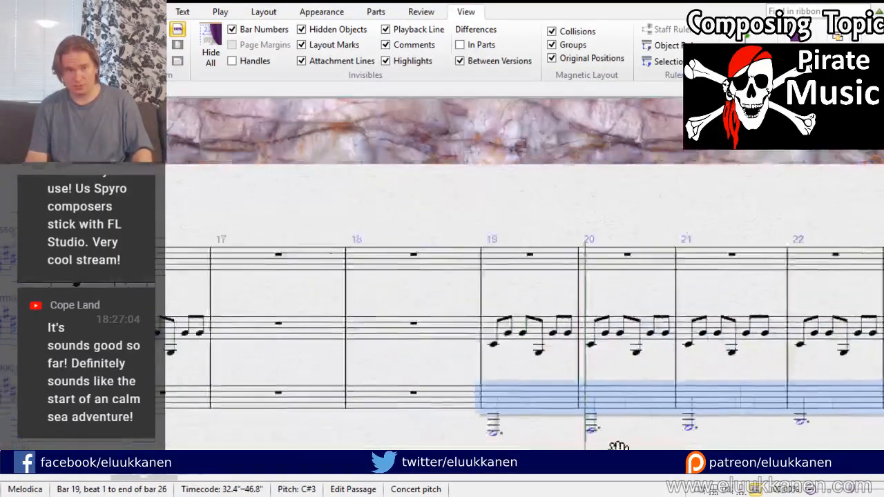
pyautogui.moveTo(332, 205); pyautogui.dragTo(452, 269)
pyautogui.click(452, 269)
pyautogui.moveTo(210, 193); pyautogui.dragTo(420, 191)
pyautogui.keyDown('shift'); pyautogui.click(325, 260); pyautogui.keyUp('shift')
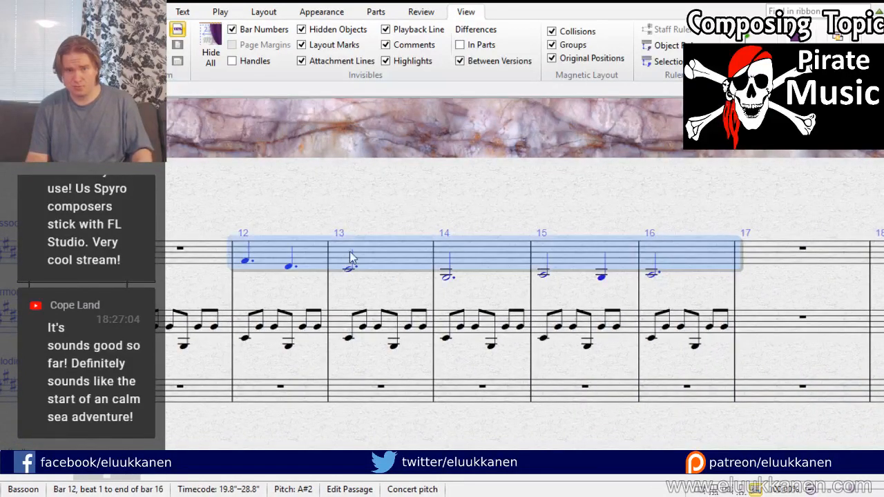
pyautogui.moveTo(580, 191); pyautogui.dragTo(197, 142)
pyautogui.moveTo(470, 172); pyautogui.dragTo(243, 174)
pyautogui.click(398, 223)
pyautogui.hotkey('ctrl', 'v')
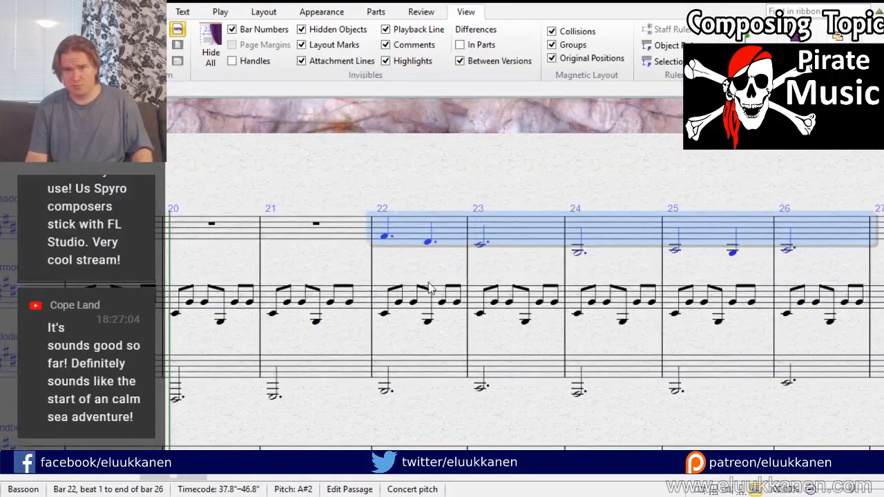
# Step: Audition the melodica note in bar 22 and enter a dotted half note C#4 in bar 19 of the Handbells staff
pyautogui.moveTo(453, 259); pyautogui.dragTo(382, 124)
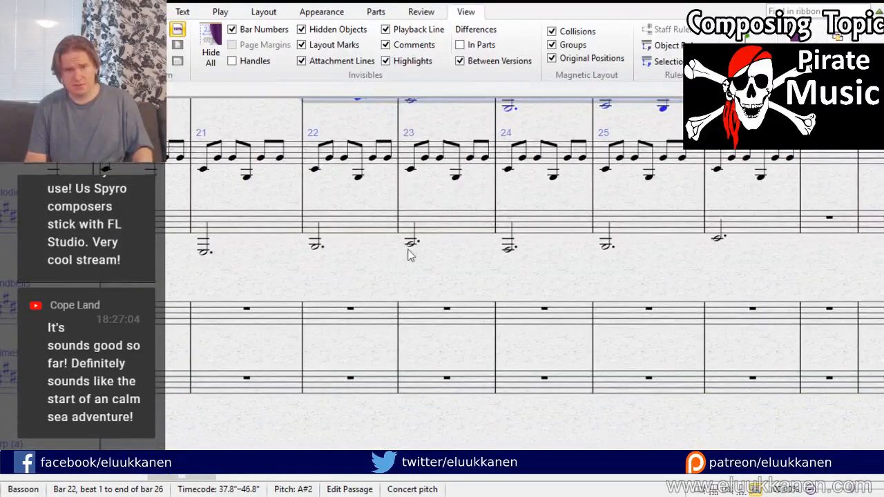
pyautogui.moveTo(389, 276); pyautogui.dragTo(430, 305)
pyautogui.click(356, 283)
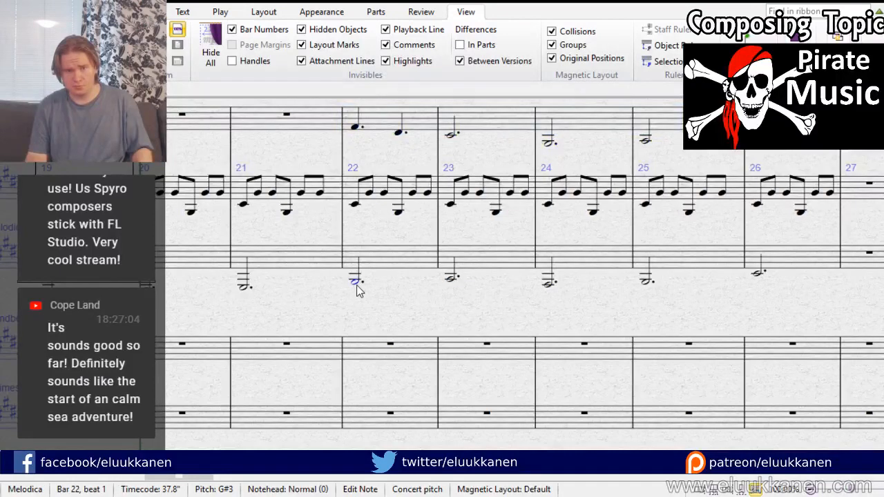
pyautogui.moveTo(248, 327); pyautogui.dragTo(559, 308)
pyautogui.click(401, 332)
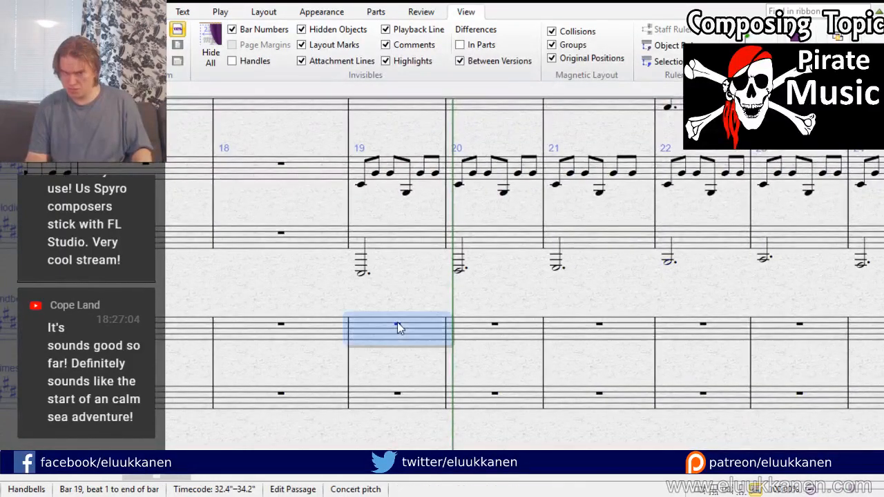
pyautogui.click(361, 344)
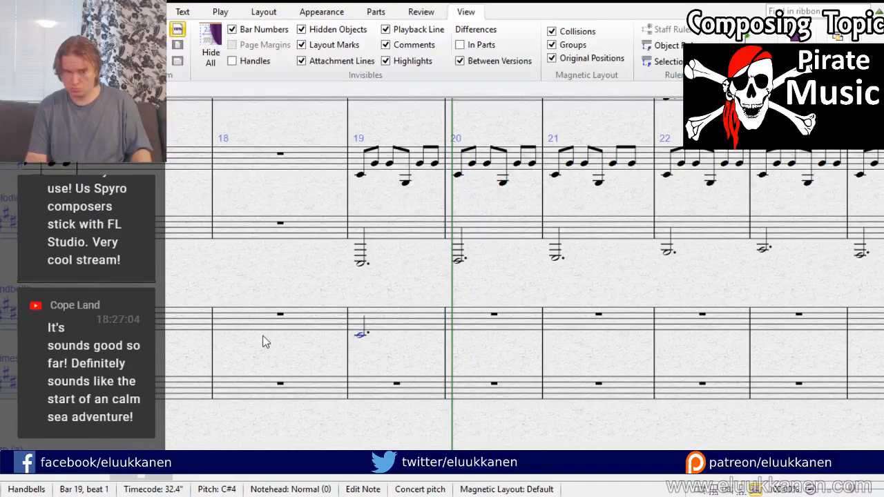
# Step: Enter Handbells quarter notes C#4 and B3 in bar 17, repeat them in bar 18, and lower the dotted half note in bar 19
pyautogui.click(200, 331)
pyautogui.press('Escape')
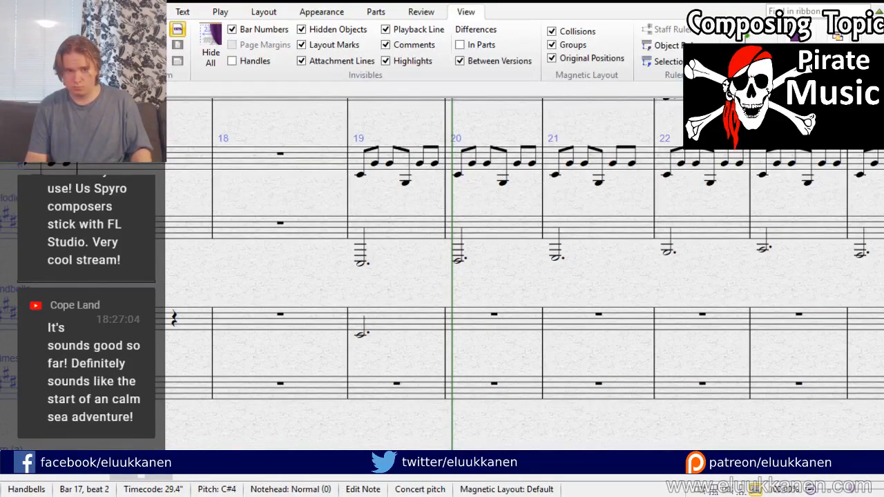
pyautogui.press('Down')
pyautogui.click(191, 321)
pyautogui.keyDown('alt'); pyautogui.click(254, 322); pyautogui.keyUp('alt')
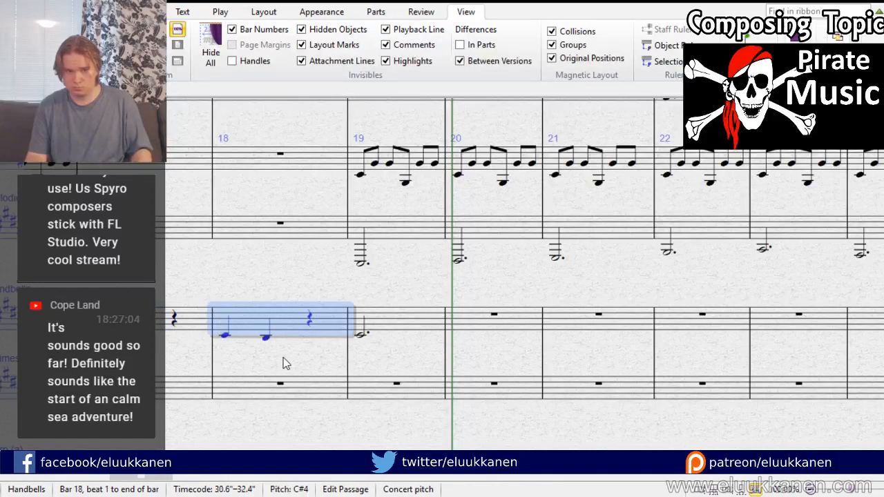
pyautogui.click(403, 323)
pyautogui.click(364, 342)
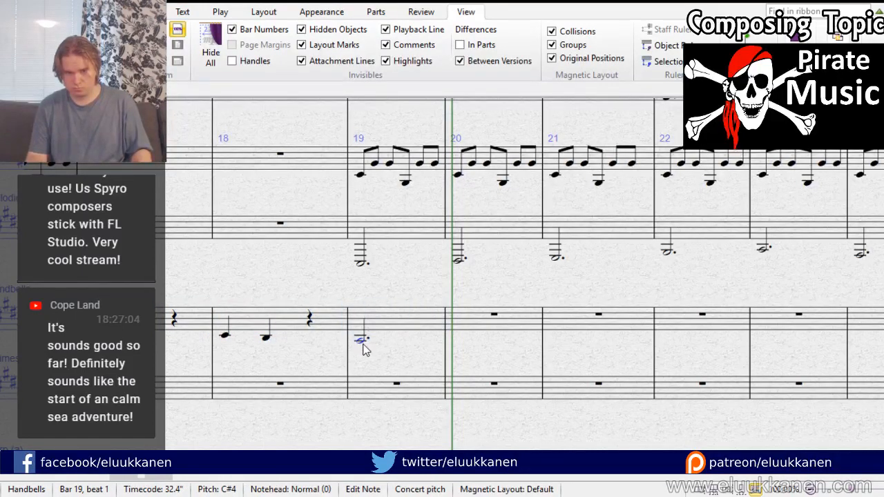
# Step: Enter sixteenth notes G#5, C#5 and G#4, separated by sixteenth rests, in bar 19 of the Chimes staff
pyautogui.keyDown('alt'); pyautogui.click(372, 400); pyautogui.keyUp('alt')
pyautogui.moveTo(361, 412); pyautogui.dragTo(358, 389)
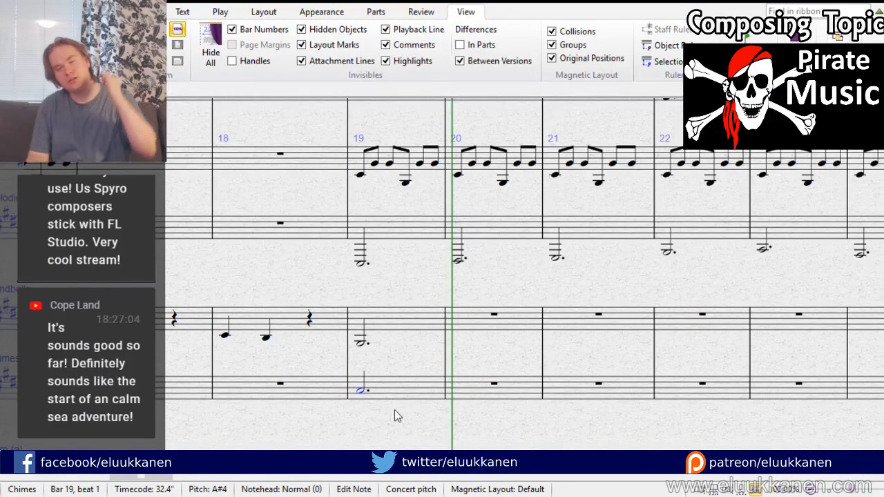
pyautogui.press('2')
pyautogui.moveTo(355, 393); pyautogui.dragTo(358, 384)
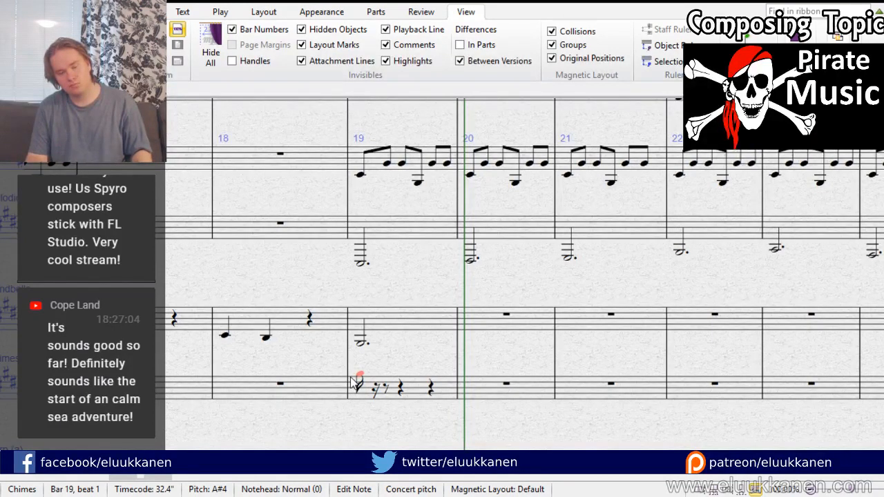
pyautogui.keyDown('alt'); pyautogui.click(383, 399); pyautogui.keyUp('alt')
pyautogui.moveTo(381, 378); pyautogui.dragTo(406, 397)
pyautogui.keyDown('alt'); pyautogui.click(405, 394); pyautogui.keyUp('alt')
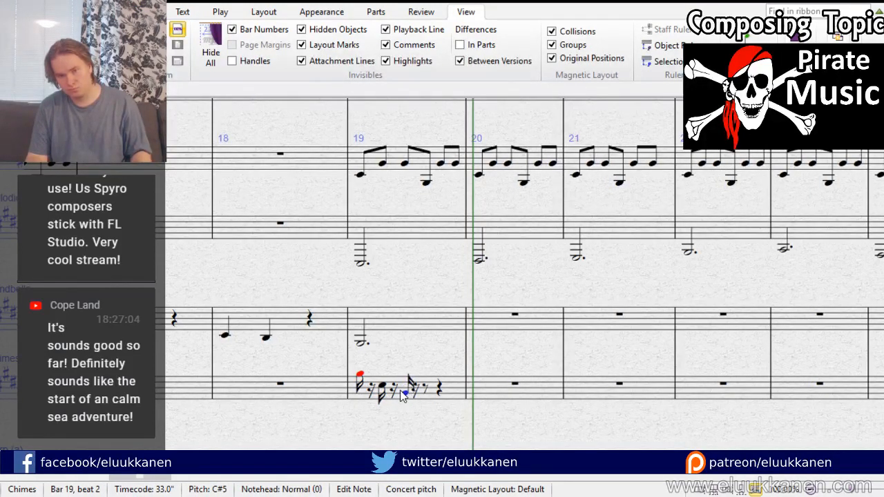
pyautogui.press('Escape')
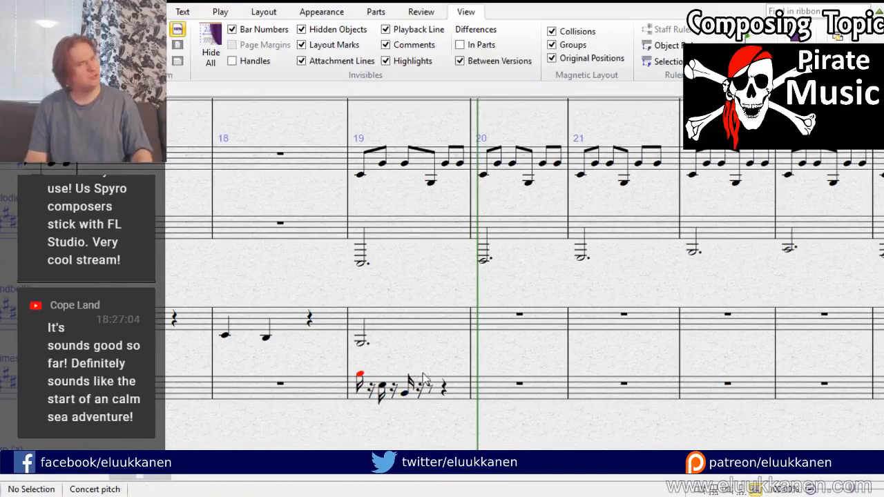
# Step: Copy the Chimes figure from bar 19 into bar 20 and lower its three notes one step, starting on F#5
pyautogui.click(457, 395)
pyautogui.moveTo(477, 407); pyautogui.dragTo(271, 321)
pyautogui.keyDown('alt'); pyautogui.click(284, 302); pyautogui.keyUp('alt')
pyautogui.click(284, 303)
pyautogui.click(299, 304)
pyautogui.click(321, 308)
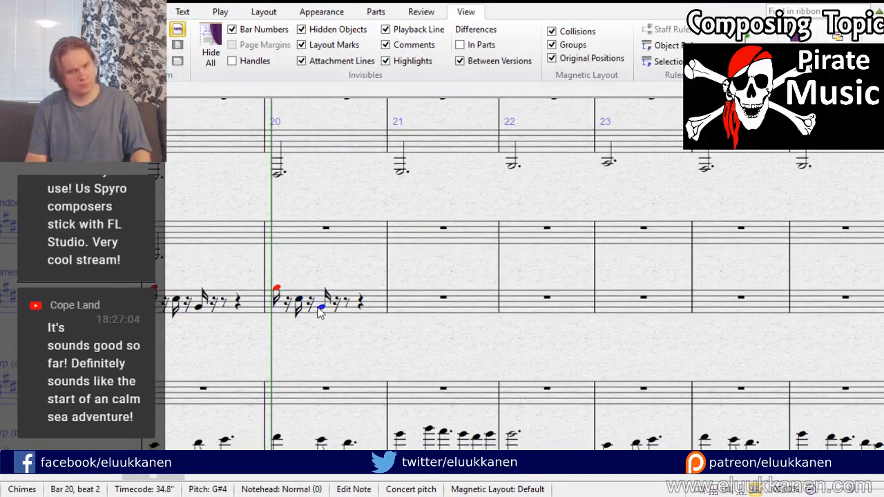
pyautogui.click(278, 293)
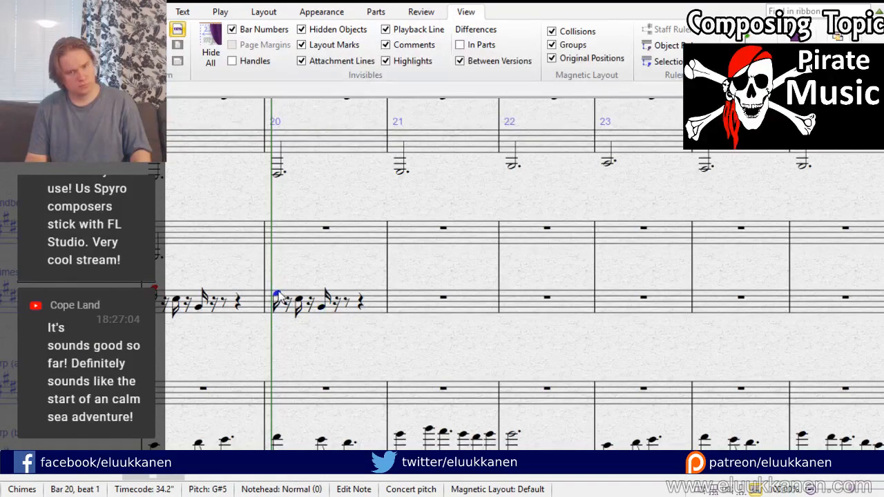
pyautogui.click(301, 302)
pyautogui.click(322, 308)
pyautogui.click(378, 315)
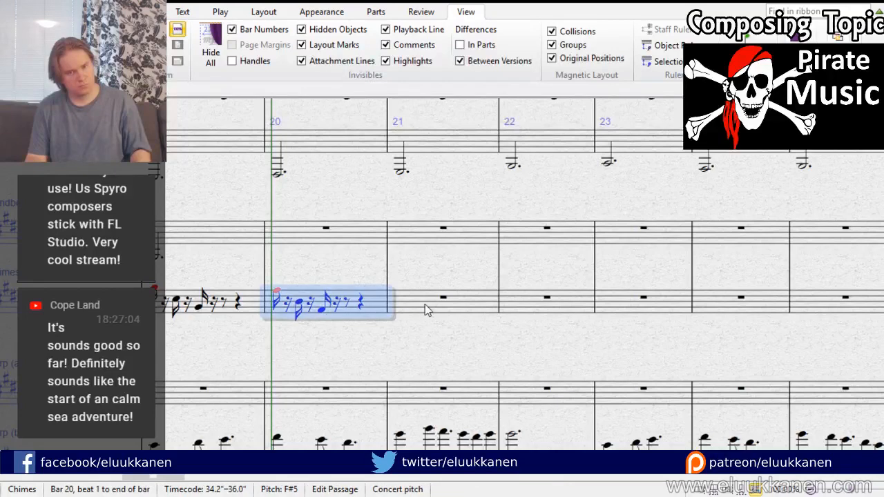
# Step: Copy the lowered Chimes figure from bar 20 into bar 21 and clear bar 20
pyautogui.click(425, 311)
pyautogui.hotkey('ctrl', 'v')
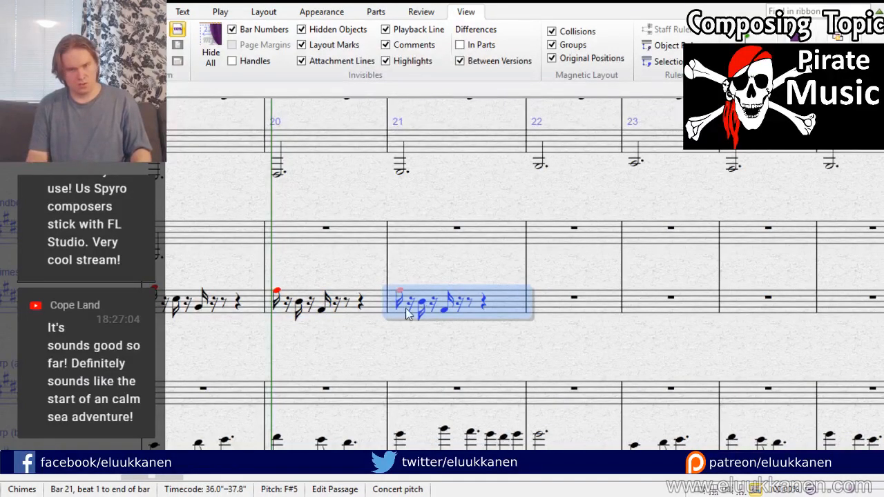
pyautogui.click(367, 316)
# Step: Try an eighth note at the start of bar 19 on the unnamed treble staves below the harp, undoing each attempt
pyautogui.moveTo(255, 333); pyautogui.dragTo(442, 113)
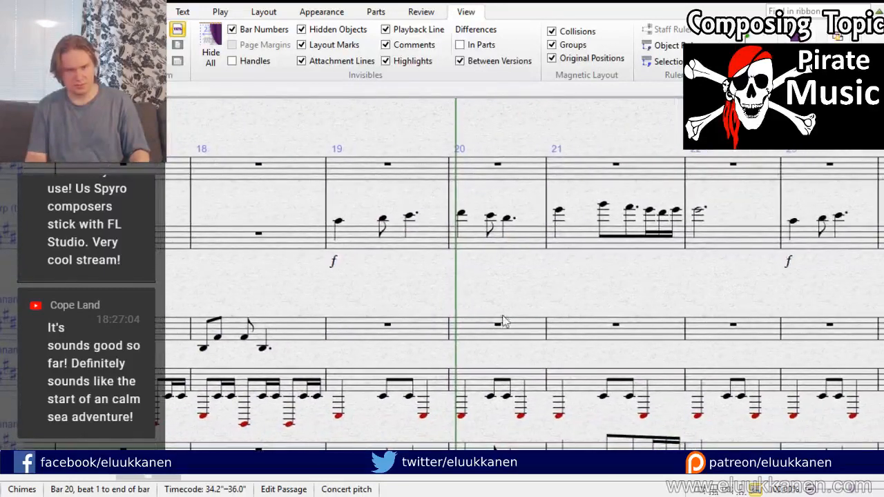
pyautogui.press('Escape')
pyautogui.press('3')
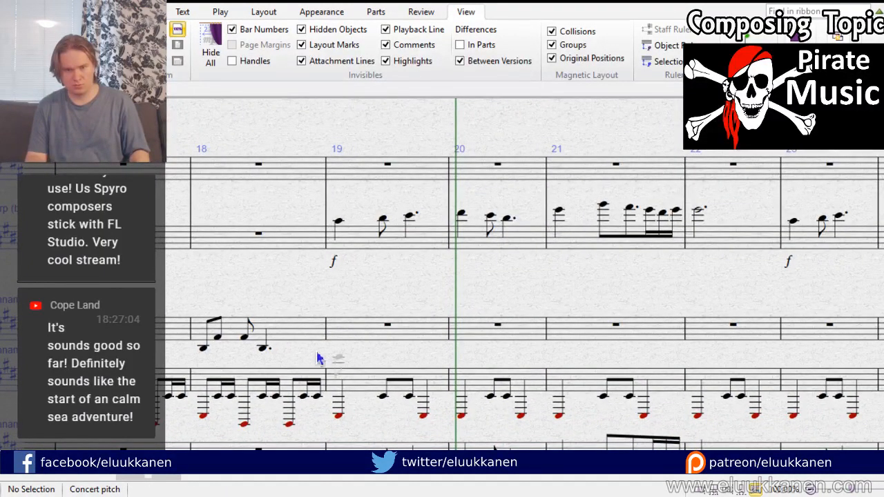
pyautogui.click(340, 336)
pyautogui.hotkey('ctrl', 'z')
pyautogui.scroll(-5, 343, 354)
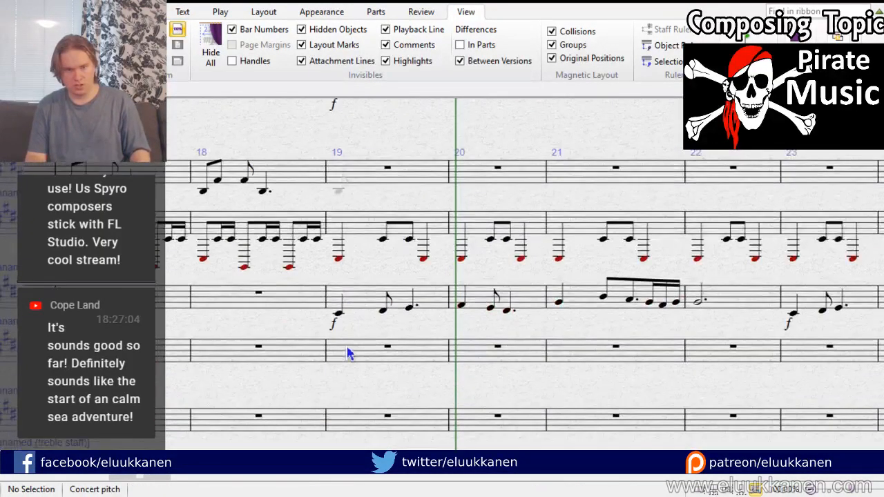
pyautogui.click(343, 298)
pyautogui.hotkey('ctrl', 'z')
# Step: Enter an eighth note C#4 at the start of bar 19 on the second unnamed treble staff below the melody
pyautogui.click(342, 302)
pyautogui.click(855, 440)
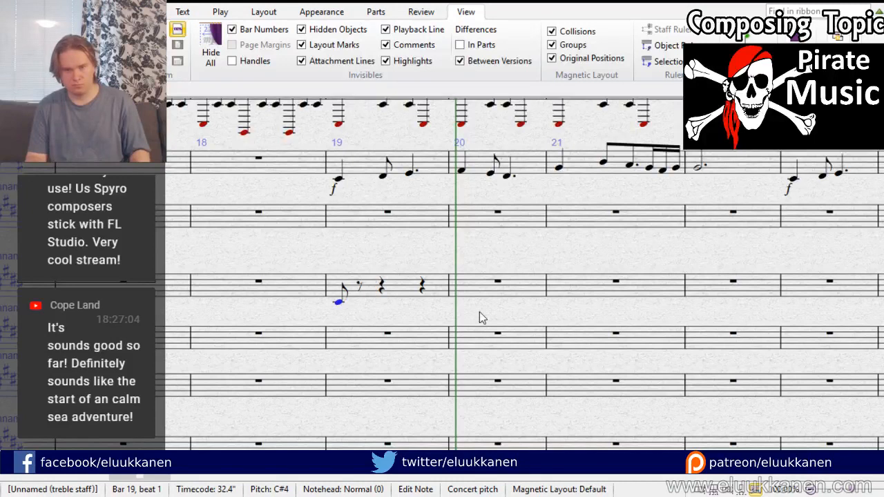
pyautogui.hotkey('ctrl', 'z')
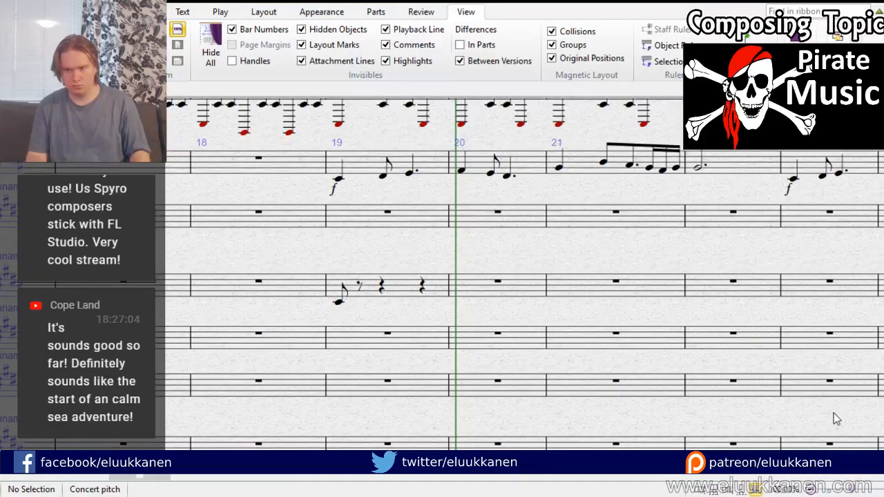
# Step: Enter four C#4 sixteenth notes after the eighth note in bar 19 on the second unnamed treble staff below the melody
pyautogui.click(361, 301)
pyautogui.click(373, 302)
pyautogui.click(387, 302)
pyautogui.click(402, 302)
pyautogui.press('Escape')
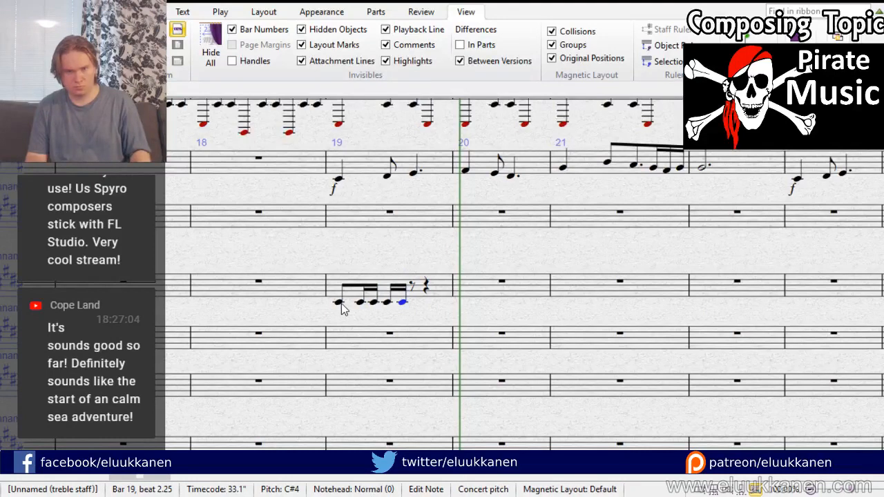
# Step: Fill the rest of bar 19 by duplicating the repeated C#4 rhythm, and double the whole bar an octave lower
pyautogui.keyDown('shift'); pyautogui.click(340, 304); pyautogui.keyUp('shift')
pyautogui.click(414, 287)
pyautogui.hotkey('ctrl', 'v')
pyautogui.press('Escape')
pyautogui.click(426, 283)
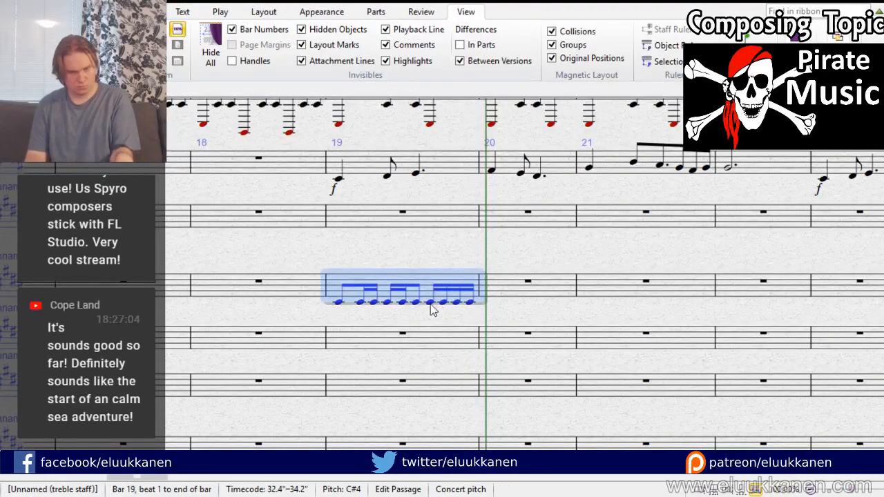
pyautogui.hotkey('shift', '8')
# Step: Copy the repeated C# octave figure from bar 19 into bar 20 on the same staff
pyautogui.click(341, 307)
pyautogui.click(454, 278)
pyautogui.hotkey('ctrl', 'c')
pyautogui.click(530, 291)
pyautogui.hotkey('ctrl', 'v')
# Step: Lower all the repeated octave chords in bar 20 one step to B2 and B3
pyautogui.moveTo(538, 263); pyautogui.dragTo(296, 293)
pyautogui.click(250, 332)
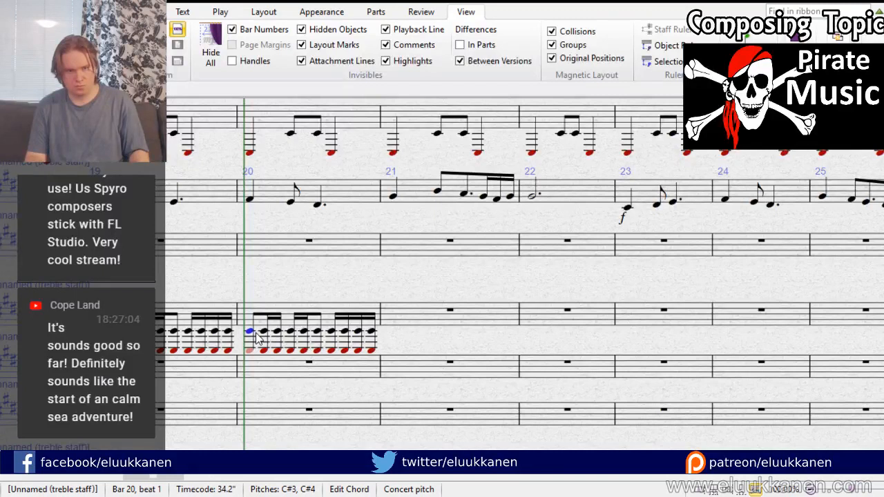
pyautogui.press('Down')
pyautogui.doubleClick(267, 333)
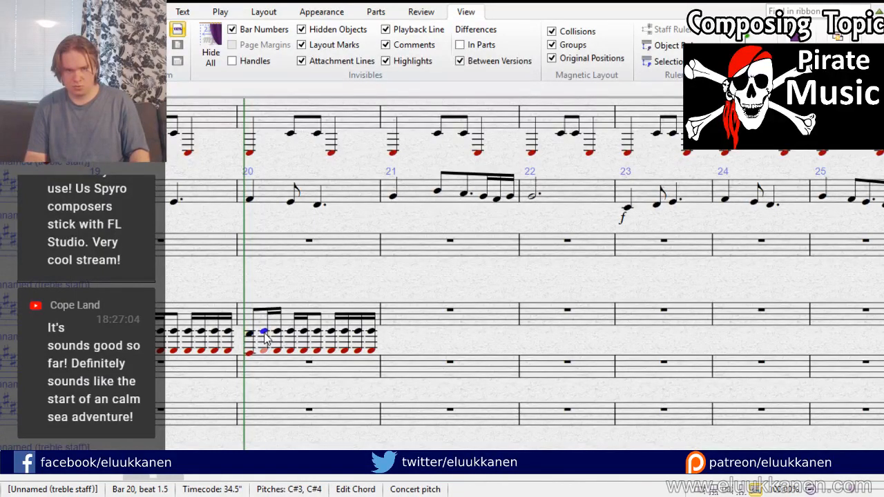
pyautogui.press('Down')
pyautogui.doubleClick(278, 333)
pyautogui.press('Down')
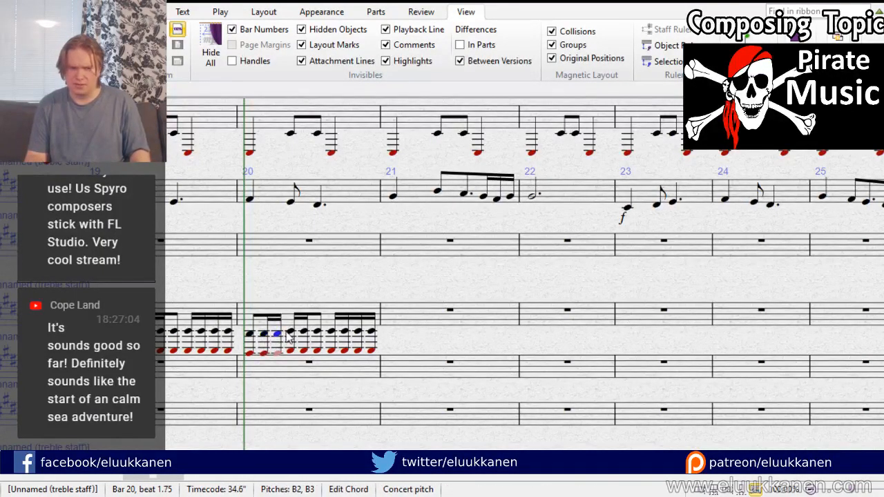
pyautogui.click(291, 332)
pyautogui.doubleClick(291, 332)
pyautogui.press('Down')
pyautogui.click(304, 332)
pyautogui.doubleClick(304, 333)
pyautogui.press('Down')
pyautogui.keyDown('shift'); pyautogui.click(256, 338); pyautogui.keyUp('shift')
pyautogui.keyDown('alt'); pyautogui.click(318, 337); pyautogui.keyUp('alt')
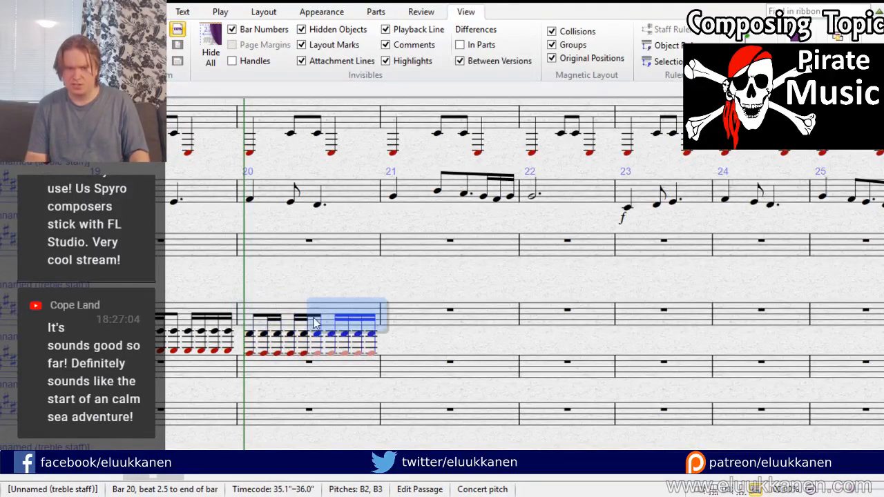
# Step: Copy the C# octave figure from bar 19 into bars 21 and 22 on the same staff
pyautogui.moveTo(283, 275); pyautogui.dragTo(296, 292)
pyautogui.click(239, 323)
pyautogui.keyDown('alt'); pyautogui.click(465, 342); pyautogui.keyUp('alt')
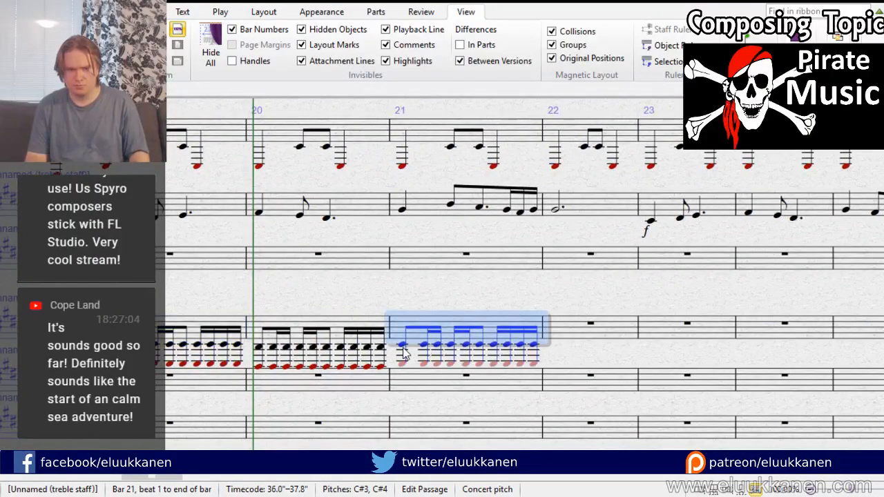
pyautogui.keyDown('alt'); pyautogui.click(555, 358); pyautogui.keyUp('alt')
pyautogui.press('Escape')
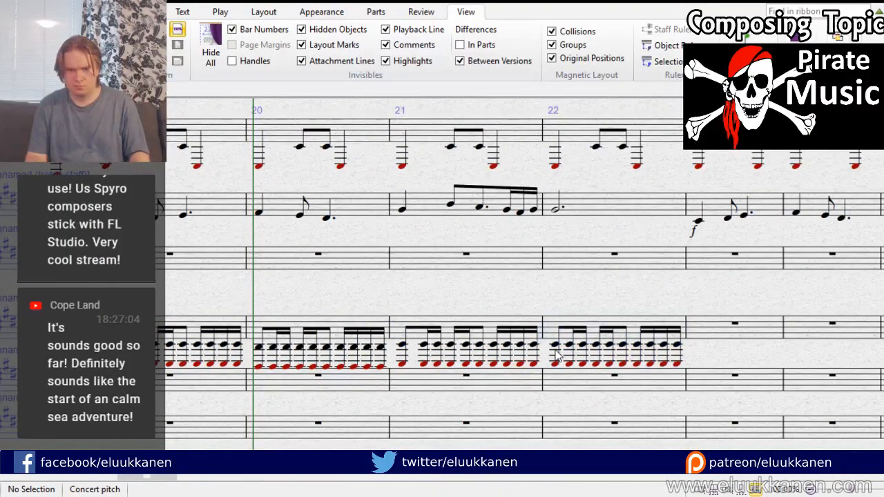
# Step: Raise the first five octave chords of bar 22 one step to D#3 and D#4
pyautogui.click(555, 346)
pyautogui.press('Up')
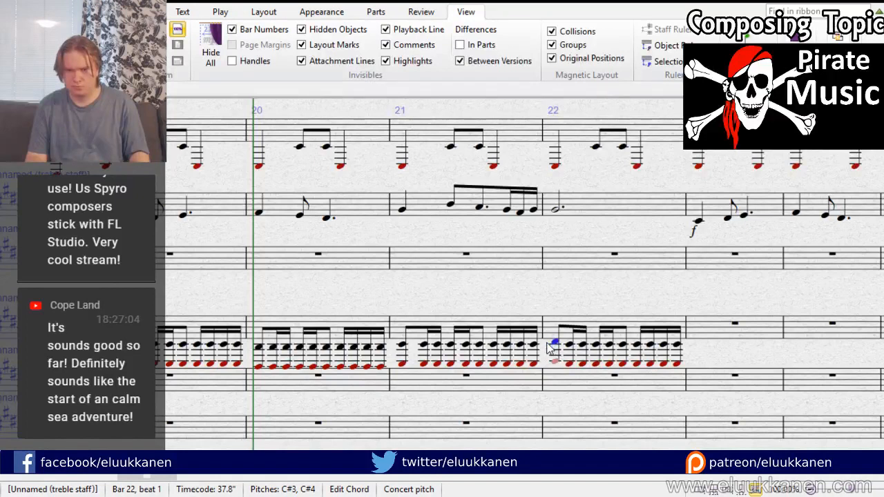
pyautogui.click(570, 349)
pyautogui.press('Up')
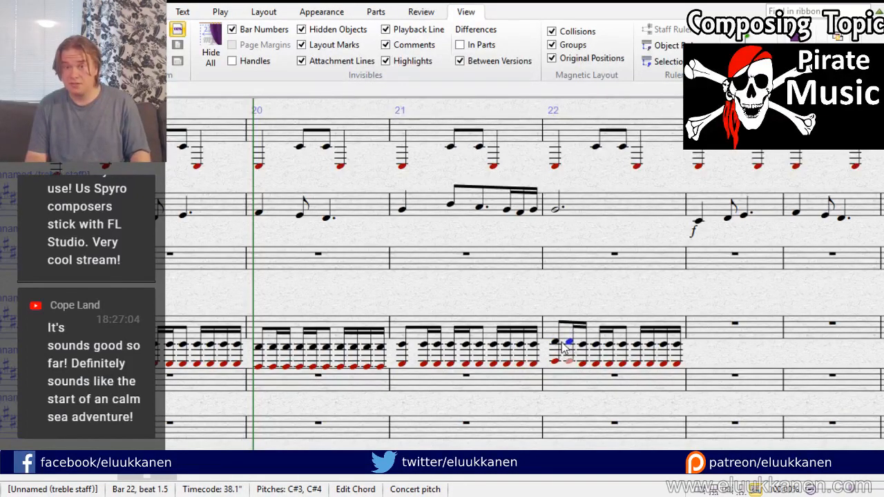
pyautogui.click(582, 349)
pyautogui.click(596, 345)
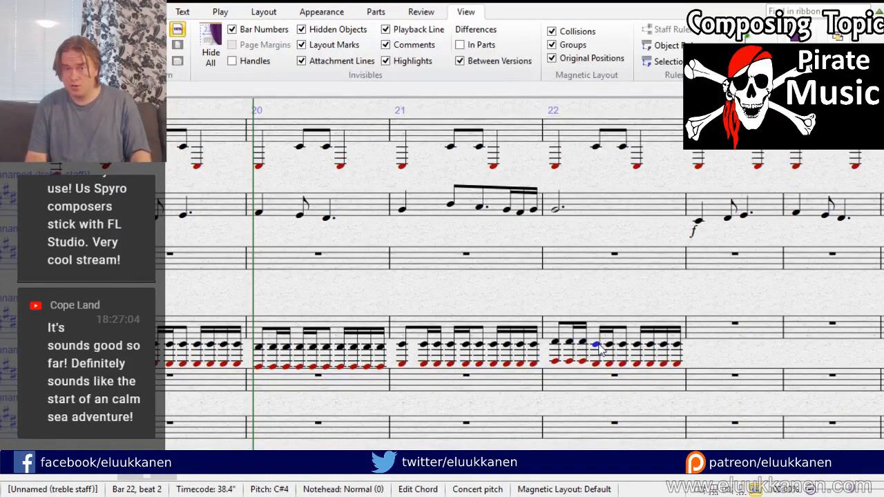
pyautogui.click(597, 345)
pyautogui.press('Up')
pyautogui.doubleClick(609, 345)
pyautogui.press('Up')
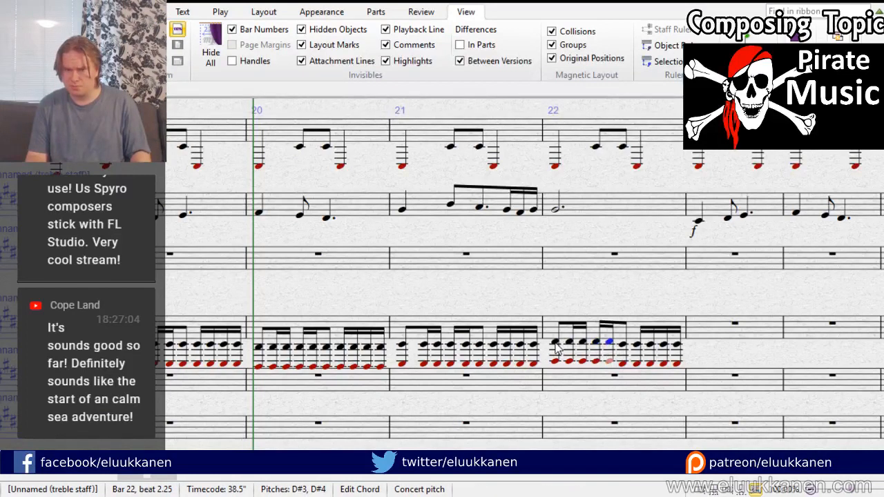
# Step: Lower the last five octave chords of bar 22, from beat 2.5 onward, to B2 and B3
pyautogui.click(554, 343)
pyautogui.doubleClick(555, 344)
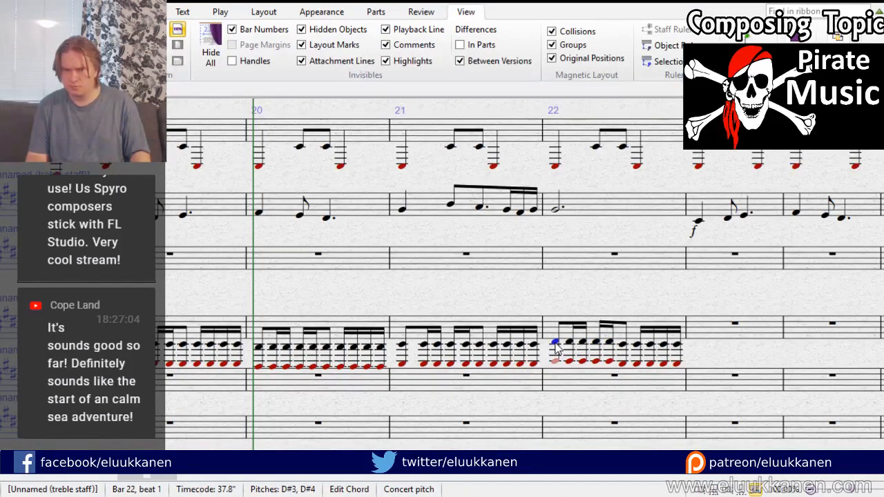
pyautogui.doubleClick(625, 364)
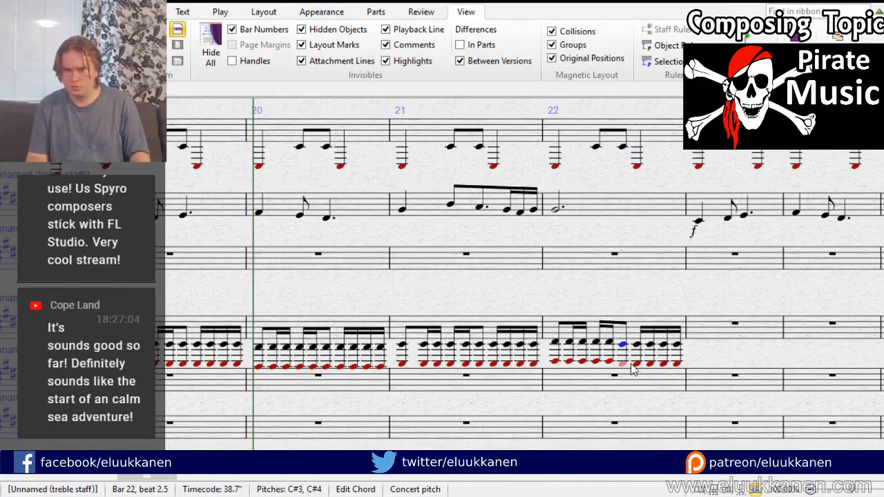
pyautogui.keyDown('ctrl'); pyautogui.click(636, 363); pyautogui.keyUp('ctrl')
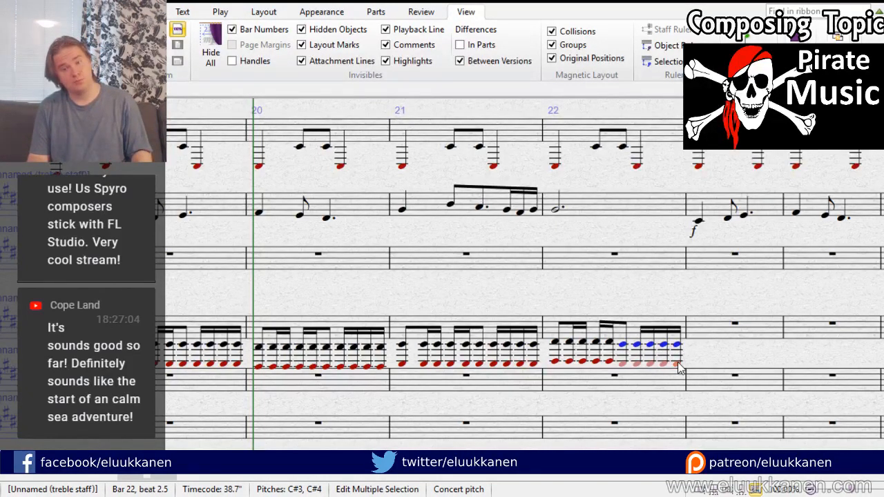
pyautogui.press('Down')
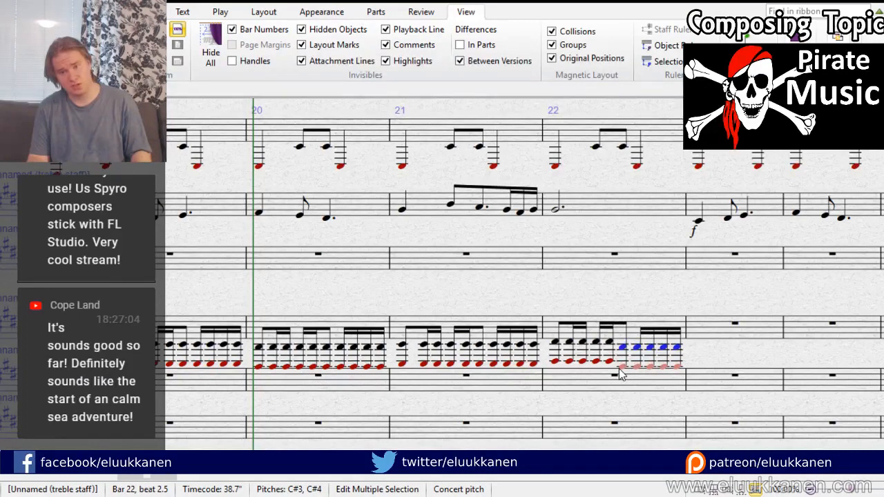
pyautogui.press('Down')
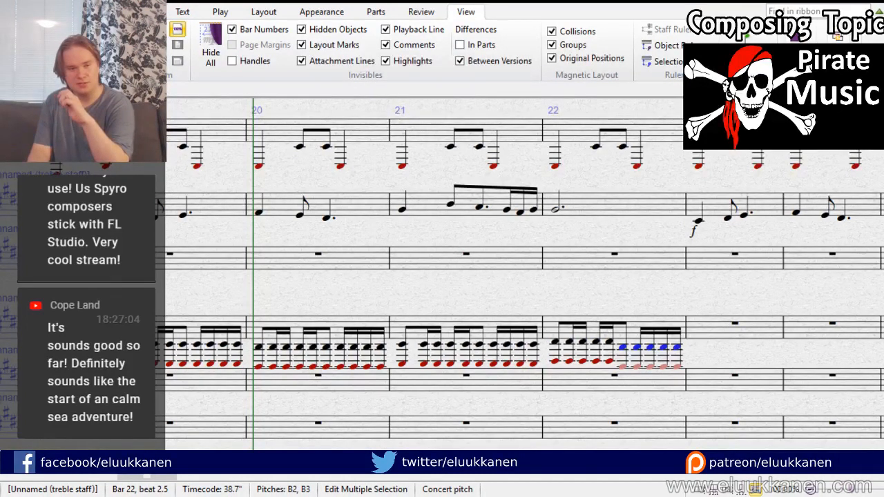
pyautogui.click(490, 306)
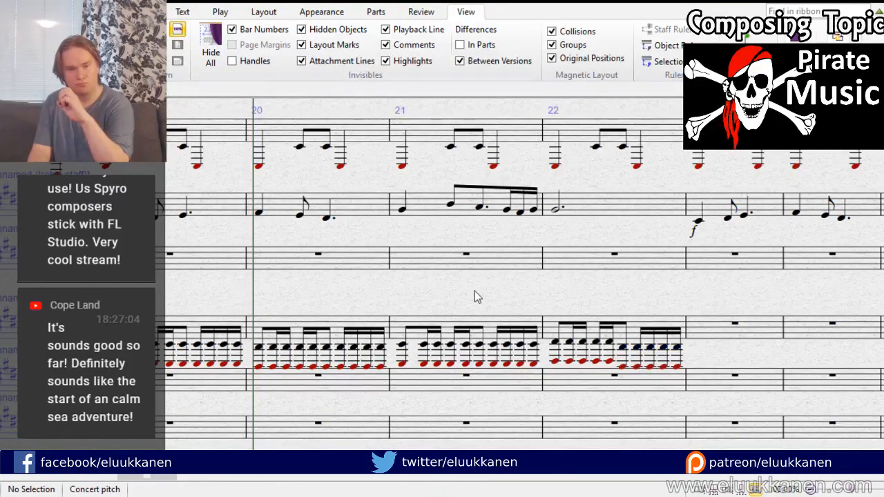
# Step: Play back the score from just before bar 19 into bar 25 to hear the new octave rhythm
pyautogui.press('[')
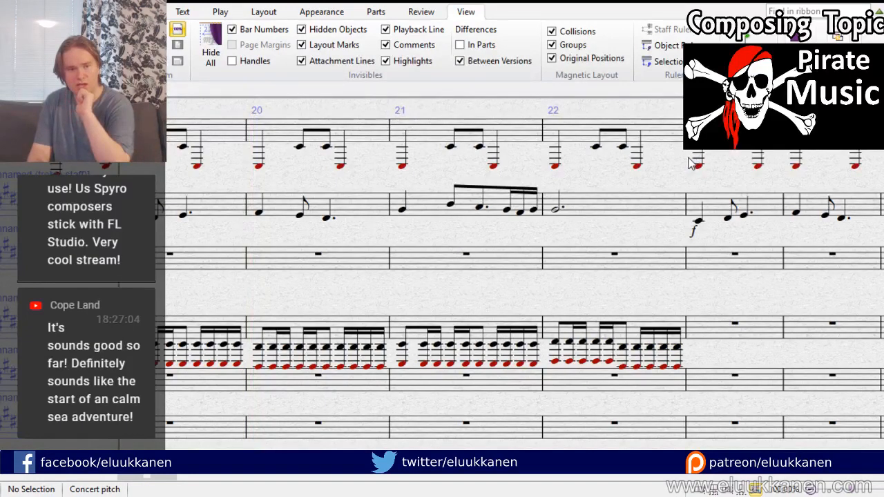
pyautogui.moveTo(416, 285); pyautogui.dragTo(596, 261)
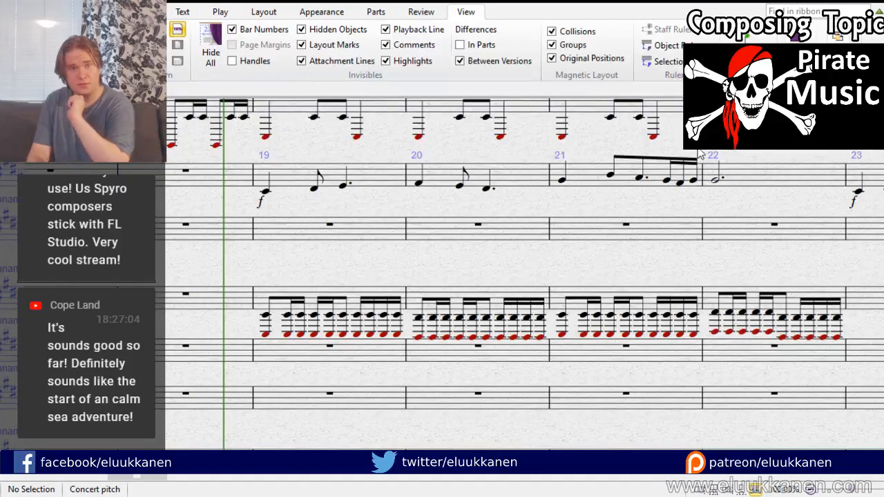
pyautogui.press('space')
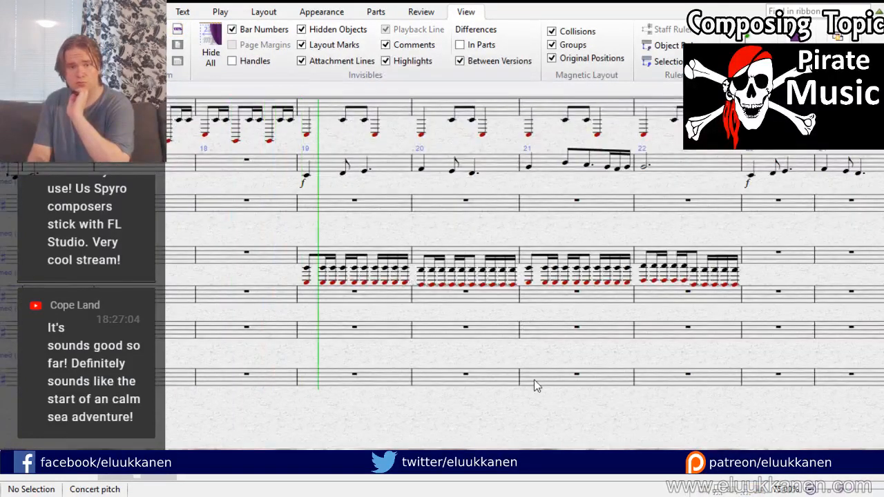
pyautogui.moveTo(609, 219); pyautogui.dragTo(412, 278)
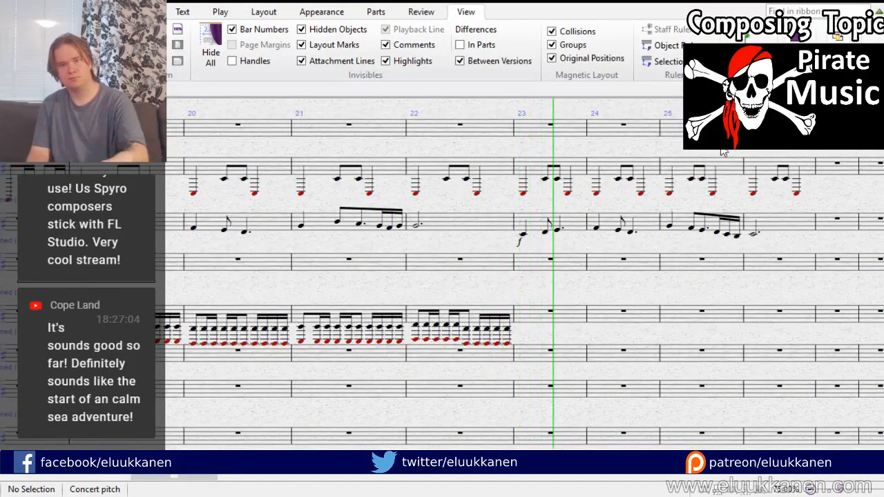
pyautogui.moveTo(690, 173); pyautogui.dragTo(391, 304)
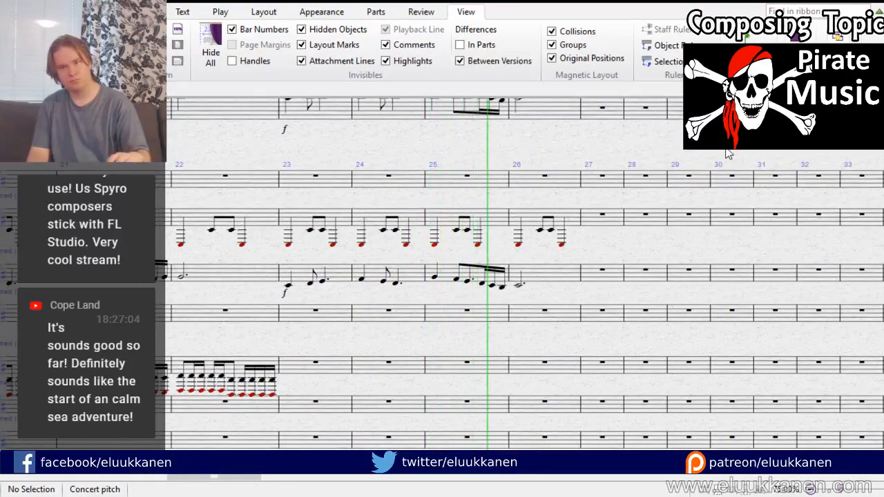
pyautogui.press('space')
# Step: Copy the octave rhythm of bars 19 to 22 into the four bars starting at bar 23 on the same staff
pyautogui.moveTo(296, 366); pyautogui.dragTo(714, 285)
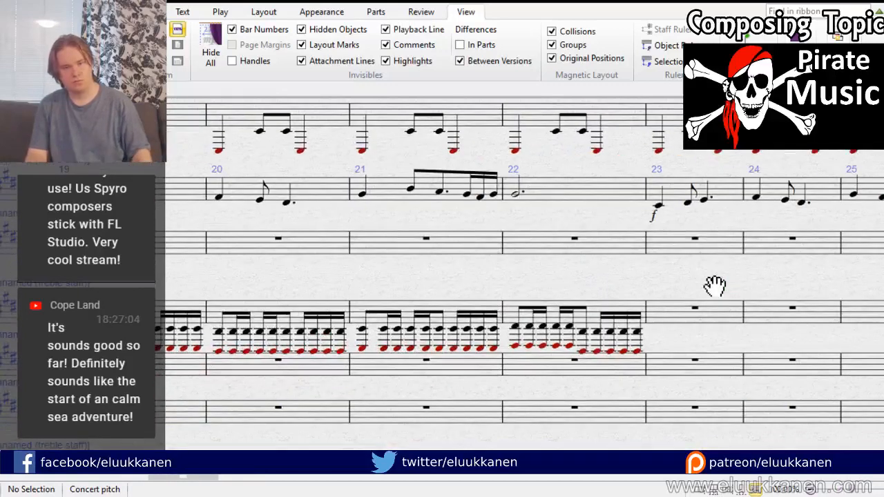
pyautogui.click(603, 309)
pyautogui.keyDown('shift'); pyautogui.click(132, 310); pyautogui.keyUp('shift')
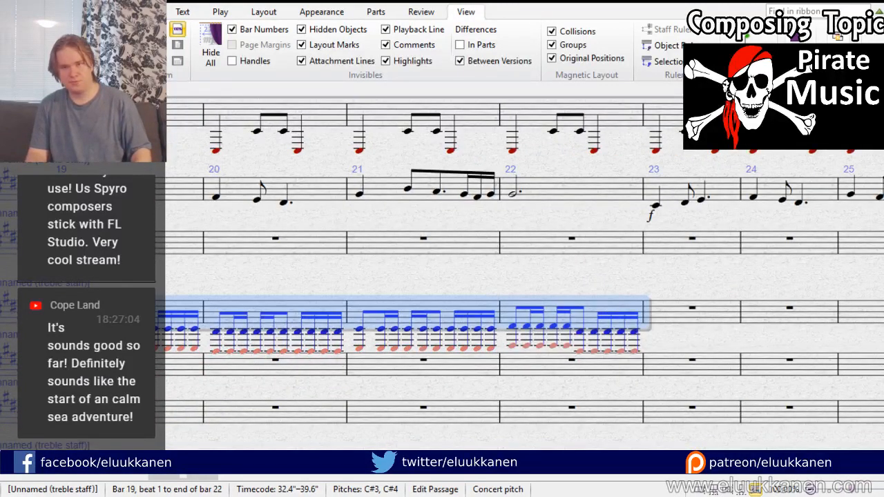
pyautogui.click(656, 308)
pyautogui.hotkey('ctrl', 'v')
pyautogui.moveTo(483, 270); pyautogui.dragTo(475, 351)
# Step: Double the Harmonica part an octave lower from bar 19 through bar 26
pyautogui.click(747, 283)
pyautogui.moveTo(386, 270); pyautogui.dragTo(318, 320)
pyautogui.moveTo(553, 214); pyautogui.dragTo(574, 389)
pyautogui.click(742, 271)
pyautogui.moveTo(269, 373); pyautogui.dragTo(867, 328)
pyautogui.moveTo(307, 303); pyautogui.dragTo(272, 333)
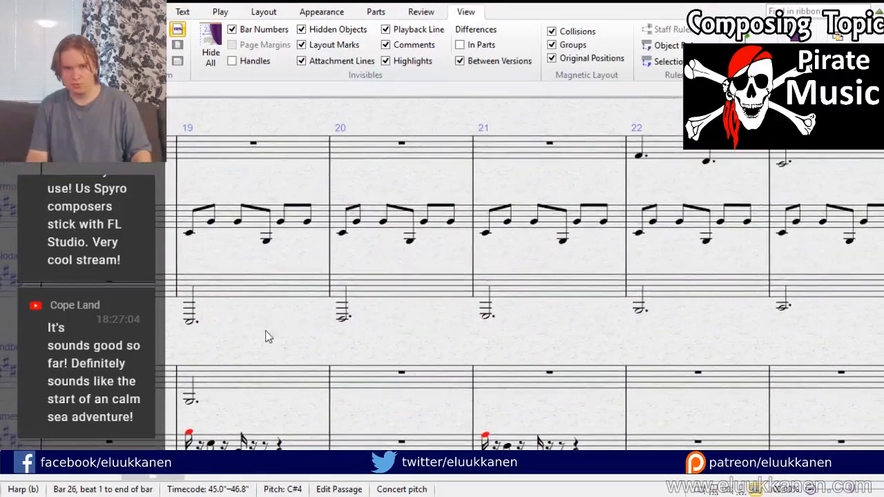
pyautogui.click(228, 227)
pyautogui.moveTo(586, 261); pyautogui.dragTo(96, 193)
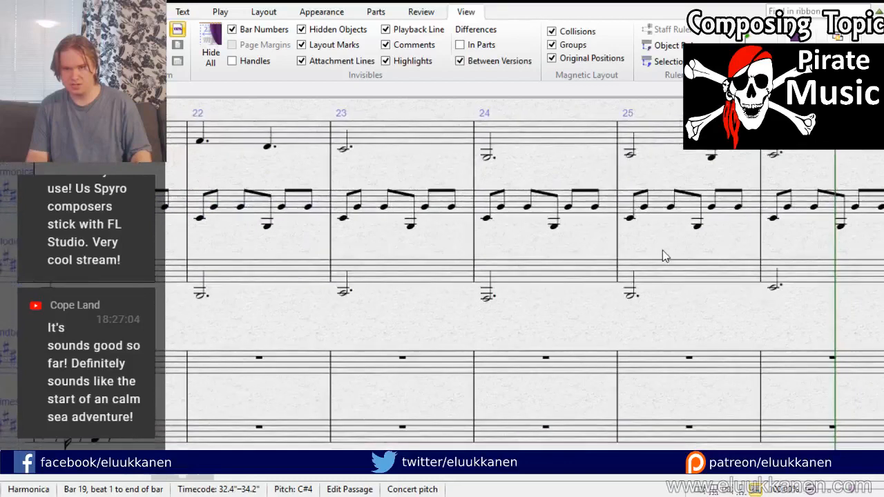
pyautogui.moveTo(653, 246); pyautogui.dragTo(307, 261)
pyautogui.keyDown('shift'); pyautogui.click(516, 213); pyautogui.keyUp('shift')
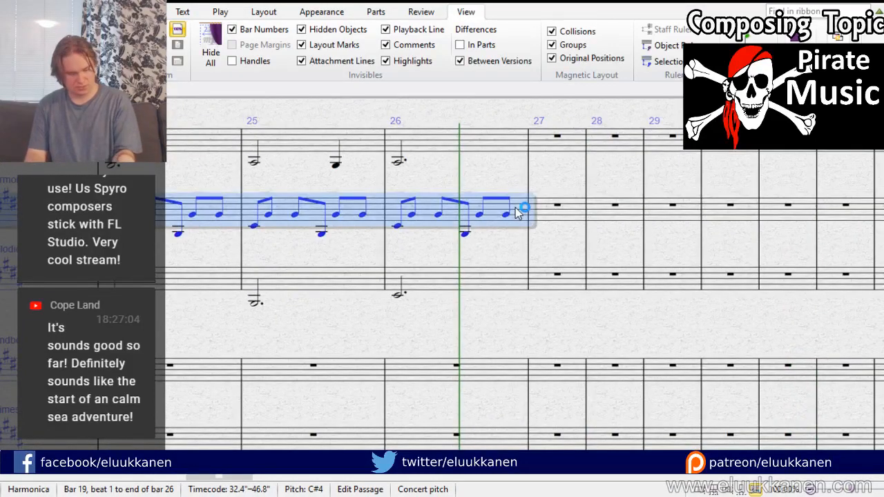
pyautogui.hotkey('shift', '8')
pyautogui.press('Escape')
# Step: Play back the whole score from the beginning to the end of bar 26
pyautogui.moveTo(212, 342); pyautogui.dragTo(543, 302)
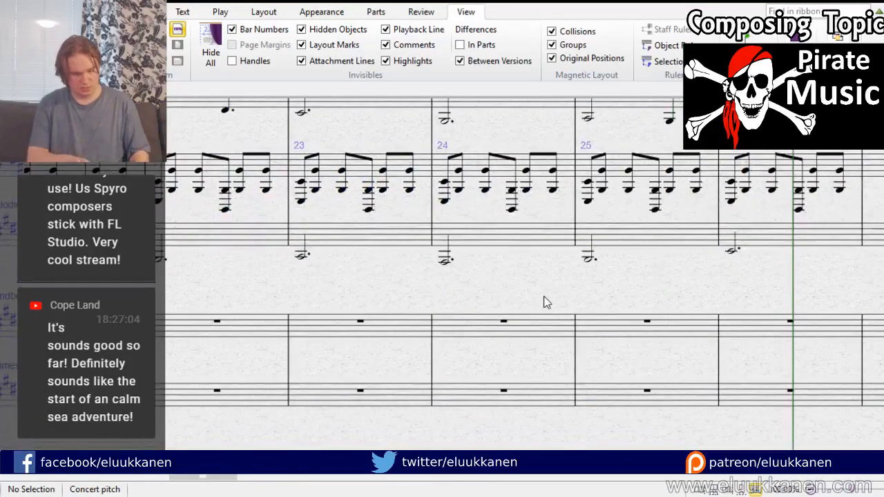
pyautogui.scroll(-3, 543, 303)
pyautogui.moveTo(374, 384); pyautogui.dragTo(233, 196)
pyautogui.moveTo(557, 258); pyautogui.dragTo(230, 332)
pyautogui.moveTo(172, 298); pyautogui.dragTo(633, 246)
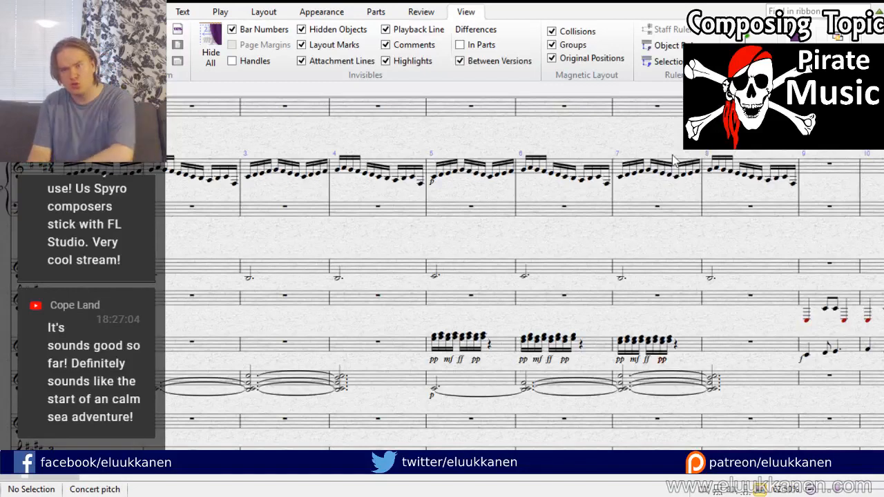
pyautogui.press('space')
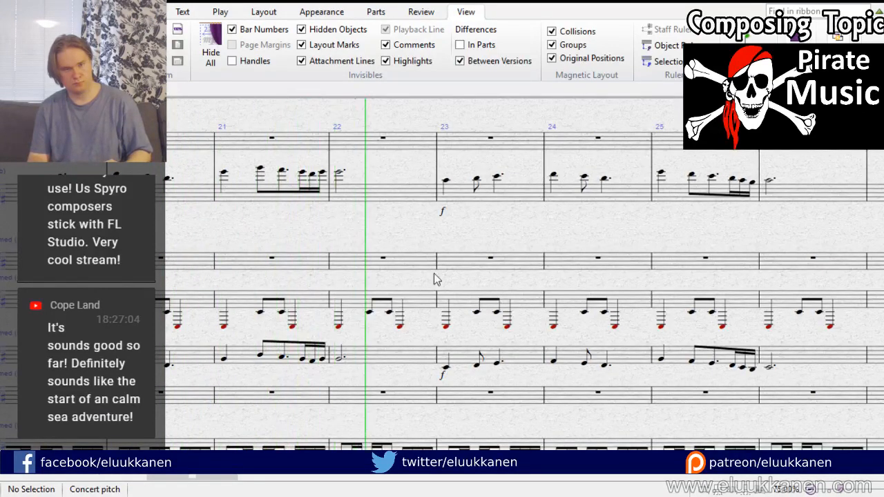
pyautogui.moveTo(526, 237); pyautogui.dragTo(299, 213)
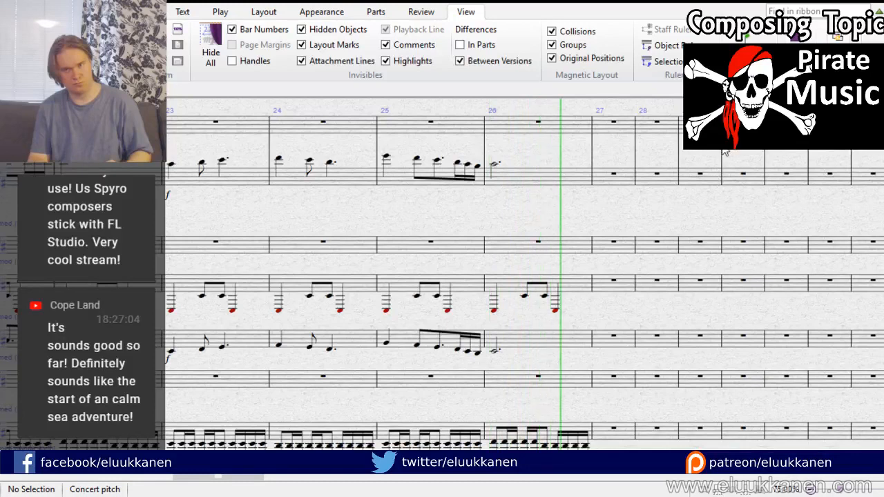
pyautogui.press('space')
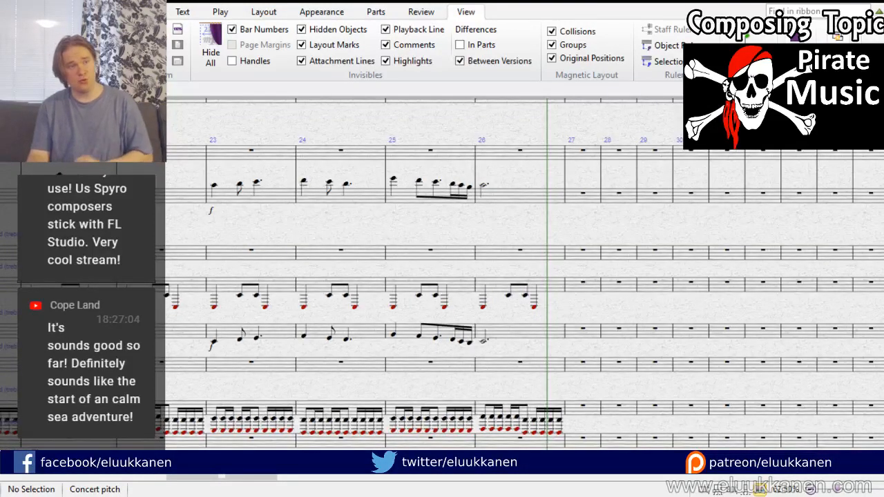